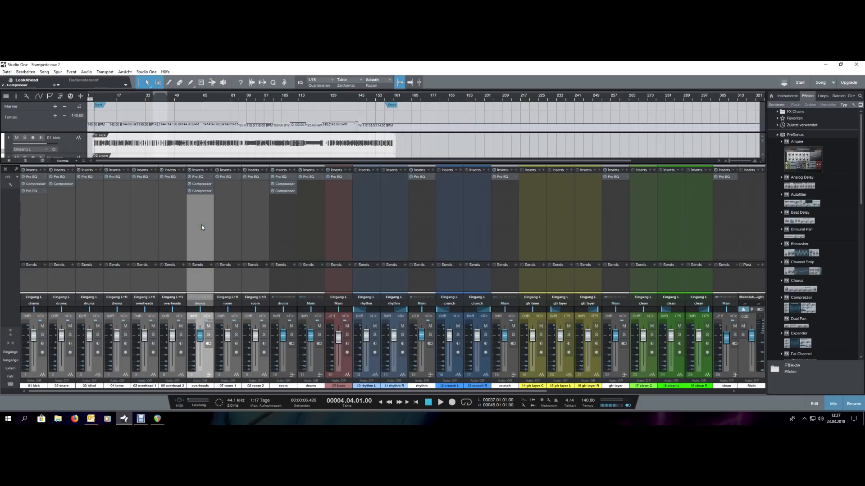
{"action": "left_click", "coordinate": [44, 233]}
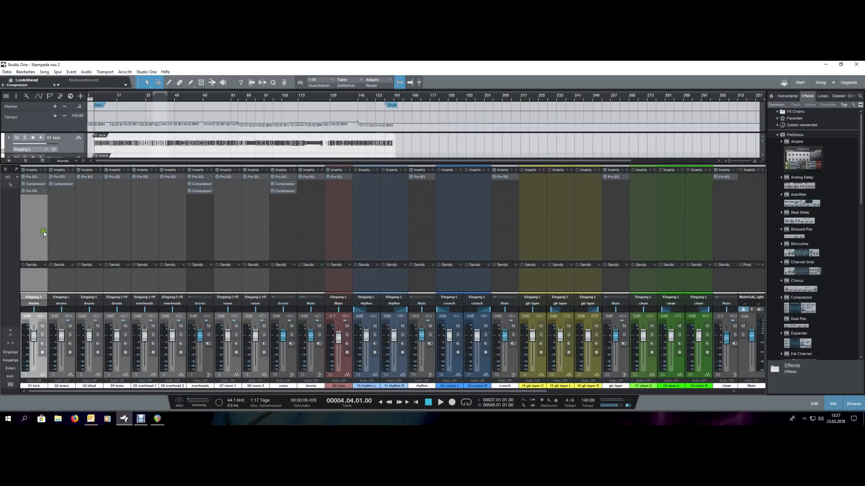
{"action": "left_click", "coordinate": [203, 228]}
{"action": "left_click", "coordinate": [291, 228]}
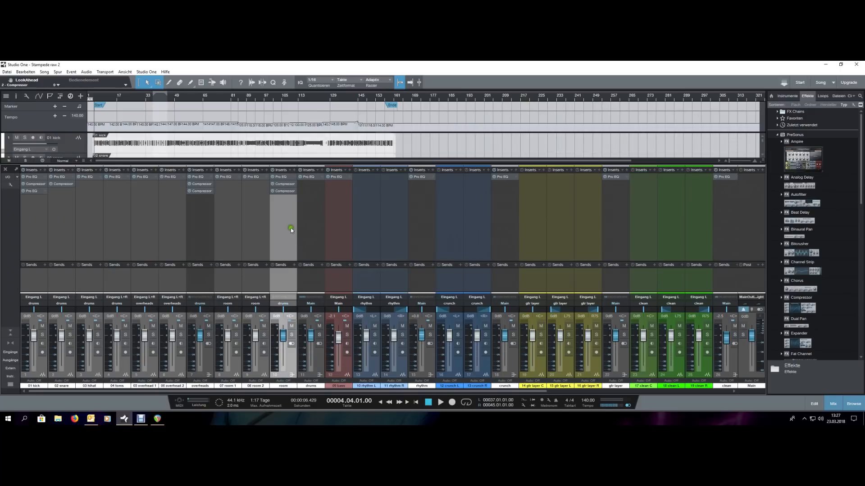
{"action": "left_click", "coordinate": [316, 225]}
{"action": "left_click", "coordinate": [419, 209]}
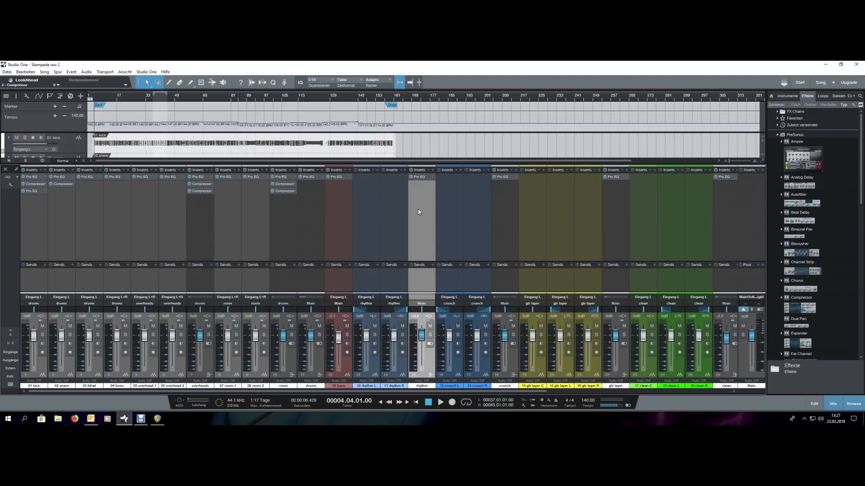
- Solo the 03 hihat channel and audition it in a loop from bar 5.2 to bar 12
{"action": "left_click", "coordinate": [95, 366]}
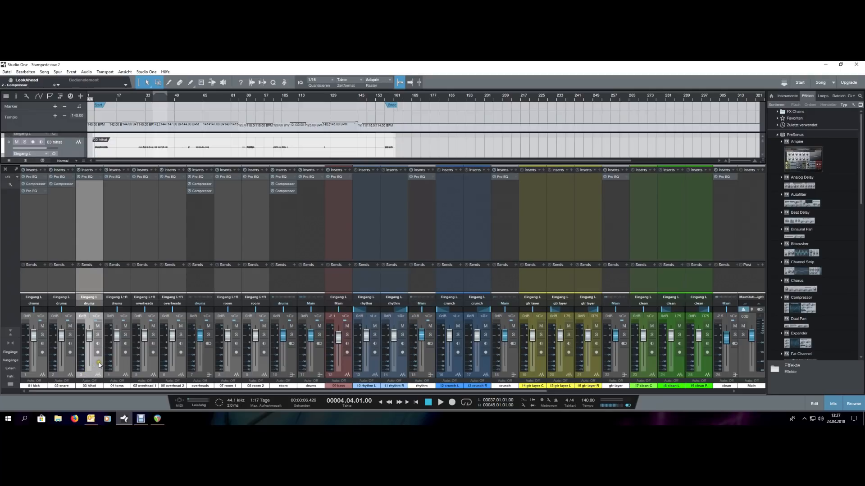
{"action": "key", "text": "s"}
{"action": "scroll", "coordinate": [100, 97], "scroll_direction": "up", "scroll_amount": 10}
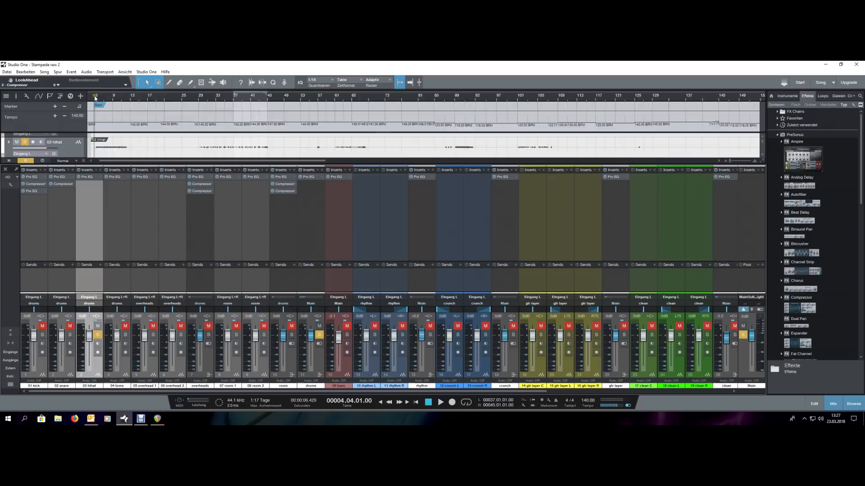
{"action": "left_click", "coordinate": [140, 98]}
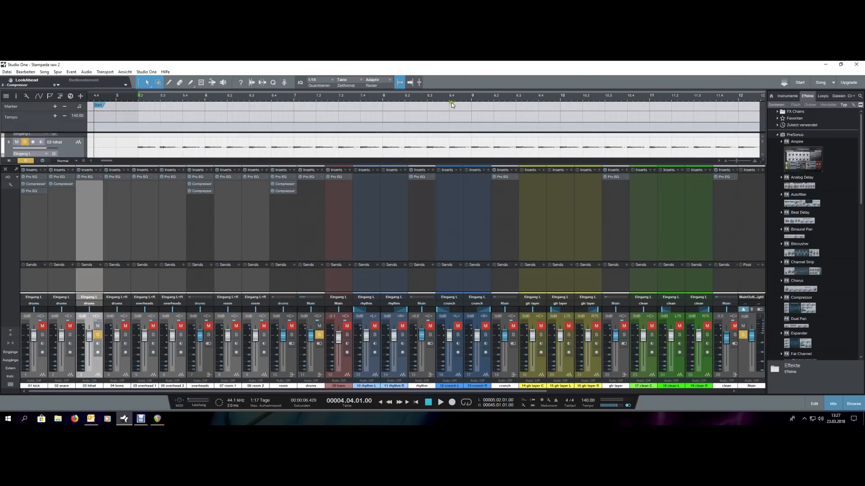
{"action": "left_click_drag", "start_coordinate": [437, 101], "coordinate": [425, 92]}
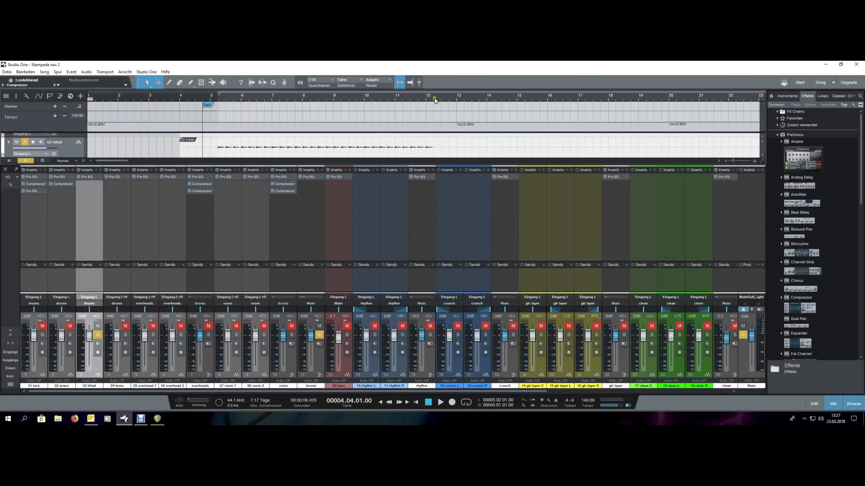
{"action": "left_click", "coordinate": [426, 98], "text": "alt"}
{"action": "key", "text": "KP_Divide"}
{"action": "key", "text": "KP_1"}
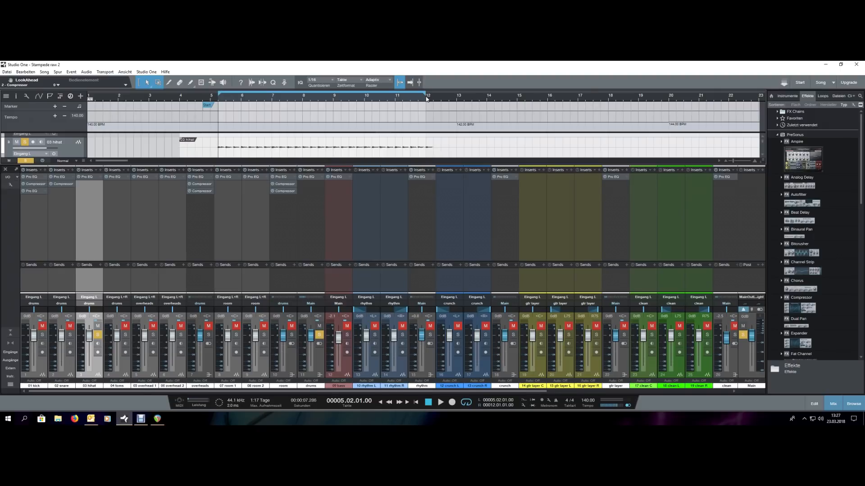
{"action": "key", "text": "space"}
{"action": "key", "text": "space"}
- Set the low cut of the 03 hihat channel's Pro EQ to about 900 Hz while the track plays
{"action": "left_click", "coordinate": [87, 177]}
{"action": "left_click_drag", "start_coordinate": [375, 208], "coordinate": [446, 213]}
{"action": "key", "text": "space"}
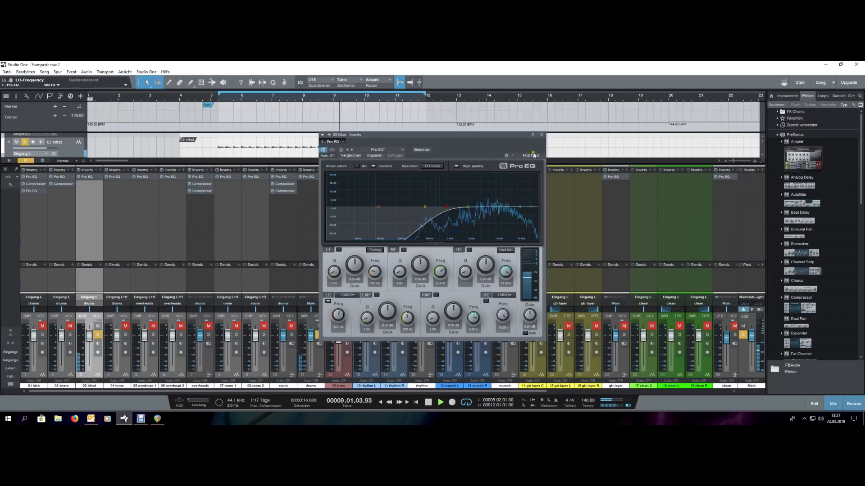
{"action": "left_click", "coordinate": [541, 135]}
{"action": "key", "text": "space"}
- Pan the 03 hihat channel to L50, listen to it and turn off its solo
{"action": "left_click", "coordinate": [98, 318]}
{"action": "type", "text": "l50"}
{"action": "key", "text": "Return"}
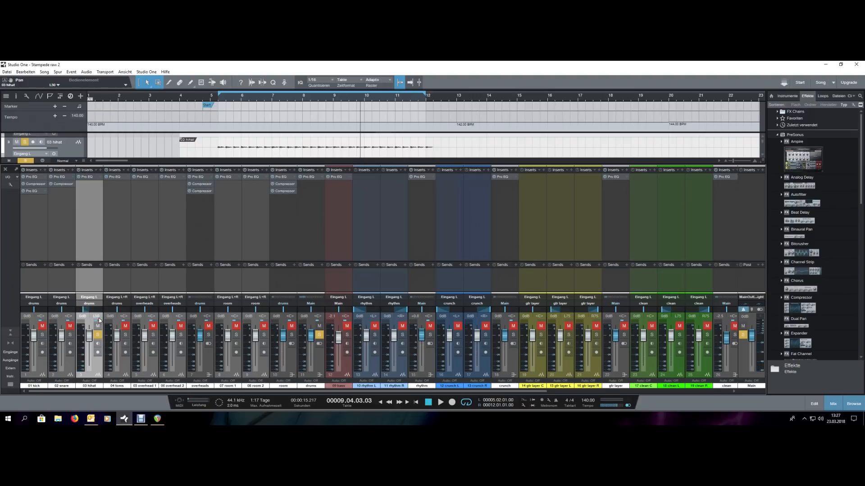
{"action": "key", "text": "space"}
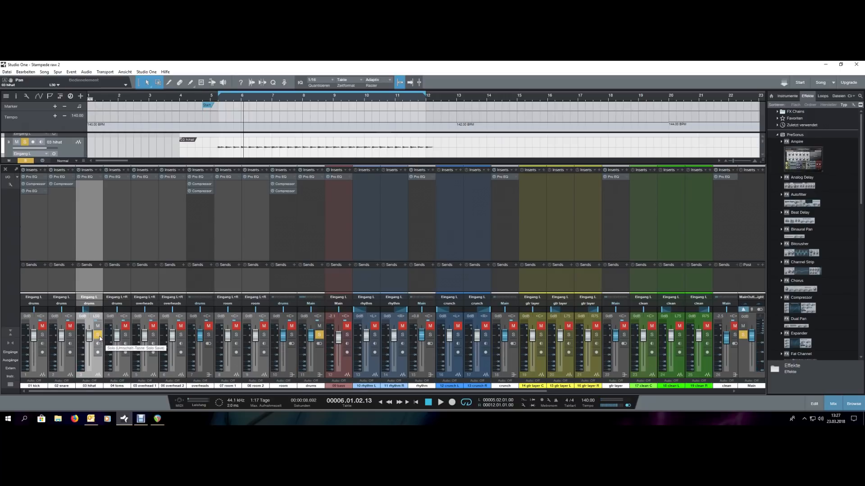
{"action": "left_click", "coordinate": [98, 335]}
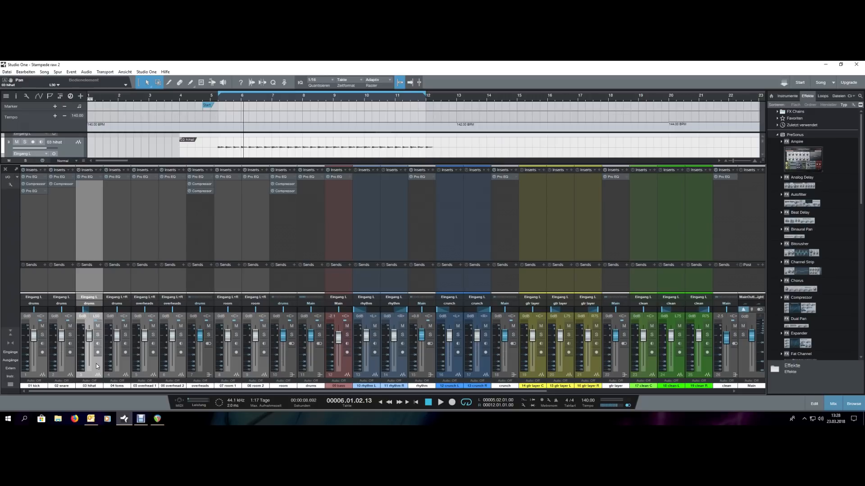
- Play the drums briefly and lower the 03 hihat fader all the way down
{"action": "key", "text": "space"}
{"action": "key", "text": "space"}
{"action": "left_click_drag", "start_coordinate": [88, 337], "coordinate": [94, 372]}
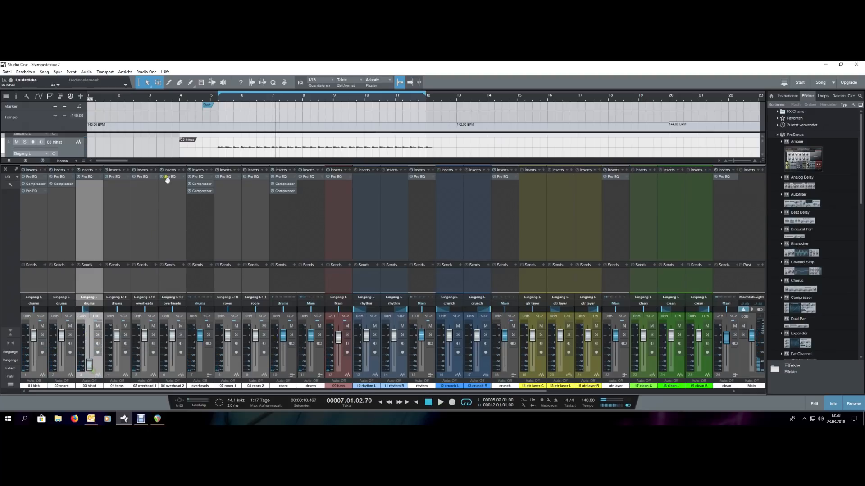
- Change the loop range to run from bar 5 to bar 13
{"action": "left_click_drag", "start_coordinate": [213, 100], "coordinate": [211, 99]}
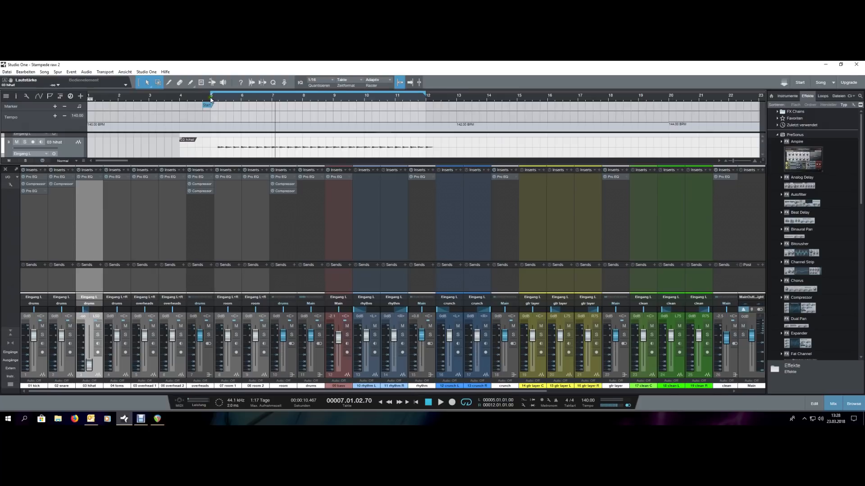
{"action": "scroll", "coordinate": [317, 102], "scroll_direction": "down", "scroll_amount": 3}
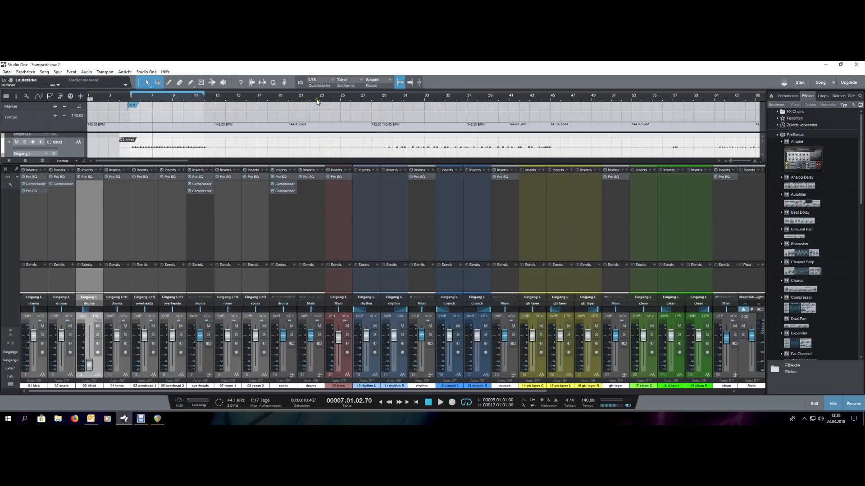
{"action": "scroll", "coordinate": [129, 97], "scroll_direction": "up", "scroll_amount": 1}
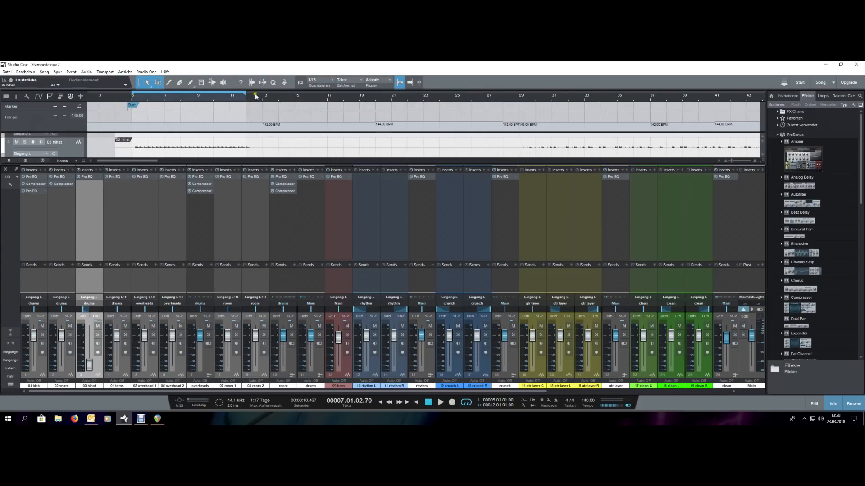
{"action": "left_click_drag", "start_coordinate": [265, 97], "coordinate": [264, 97]}
{"action": "scroll", "coordinate": [264, 96], "scroll_direction": "down", "scroll_amount": 1}
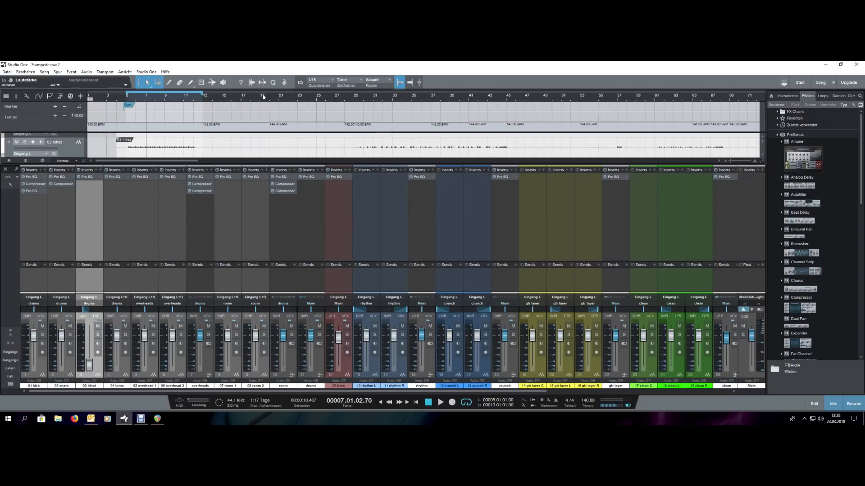
{"action": "scroll", "coordinate": [145, 100], "scroll_direction": "down", "scroll_amount": 1}
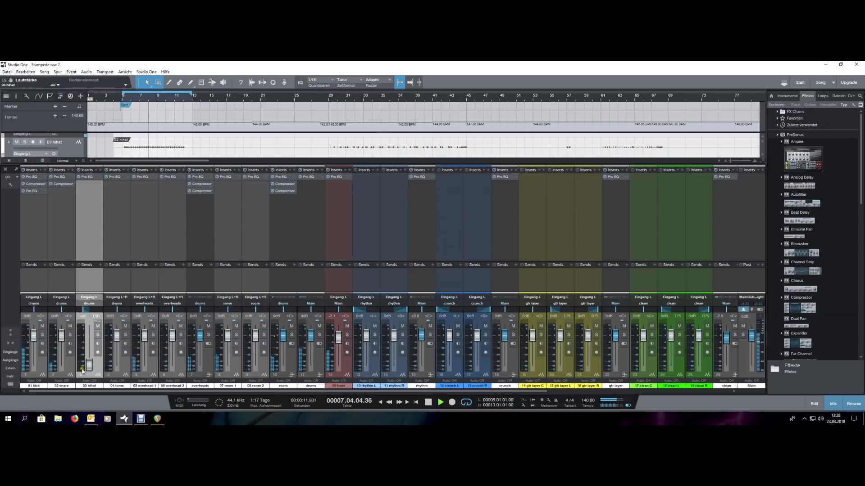
- Bring the 03 hihat fader up to about -6 dB during playback, checking it against its muted sound
{"action": "left_click_drag", "start_coordinate": [89, 369], "coordinate": [89, 344]}
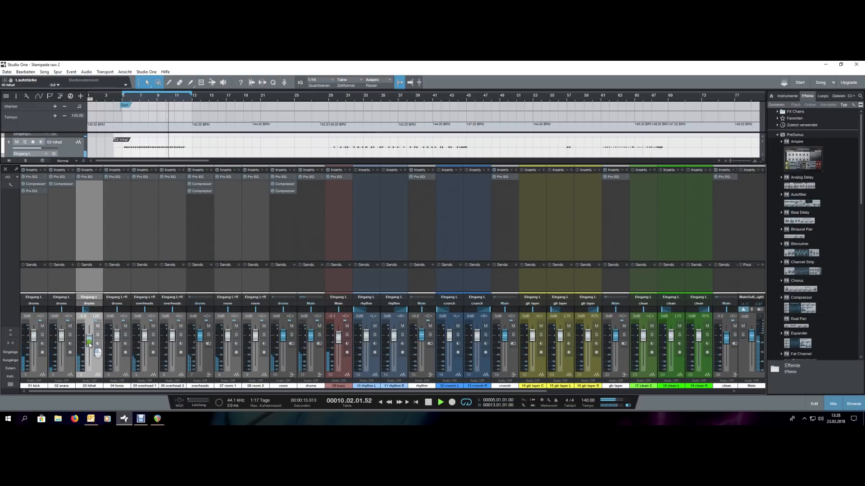
{"action": "left_click", "coordinate": [97, 325]}
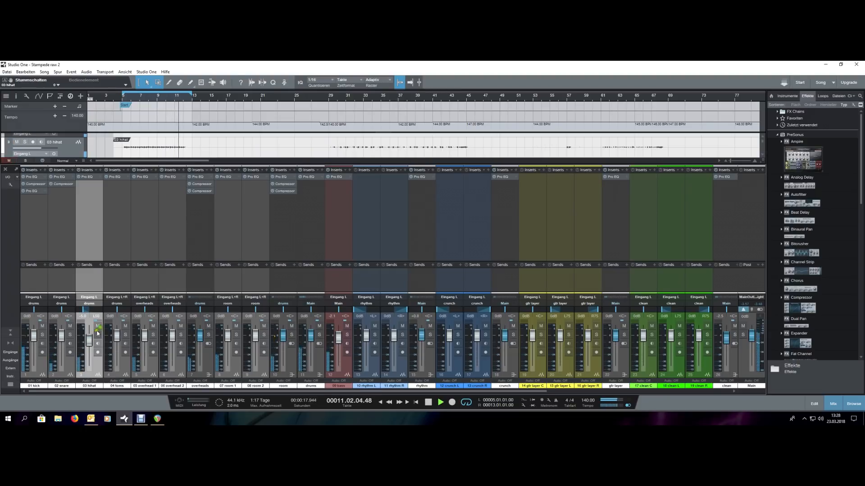
{"action": "left_click_drag", "start_coordinate": [91, 342], "coordinate": [91, 344]}
{"action": "key", "text": "space"}
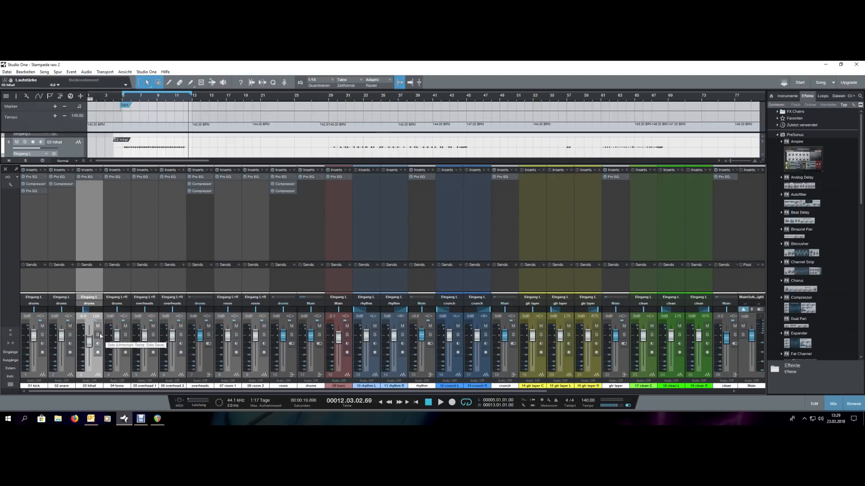
- Replay the loop from its start and compare the drums with the 03 hihat muted and unmuted
{"action": "left_click", "coordinate": [99, 335]}
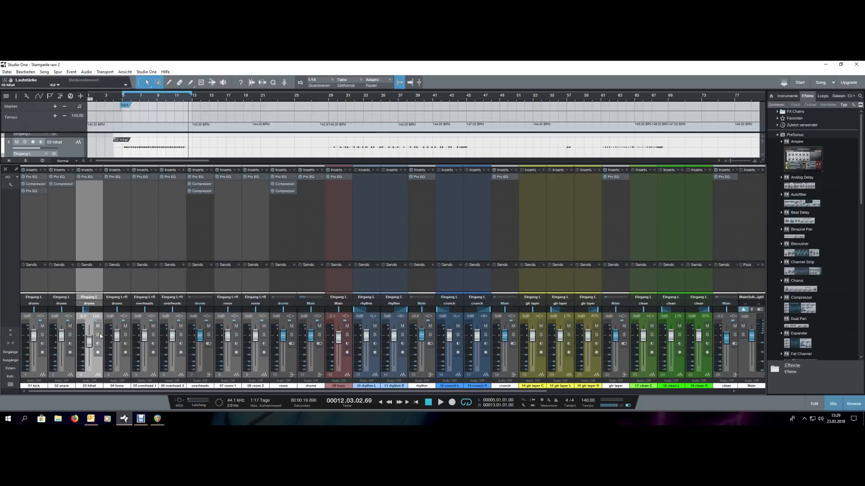
{"action": "key", "text": "KP_1"}
{"action": "key", "text": "space"}
{"action": "left_click", "coordinate": [99, 326]}
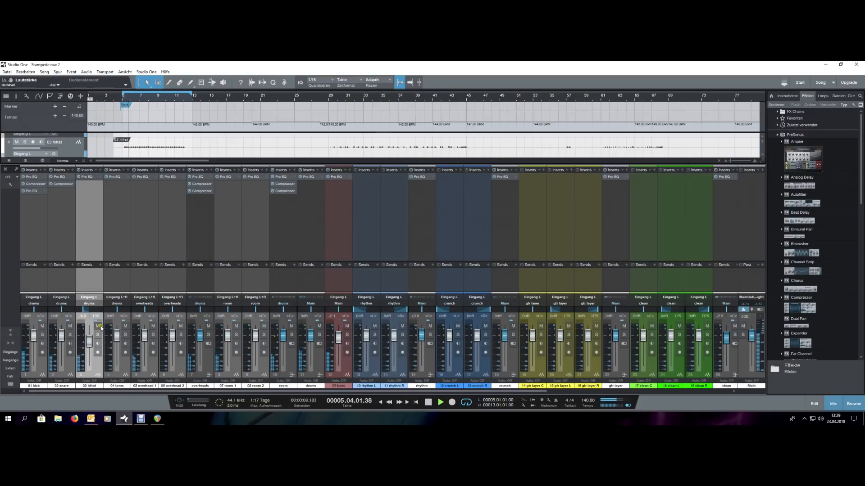
{"action": "left_click", "coordinate": [98, 326]}
{"action": "key", "text": "space"}
- Turn off looping and play the full mix from about bar 11 and bar 27 to check the hihat
{"action": "key", "text": "slash"}
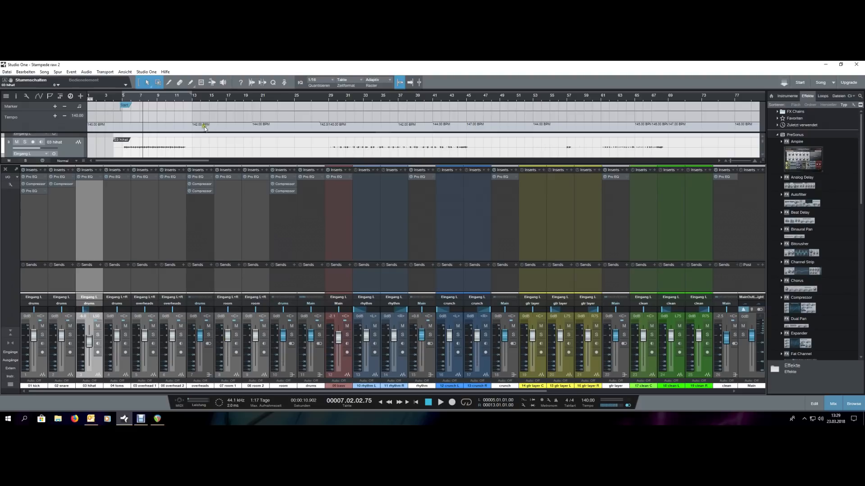
{"action": "left_click", "coordinate": [179, 100]}
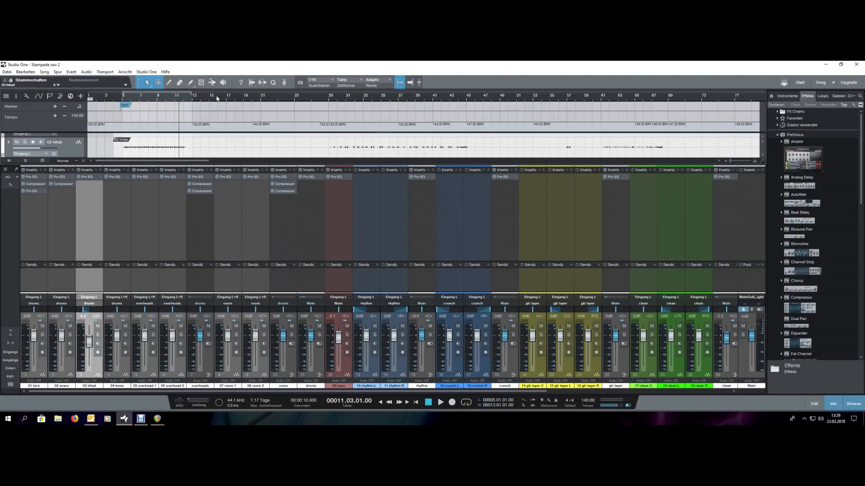
{"action": "key", "text": "space"}
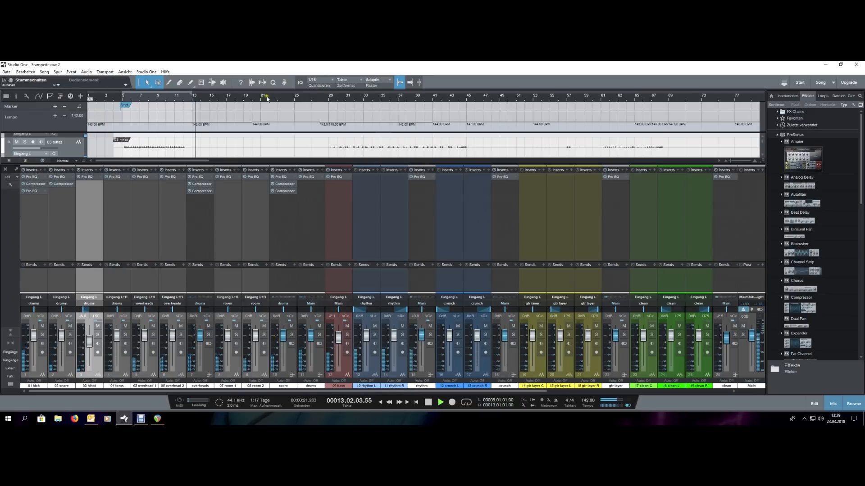
{"action": "left_click", "coordinate": [319, 99]}
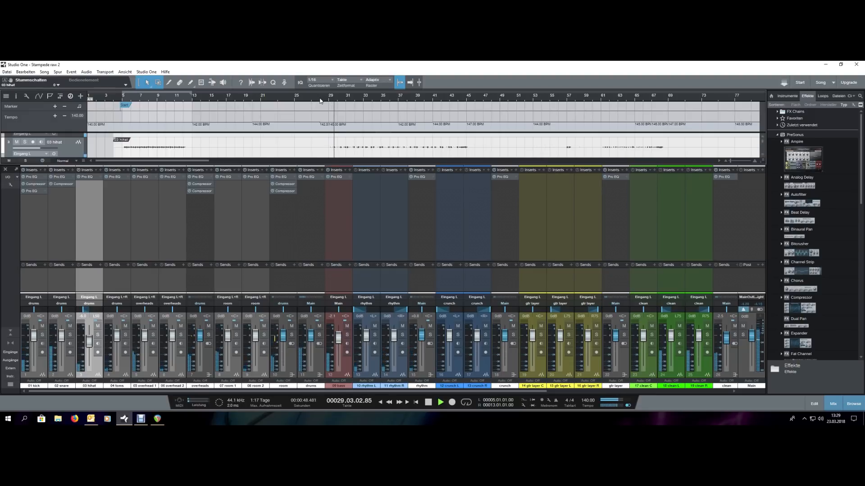
{"action": "scroll", "coordinate": [320, 101], "scroll_direction": "down", "scroll_amount": 3}
{"action": "key", "text": "space"}
- Solo the 04 toms channel and listen to the tom fills around bars 76 and 86
{"action": "left_click", "coordinate": [126, 368]}
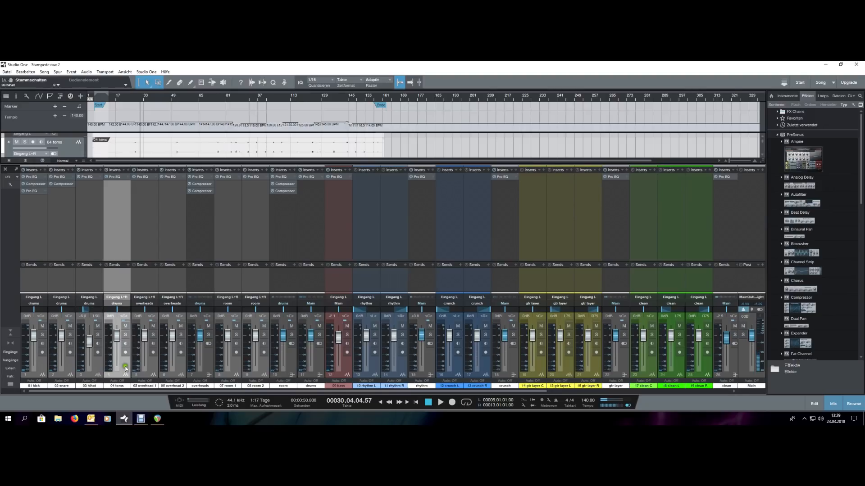
{"action": "key", "text": "s"}
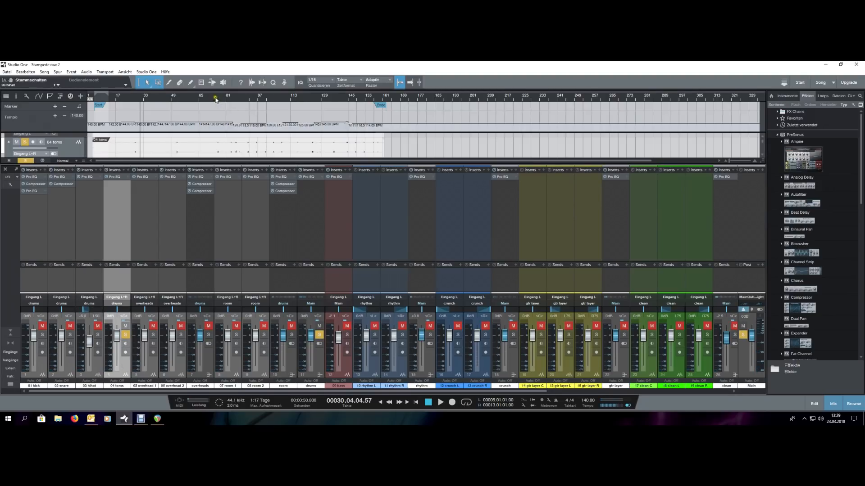
{"action": "scroll", "coordinate": [215, 99], "scroll_direction": "up", "scroll_amount": 5}
{"action": "left_click", "coordinate": [251, 103]}
{"action": "key", "text": "space"}
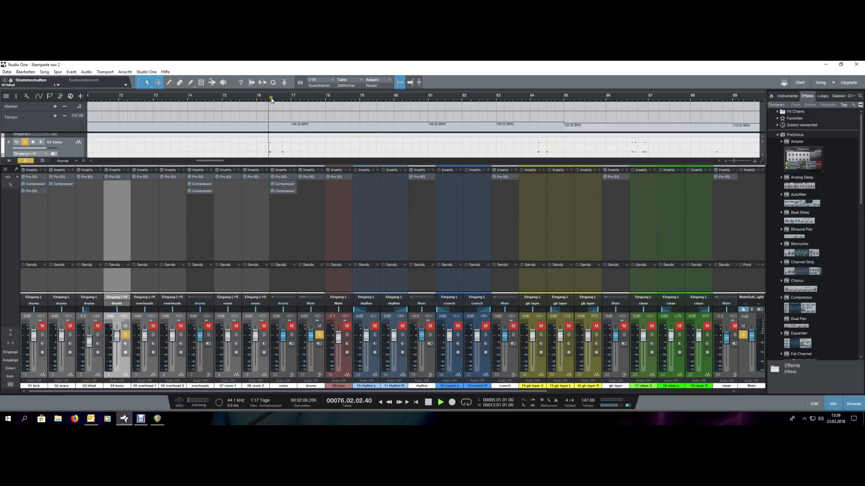
{"action": "left_click", "coordinate": [625, 97]}
- Loop the tom fill from bar 86.3 to bar 87.2 and start playback
{"action": "scroll", "coordinate": [652, 97], "scroll_direction": "down", "scroll_amount": 2}
{"action": "scroll", "coordinate": [688, 96], "scroll_direction": "up", "scroll_amount": 2}
{"action": "scroll", "coordinate": [688, 96], "scroll_direction": "up", "scroll_amount": 3}
{"action": "key", "text": "space"}
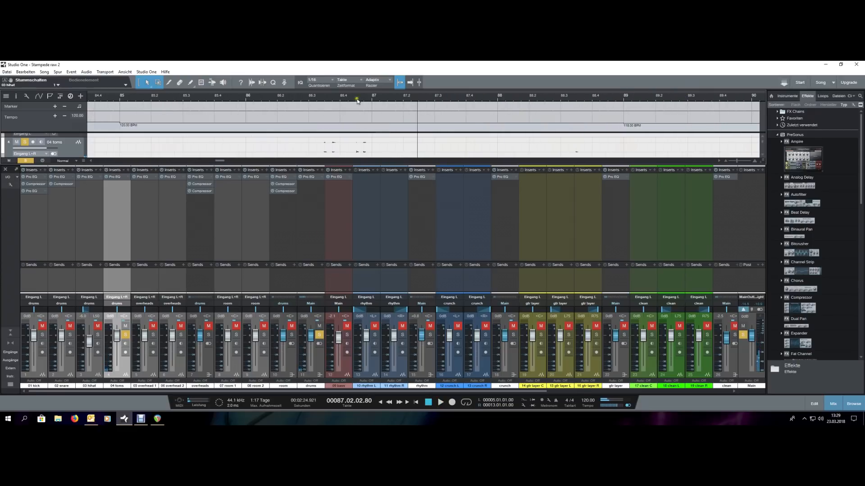
{"action": "left_click", "coordinate": [310, 100]}
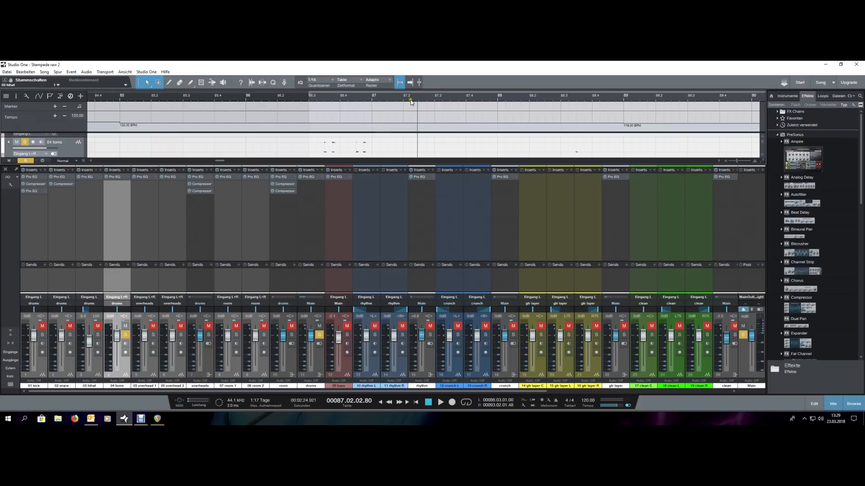
{"action": "left_click_drag", "start_coordinate": [403, 100], "coordinate": [403, 100]}
{"action": "key", "text": "space"}
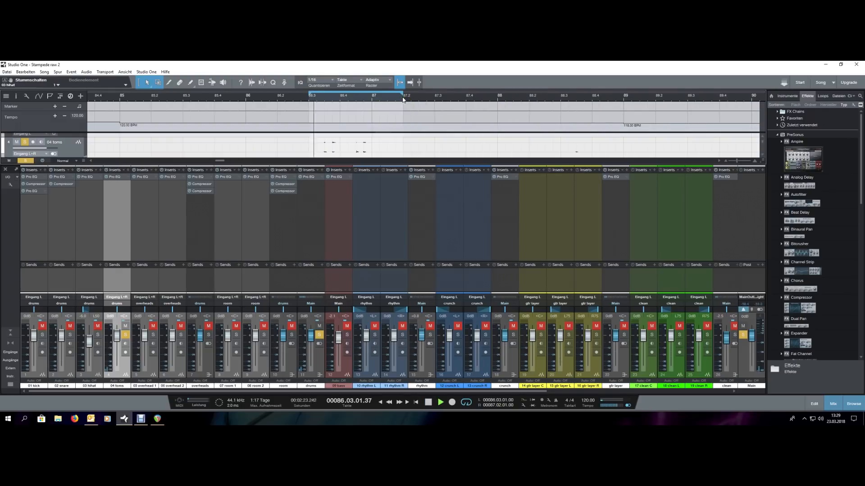
- On the toms Pro EQ, set a low cut near 71 Hz, cut the low mids, boost the high mids about 11 dB, and unsolo the channel
{"action": "left_click", "coordinate": [115, 177]}
{"action": "left_click_drag", "start_coordinate": [425, 207], "coordinate": [495, 193]}
{"action": "scroll", "coordinate": [427, 232], "scroll_direction": "down", "scroll_amount": 3}
{"action": "scroll", "coordinate": [496, 191], "scroll_direction": "down", "scroll_amount": 3}
{"action": "left_click_drag", "start_coordinate": [366, 208], "coordinate": [366, 207]}
{"action": "key", "text": "space"}
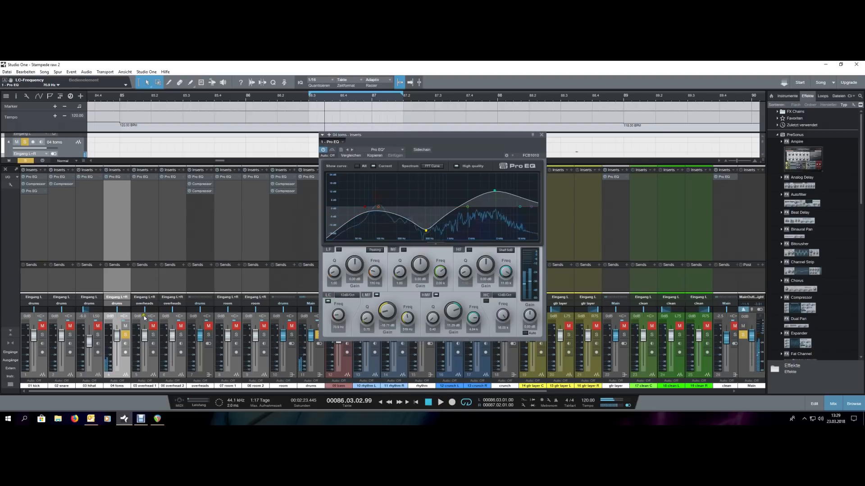
{"action": "left_click", "coordinate": [126, 335]}
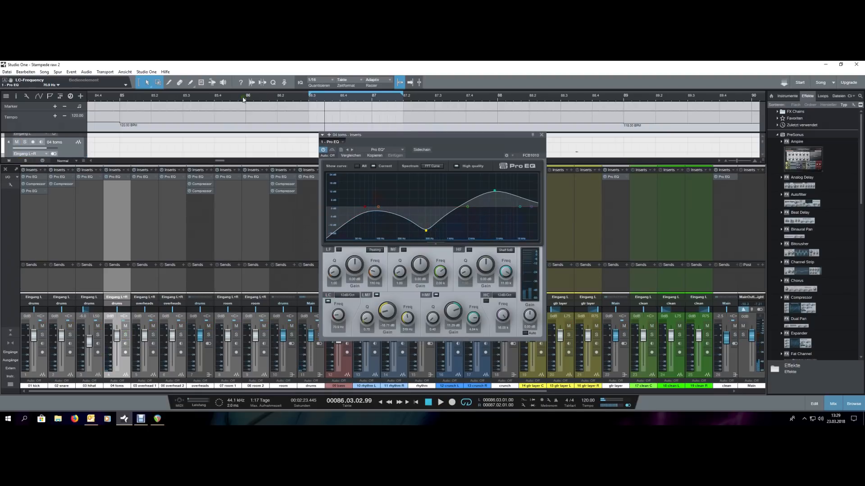
- Play the full mix from around bar 91 to hear the equalized toms in context
{"action": "key", "text": "space"}
{"action": "key", "text": "space"}
{"action": "scroll", "coordinate": [374, 95], "scroll_direction": "down", "scroll_amount": 8}
{"action": "left_click_drag", "start_coordinate": [451, 135], "coordinate": [481, 194]}
{"action": "left_click", "coordinate": [429, 96]}
{"action": "key", "text": "space"}
{"action": "left_click", "coordinate": [411, 96]}
{"action": "scroll", "coordinate": [440, 99], "scroll_direction": "up", "scroll_amount": 8}
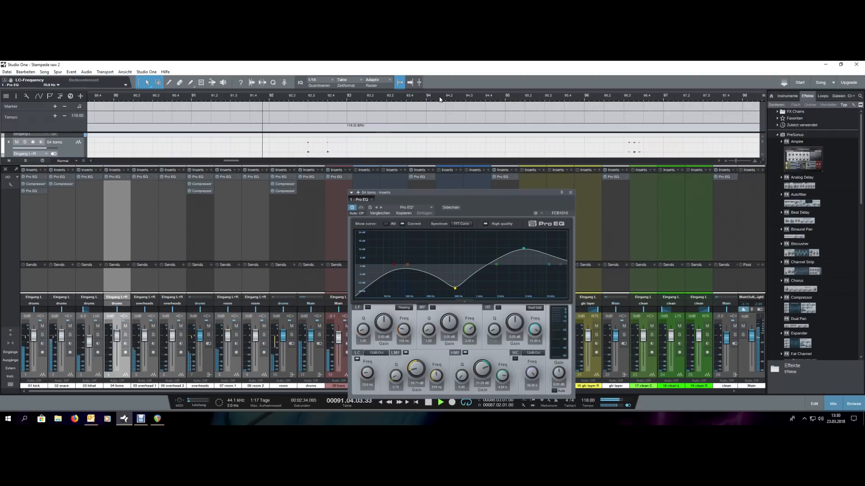
{"action": "key", "text": "space"}
- Select the 04 toms channel and listen to the tom fills around bars 96 and 100 in the full mix
{"action": "left_click", "coordinate": [209, 360]}
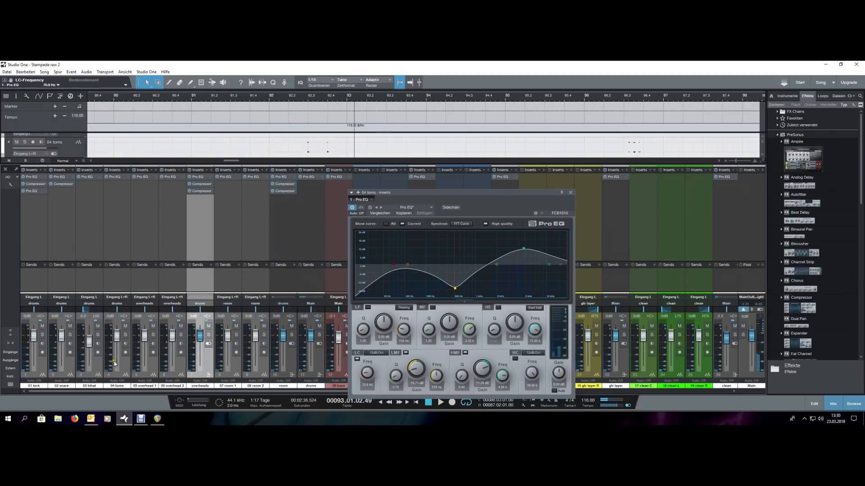
{"action": "left_click", "coordinate": [126, 365]}
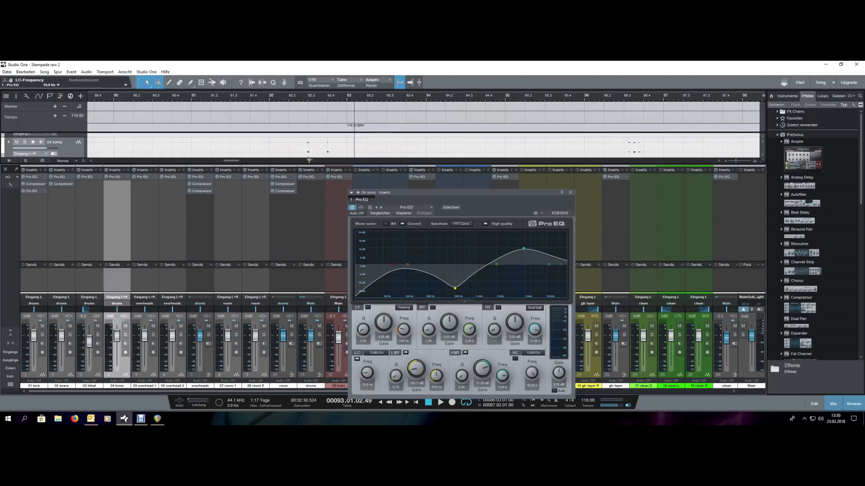
{"action": "scroll", "coordinate": [349, 100], "scroll_direction": "down", "scroll_amount": 4}
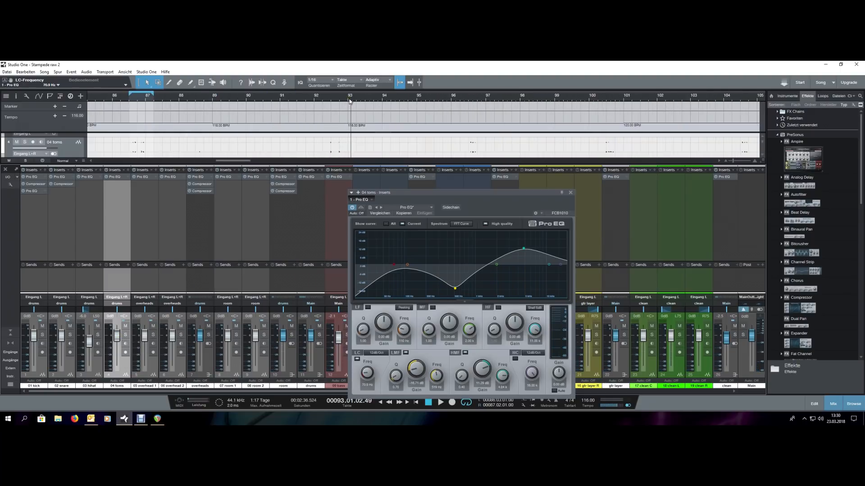
{"action": "left_click", "coordinate": [462, 96]}
{"action": "key", "text": "space"}
{"action": "scroll", "coordinate": [502, 98], "scroll_direction": "down", "scroll_amount": 1}
{"action": "scroll", "coordinate": [510, 100], "scroll_direction": "up", "scroll_amount": 2}
{"action": "left_click", "coordinate": [569, 100]}
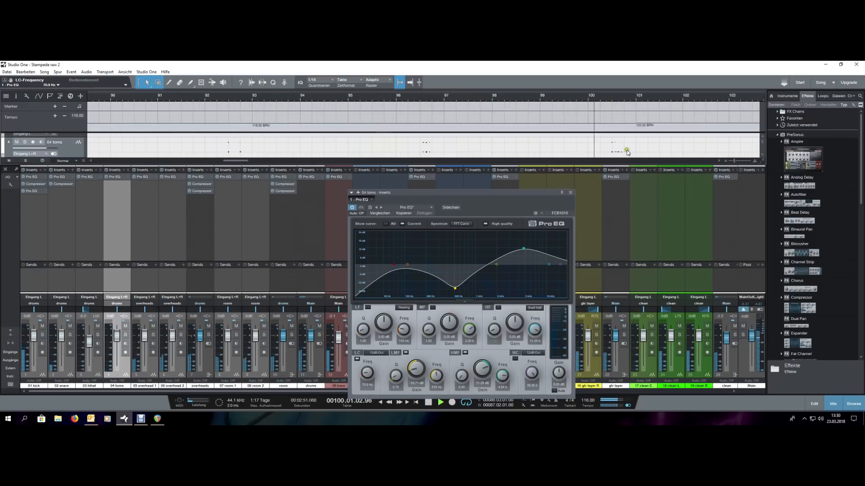
{"action": "key", "text": "space"}
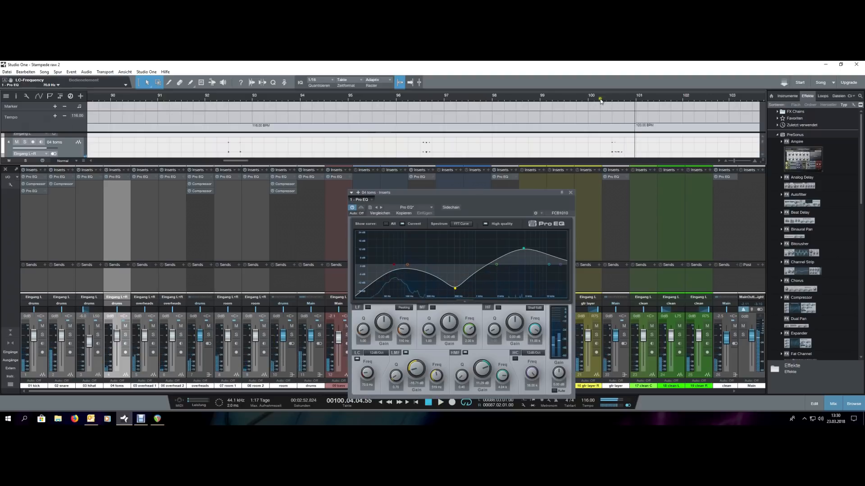
- Loop bar 100 to bar 101, start playback and solo the 04 toms channel
{"action": "left_click", "coordinate": [586, 98], "text": "ctrl"}
{"action": "left_click", "coordinate": [636, 99], "text": "alt"}
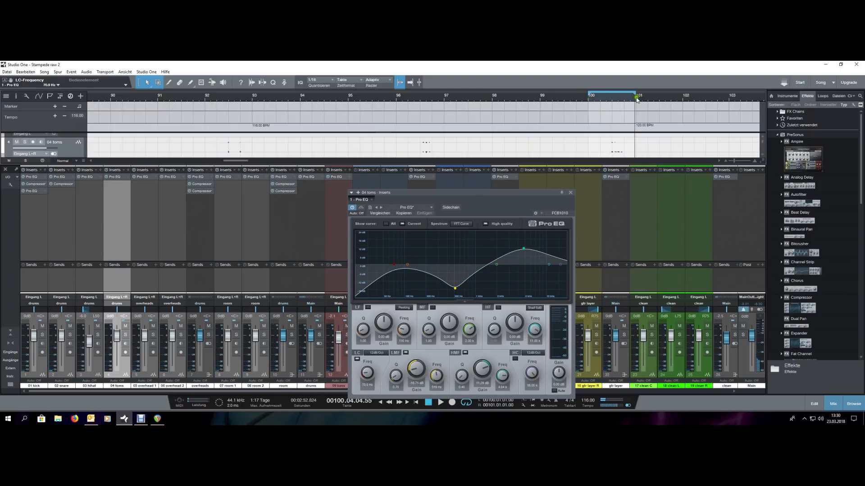
{"action": "key", "text": "space"}
{"action": "key", "text": "s"}
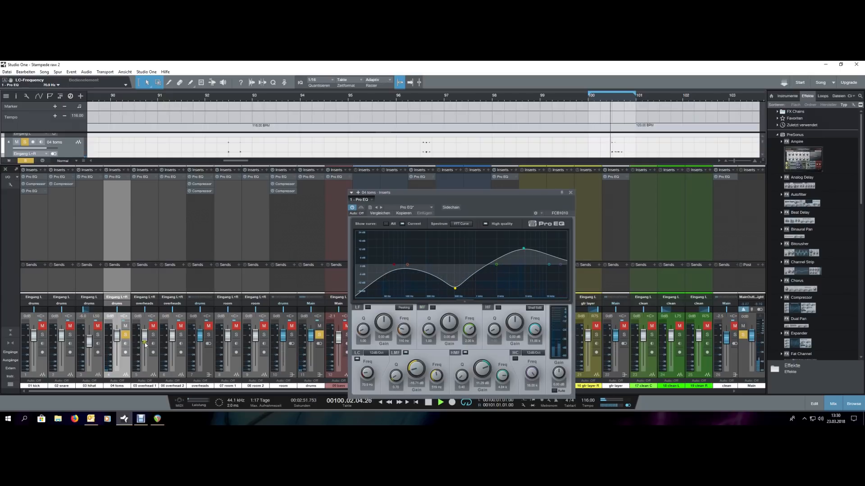
- Raise the toms fader to about +4.2 dB, unsolo the channel and compare the mix with the toms muted and unmuted
{"action": "left_click_drag", "start_coordinate": [116, 337], "coordinate": [119, 335]}
{"action": "key", "text": "s"}
{"action": "left_click", "coordinate": [126, 326]}
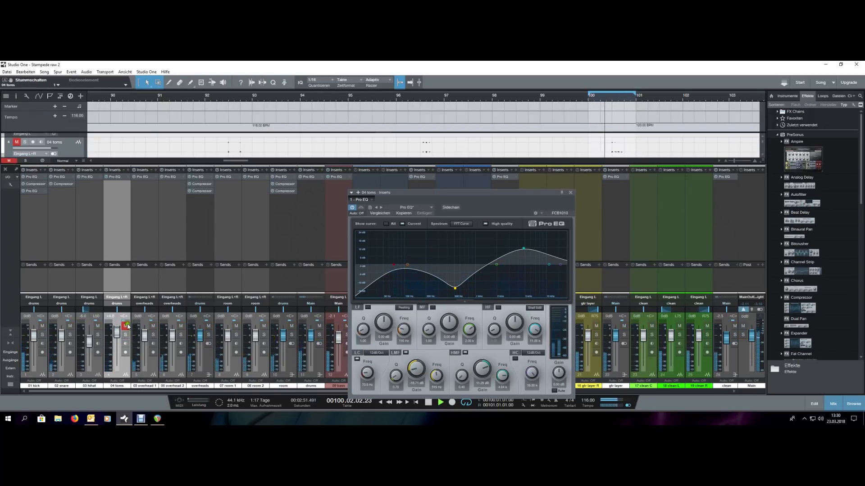
{"action": "left_click", "coordinate": [125, 326]}
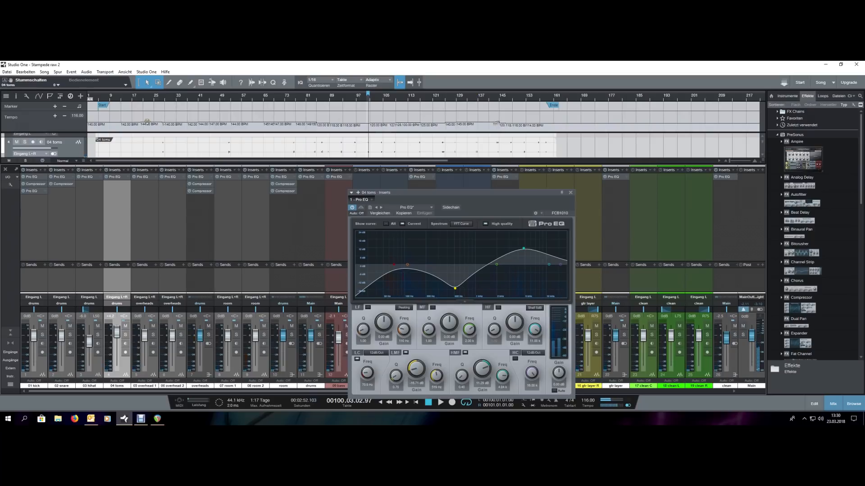
- Play the tom fill at bar 28 and shift the Pro EQ high-mid boost to about 8.2 dB near 7.2 kHz
{"action": "scroll", "coordinate": [164, 98], "scroll_direction": "up", "scroll_amount": 5}
{"action": "left_click", "coordinate": [165, 95]}
{"action": "key", "text": "space"}
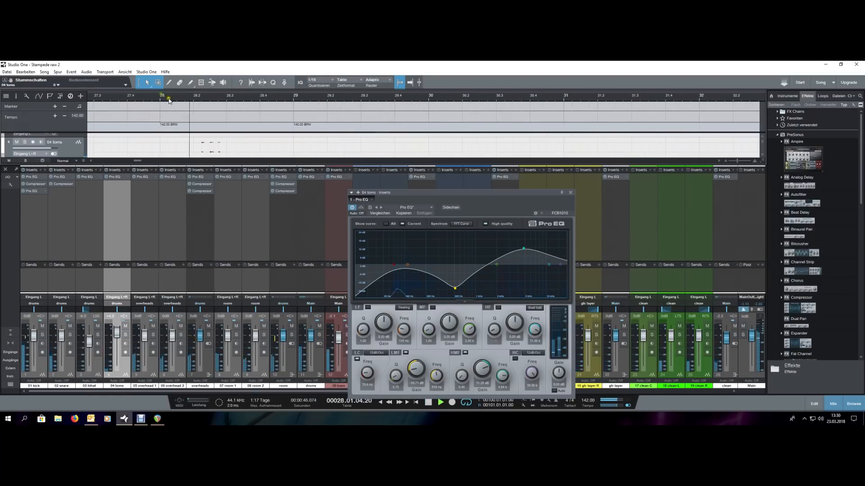
{"action": "key", "text": "space"}
{"action": "left_click_drag", "start_coordinate": [523, 248], "coordinate": [536, 253]}
{"action": "scroll", "coordinate": [536, 253], "scroll_direction": "up", "scroll_amount": 3}
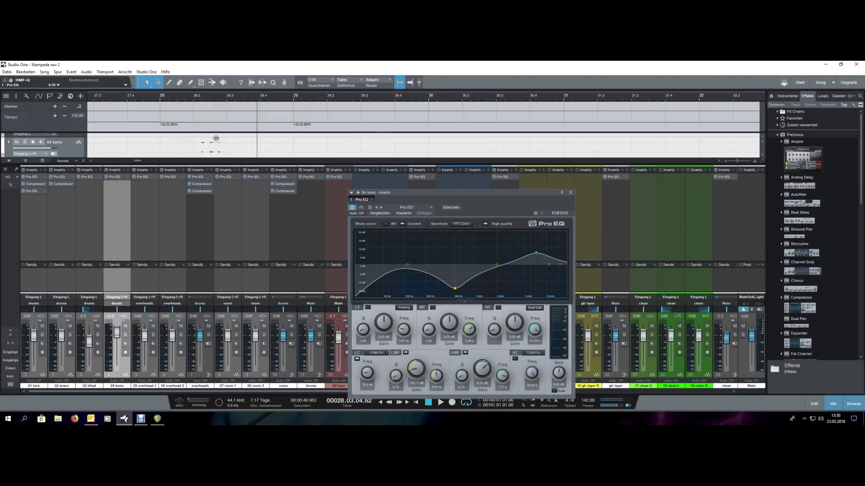
- Replay the tom fill at bar 28 several times in the full mix to judge the toms EQ
{"action": "left_click", "coordinate": [161, 96]}
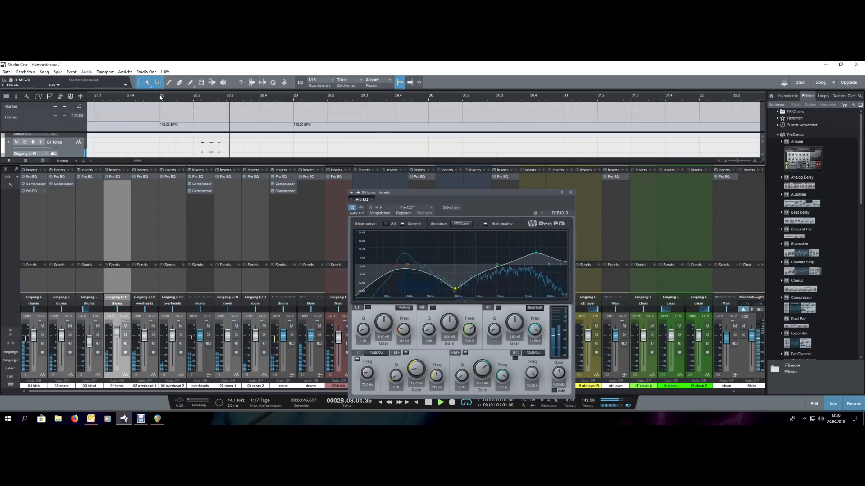
{"action": "key", "text": "space"}
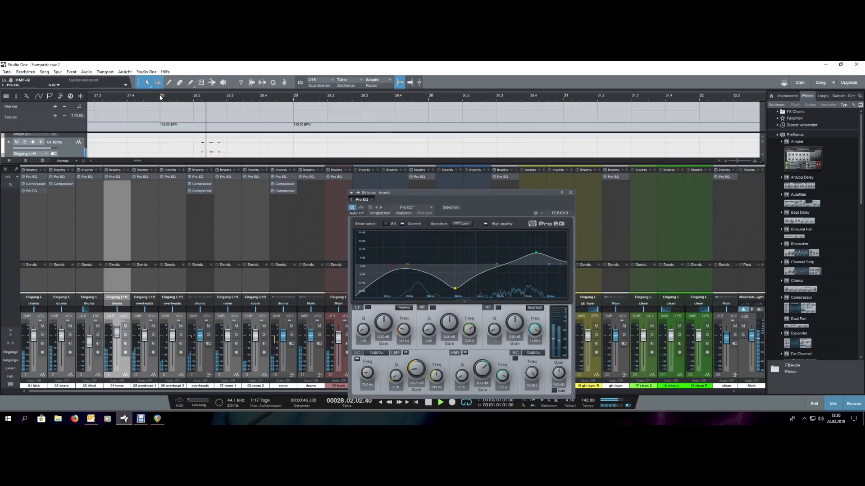
{"action": "scroll", "coordinate": [245, 96], "scroll_direction": "down", "scroll_amount": 3}
{"action": "key", "text": "space"}
{"action": "left_click", "coordinate": [228, 95]}
{"action": "key", "text": "space"}
{"action": "key", "text": "space"}
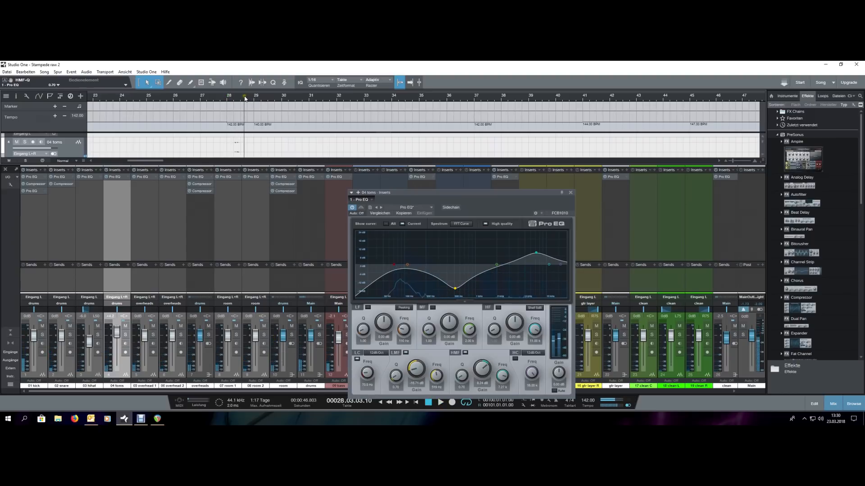
{"action": "left_click", "coordinate": [227, 98]}
{"action": "scroll", "coordinate": [240, 100], "scroll_direction": "up", "scroll_amount": 3}
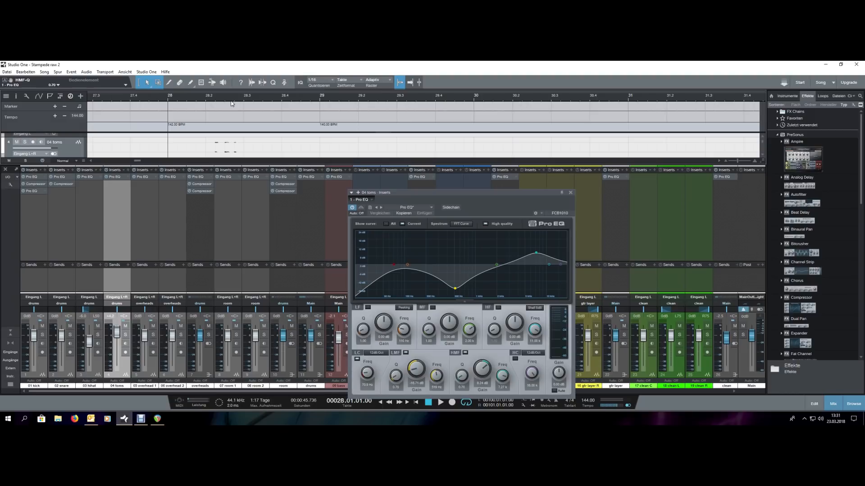
{"action": "scroll", "coordinate": [228, 99], "scroll_direction": "down", "scroll_amount": 4}
{"action": "scroll", "coordinate": [242, 96], "scroll_direction": "up", "scroll_amount": 5}
{"action": "scroll", "coordinate": [242, 96], "scroll_direction": "down", "scroll_amount": 2}
{"action": "key", "text": "space"}
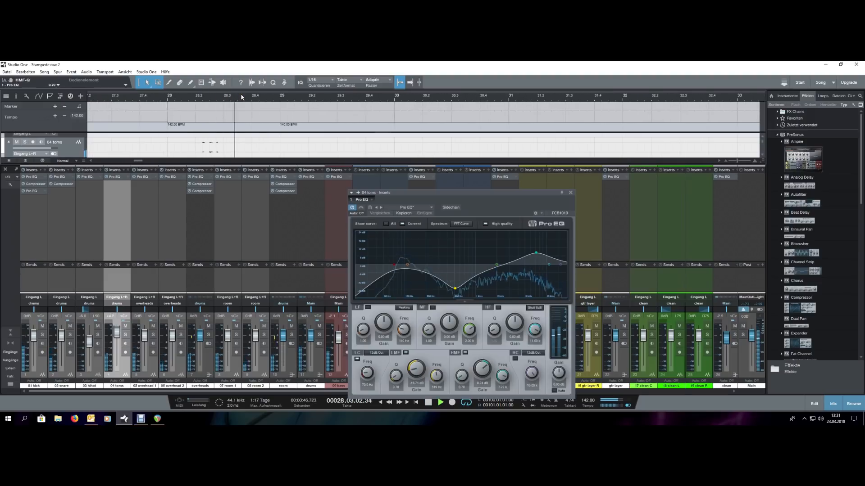
- Solo the toms, replay the bar 28 fill and raise the Pro EQ high-mid boost to about 10 dB
{"action": "left_click", "coordinate": [125, 335]}
{"action": "left_click", "coordinate": [176, 96]}
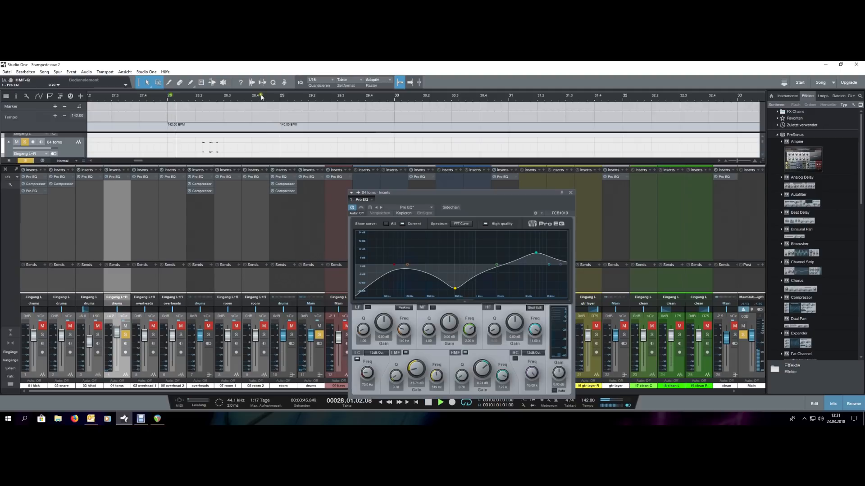
{"action": "key", "text": "space"}
{"action": "left_click_drag", "start_coordinate": [536, 252], "coordinate": [537, 249]}
{"action": "scroll", "coordinate": [537, 251], "scroll_direction": "down", "scroll_amount": 3}
{"action": "key", "text": "space"}
{"action": "key", "text": "space"}
- Unsolo the toms, replay the fill in the mix and fine-tune the high-mid boost to about 10.4 dB with Q 0.70
{"action": "key", "text": "s"}
{"action": "left_click", "coordinate": [161, 96]}
{"action": "key", "text": "space"}
{"action": "scroll", "coordinate": [255, 97], "scroll_direction": "down", "scroll_amount": 4}
{"action": "left_click", "coordinate": [223, 96]}
{"action": "left_click_drag", "start_coordinate": [482, 370], "coordinate": [482, 372]}
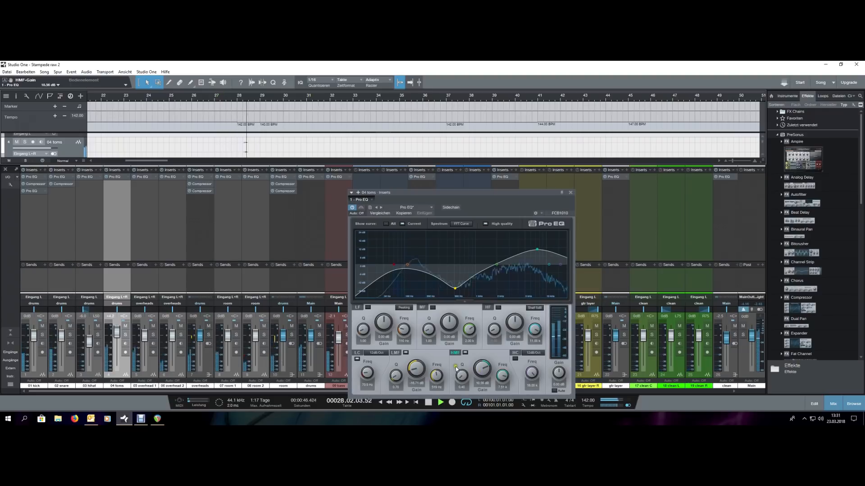
{"action": "left_click", "coordinate": [223, 96]}
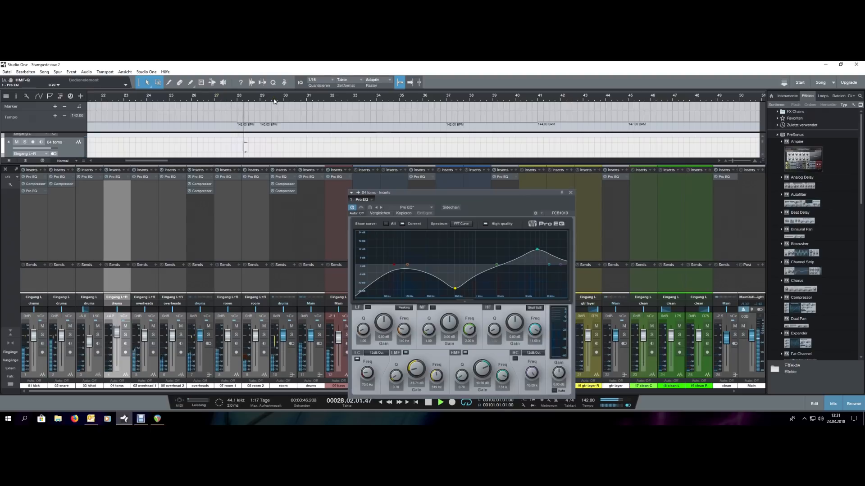
{"action": "key", "text": "space"}
- Copy the snare's Compressor onto the toms channel and set about 2.15 ms attack and 19.4 ms release
{"action": "left_click", "coordinate": [571, 193]}
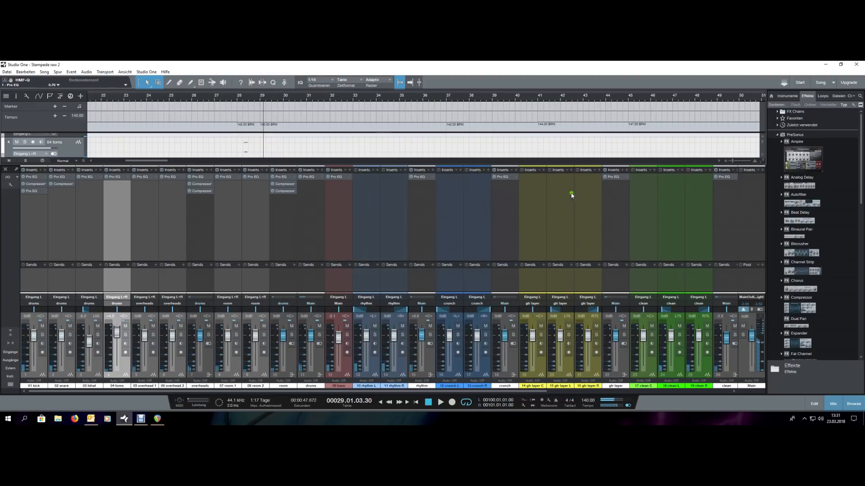
{"action": "left_click_drag", "start_coordinate": [69, 185], "coordinate": [112, 193]}
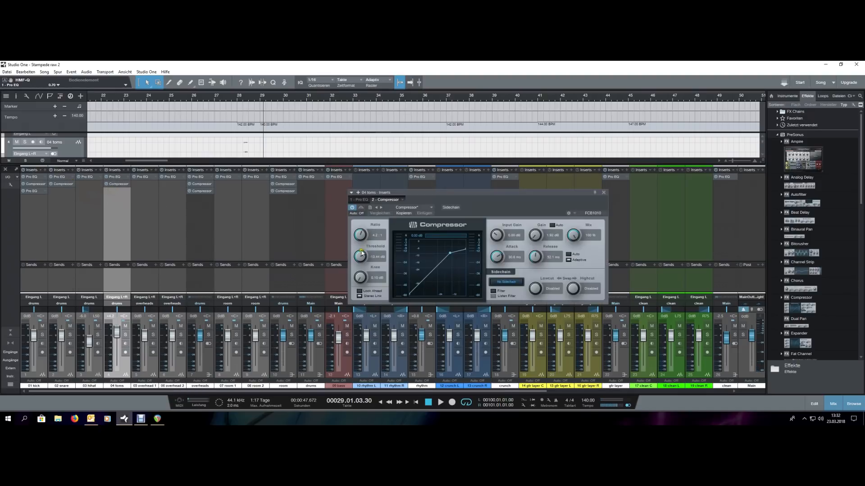
{"action": "scroll", "coordinate": [493, 258], "scroll_direction": "down", "scroll_amount": 3}
{"action": "left_click", "coordinate": [239, 102]}
{"action": "key", "text": "space"}
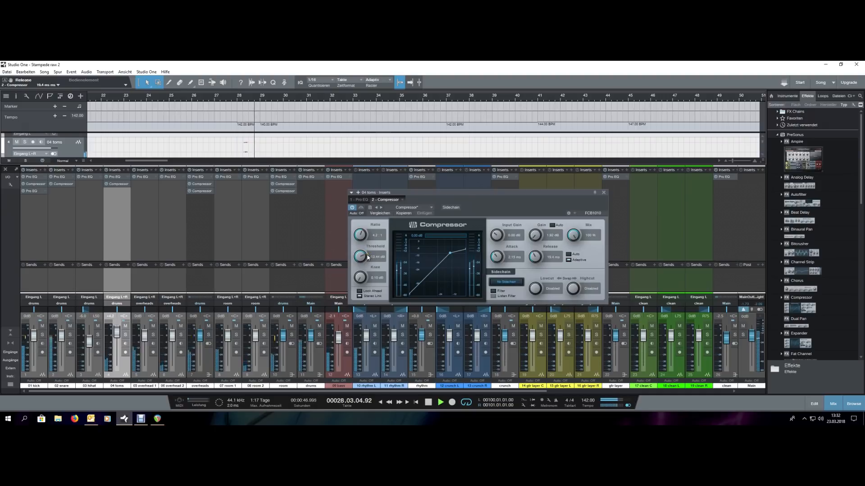
- Loop bar 28 to bar 29 with the toms soloed and lower the Compressor threshold to about -23 dB
{"action": "left_click_drag", "start_coordinate": [239, 96], "coordinate": [260, 99]}
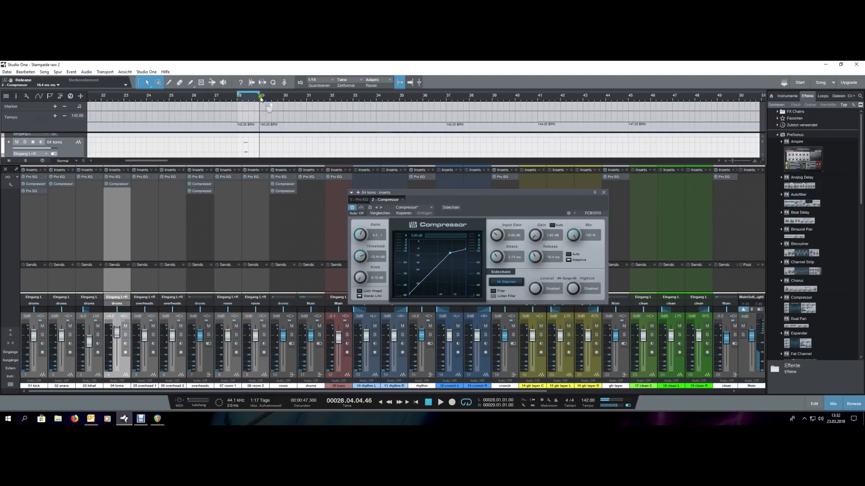
{"action": "key", "text": "s"}
{"action": "key", "text": "space"}
{"action": "left_click_drag", "start_coordinate": [359, 252], "coordinate": [359, 257]}
{"action": "scroll", "coordinate": [359, 257], "scroll_direction": "down", "scroll_amount": 6}
{"action": "scroll", "coordinate": [359, 257], "scroll_direction": "down", "scroll_amount": 5}
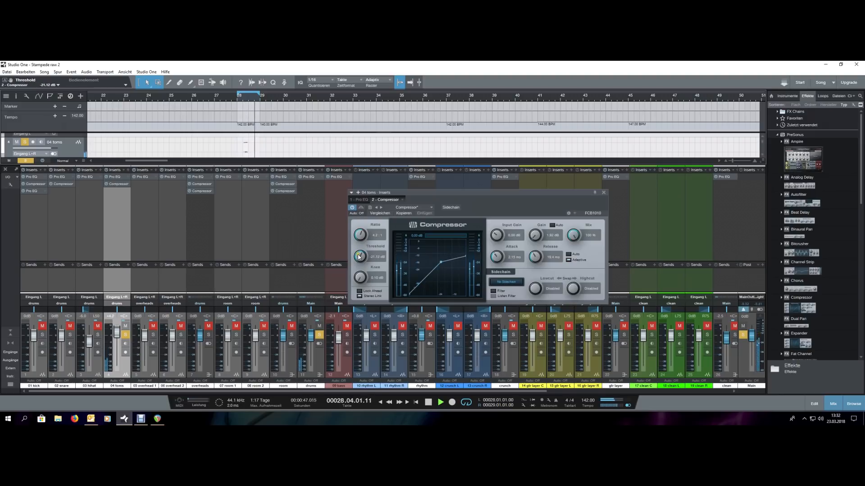
{"action": "scroll", "coordinate": [359, 256], "scroll_direction": "down", "scroll_amount": 4}
{"action": "scroll", "coordinate": [442, 101], "scroll_direction": "down", "scroll_amount": 7}
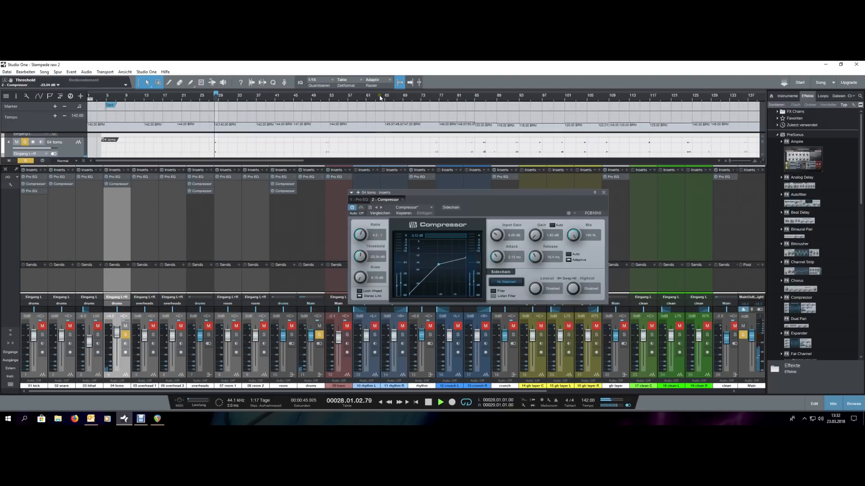
- Play the tom fill around bar 86 soloed, unsolo the toms to hear it in the mix, and close the Compressor window
{"action": "key", "text": "space"}
{"action": "scroll", "coordinate": [482, 97], "scroll_direction": "up", "scroll_amount": 7}
{"action": "left_click", "coordinate": [487, 97]}
{"action": "key", "text": "space"}
{"action": "left_click", "coordinate": [125, 334]}
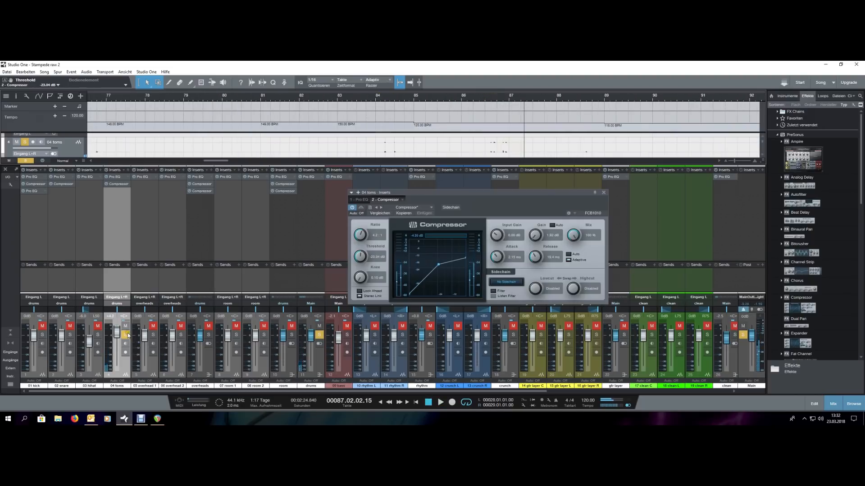
{"action": "key", "text": "space"}
{"action": "left_click", "coordinate": [464, 97]}
{"action": "key", "text": "space"}
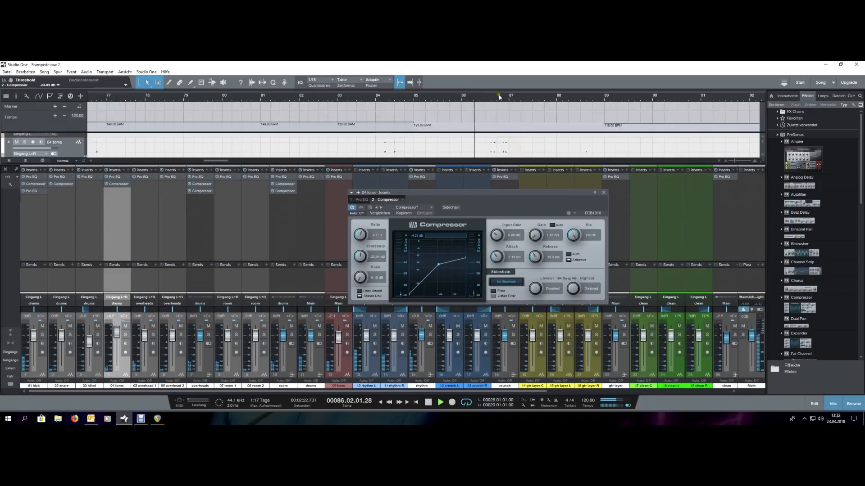
{"action": "left_click", "coordinate": [604, 193]}
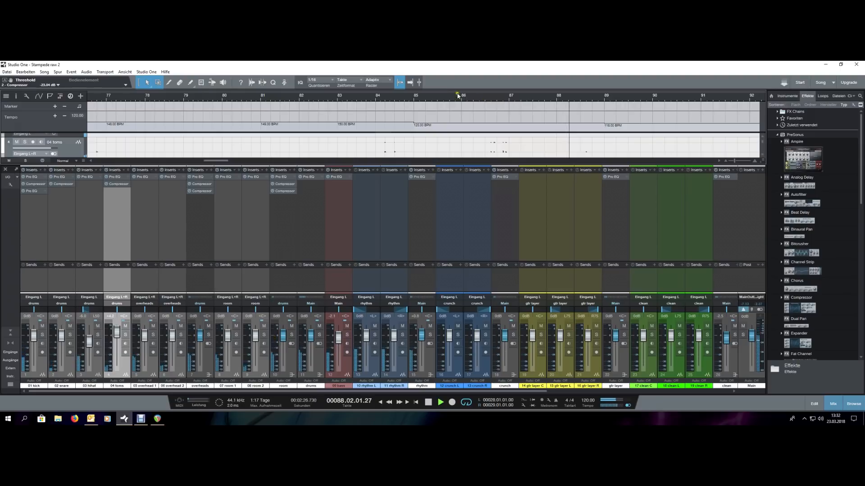
- Listen to the tom fills around bars 108 and 117 in the full mix and set the toms fader to about +2.3 dB
{"action": "scroll", "coordinate": [439, 96], "scroll_direction": "down", "scroll_amount": 5}
{"action": "scroll", "coordinate": [437, 96], "scroll_direction": "up", "scroll_amount": 5}
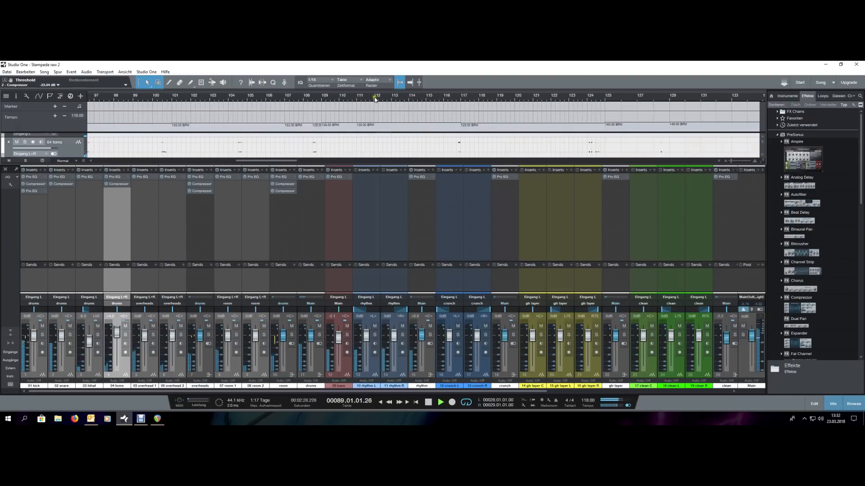
{"action": "left_click", "coordinate": [323, 97]}
{"action": "key", "text": "space"}
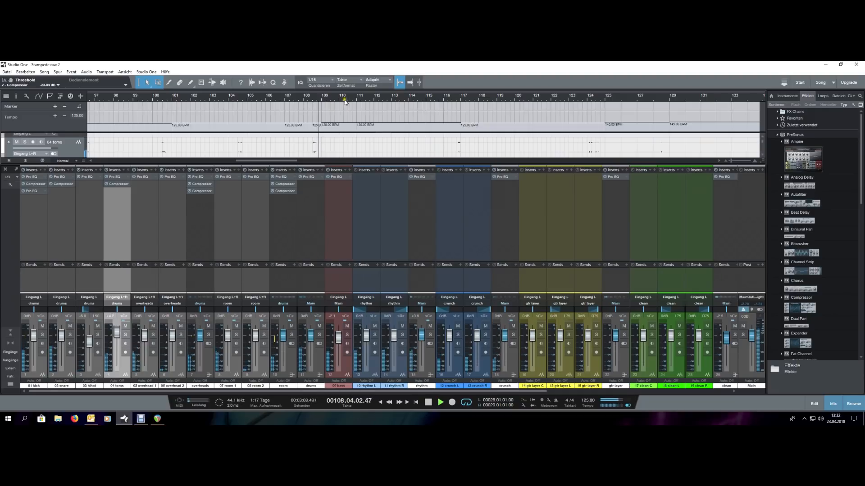
{"action": "left_click", "coordinate": [456, 95]}
{"action": "left_click", "coordinate": [444, 96]}
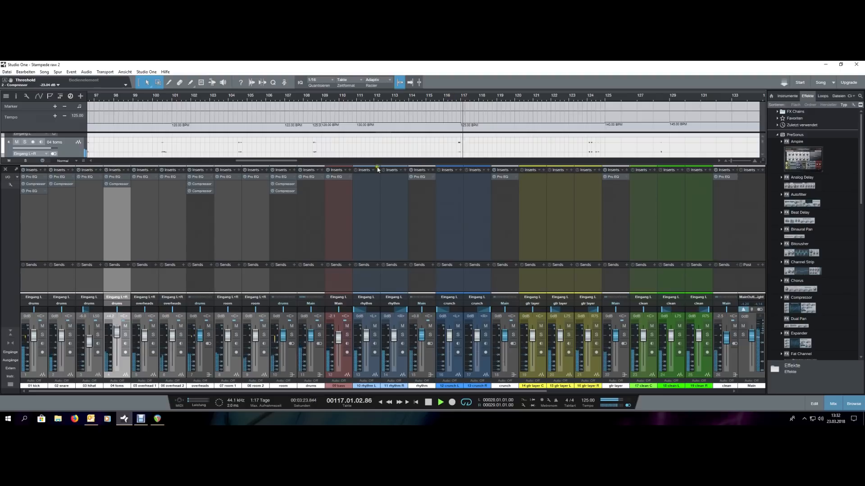
{"action": "left_click", "coordinate": [450, 96]}
{"action": "key", "text": "space"}
- Select the 09 bass channel in the mixer
{"action": "scroll", "coordinate": [451, 98], "scroll_direction": "down", "scroll_amount": 6}
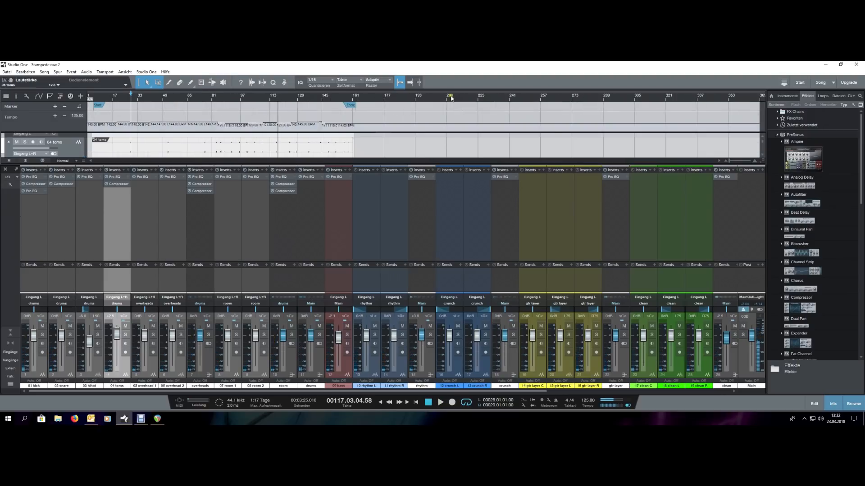
{"action": "scroll", "coordinate": [90, 97], "scroll_direction": "up", "scroll_amount": 2}
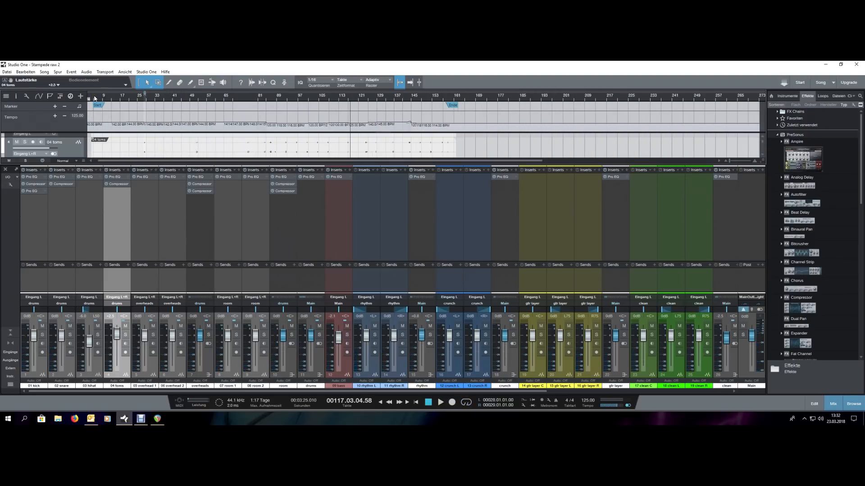
{"action": "left_click", "coordinate": [346, 370]}
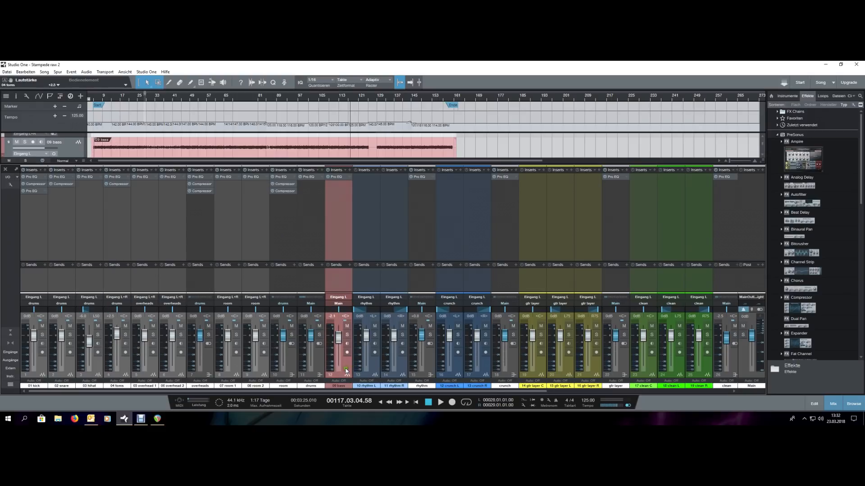
- Solo the rhythm bus in the mixer and open its Pro EQ to examine the curve
{"action": "left_click", "coordinate": [429, 367]}
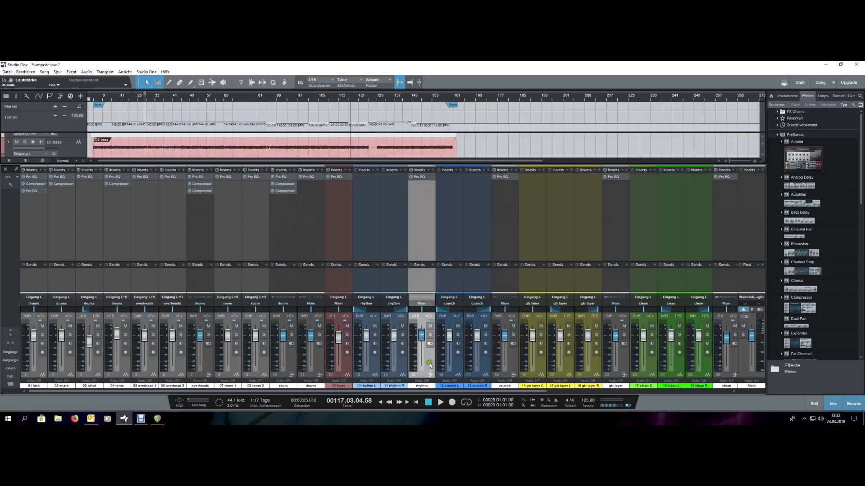
{"action": "left_click", "coordinate": [346, 365]}
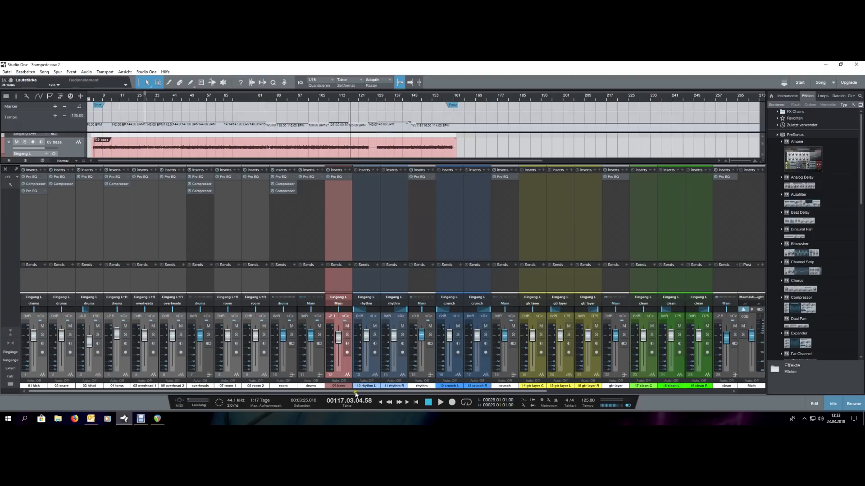
{"action": "left_click_drag", "start_coordinate": [344, 394], "coordinate": [386, 395]}
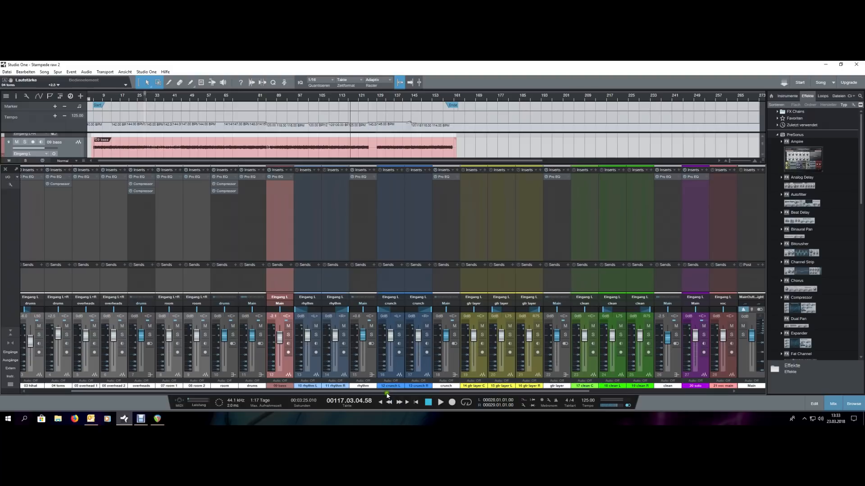
{"action": "left_click", "coordinate": [374, 370]}
{"action": "left_click", "coordinate": [371, 335]}
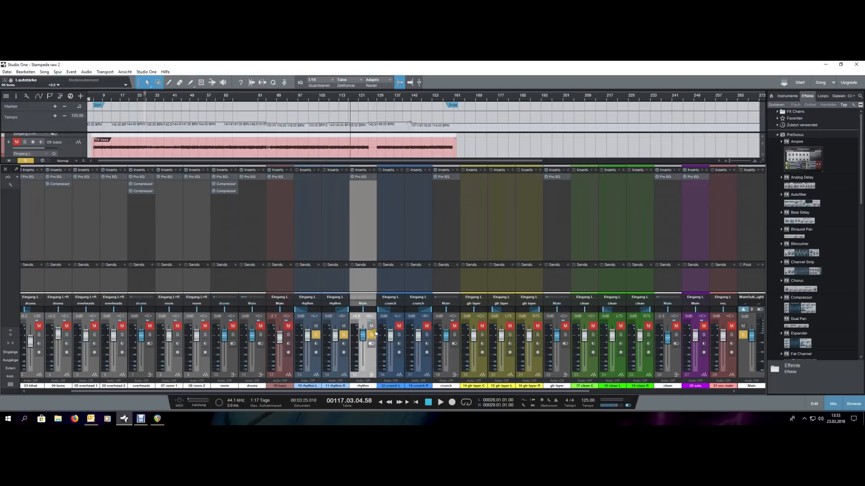
{"action": "left_click", "coordinate": [362, 178]}
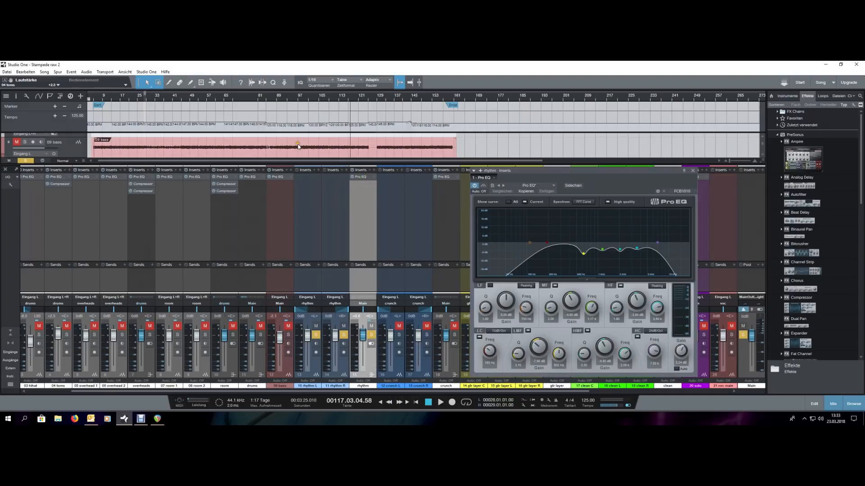
- Loop bar 13 to bar 29, listen to the soloed rhythm guitars, and unsolo the rhythm bus
{"action": "left_click", "coordinate": [94, 99]}
{"action": "left_click_drag", "start_coordinate": [95, 99], "coordinate": [135, 103]}
{"action": "key", "text": "space"}
{"action": "left_click", "coordinate": [319, 361]}
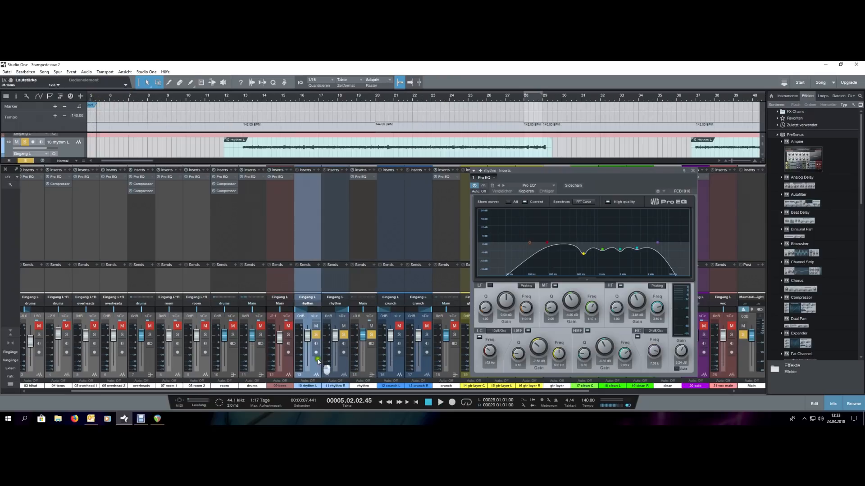
{"action": "left_click", "coordinate": [243, 96], "text": "ctrl"}
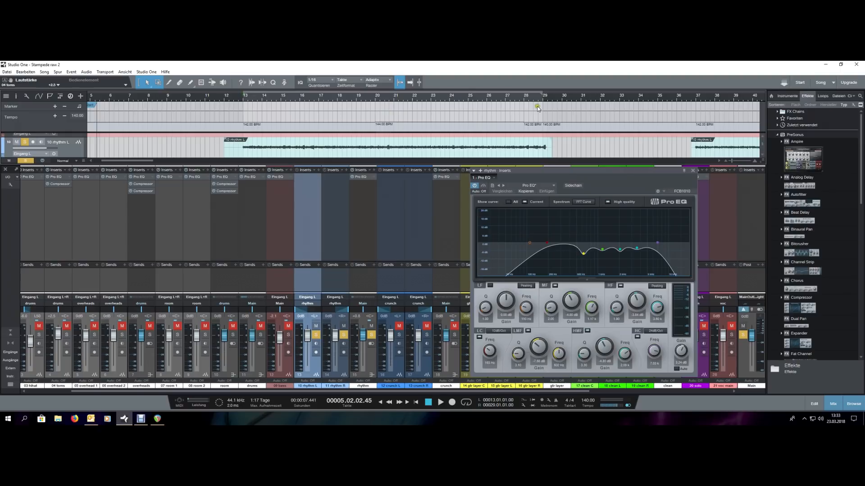
{"action": "key", "text": "KP_Divide"}
{"action": "key", "text": "KP_1"}
{"action": "key", "text": "space"}
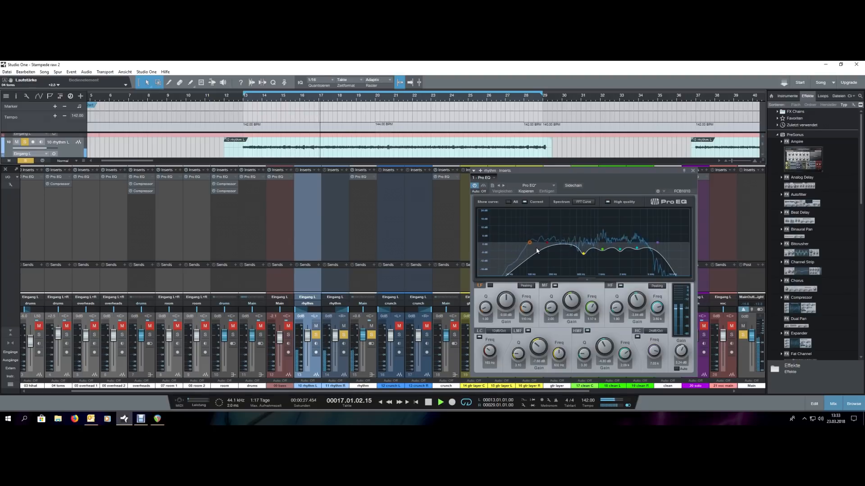
{"action": "key", "text": "space"}
{"action": "left_click", "coordinate": [373, 335]}
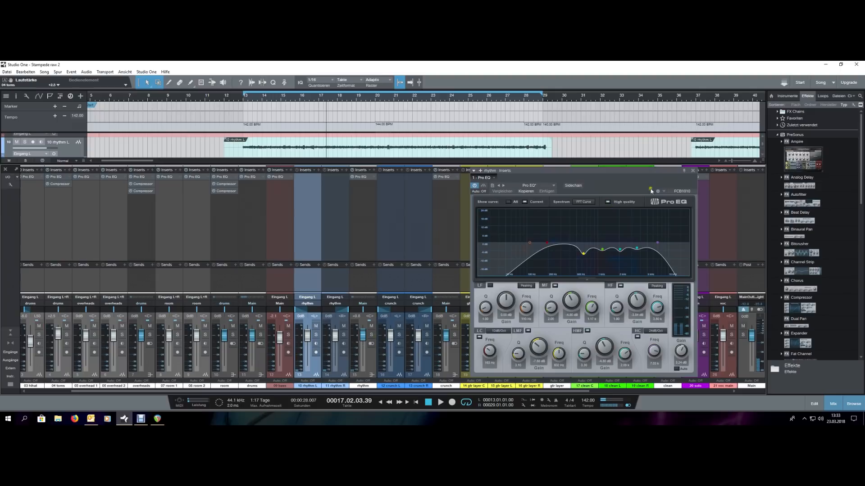
- Close the rhythm EQ, solo the 20 solo track while playing from about bar 101, and open its Pro EQ
{"action": "left_click", "coordinate": [699, 173]}
{"action": "scroll", "coordinate": [361, 97], "scroll_direction": "down", "scroll_amount": 5}
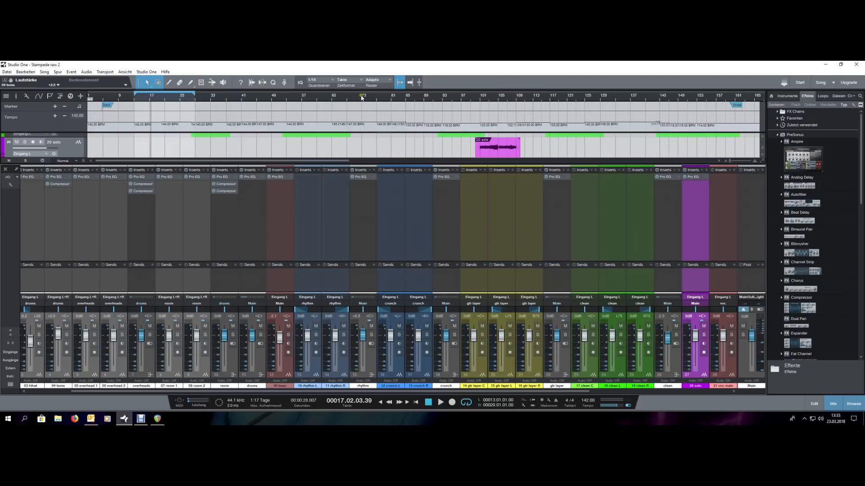
{"action": "scroll", "coordinate": [362, 97], "scroll_direction": "down", "scroll_amount": 3}
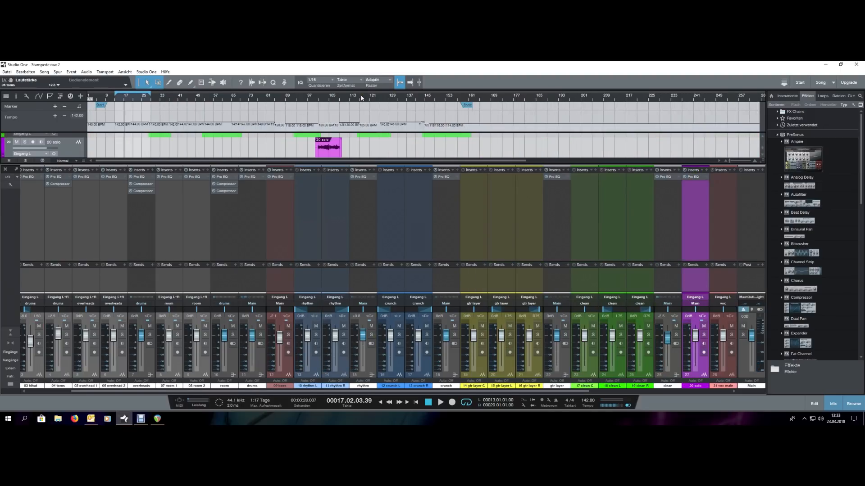
{"action": "double_click", "coordinate": [318, 98]}
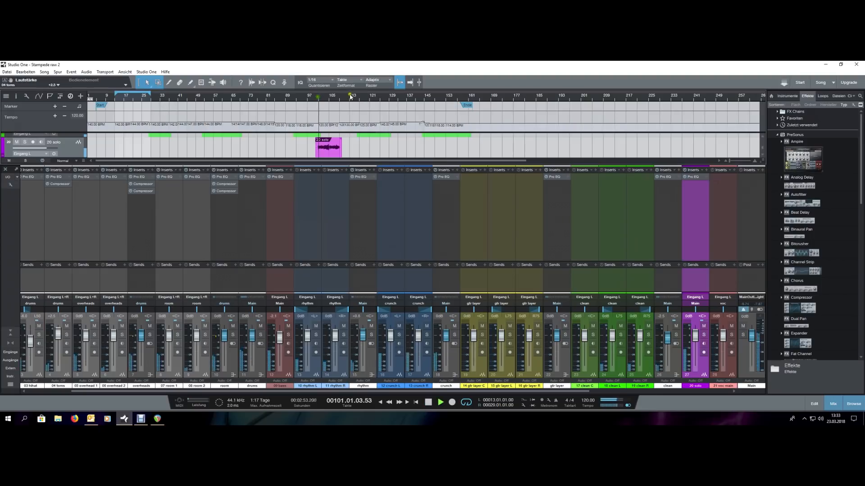
{"action": "scroll", "coordinate": [353, 99], "scroll_direction": "up", "scroll_amount": 6}
{"action": "left_click", "coordinate": [703, 335]}
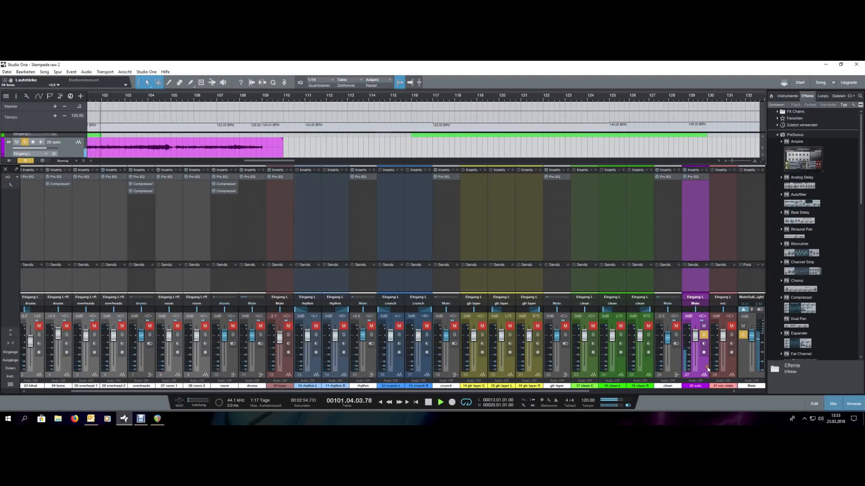
{"action": "left_click", "coordinate": [693, 176]}
{"action": "left_click_drag", "start_coordinate": [180, 171], "coordinate": [357, 202]}
{"action": "scroll", "coordinate": [354, 98], "scroll_direction": "down", "scroll_amount": 3}
{"action": "scroll", "coordinate": [201, 98], "scroll_direction": "up", "scroll_amount": 3}
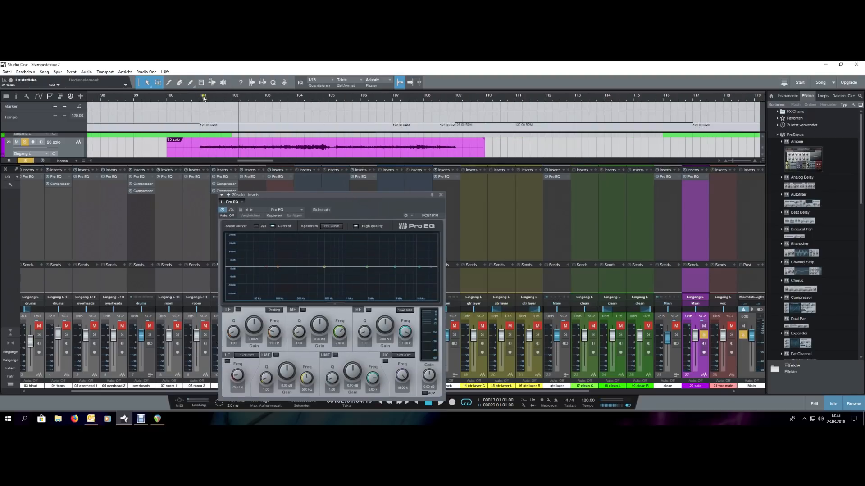
- Apply a low cut at about 165 Hz and a high cut at about 7.3 kHz to 20 solo, loop bars 101 to 109, and unsolo it
{"action": "mouse_move", "coordinate": [278, 261]}
{"action": "left_mouse_down"}
{"action": "mouse_move", "coordinate": [267, 270]}
{"action": "mouse_move", "coordinate": [288, 269]}
{"action": "left_mouse_up"}
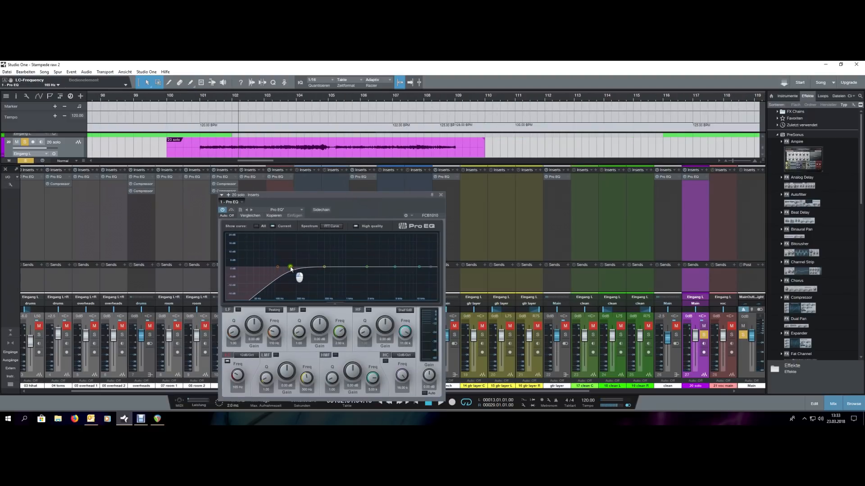
{"action": "double_click", "coordinate": [201, 98]}
{"action": "left_click", "coordinate": [201, 98], "text": "ctrl"}
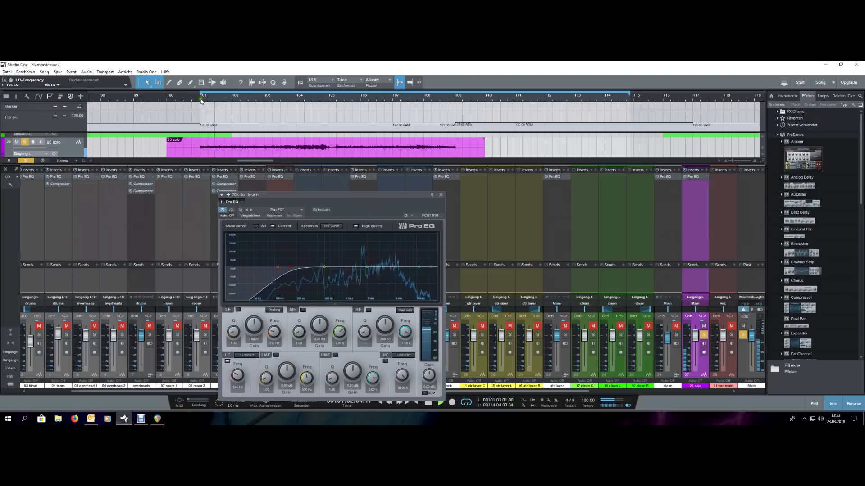
{"action": "left_click", "coordinate": [459, 99], "text": "alt"}
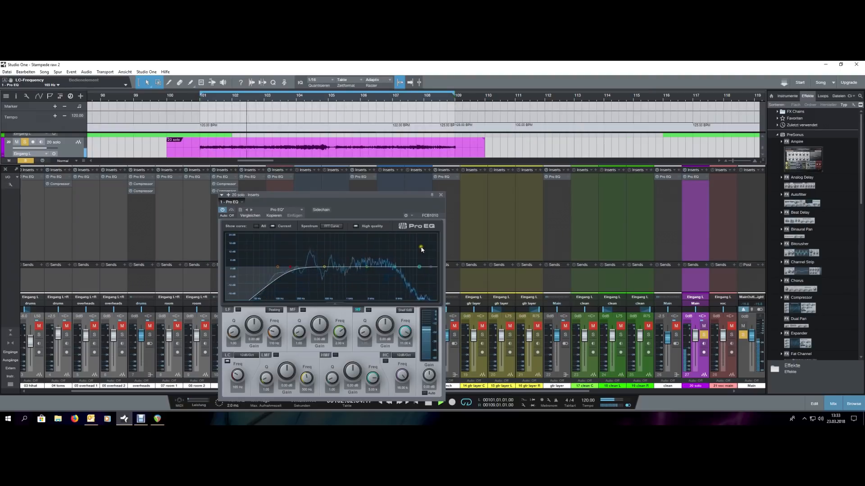
{"action": "left_click_drag", "start_coordinate": [430, 270], "coordinate": [410, 269]}
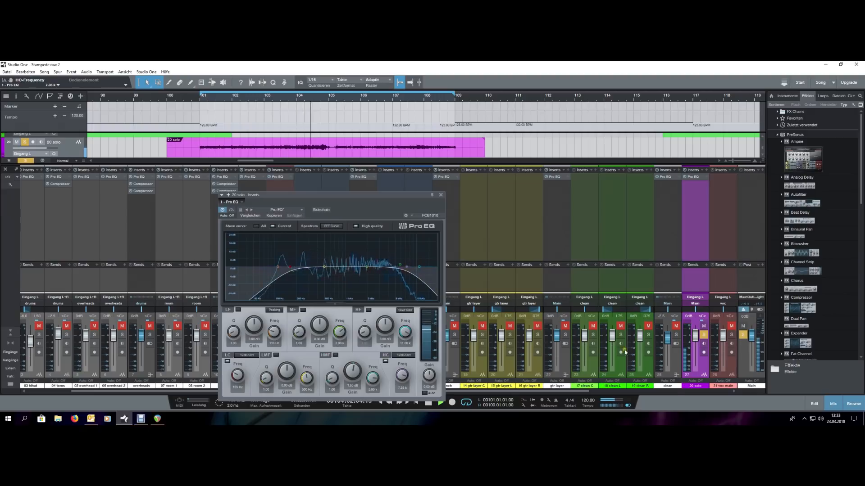
{"action": "left_click", "coordinate": [704, 335]}
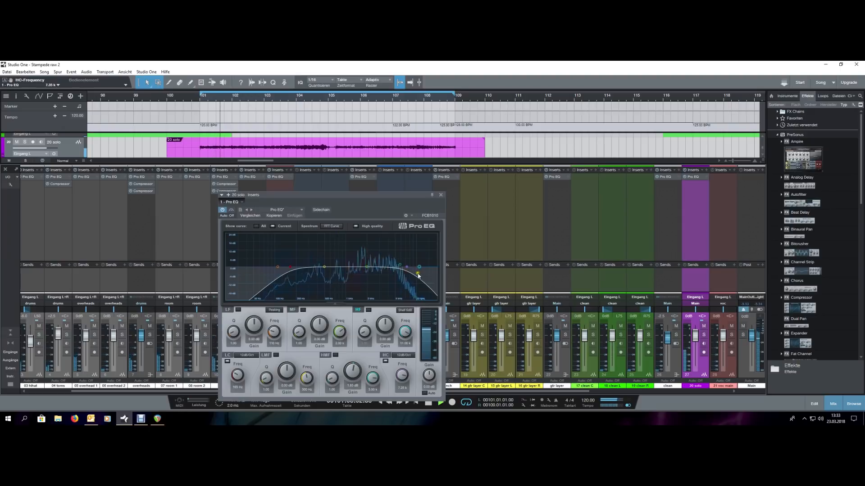
- Try a mid cut near 3 kHz, a low cut band near 300 Hz and a boost near 1.5 kHz on 20 solo, comparing with bypass
{"action": "left_click_drag", "start_coordinate": [407, 267], "coordinate": [382, 274]}
{"action": "scroll", "coordinate": [382, 275], "scroll_direction": "up", "scroll_amount": 1}
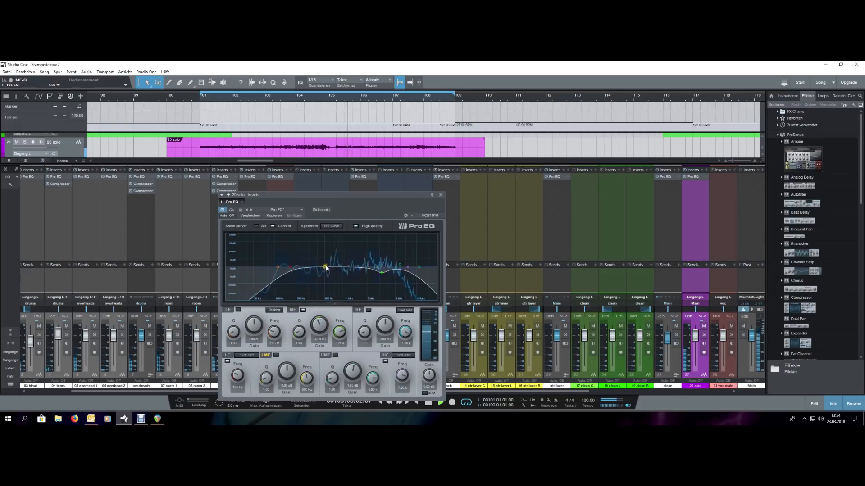
{"action": "left_click_drag", "start_coordinate": [276, 269], "coordinate": [314, 275]}
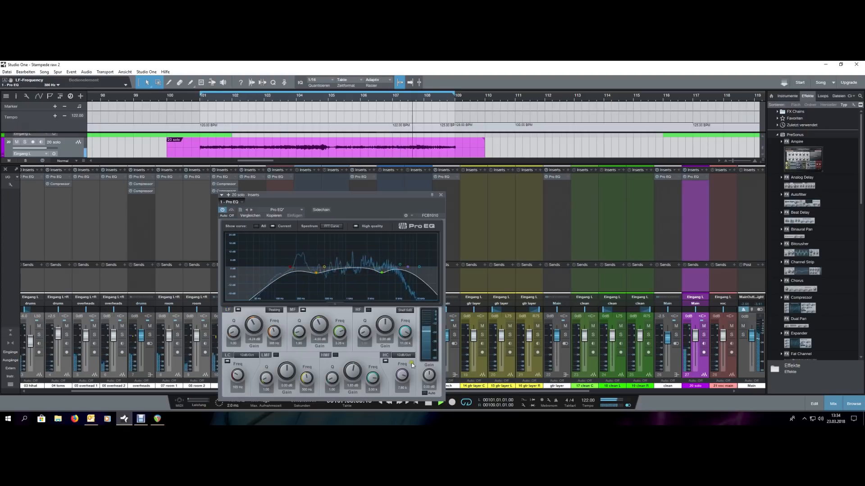
{"action": "scroll", "coordinate": [430, 376], "scroll_direction": "up", "scroll_amount": 3}
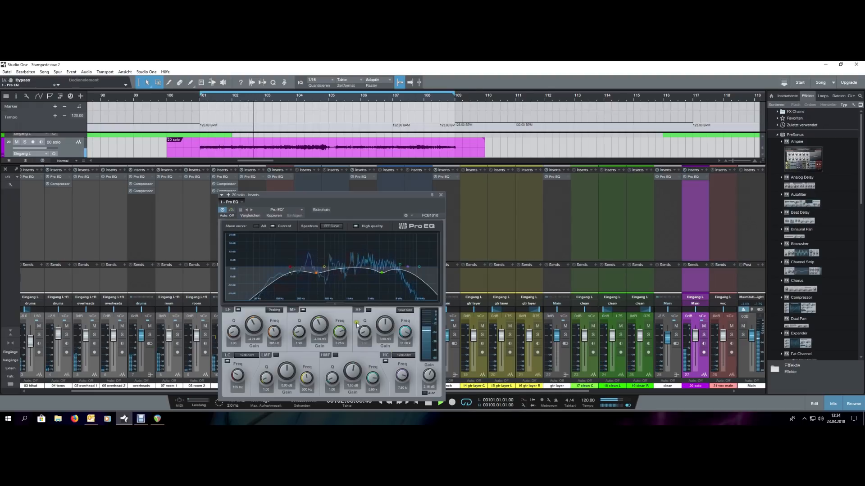
{"action": "left_click_drag", "start_coordinate": [324, 267], "coordinate": [359, 264]}
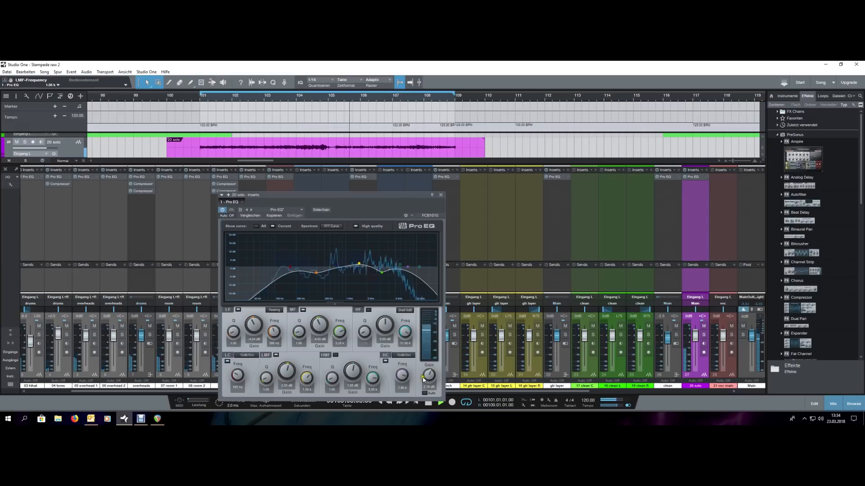
{"action": "left_click", "coordinate": [232, 210]}
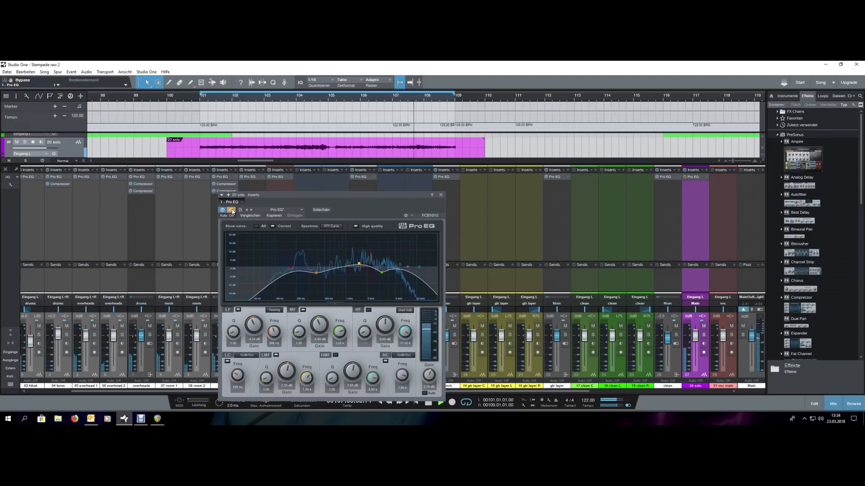
- Deactivate the LF, LMF and MF bands in the 20 solo EQ and reset its global gain to 0 dB
{"action": "key", "text": "space"}
{"action": "left_click", "coordinate": [238, 310]}
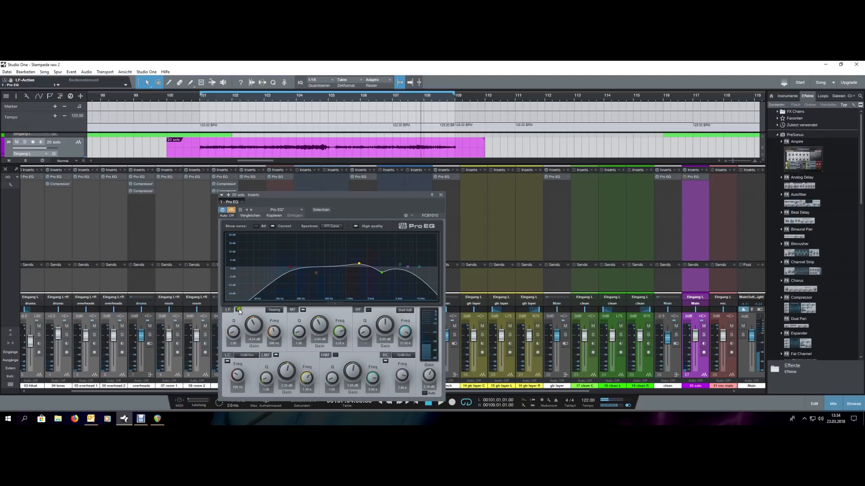
{"action": "left_click", "coordinate": [276, 355]}
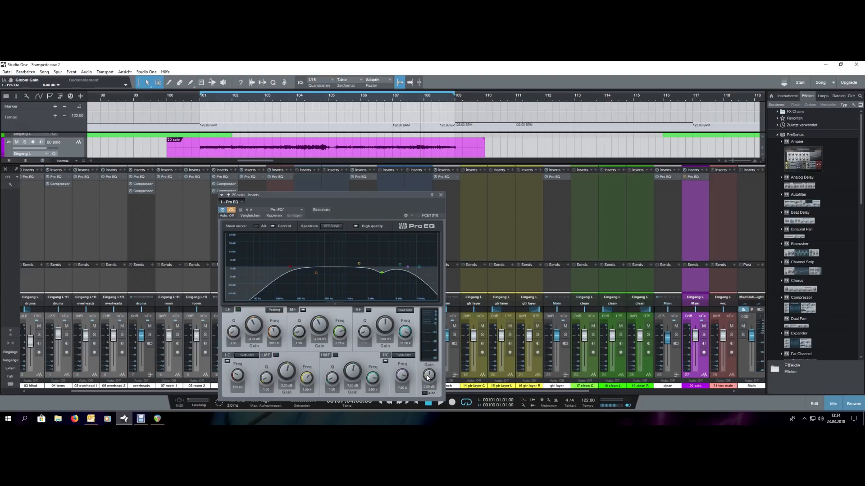
{"action": "left_click", "coordinate": [300, 310]}
- Try a mid-band boost around 3.1 kHz on 20 solo to locate the harsh frequency, and deactivate the bands again
{"action": "key", "text": "space"}
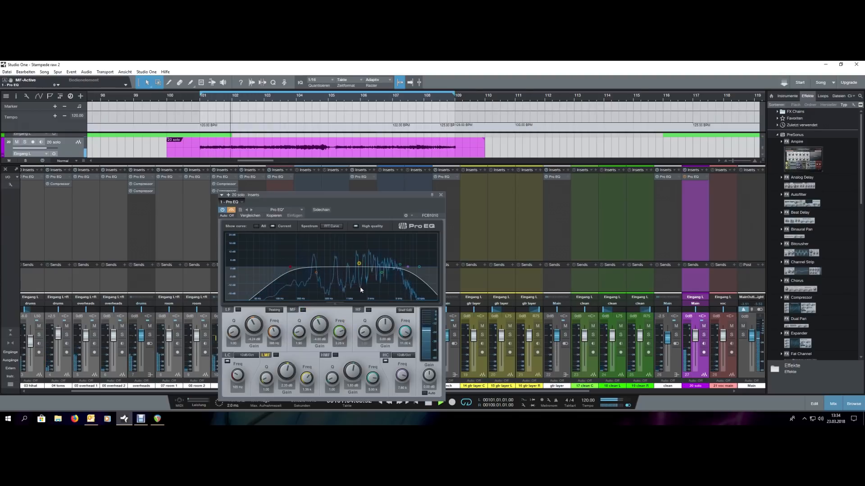
{"action": "left_click_drag", "start_coordinate": [382, 272], "coordinate": [381, 251]}
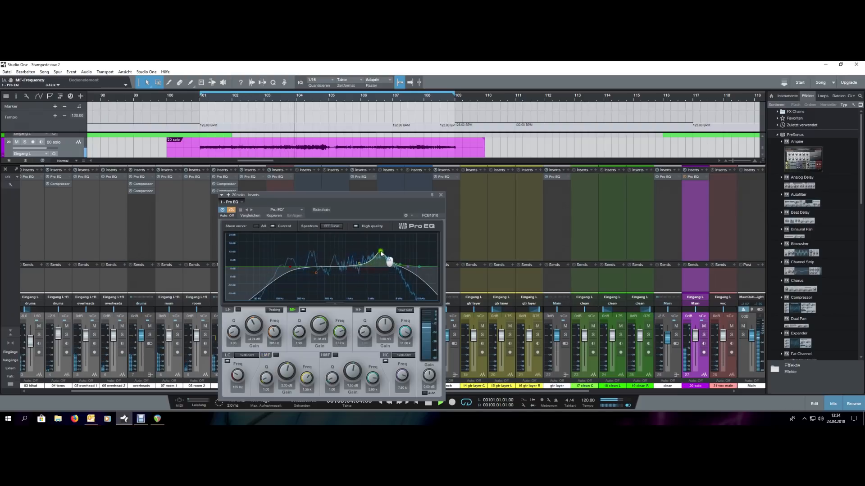
{"action": "left_click_drag", "start_coordinate": [379, 251], "coordinate": [387, 275]}
{"action": "double_click", "coordinate": [378, 266]}
{"action": "key", "text": "space"}
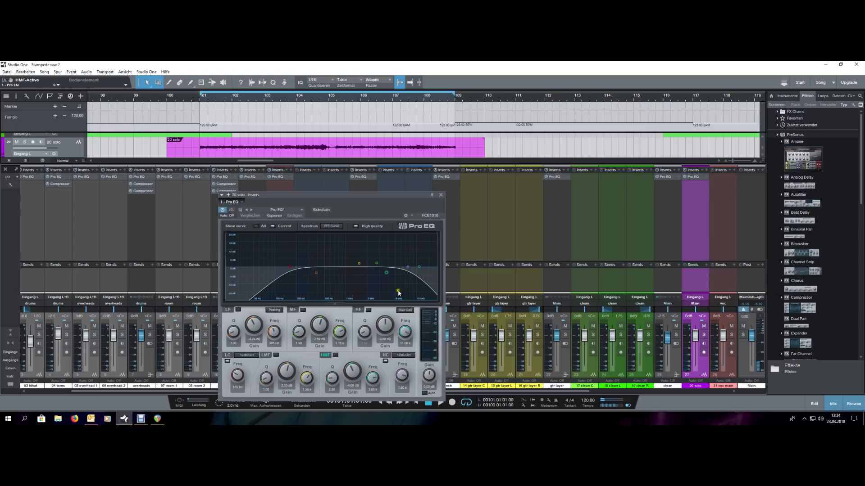
- Solo 20 solo, locate the harsh area with the HMF band, and set it to a narrow -4 dB cut at about 3.1 kHz
{"action": "key", "text": "s"}
{"action": "key", "text": "space"}
{"action": "left_click_drag", "start_coordinate": [387, 272], "coordinate": [381, 255]}
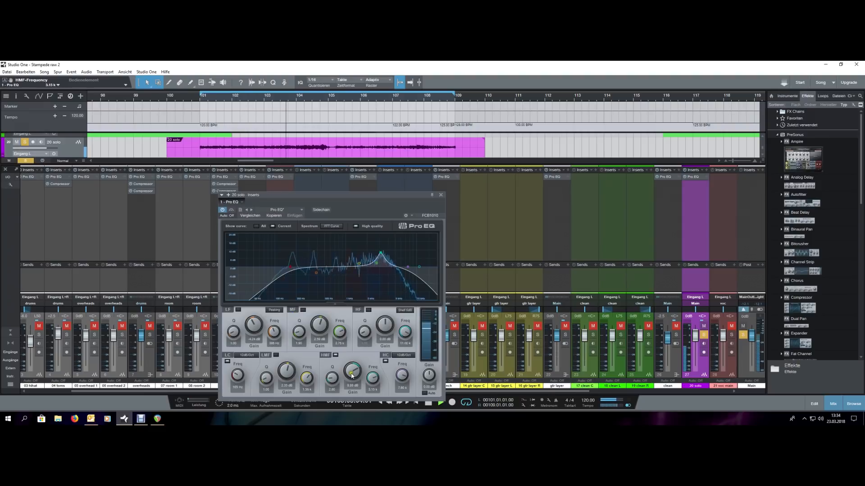
{"action": "left_click_drag", "start_coordinate": [334, 383], "coordinate": [354, 374]}
{"action": "scroll", "coordinate": [353, 375], "scroll_direction": "down", "scroll_amount": 2}
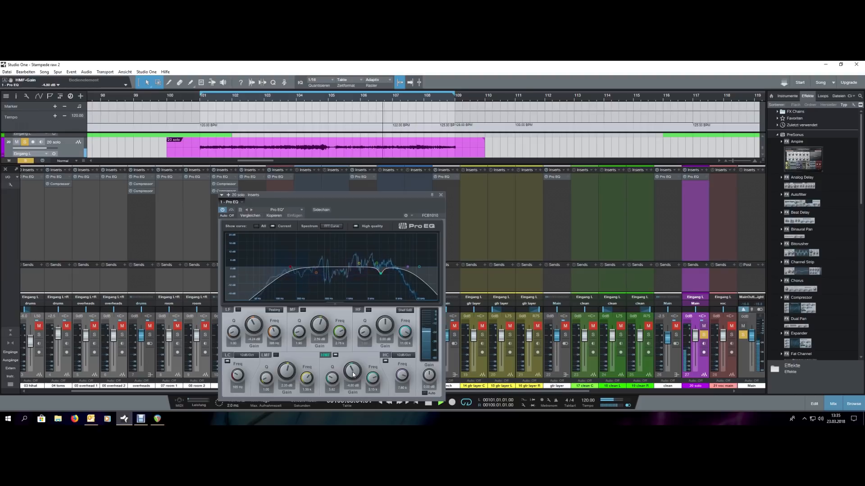
- Unsolo 20 solo, set its LF band to -4 dB at about 274 Hz, and compare the HMF cut on and off in the mix
{"action": "left_click", "coordinate": [704, 335]}
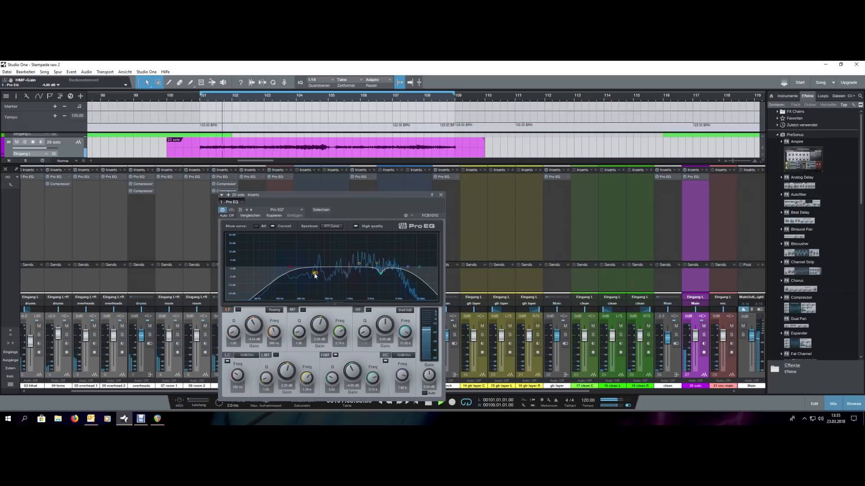
{"action": "left_click_drag", "start_coordinate": [315, 276], "coordinate": [301, 276]}
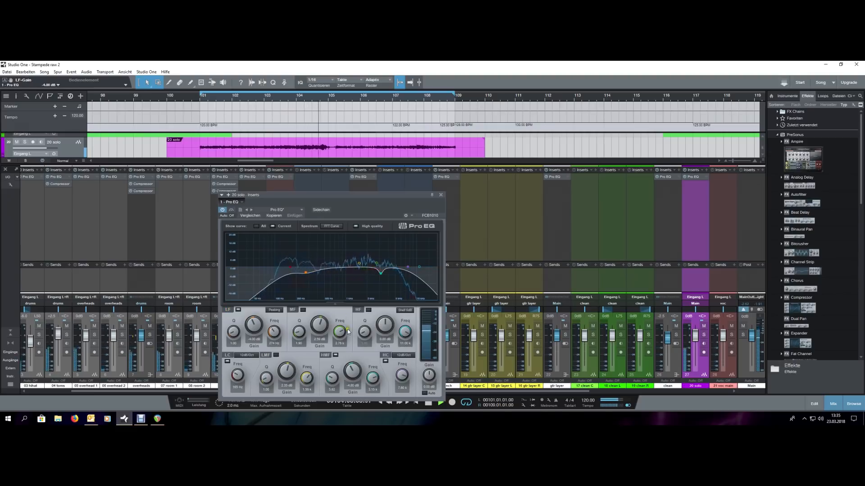
{"action": "left_click", "coordinate": [334, 355]}
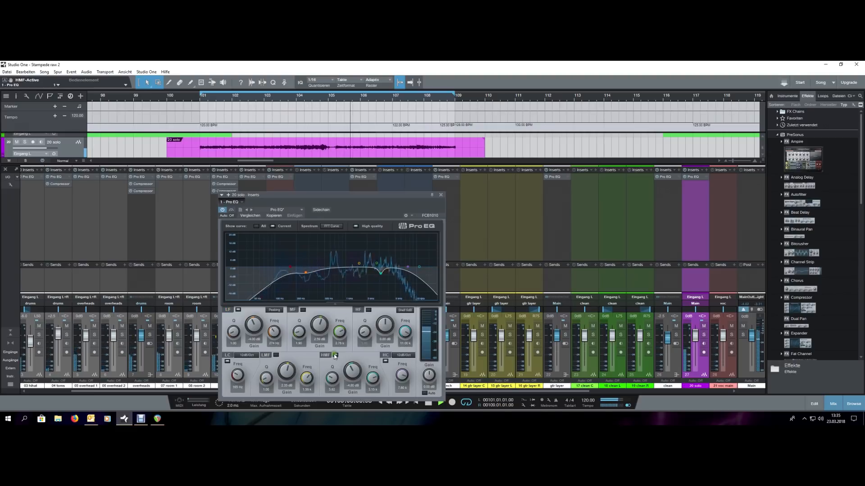
{"action": "left_click", "coordinate": [335, 355]}
{"action": "left_click", "coordinate": [335, 355]}
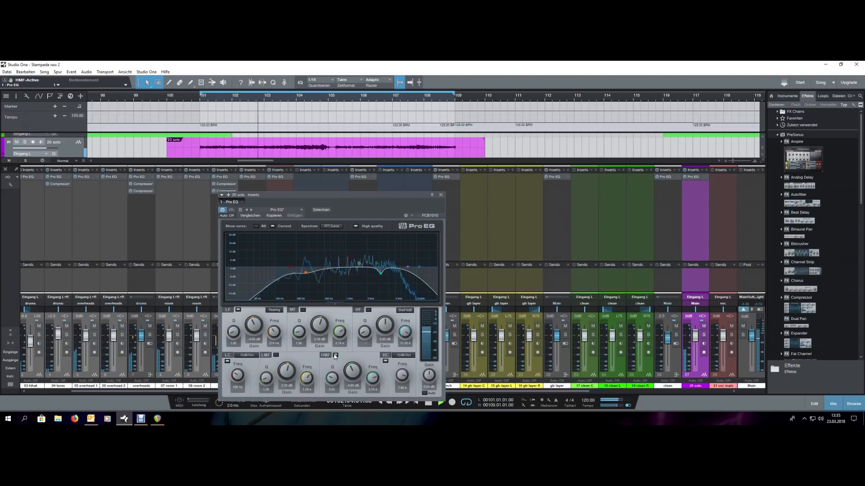
- Activate the MF band in the 20 solo EQ as a wide boost at about 2.1 kHz with Q 0.70
{"action": "mouse_move", "coordinate": [359, 264]}
{"action": "left_mouse_down"}
{"action": "mouse_move", "coordinate": [351, 265]}
{"action": "mouse_move", "coordinate": [373, 263]}
{"action": "left_mouse_up"}
{"action": "double_click", "coordinate": [338, 268]}
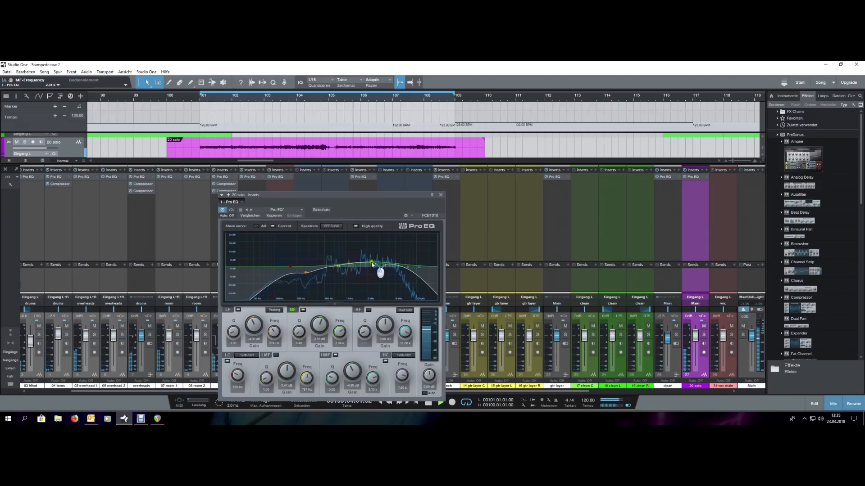
{"action": "double_click", "coordinate": [369, 265]}
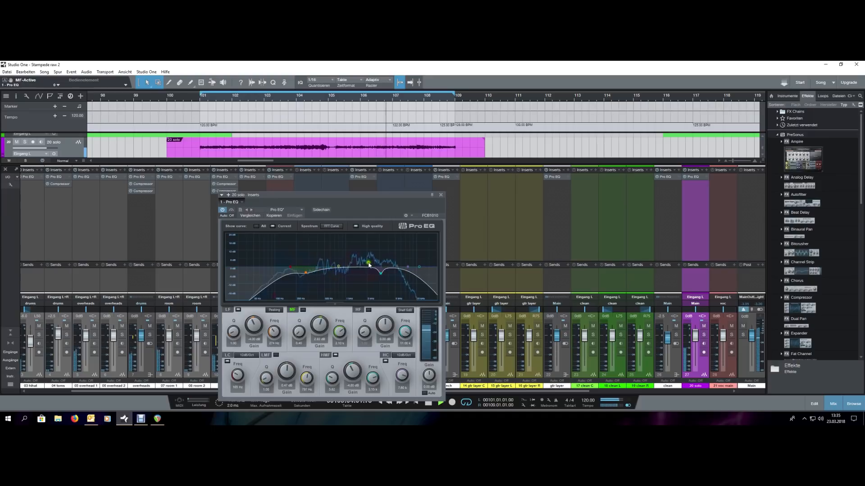
{"action": "double_click", "coordinate": [369, 265]}
{"action": "scroll", "coordinate": [369, 266], "scroll_direction": "up", "scroll_amount": 3}
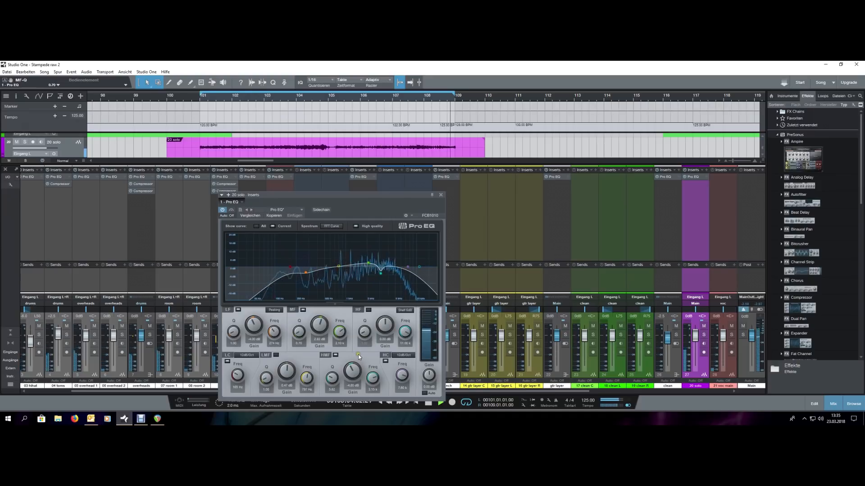
- Compare 20 solo in the mix with its EQ bypassed and active, and close the EQ
{"action": "left_click", "coordinate": [231, 210]}
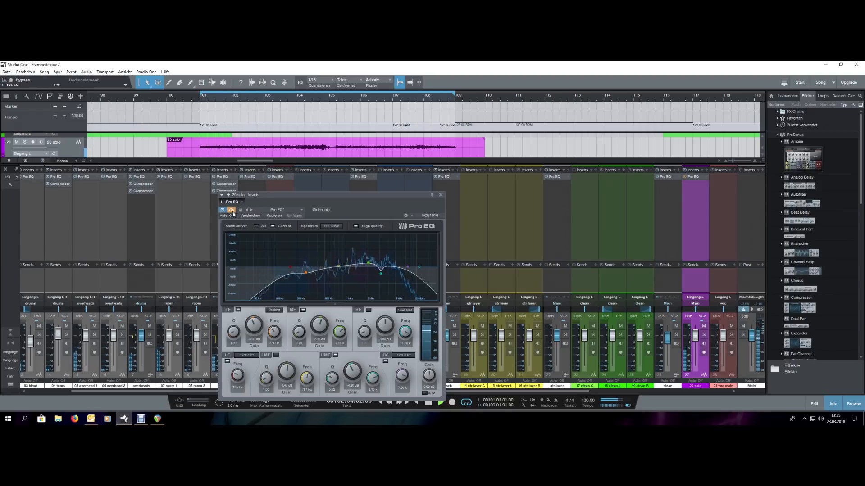
{"action": "left_click", "coordinate": [233, 214]}
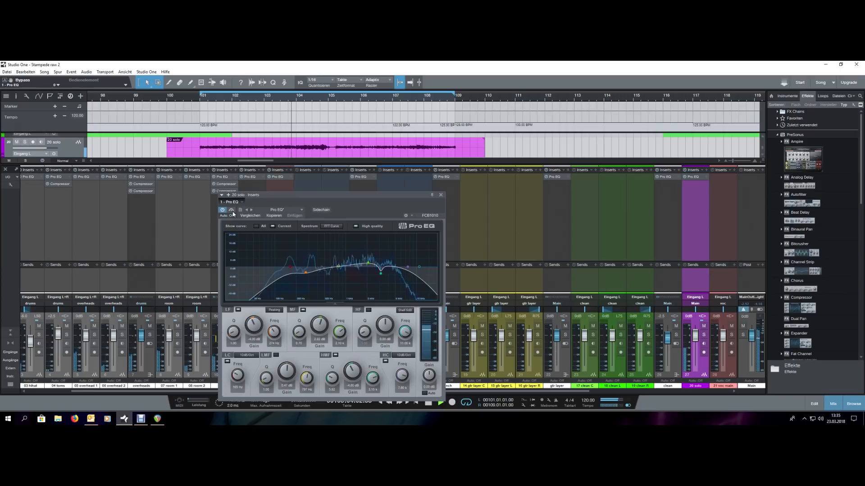
{"action": "left_click", "coordinate": [440, 197]}
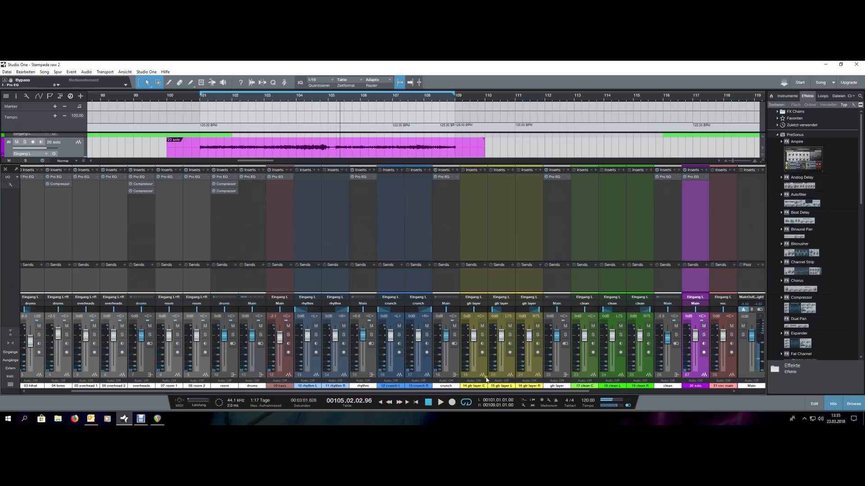
- Select the 02 snare track and set the playback loop range from bar 13 to bar 29
{"action": "left_click_drag", "start_coordinate": [485, 392], "coordinate": [676, 391]}
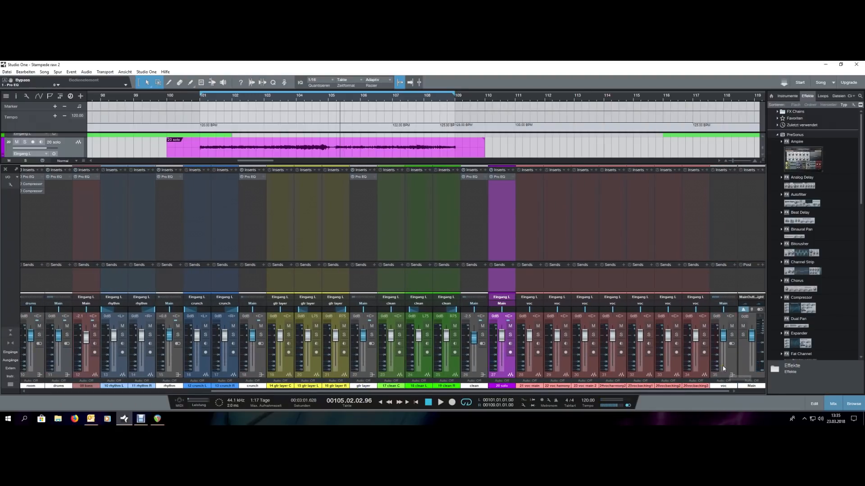
{"action": "left_click_drag", "start_coordinate": [653, 392], "coordinate": [336, 397]}
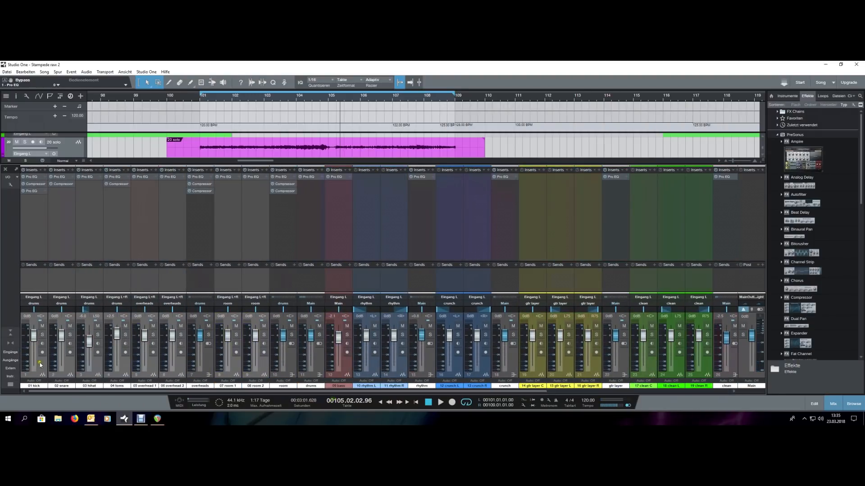
{"action": "left_click", "coordinate": [68, 368]}
{"action": "scroll", "coordinate": [483, 97], "scroll_direction": "down", "scroll_amount": 10}
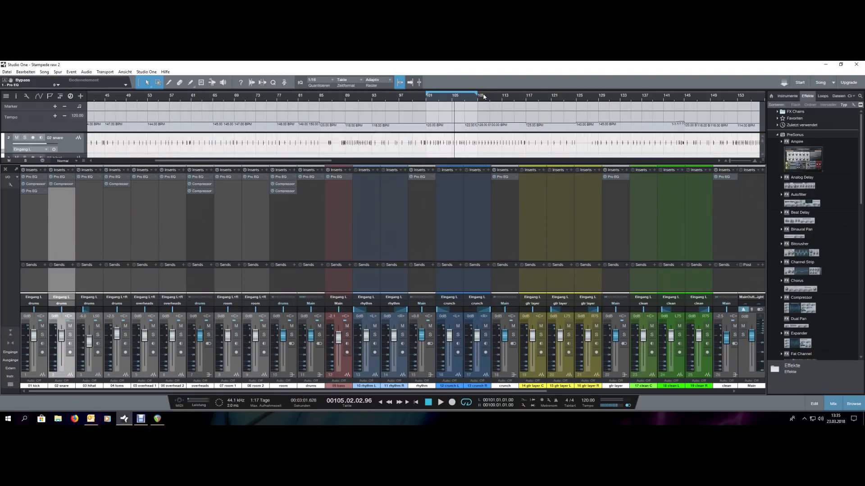
{"action": "scroll", "coordinate": [95, 101], "scroll_direction": "up", "scroll_amount": 4}
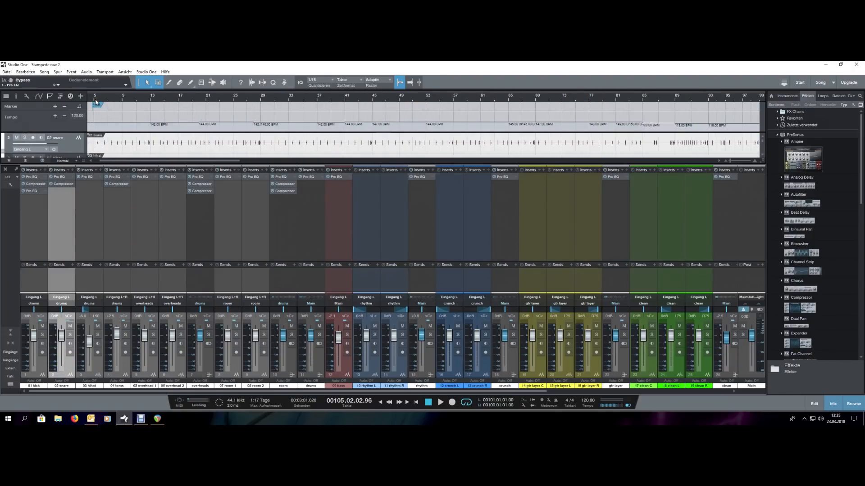
{"action": "left_click", "coordinate": [146, 98]}
{"action": "key", "text": "space"}
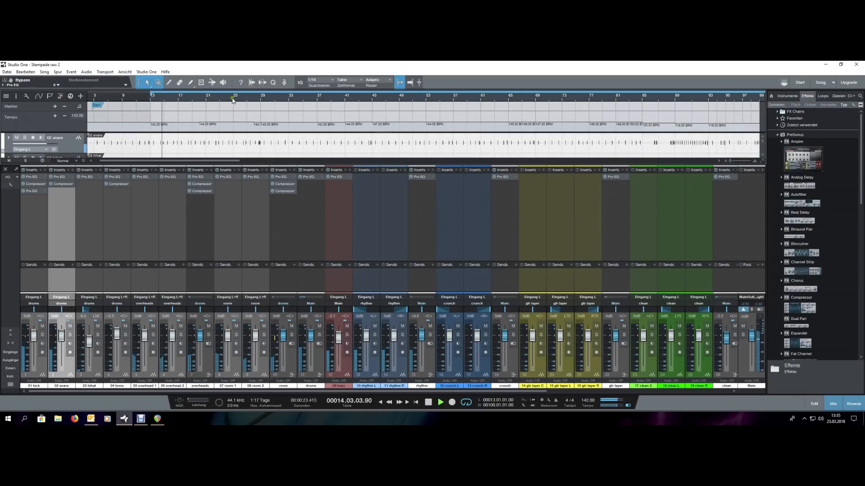
{"action": "left_click", "coordinate": [248, 99]}
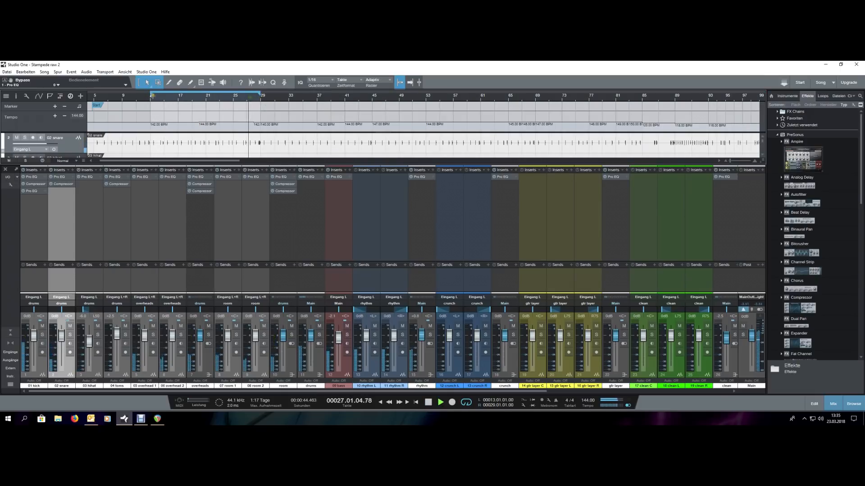
{"action": "scroll", "coordinate": [150, 101], "scroll_direction": "up", "scroll_amount": 2}
{"action": "scroll", "coordinate": [150, 103], "scroll_direction": "up", "scroll_amount": 2}
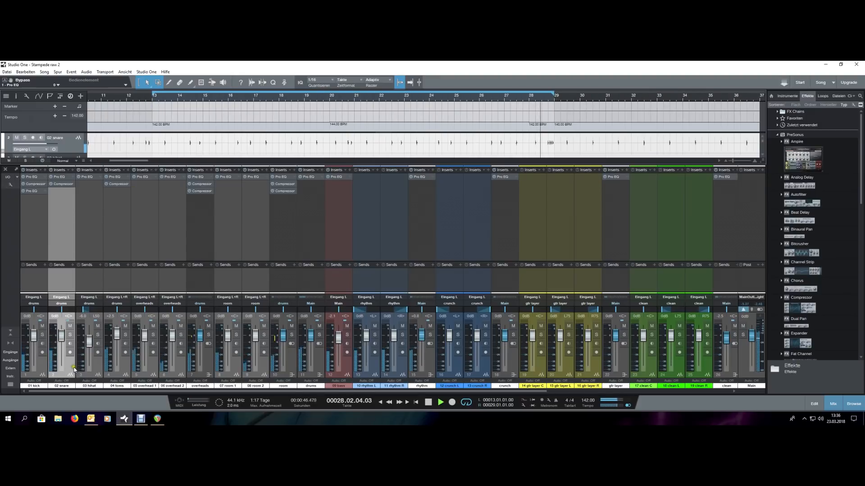
{"action": "key", "text": "space"}
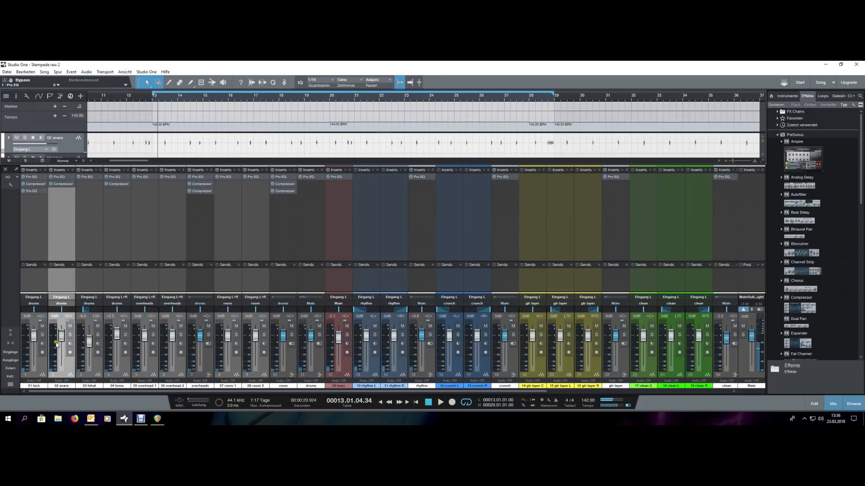
- Solo 02 snare and copy the overheads bus's 20:1 compressor onto it, ahead of its own compressor, which is switched off
{"action": "left_click", "coordinate": [70, 336]}
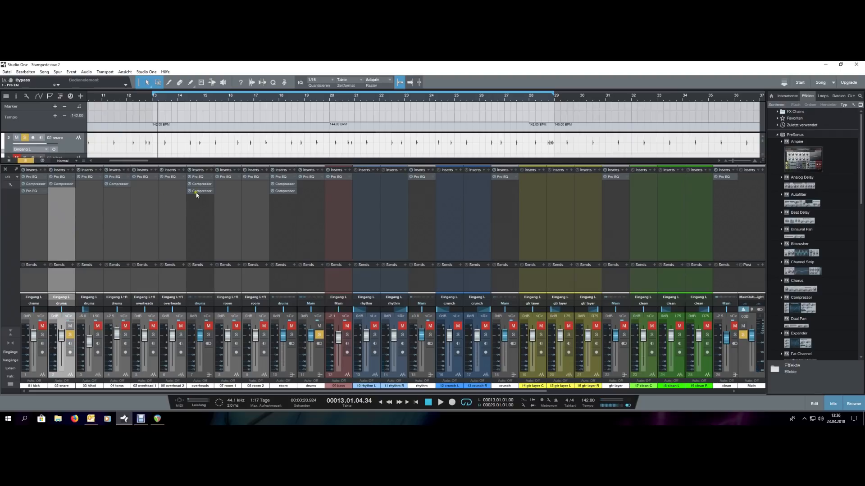
{"action": "left_click_drag", "start_coordinate": [201, 185], "coordinate": [62, 184]}
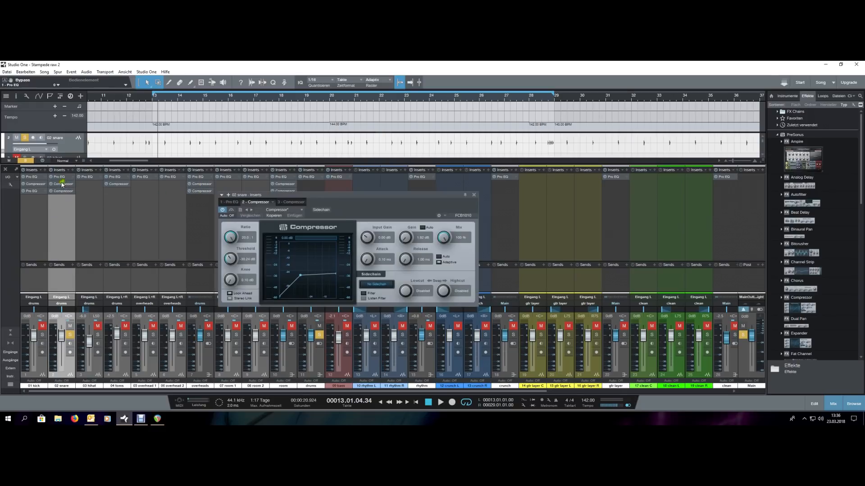
{"action": "double_click", "coordinate": [64, 185]}
{"action": "double_click", "coordinate": [64, 186]}
- Raise the threshold of the copied 20:1 compressor on 02 snare to -9.12 dB while listening to the loop
{"action": "left_click_drag", "start_coordinate": [231, 260], "coordinate": [234, 257]}
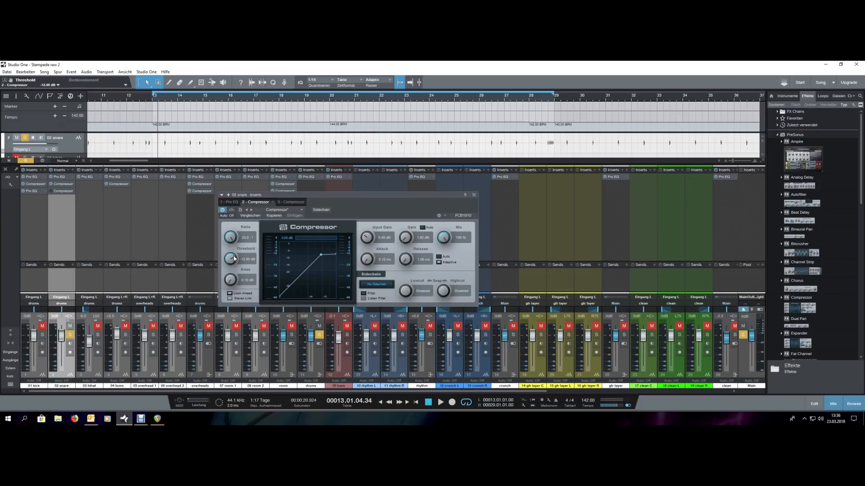
{"action": "key", "text": "space"}
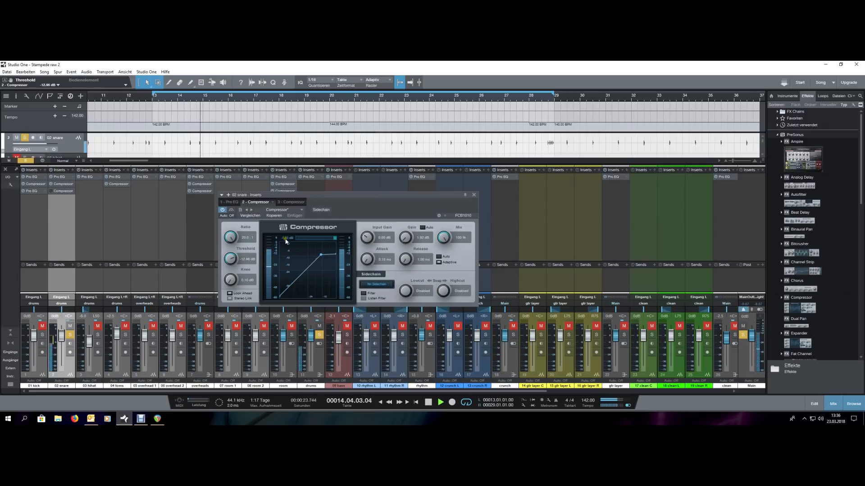
{"action": "left_click_drag", "start_coordinate": [233, 265], "coordinate": [233, 262]}
{"action": "key", "text": "space"}
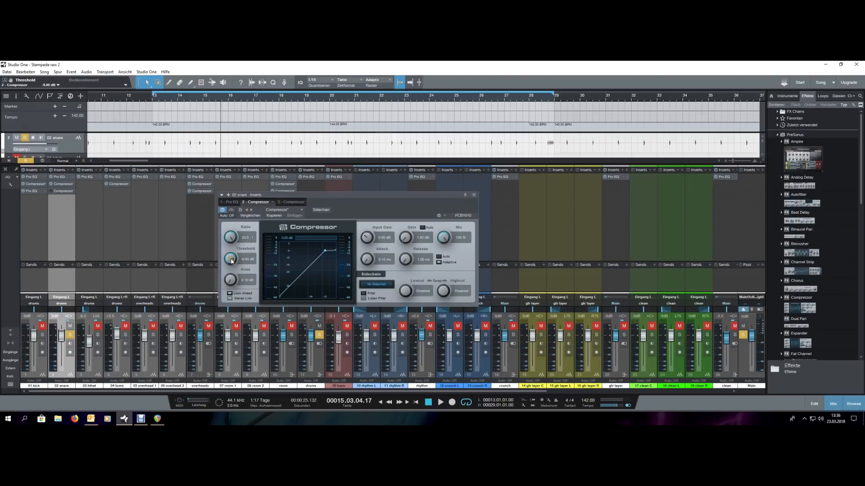
{"action": "key", "text": "space"}
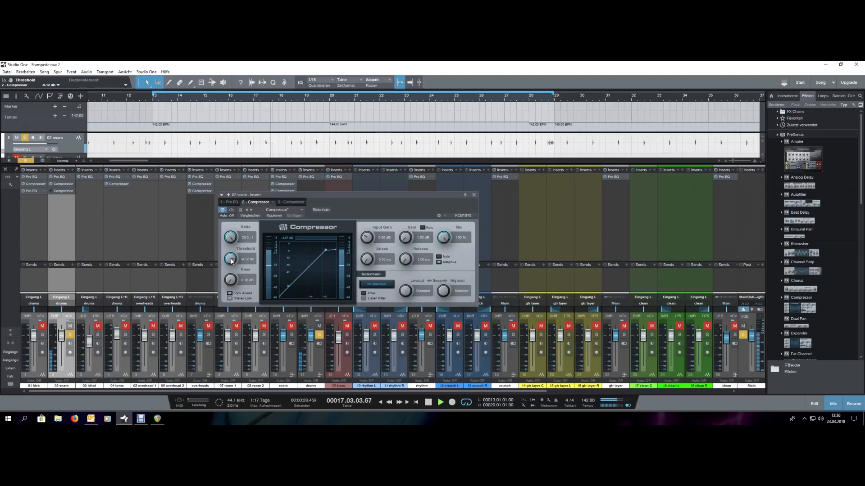
- Compare the snare with the 20:1 compressor bypassed and active, and with Look Ahead off and on
{"action": "left_click", "coordinate": [232, 210]}
{"action": "left_click", "coordinate": [232, 211]}
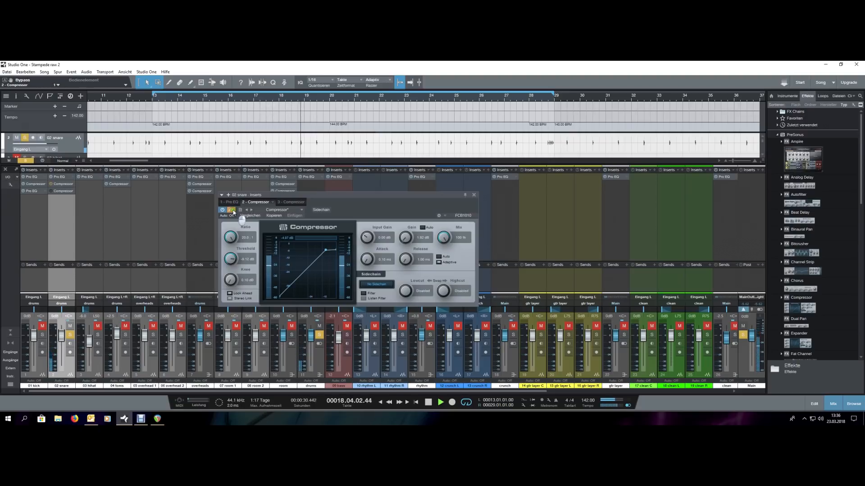
{"action": "key", "text": "space"}
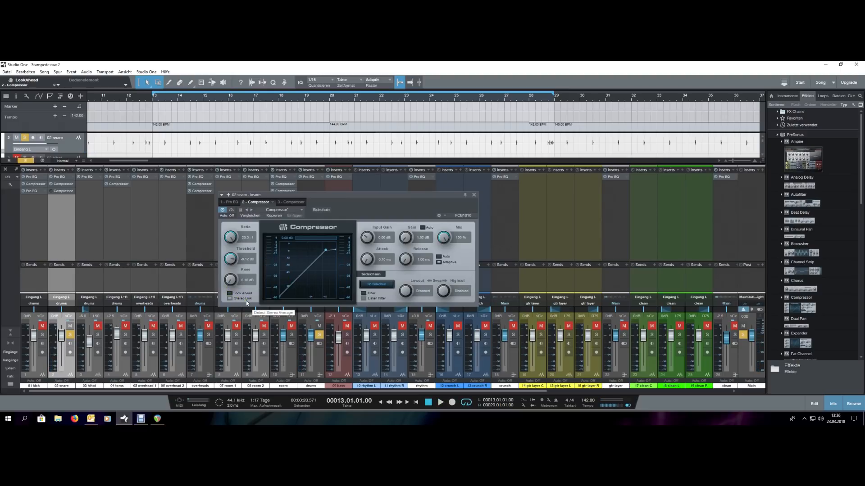
{"action": "key", "text": "space"}
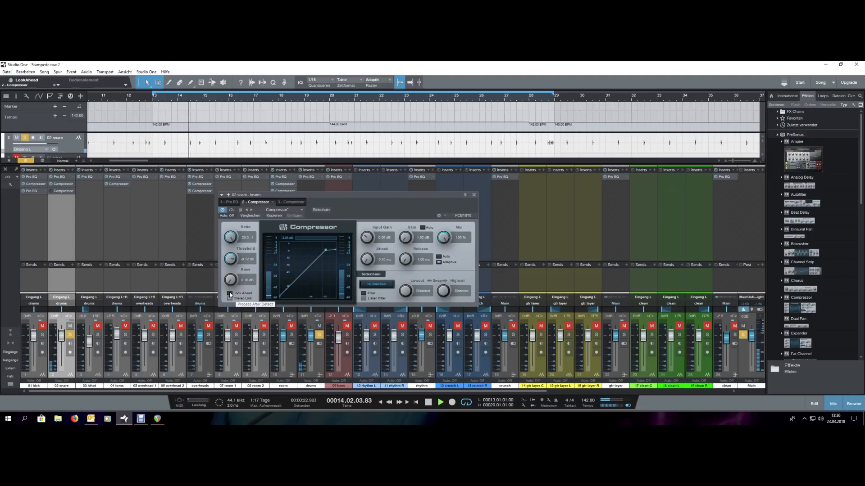
{"action": "left_click", "coordinate": [230, 294]}
{"action": "left_click", "coordinate": [230, 294]}
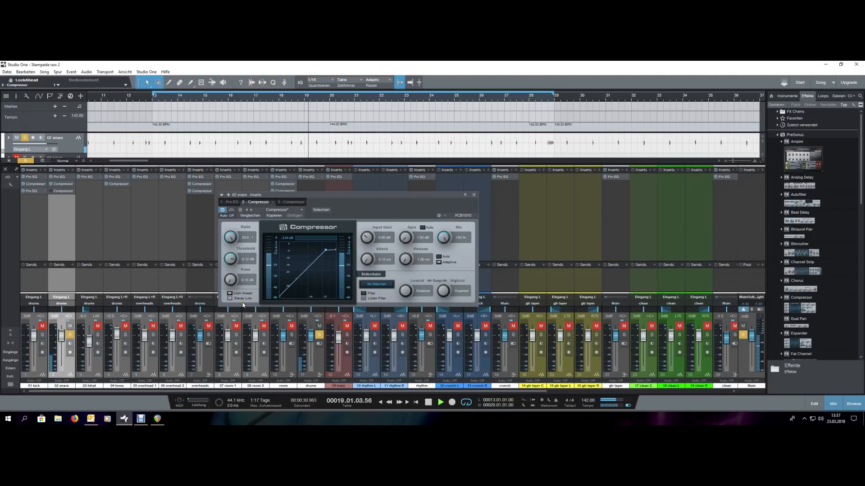
{"action": "key", "text": "space"}
- Audition 02 snare with its original 4.2:1 compressor switched on as well
{"action": "left_click", "coordinate": [291, 203]}
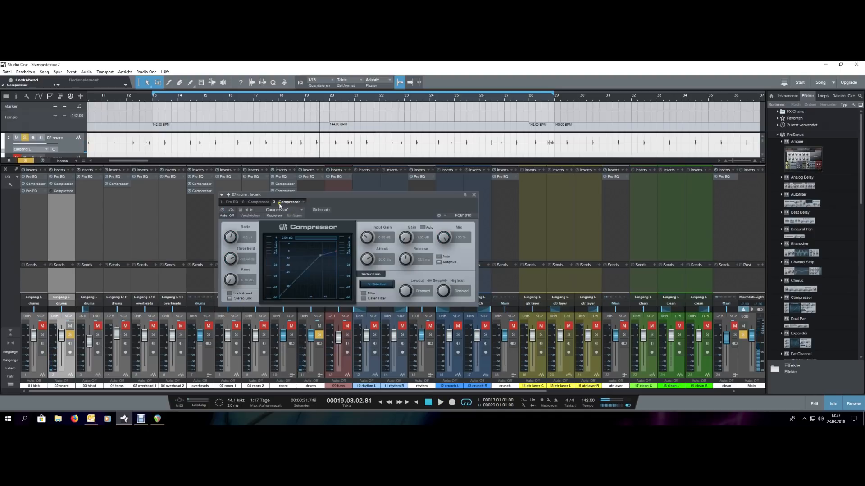
{"action": "left_click", "coordinate": [222, 210]}
{"action": "key", "text": "space"}
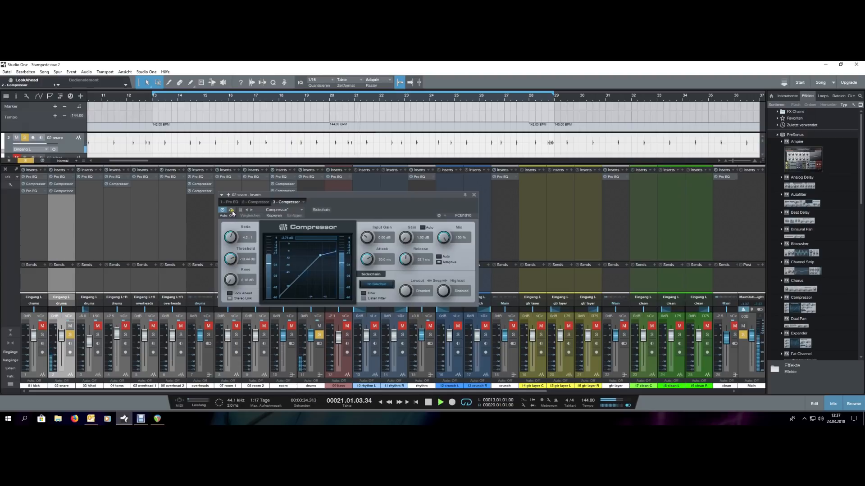
- Set the output gain of the 20:1 compressor on 02 snare to 0 dB
{"action": "left_click", "coordinate": [256, 202]}
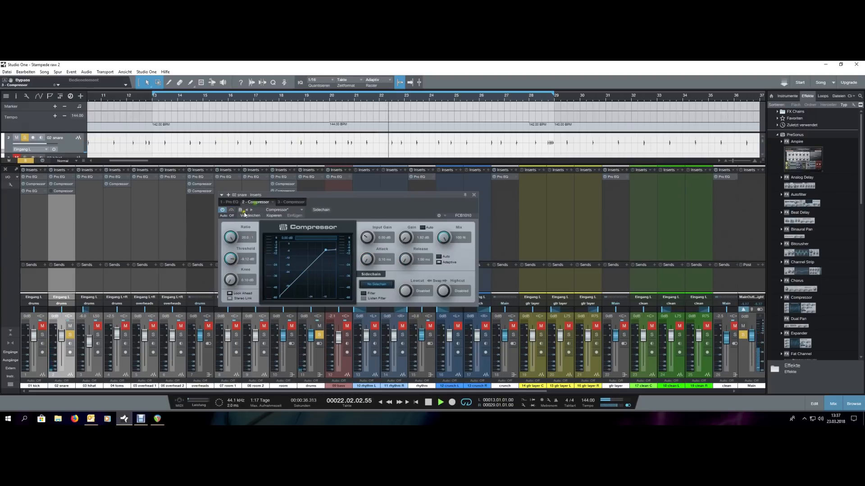
{"action": "key", "text": "space"}
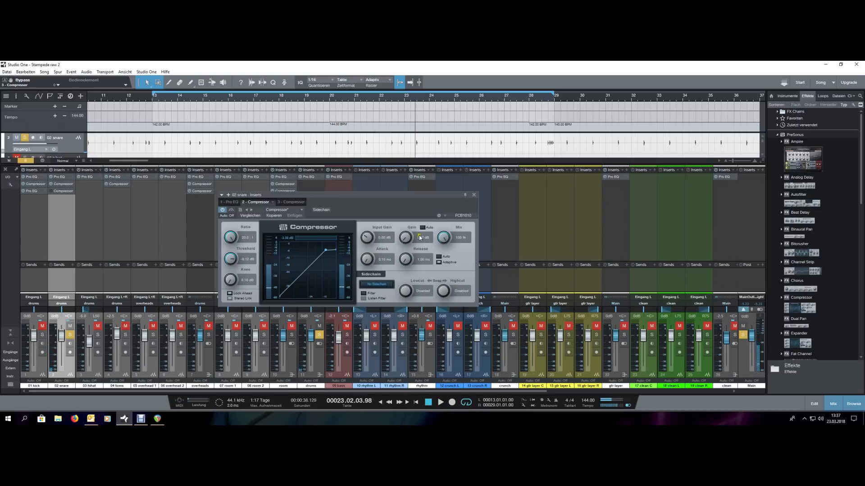
{"action": "type", "text": "0"}
{"action": "key", "text": "Return"}
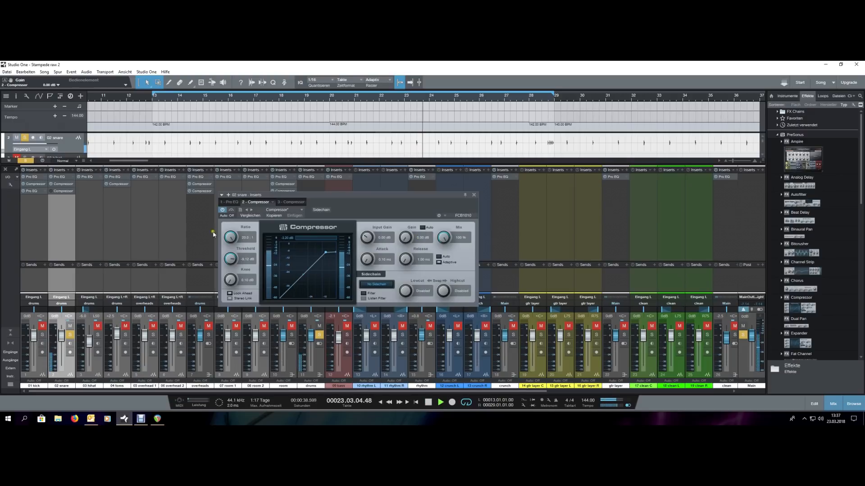
{"action": "key", "text": "space"}
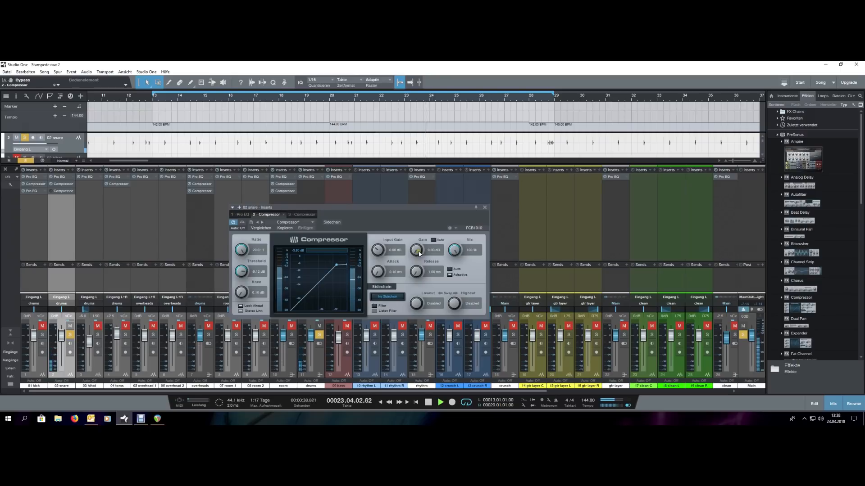
- Set the 20:1 snare compressor's output gain to 3 dB and compare the sound with the compressor off and on
{"action": "key", "text": "space"}
{"action": "type", "text": "3"}
{"action": "key", "text": "Return"}
{"action": "key", "text": "space"}
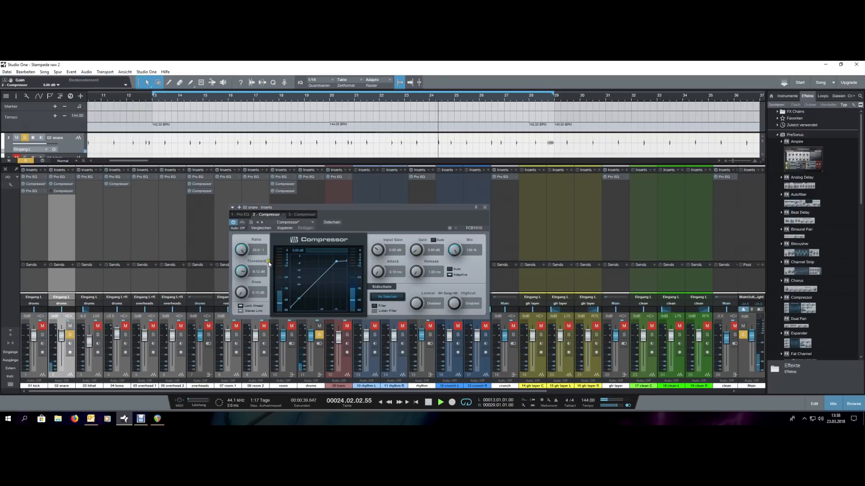
{"action": "left_click", "coordinate": [233, 222]}
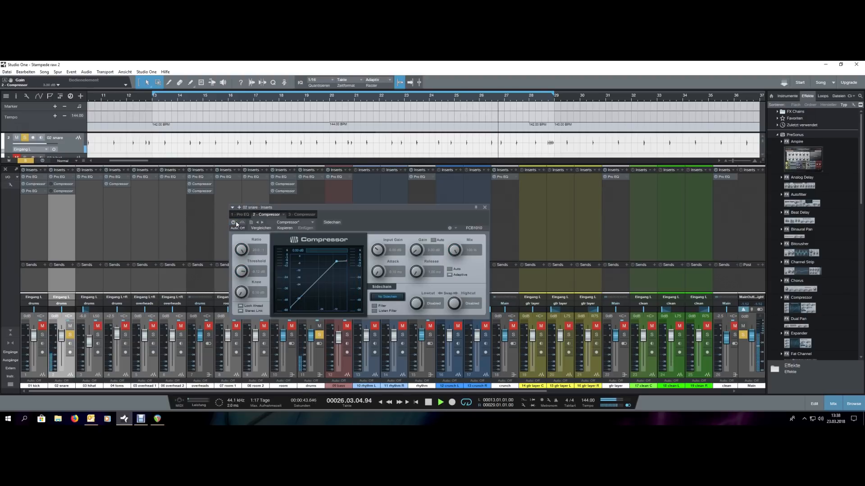
{"action": "left_click", "coordinate": [235, 222]}
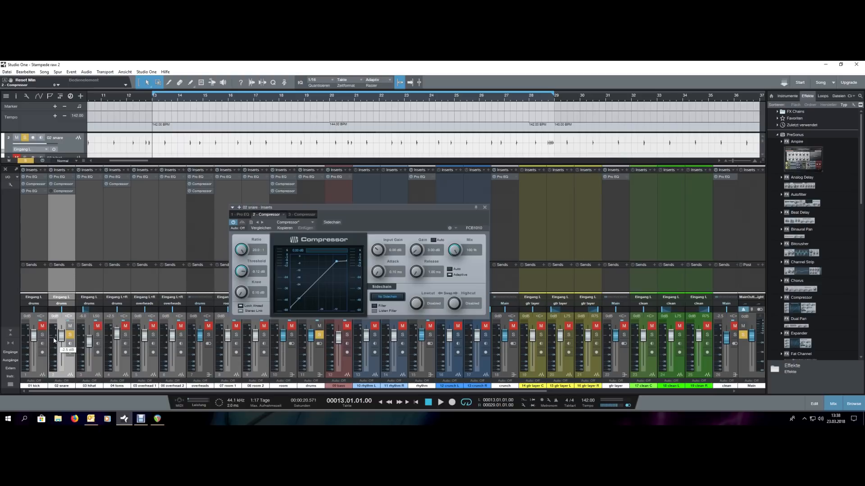
- Activate the 4.2:1 compressor in the third insert of 02 snare and lower its threshold to -14.40 dB
{"action": "left_click", "coordinate": [302, 215]}
{"action": "key", "text": "space"}
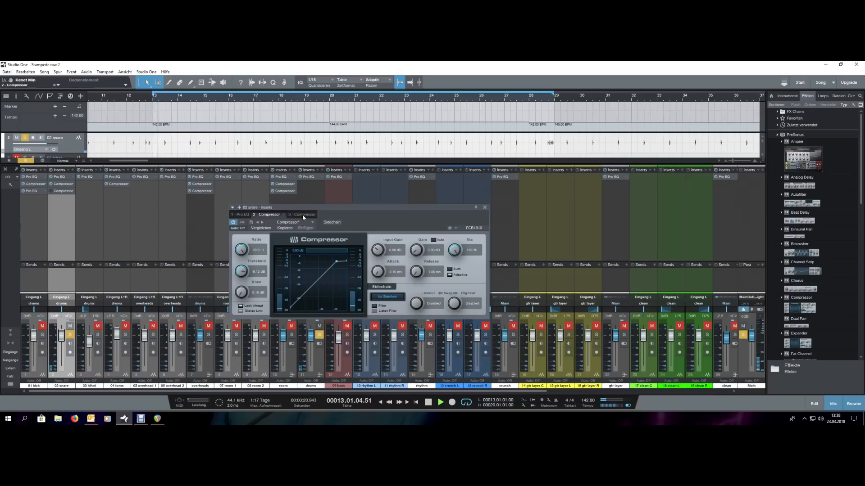
{"action": "key", "text": "space"}
{"action": "left_click", "coordinate": [233, 223]}
{"action": "key", "text": "space"}
{"action": "left_click", "coordinate": [294, 251]}
{"action": "left_click_drag", "start_coordinate": [243, 269], "coordinate": [244, 273]}
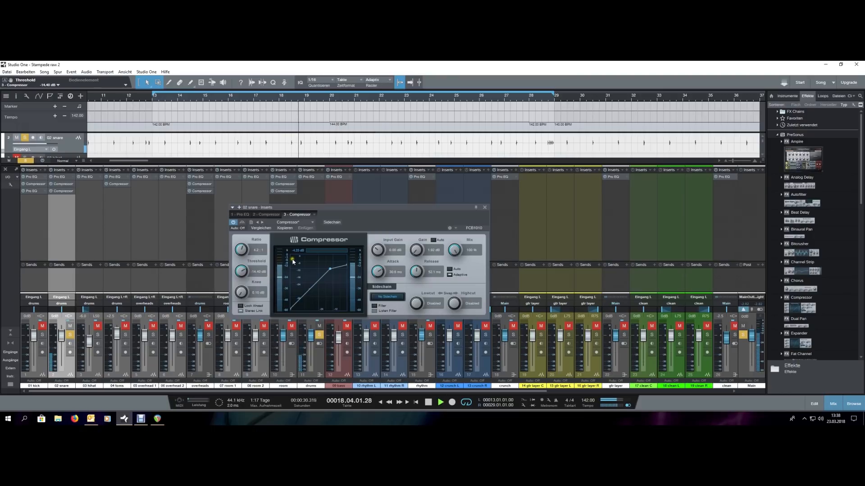
- Reset the output gain of the third-insert compressor on 02 snare to 0 dB and compare the sound bypassed and active
{"action": "left_click", "coordinate": [416, 250], "text": "ctrl"}
{"action": "left_click", "coordinate": [241, 223]}
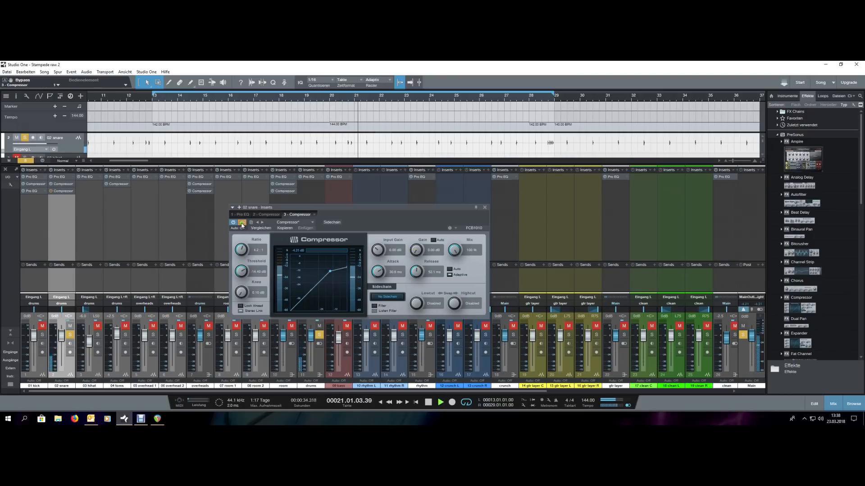
{"action": "left_click", "coordinate": [241, 222]}
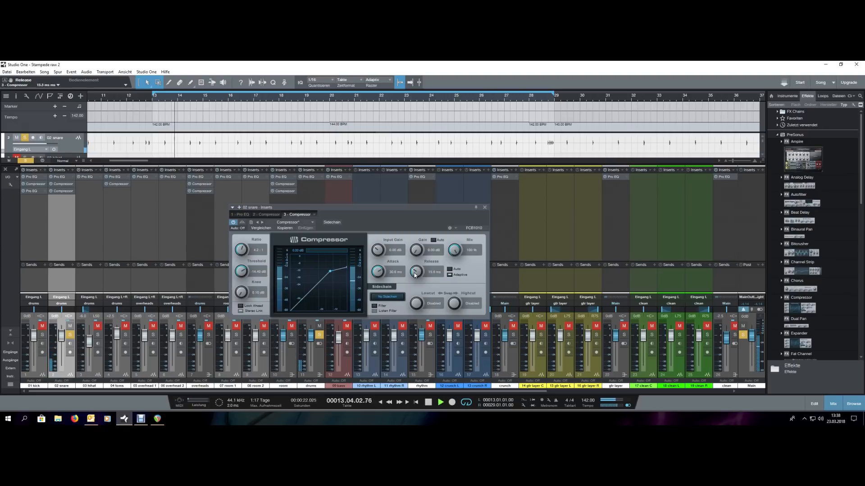
- Shorten the third-insert snare compressor's release to about 10.6 ms and lengthen its attack to about 50 ms
{"action": "scroll", "coordinate": [415, 276], "scroll_direction": "up", "scroll_amount": 3}
{"action": "scroll", "coordinate": [415, 275], "scroll_direction": "up", "scroll_amount": 1}
{"action": "scroll", "coordinate": [381, 275], "scroll_direction": "up", "scroll_amount": 3}
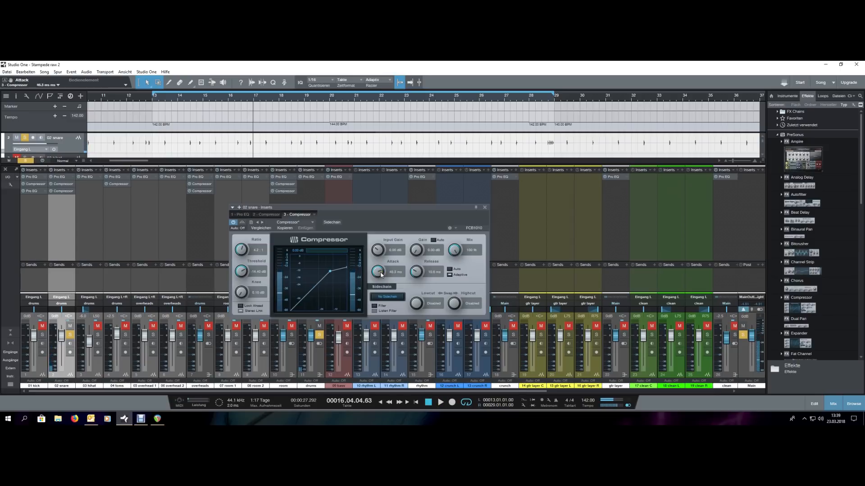
{"action": "key", "text": "space"}
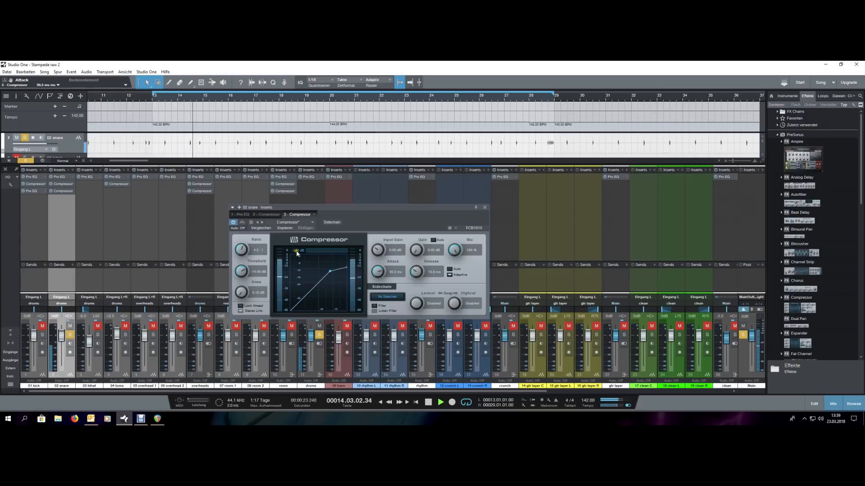
- Lower the 4.2:1 snare compressor's threshold to -15.36 dB and compare the sound with the compressor off and on
{"action": "scroll", "coordinate": [245, 274], "scroll_direction": "down", "scroll_amount": 1}
{"action": "left_click", "coordinate": [234, 222]}
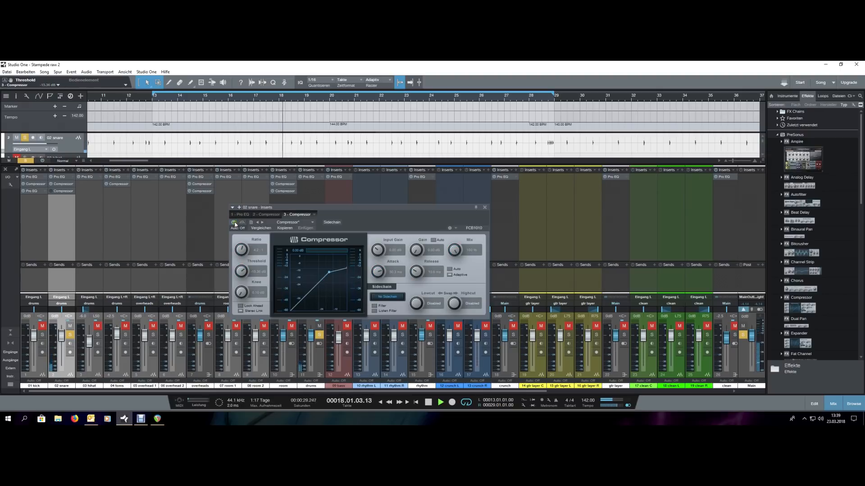
{"action": "left_click", "coordinate": [233, 223]}
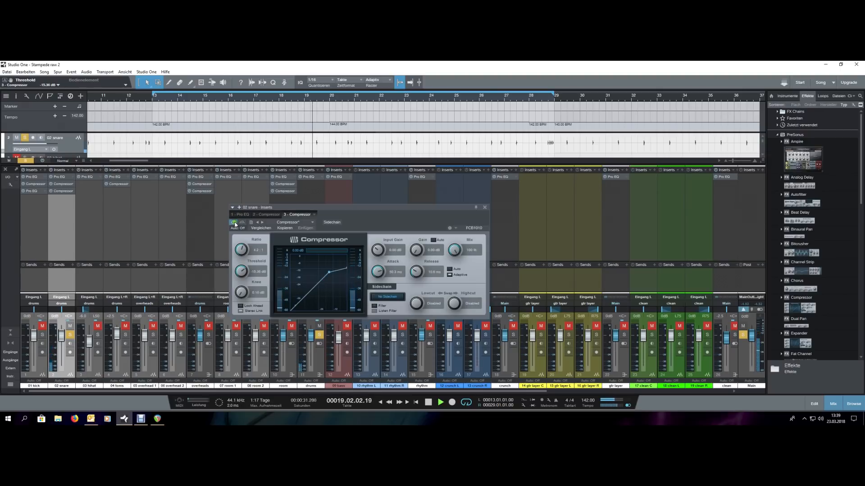
- Raise the 4.2:1 snare compressor's output gain to 1.92 dB and compare the sound with the compressor off and on
{"action": "left_click_drag", "start_coordinate": [417, 253], "coordinate": [420, 251]}
{"action": "scroll", "coordinate": [420, 251], "scroll_direction": "down", "scroll_amount": 5}
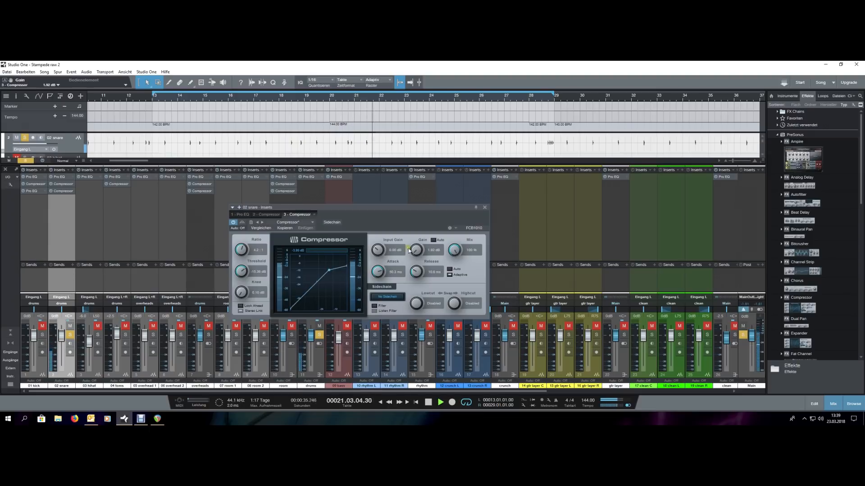
{"action": "left_click", "coordinate": [233, 223]}
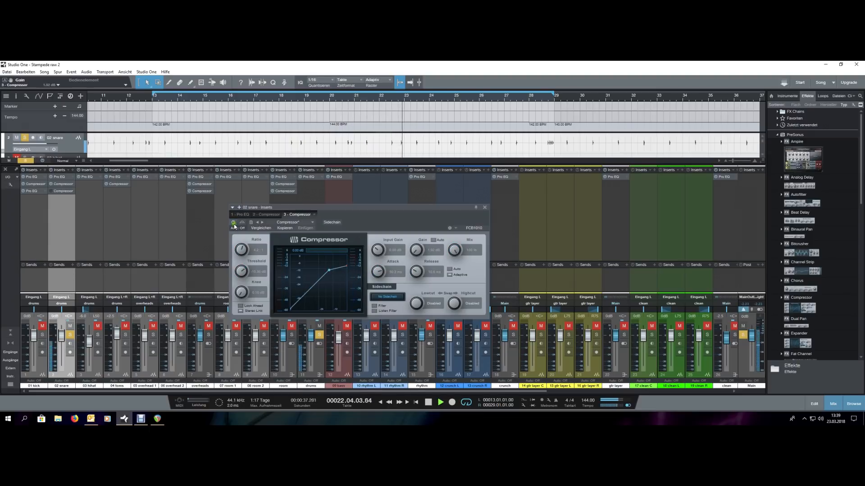
{"action": "left_click", "coordinate": [233, 223]}
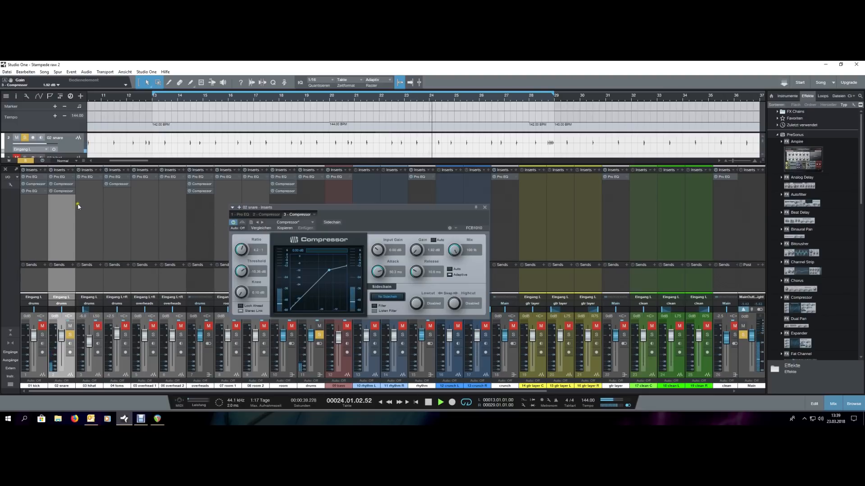
- Audition 02 snare from the loop start with both compressors switched off, and compare it with both switched on
{"action": "key", "text": "space"}
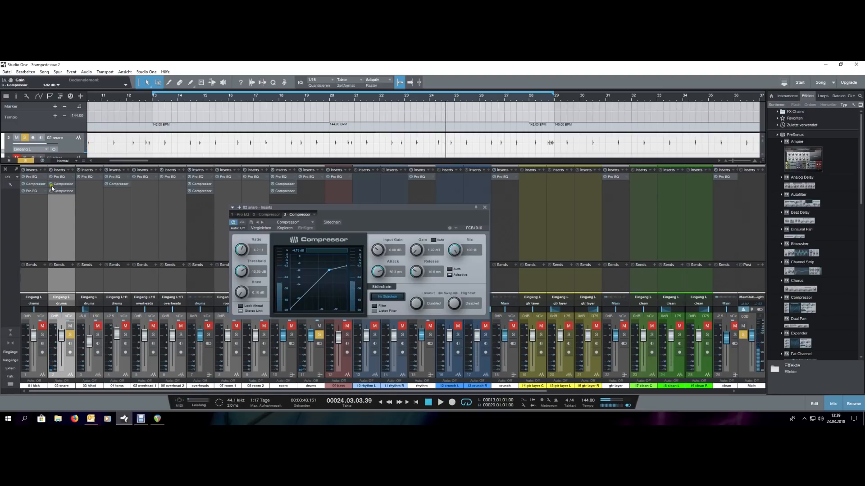
{"action": "left_click", "coordinate": [51, 191]}
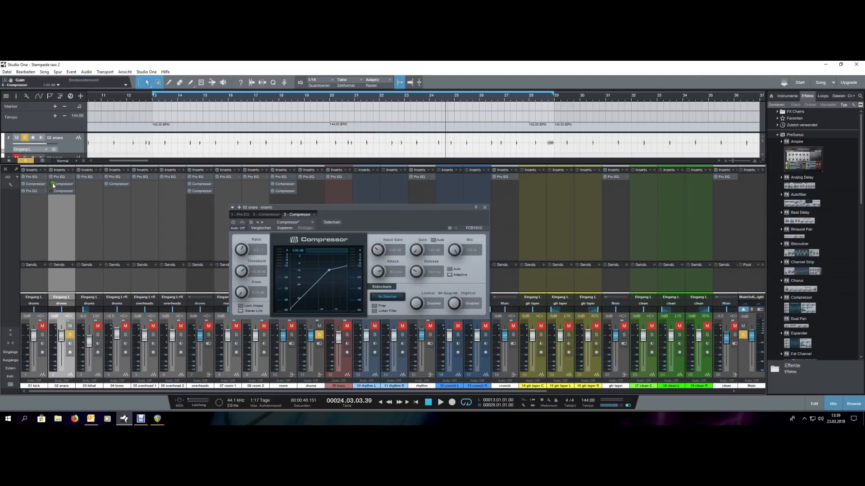
{"action": "key", "text": "KP_1"}
{"action": "key", "text": "space"}
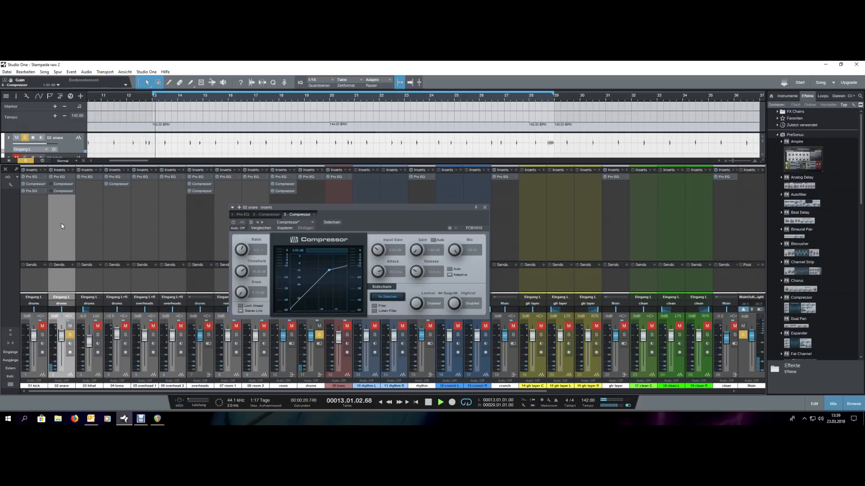
{"action": "left_click", "coordinate": [51, 191]}
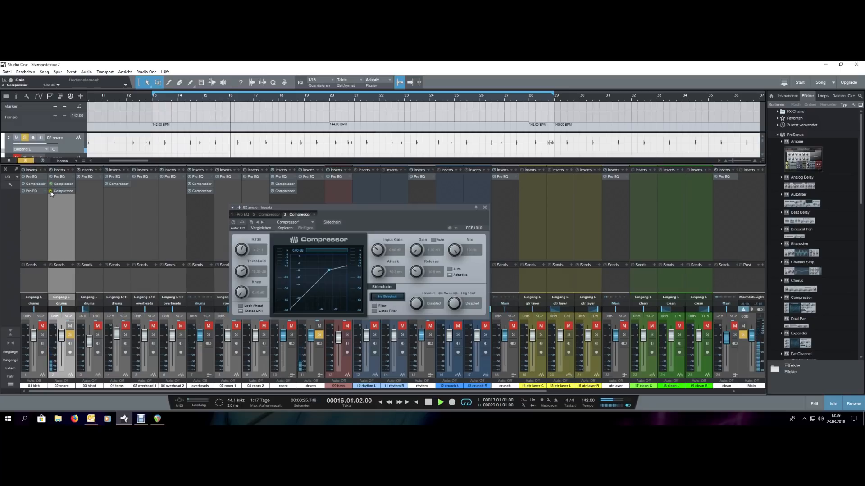
- Unsolo 02 snare, play the full mix from the loop start and close the snare compressor
{"action": "left_click", "coordinate": [70, 335]}
{"action": "key", "text": "space"}
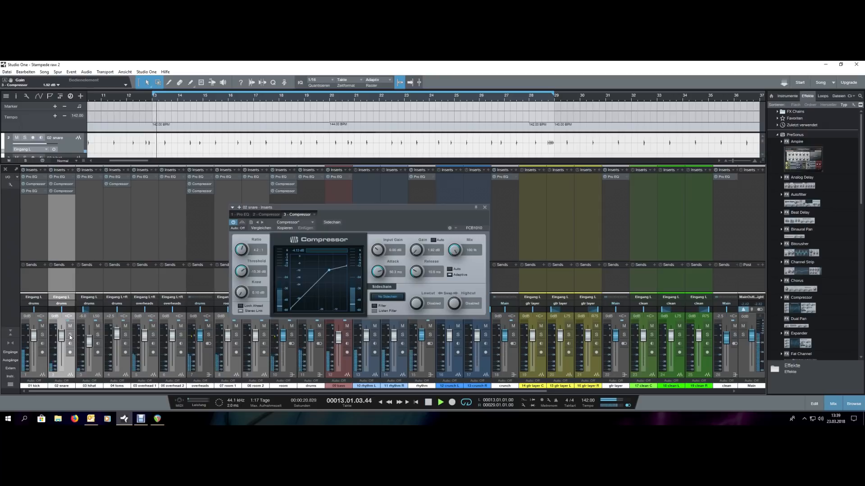
{"action": "left_click", "coordinate": [484, 207]}
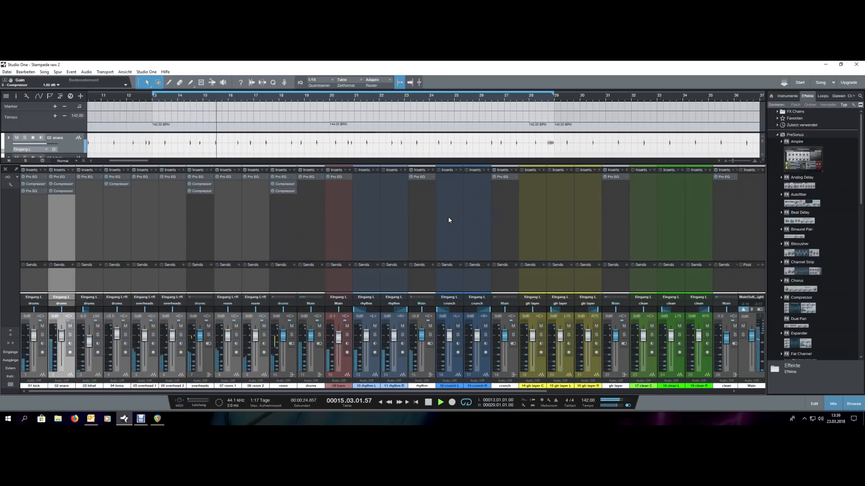
- In the 02 snare Pro EQ, set the LF gain to 10.56 dB and boost the HMF band 7.20 dB at about 3.1 kHz
{"action": "left_click", "coordinate": [64, 178]}
{"action": "scroll", "coordinate": [431, 282], "scroll_direction": "up", "scroll_amount": 3}
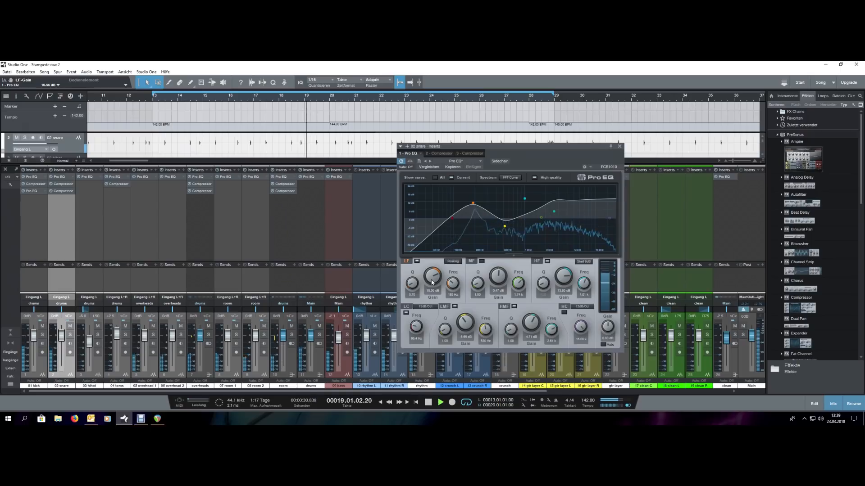
{"action": "scroll", "coordinate": [531, 323], "scroll_direction": "up", "scroll_amount": 2}
{"action": "scroll", "coordinate": [531, 323], "scroll_direction": "up", "scroll_amount": 3}
{"action": "scroll", "coordinate": [552, 330], "scroll_direction": "down", "scroll_amount": 3}
{"action": "scroll", "coordinate": [551, 331], "scroll_direction": "up", "scroll_amount": 4}
{"action": "scroll", "coordinate": [551, 331], "scroll_direction": "up", "scroll_amount": 3}
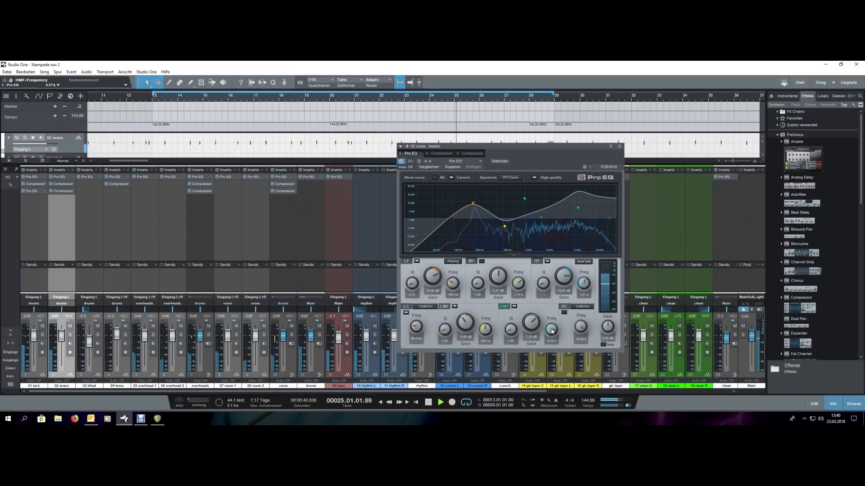
{"action": "scroll", "coordinate": [551, 331], "scroll_direction": "down", "scroll_amount": 1}
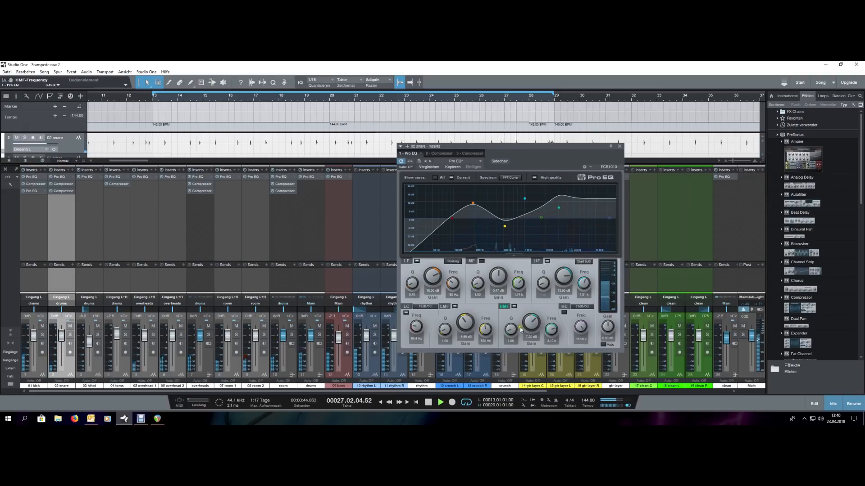
- Cut the snare EQ's LMF band by about 12 dB at 957 Hz with a wider Q, check it in the mix and close the EQ
{"action": "scroll", "coordinate": [468, 327], "scroll_direction": "down", "scroll_amount": 5}
{"action": "scroll", "coordinate": [445, 330], "scroll_direction": "up", "scroll_amount": 3}
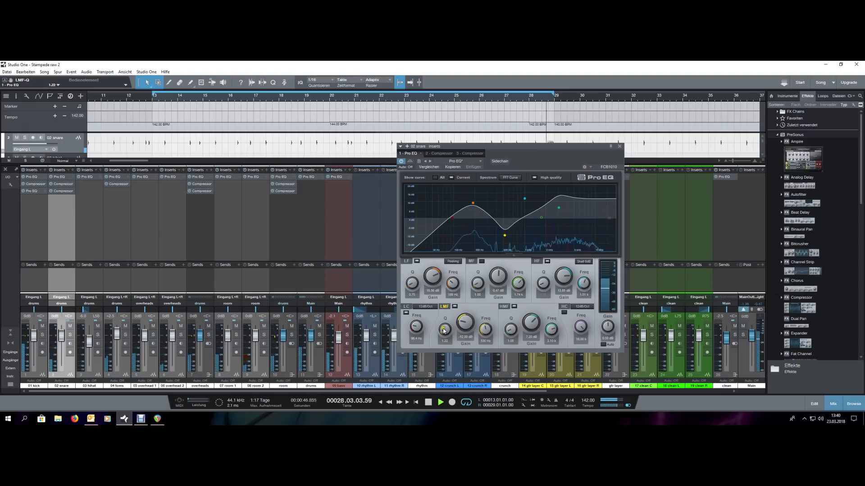
{"action": "scroll", "coordinate": [484, 332], "scroll_direction": "up", "scroll_amount": 2}
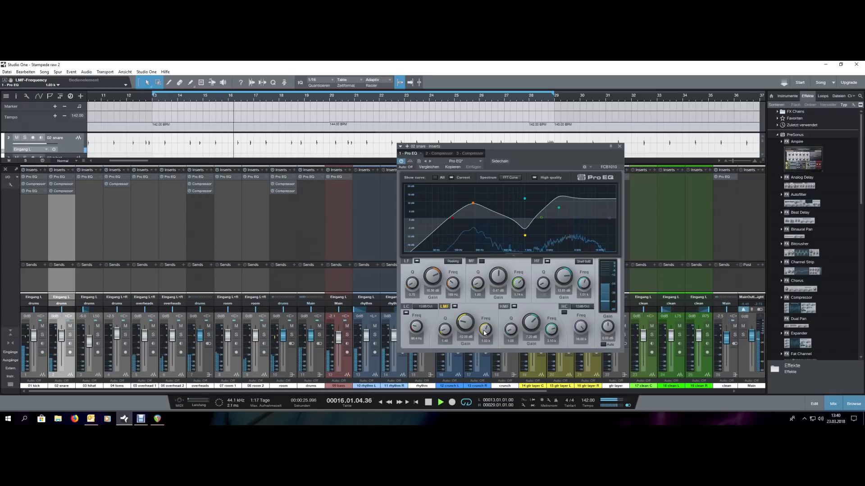
{"action": "scroll", "coordinate": [445, 331], "scroll_direction": "down", "scroll_amount": 3}
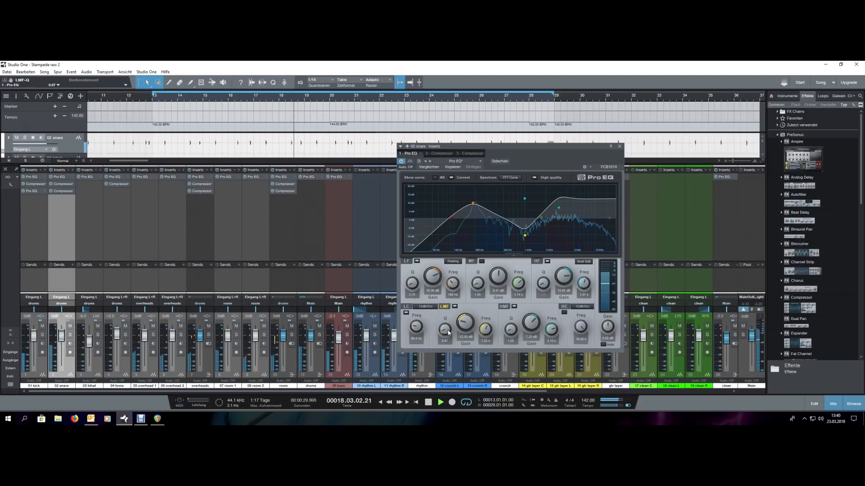
{"action": "scroll", "coordinate": [486, 331], "scroll_direction": "down", "scroll_amount": 4}
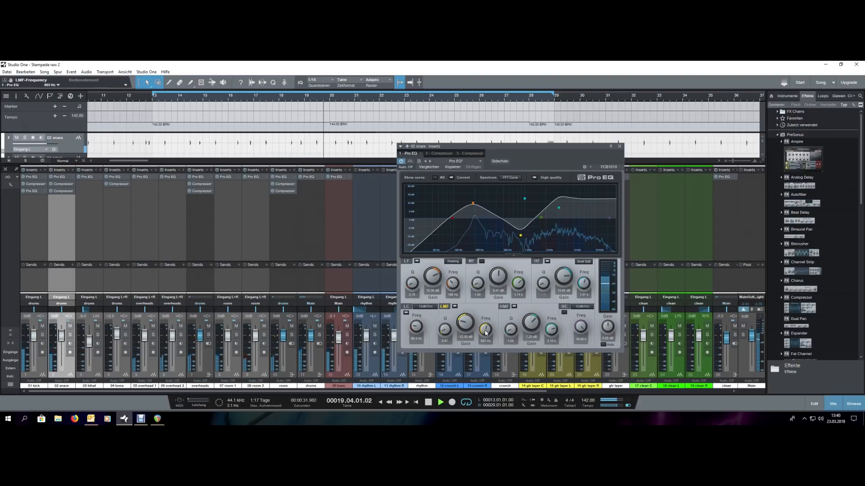
{"action": "scroll", "coordinate": [485, 331], "scroll_direction": "up", "scroll_amount": 3}
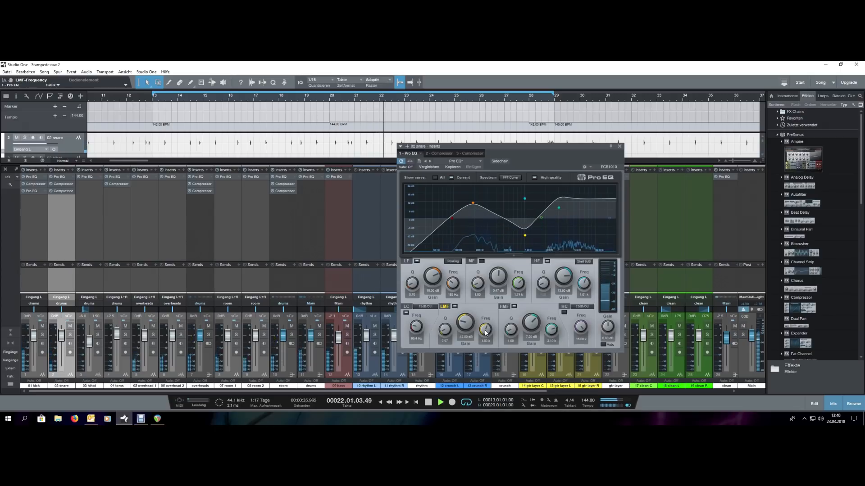
{"action": "key", "text": "space"}
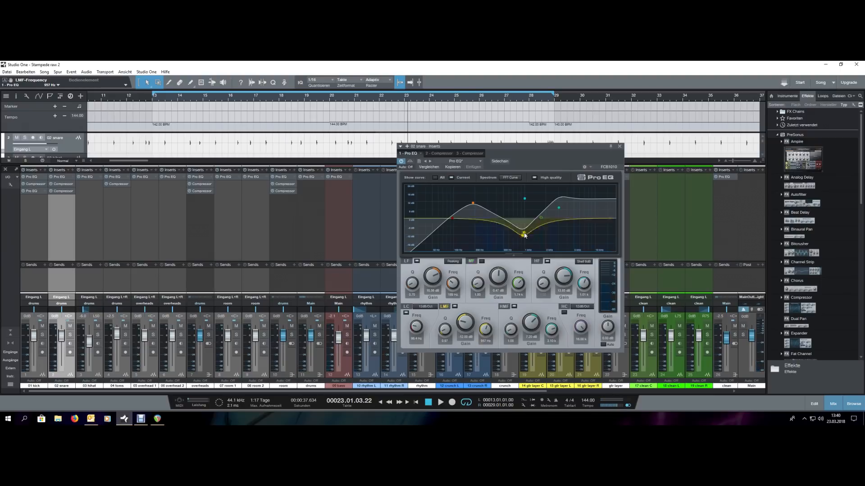
{"action": "key", "text": "space"}
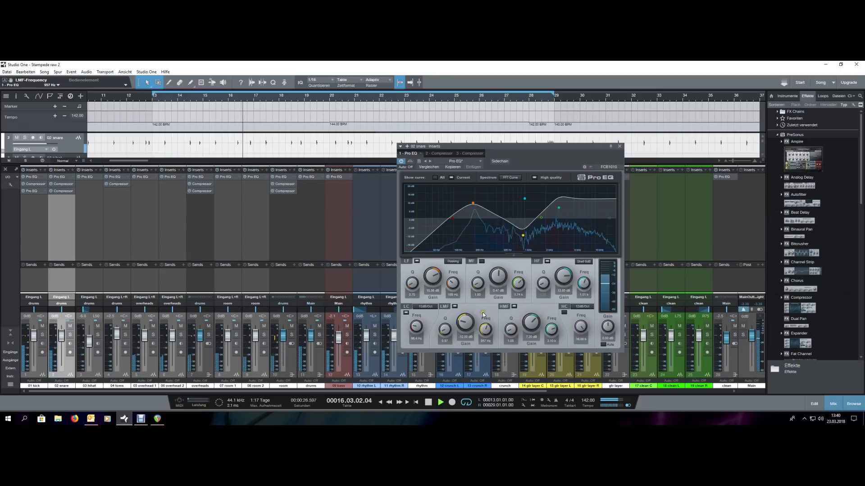
{"action": "key", "text": "space"}
{"action": "left_click", "coordinate": [620, 148]}
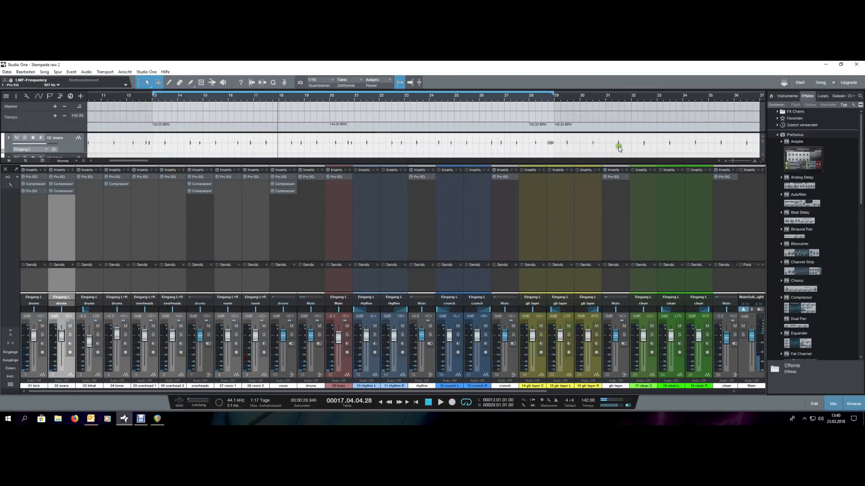
- Select the 21 voc main channel and show its track in the full arrangement with the mixer hidden
{"action": "left_click_drag", "start_coordinate": [358, 391], "coordinate": [570, 390]}
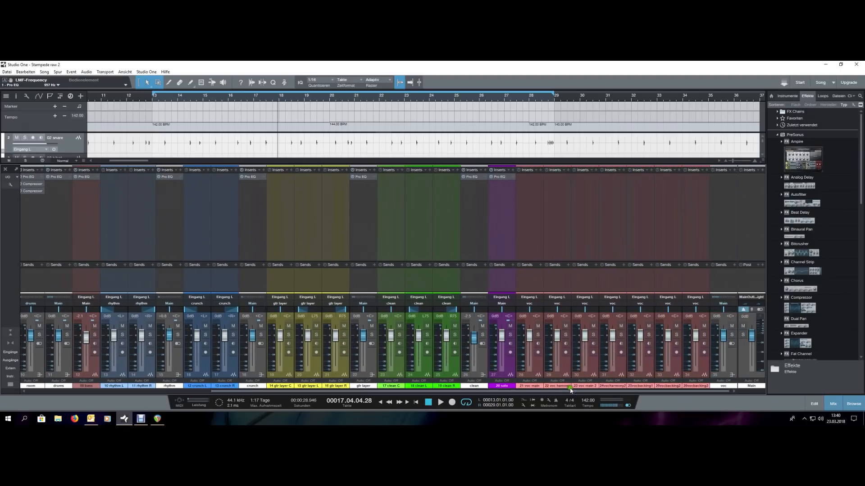
{"action": "left_click", "coordinate": [537, 371]}
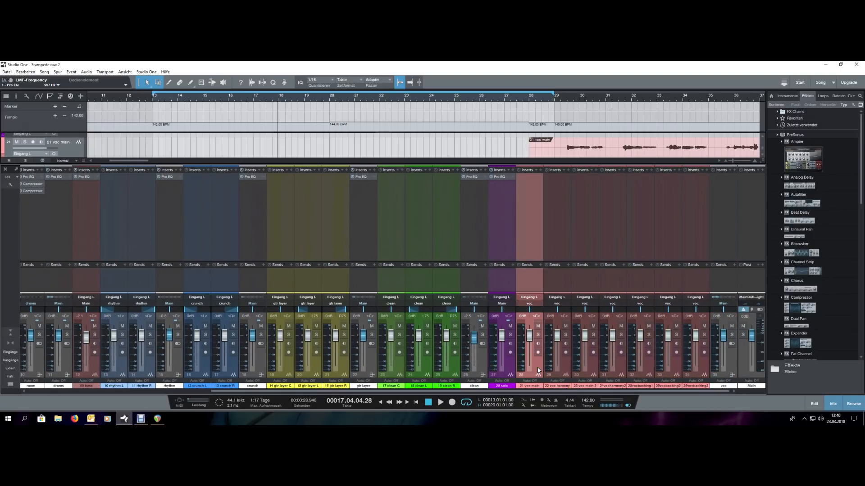
{"action": "key", "text": "F3"}
{"action": "key", "text": "z"}
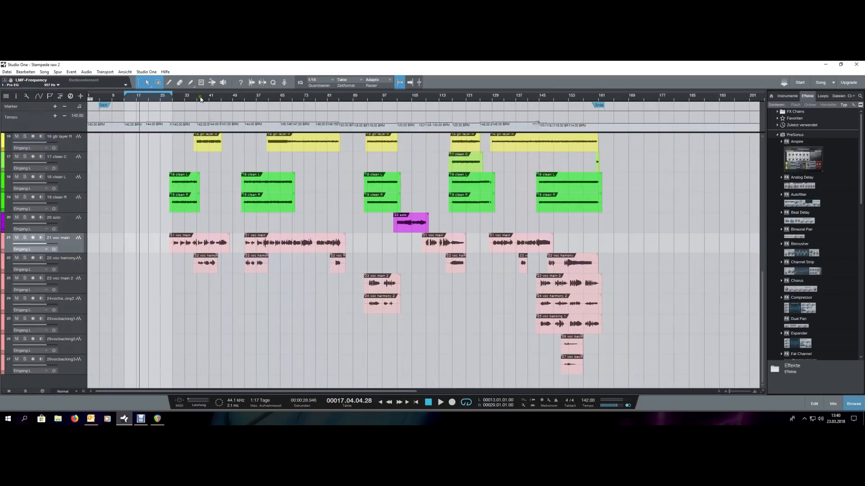
- Set the loop range from bar 29 to bar 45 over the first vocal part and play it back looped
{"action": "scroll", "coordinate": [174, 99], "scroll_direction": "up", "scroll_amount": 3}
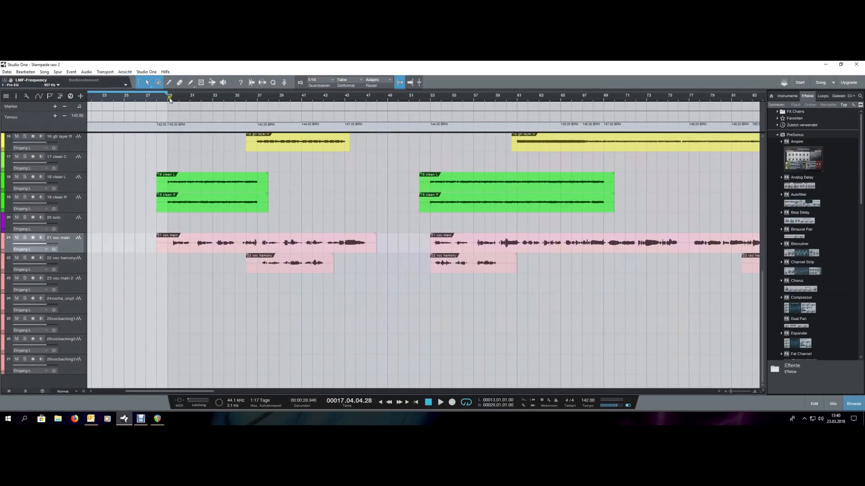
{"action": "left_click", "coordinate": [170, 99]}
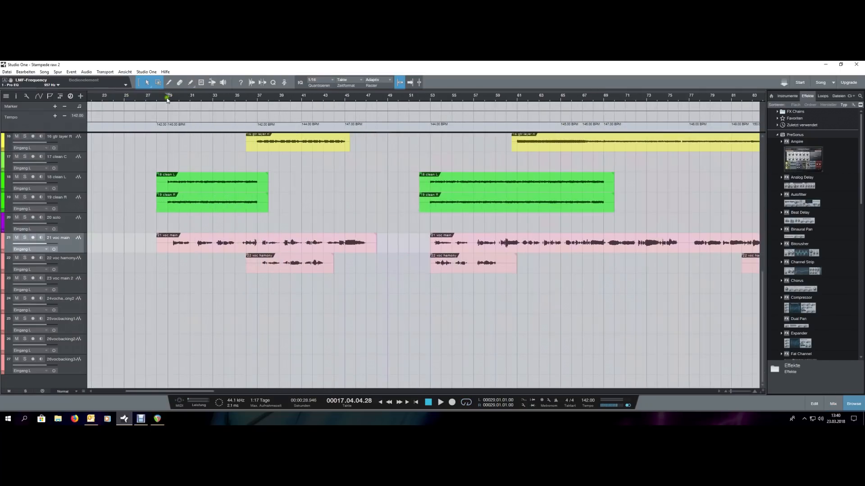
{"action": "left_click", "coordinate": [342, 99]}
{"action": "key", "text": "space"}
{"action": "key", "text": "KP_Divide"}
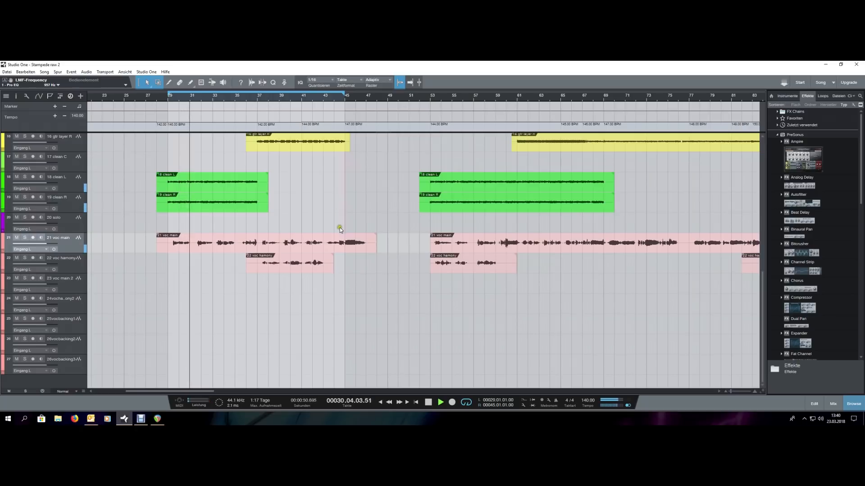
- Show the mixer, solo the 21 voc main channel and insert a Pro EQ on it during playback
{"action": "key", "text": "F3"}
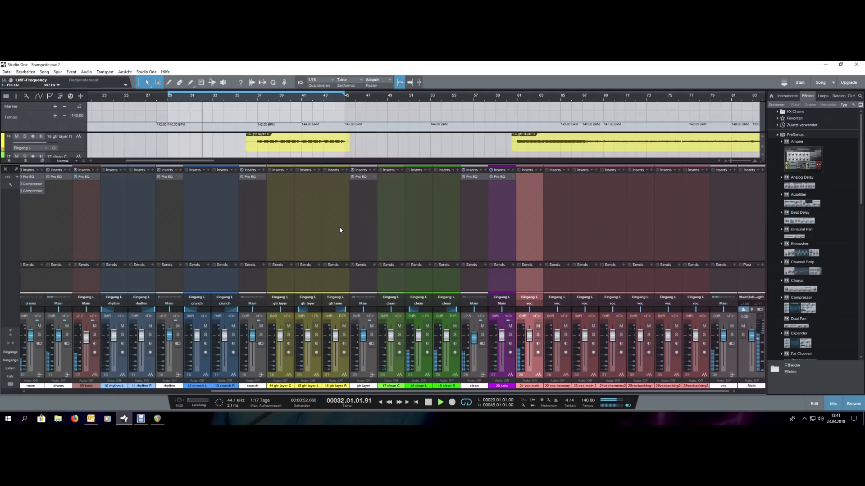
{"action": "left_click", "coordinate": [538, 335]}
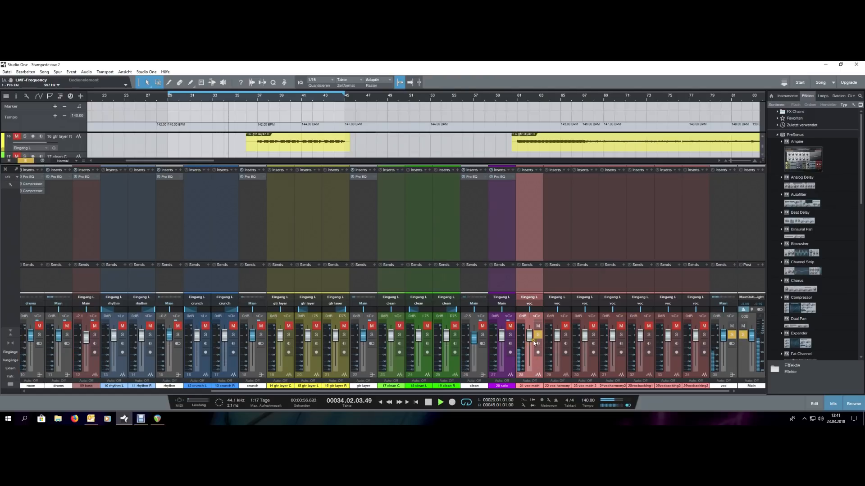
{"action": "scroll", "coordinate": [816, 276], "scroll_direction": "down", "scroll_amount": 5}
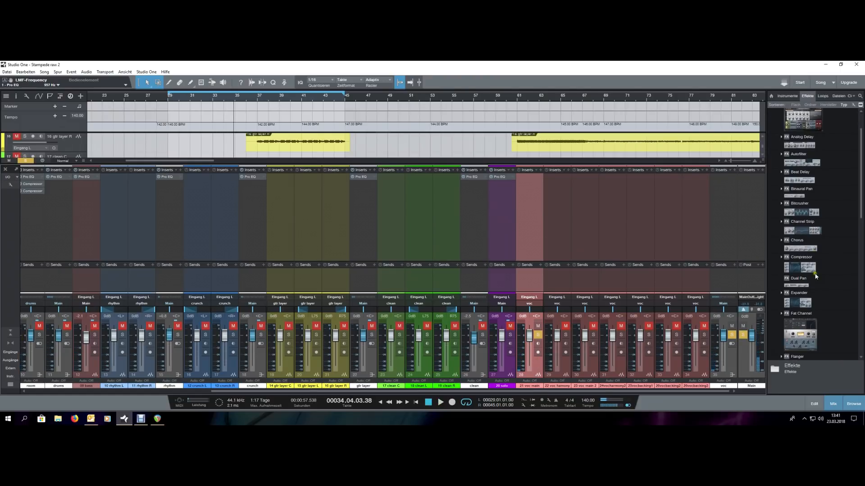
{"action": "scroll", "coordinate": [815, 276], "scroll_direction": "down", "scroll_amount": 4}
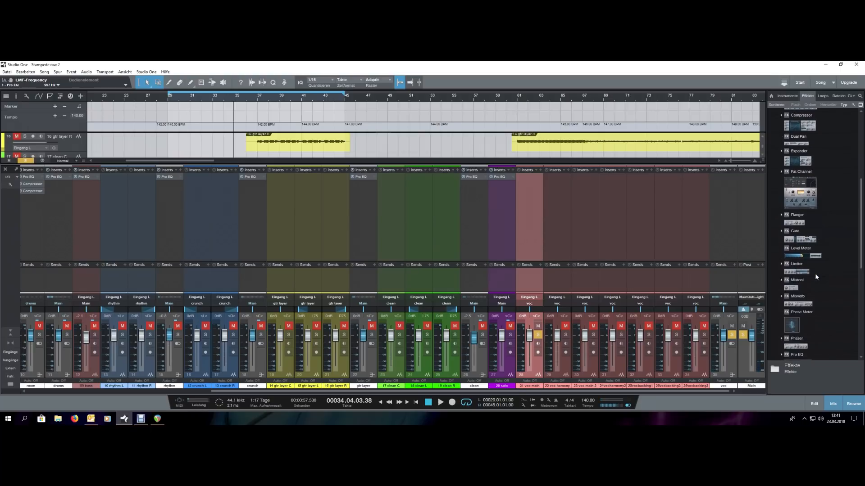
{"action": "left_click_drag", "start_coordinate": [804, 337], "coordinate": [531, 223]}
{"action": "key", "text": "space"}
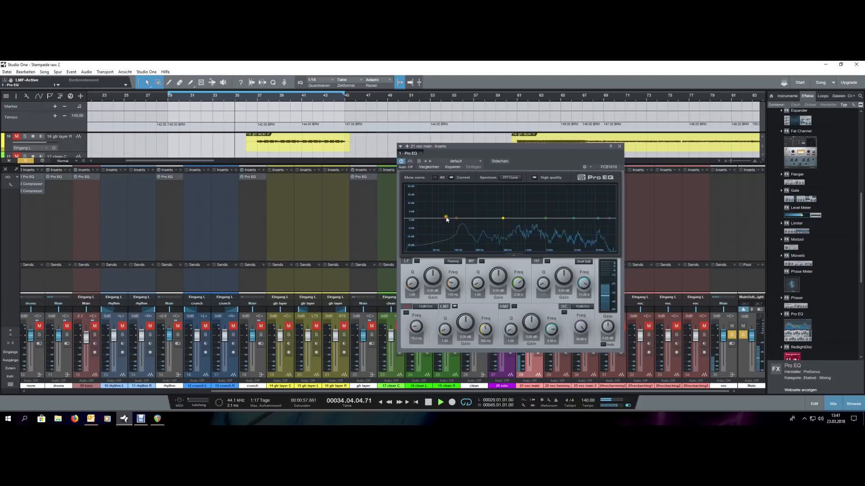
- Enable the low cut at 112 Hz in the main vocal's Pro EQ and stop playback
{"action": "left_click_drag", "start_coordinate": [440, 216], "coordinate": [458, 221]}
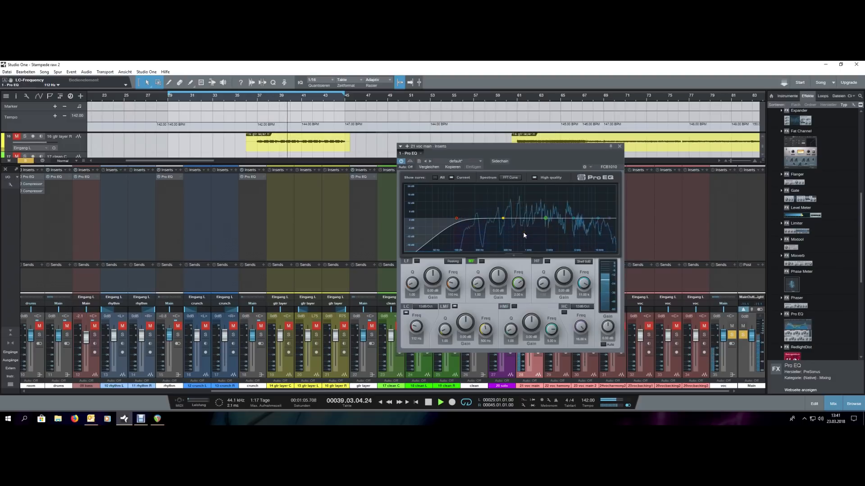
{"action": "left_click_drag", "start_coordinate": [555, 150], "coordinate": [333, 153]}
{"action": "key", "text": "space"}
- Insert a Compressor after the Pro EQ on the 21 voc main channel and place its window over the mixer
{"action": "scroll", "coordinate": [806, 208], "scroll_direction": "up", "scroll_amount": 1}
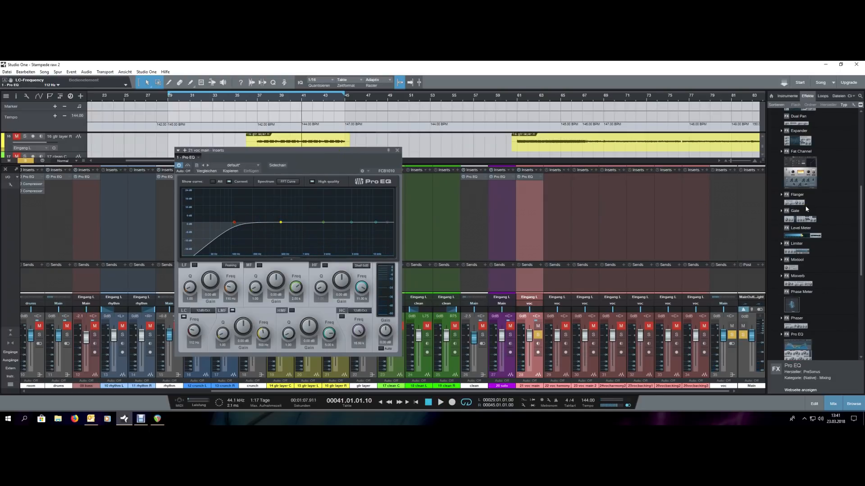
{"action": "scroll", "coordinate": [808, 253], "scroll_direction": "up", "scroll_amount": 8}
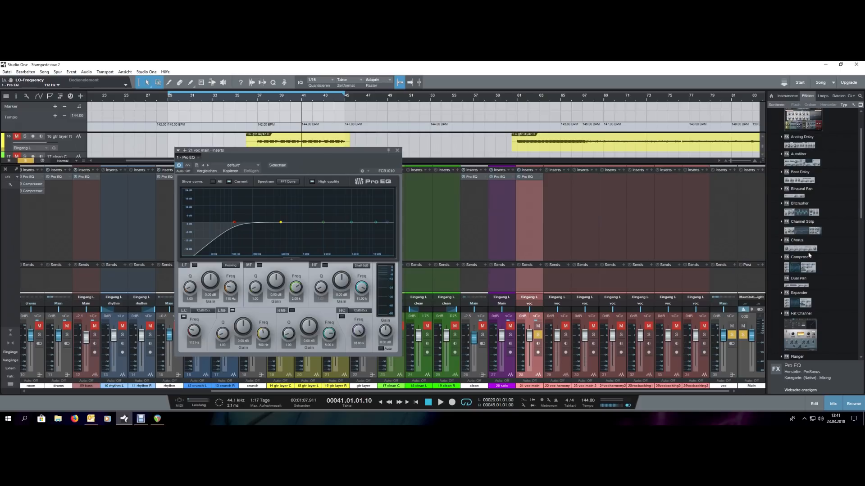
{"action": "scroll", "coordinate": [809, 255], "scroll_direction": "up", "scroll_amount": 2}
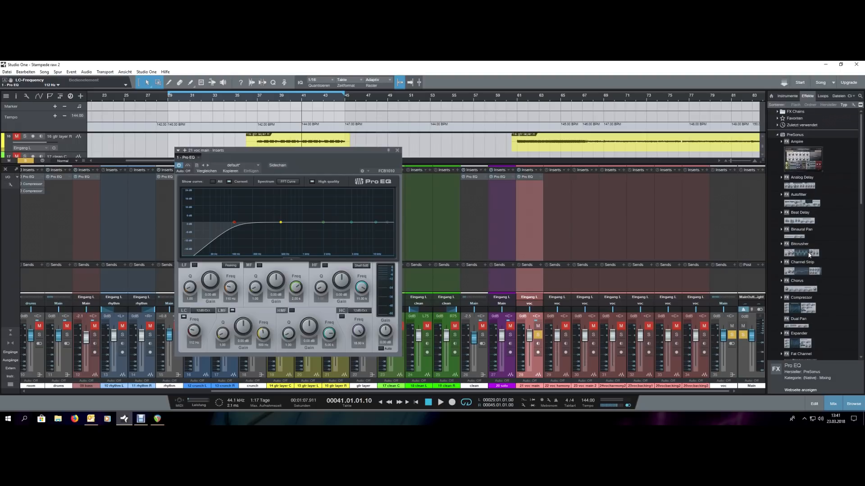
{"action": "scroll", "coordinate": [809, 255], "scroll_direction": "down", "scroll_amount": 3}
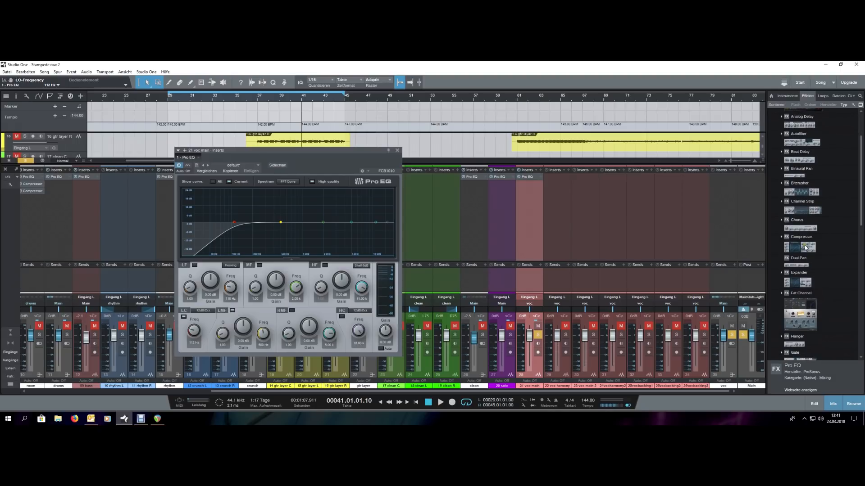
{"action": "left_click_drag", "start_coordinate": [805, 247], "coordinate": [532, 214]}
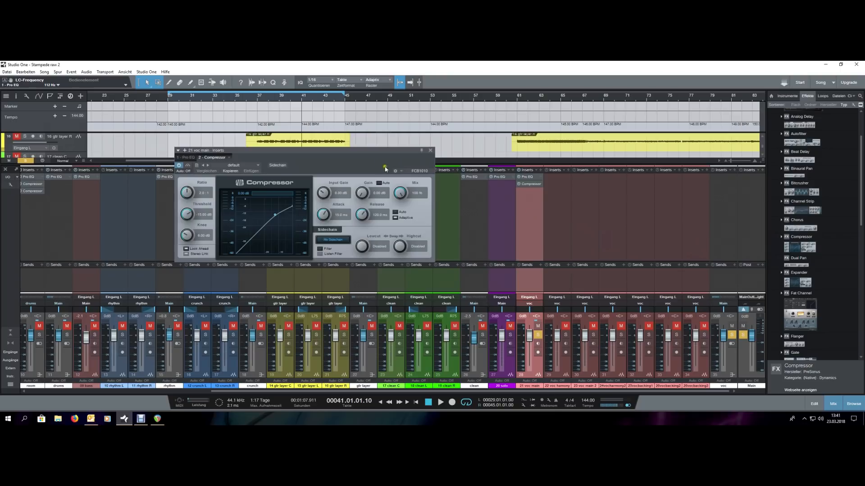
{"action": "left_click_drag", "start_coordinate": [367, 154], "coordinate": [487, 209]}
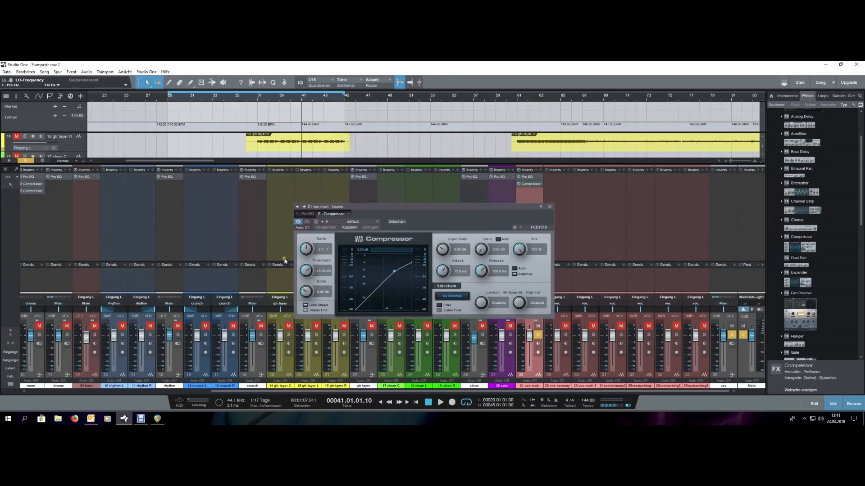
- Set the vocal compressor's ratio to 3.1:1 and release to 70.8 ms, and play the solo vocal from the loop start
{"action": "scroll", "coordinate": [306, 249], "scroll_direction": "up", "scroll_amount": 5}
{"action": "left_click", "coordinate": [538, 367]}
{"action": "key", "text": "KP_1"}
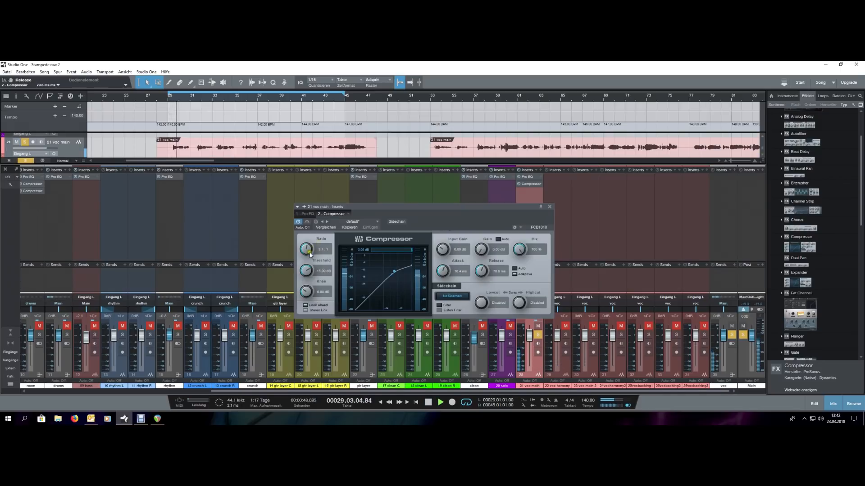
- Set the vocal compressor's threshold to -21.60 dB, the knee to about 0.1 dB and the ratio to 2.7:1
{"action": "left_click_drag", "start_coordinate": [310, 270], "coordinate": [310, 274]}
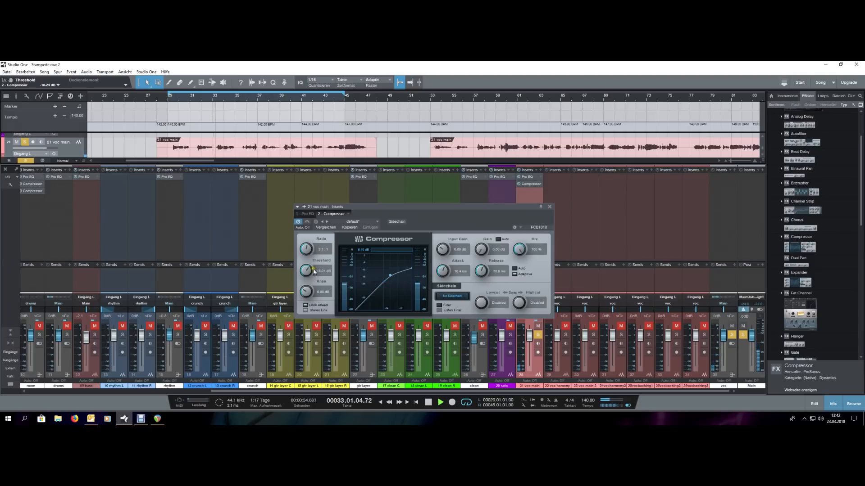
{"action": "scroll", "coordinate": [303, 274], "scroll_direction": "down", "scroll_amount": 1}
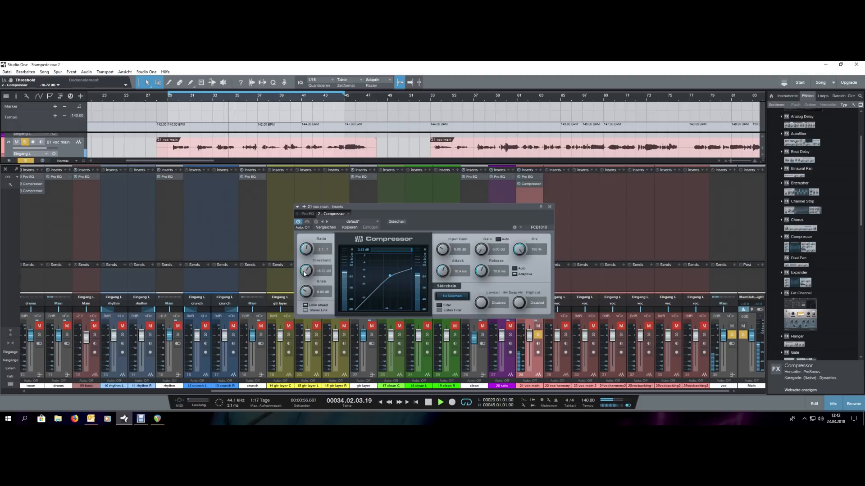
{"action": "scroll", "coordinate": [305, 291], "scroll_direction": "down", "scroll_amount": 4}
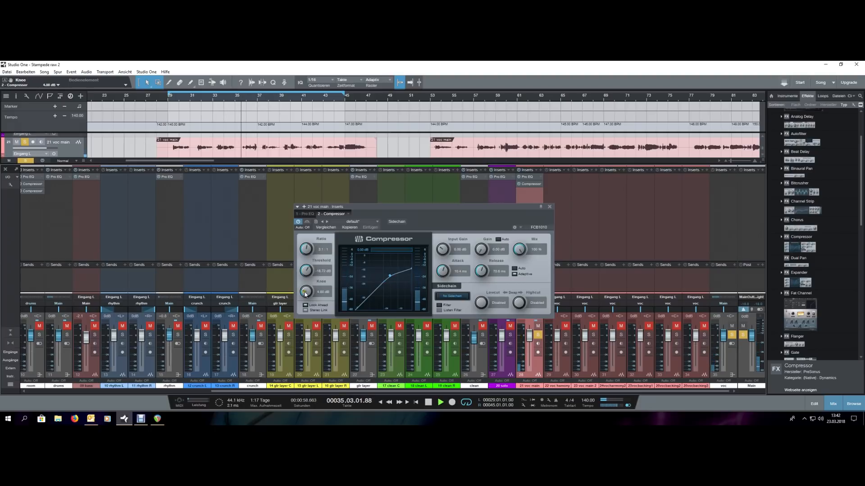
{"action": "scroll", "coordinate": [305, 292], "scroll_direction": "down", "scroll_amount": 7}
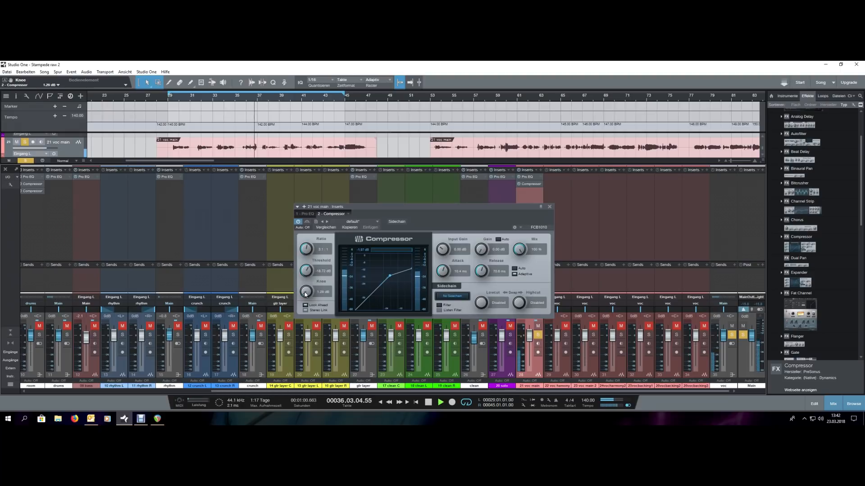
{"action": "scroll", "coordinate": [306, 293], "scroll_direction": "down", "scroll_amount": 1}
{"action": "scroll", "coordinate": [306, 270], "scroll_direction": "down", "scroll_amount": 4}
{"action": "scroll", "coordinate": [307, 271], "scroll_direction": "up", "scroll_amount": 1}
{"action": "scroll", "coordinate": [309, 252], "scroll_direction": "down", "scroll_amount": 2}
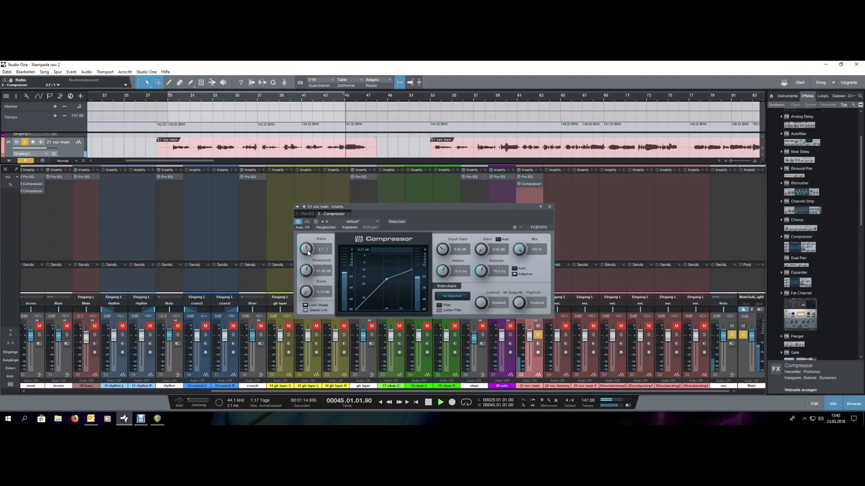
- Play the second vocal part from bar 53 and compare the vocal with the compressor bypassed and active
{"action": "left_click", "coordinate": [432, 97]}
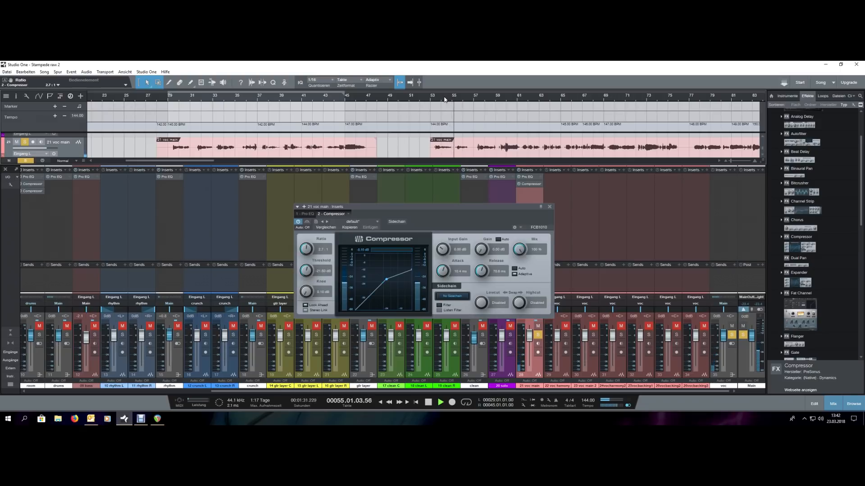
{"action": "key", "text": "space"}
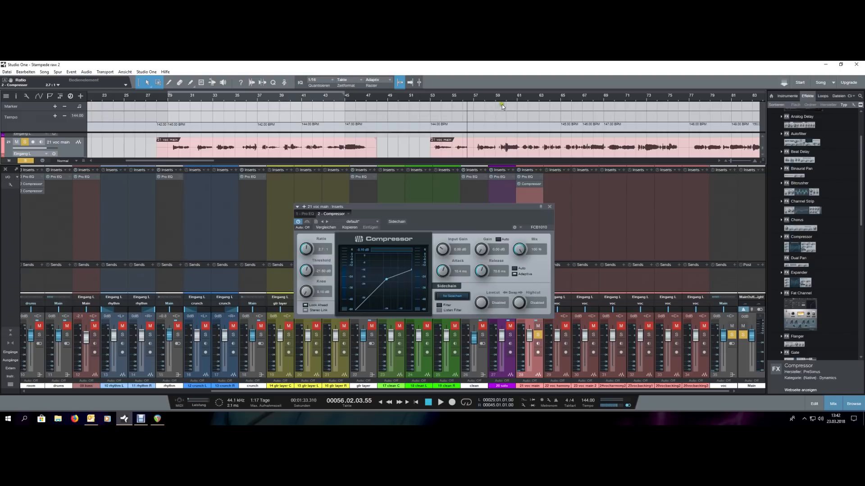
{"action": "key", "text": "space"}
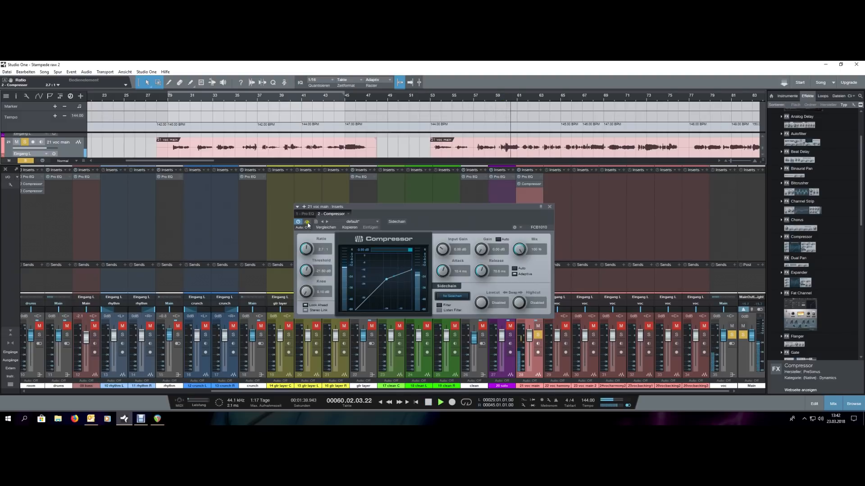
{"action": "left_click", "coordinate": [307, 222]}
{"action": "key", "text": "space"}
{"action": "key", "text": "space"}
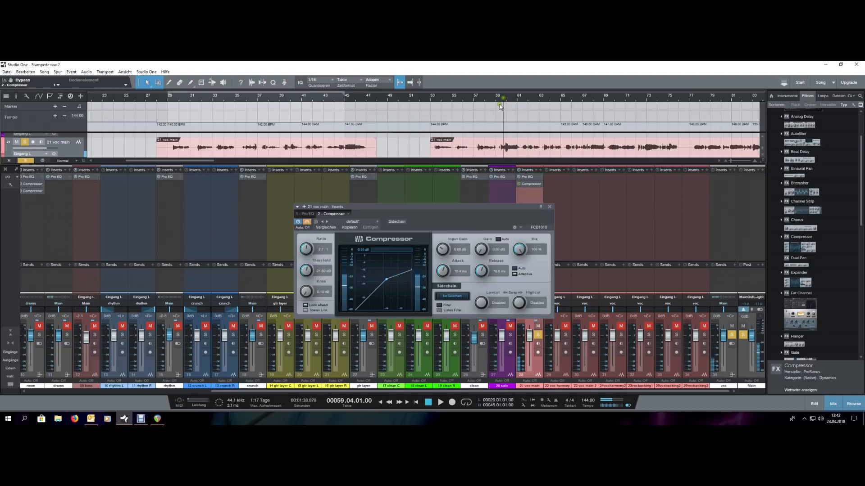
{"action": "left_click", "coordinate": [307, 222]}
- Raise the vocal compressor's output gain to 5.28 dB, compare it switched off and on, and close its window
{"action": "left_click_drag", "start_coordinate": [481, 254], "coordinate": [483, 251]}
{"action": "scroll", "coordinate": [484, 251], "scroll_direction": "up", "scroll_amount": 2}
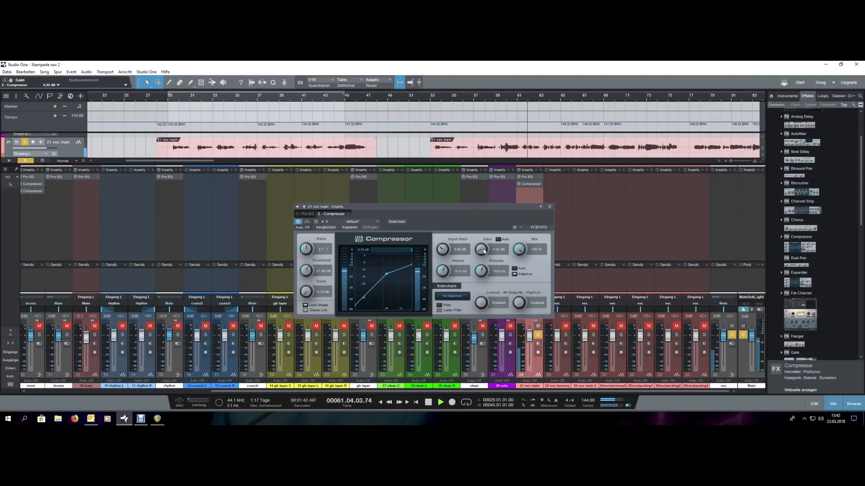
{"action": "scroll", "coordinate": [483, 251], "scroll_direction": "up", "scroll_amount": 1}
{"action": "scroll", "coordinate": [484, 251], "scroll_direction": "up", "scroll_amount": 1}
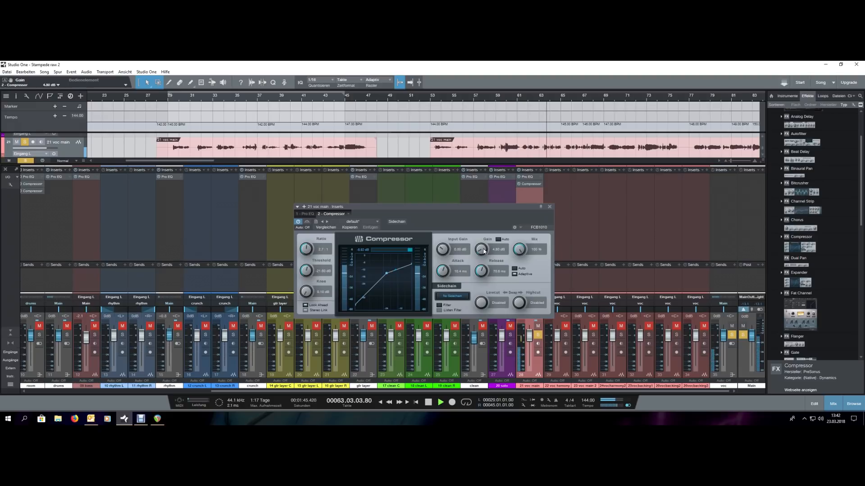
{"action": "left_click", "coordinate": [300, 222]}
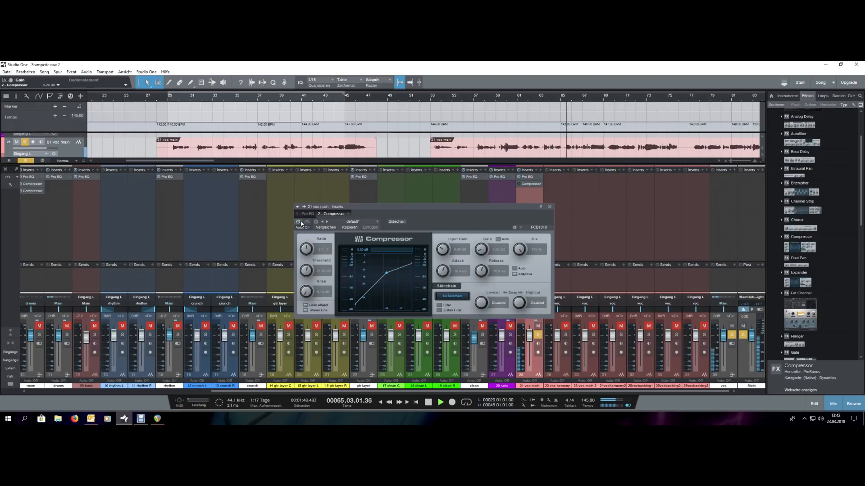
{"action": "left_click", "coordinate": [300, 223]}
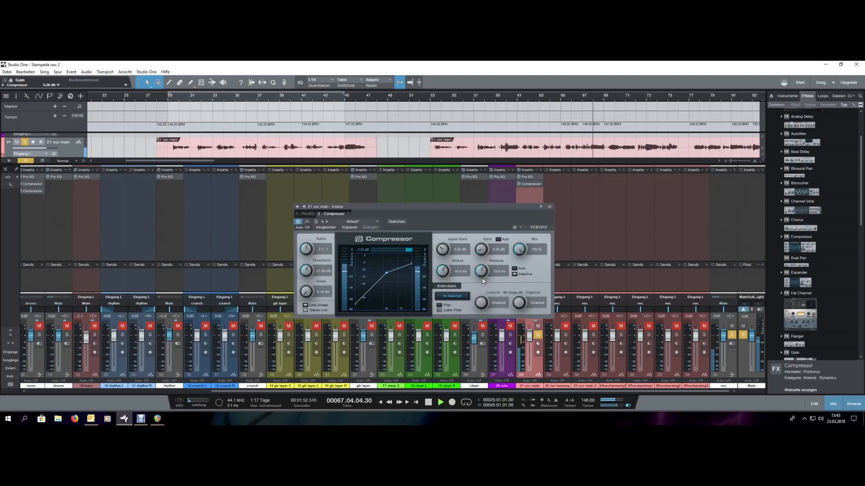
{"action": "left_click", "coordinate": [549, 207]}
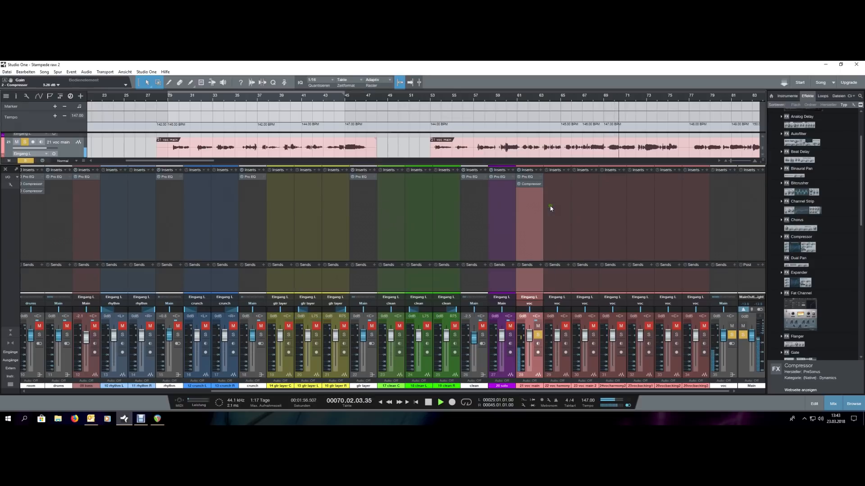
{"action": "key", "text": "space"}
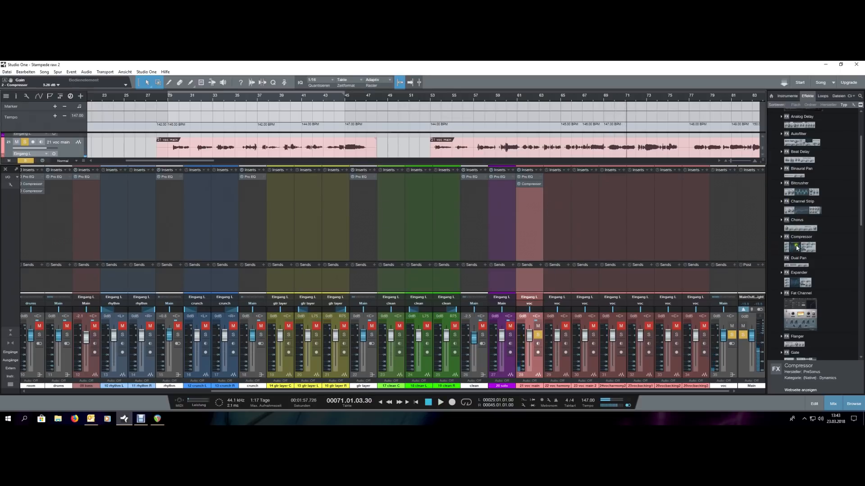
- Insert a second Compressor on 21 voc main with ratio 7.0:1, threshold -16.80 dB, knee 1.00 dB and release 44.7 ms
{"action": "left_click_drag", "start_coordinate": [809, 248], "coordinate": [532, 216]}
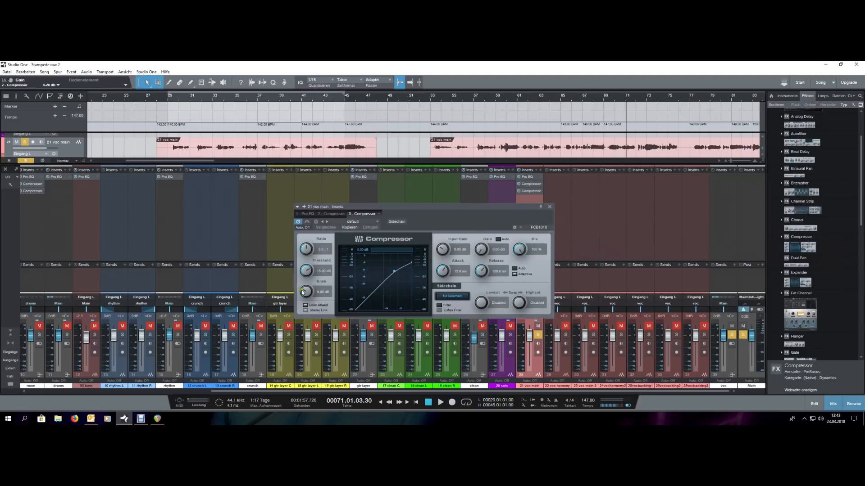
{"action": "left_click_drag", "start_coordinate": [306, 253], "coordinate": [307, 252]}
{"action": "key", "text": "KP_1"}
{"action": "left_click_drag", "start_coordinate": [308, 271], "coordinate": [310, 273]}
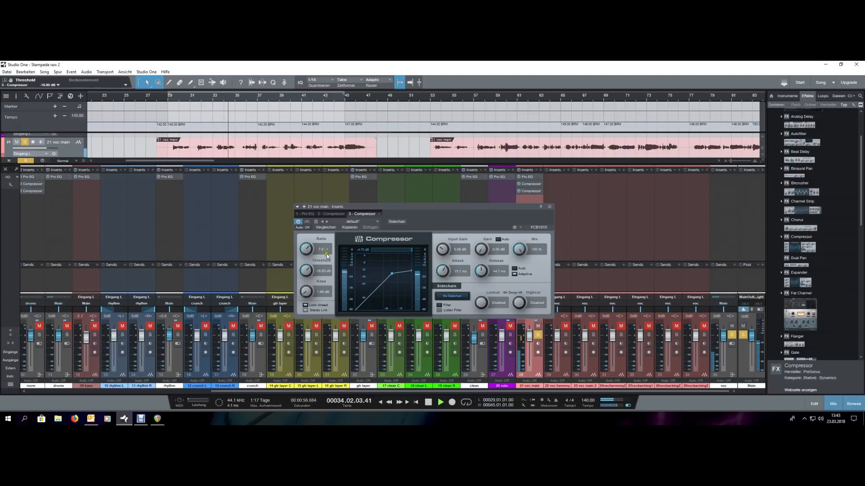
- Compare the vocal from bar 29 with the second compressor off and on, and set its attack to 20.2 ms
{"action": "left_click", "coordinate": [299, 222]}
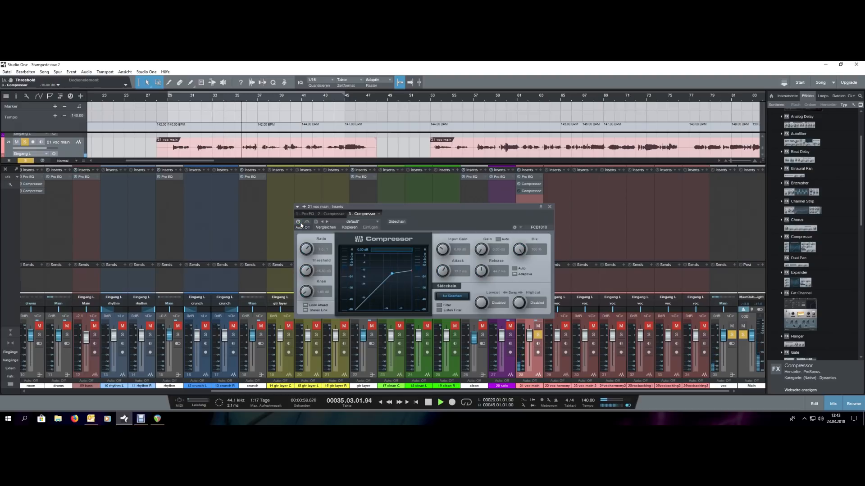
{"action": "left_click", "coordinate": [171, 98]}
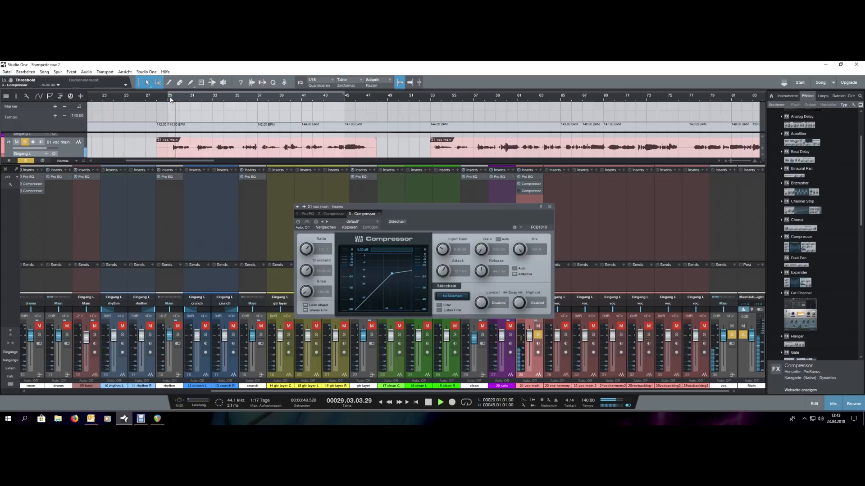
{"action": "left_click", "coordinate": [299, 223]}
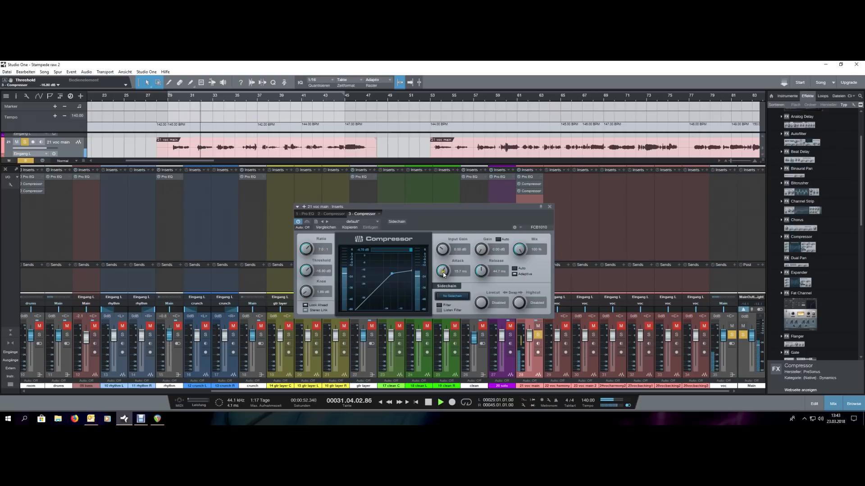
{"action": "scroll", "coordinate": [444, 275], "scroll_direction": "up", "scroll_amount": 2}
{"action": "scroll", "coordinate": [444, 275], "scroll_direction": "up", "scroll_amount": 1}
- Set the release of the main vocal's first compressor to 103.2 ms
{"action": "left_click", "coordinate": [333, 214]}
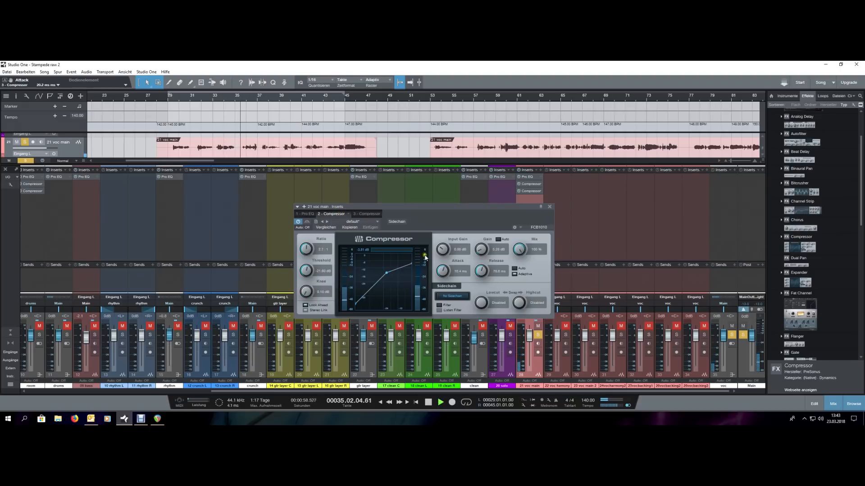
{"action": "scroll", "coordinate": [482, 275], "scroll_direction": "up", "scroll_amount": 3}
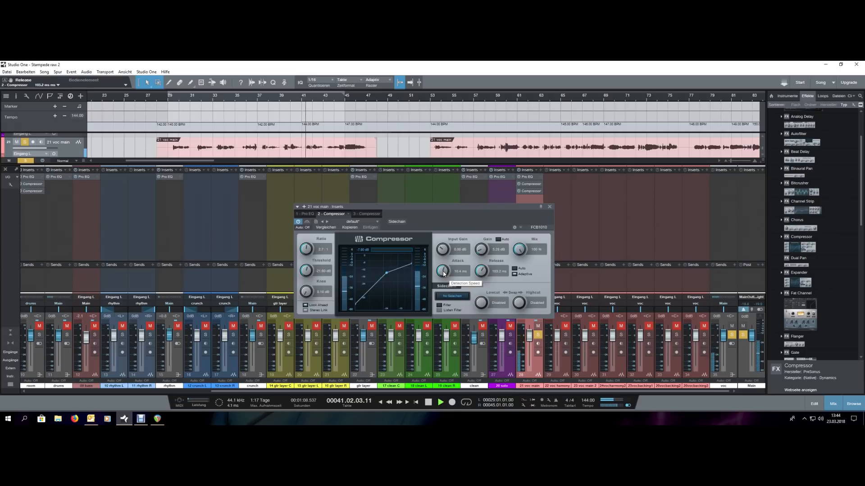
- Set the release of the main vocal's second compressor to 41.4 ms and play the vocal from bar 53
{"action": "left_click", "coordinate": [372, 215]}
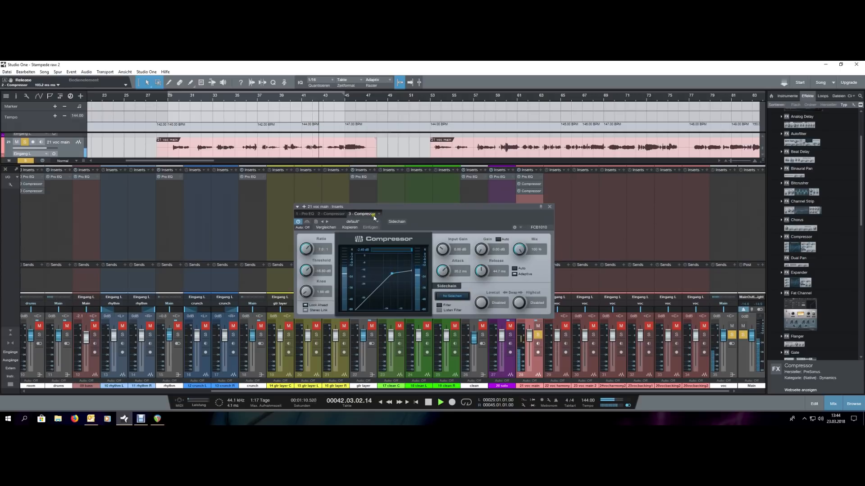
{"action": "left_click_drag", "start_coordinate": [475, 269], "coordinate": [474, 271]}
{"action": "left_click", "coordinate": [430, 98]}
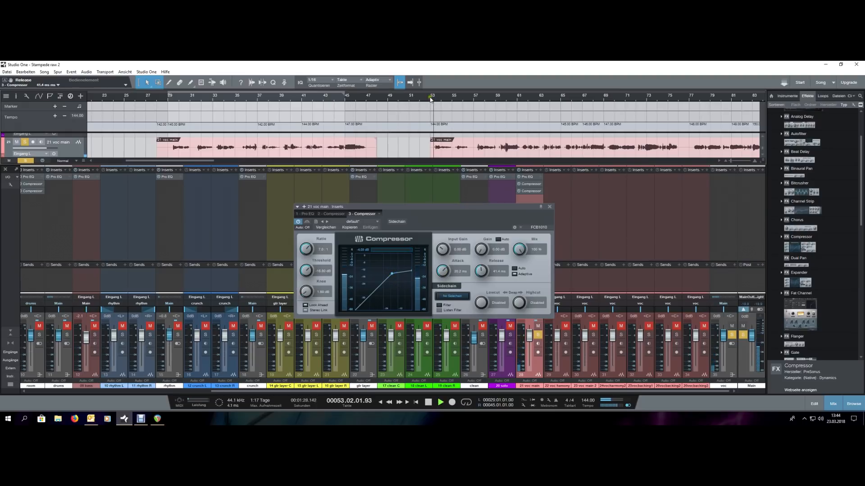
- Listen to the soloed vocal's second passage from about bar 57, then from about bar 64
{"action": "scroll", "coordinate": [430, 98], "scroll_direction": "down", "scroll_amount": 5}
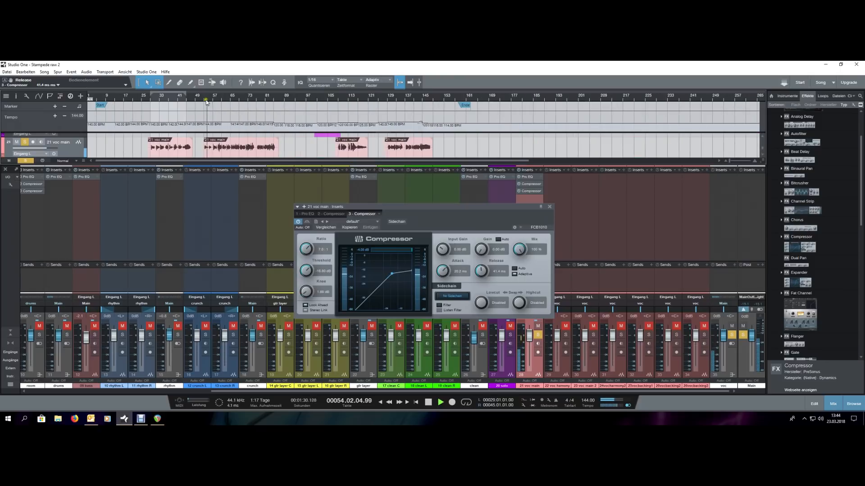
{"action": "scroll", "coordinate": [206, 101], "scroll_direction": "up", "scroll_amount": 3}
{"action": "key", "text": "space"}
{"action": "scroll", "coordinate": [216, 99], "scroll_direction": "up", "scroll_amount": 3}
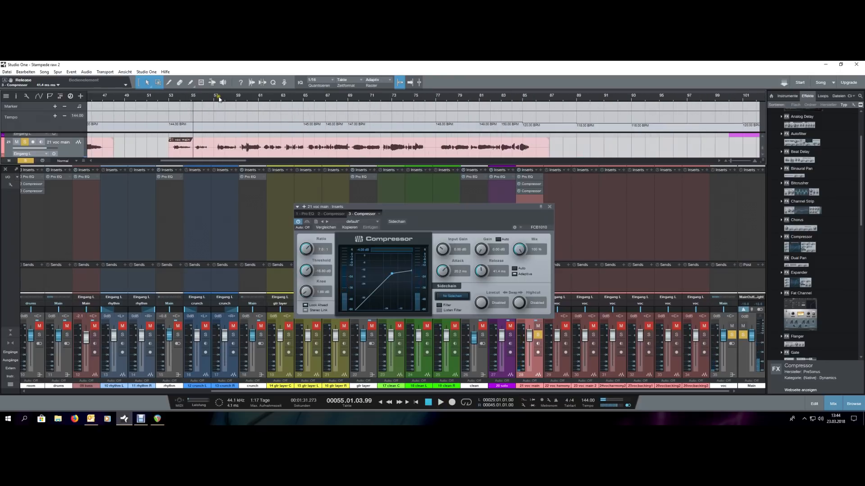
{"action": "left_click", "coordinate": [214, 99]}
{"action": "key", "text": "space"}
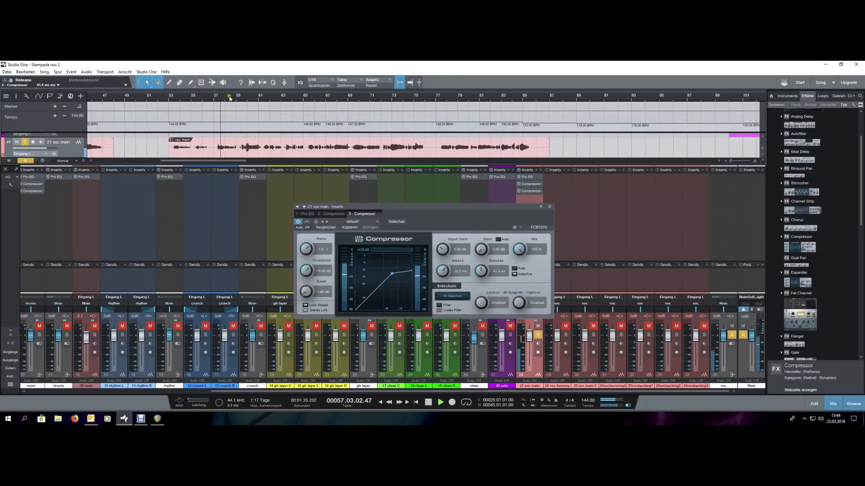
{"action": "left_click", "coordinate": [299, 100]}
{"action": "scroll", "coordinate": [353, 103], "scroll_direction": "up", "scroll_amount": 2}
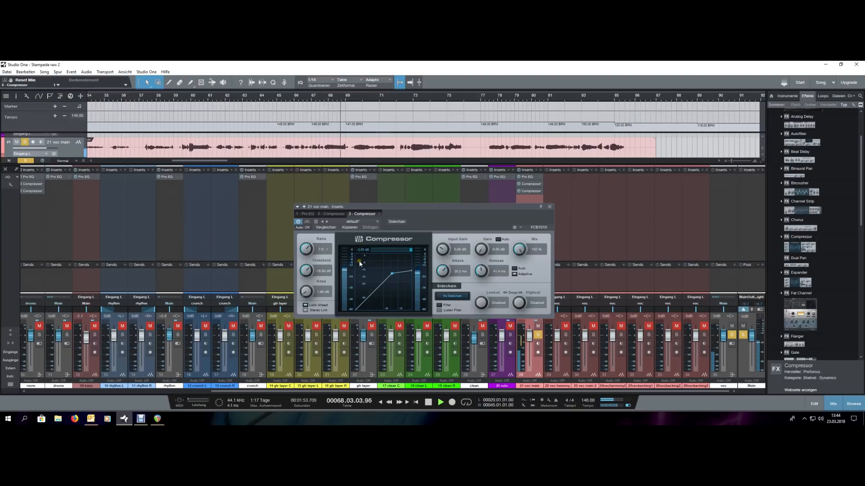
- Raise the second vocal compressor's output gain to 2.40 dB, compare it switched off and on, and close its window
{"action": "scroll", "coordinate": [486, 251], "scroll_direction": "up", "scroll_amount": 3}
{"action": "scroll", "coordinate": [485, 251], "scroll_direction": "up", "scroll_amount": 2}
{"action": "left_click", "coordinate": [298, 222]}
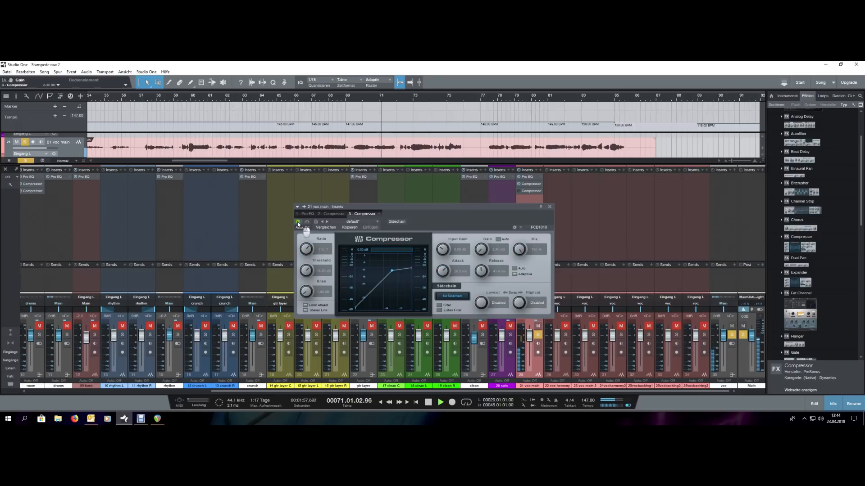
{"action": "left_click", "coordinate": [297, 221]}
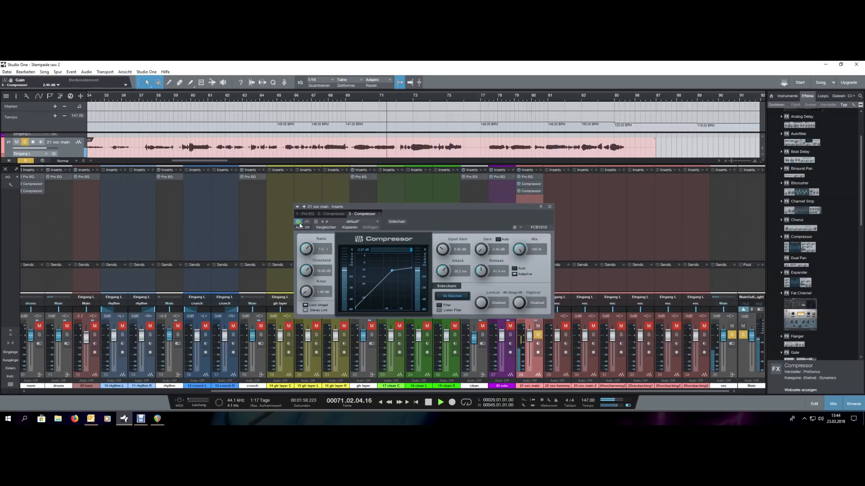
{"action": "left_click", "coordinate": [548, 208]}
- Turn off solo on 21 voc main and listen to the vocal in the full mix
{"action": "left_click", "coordinate": [538, 335]}
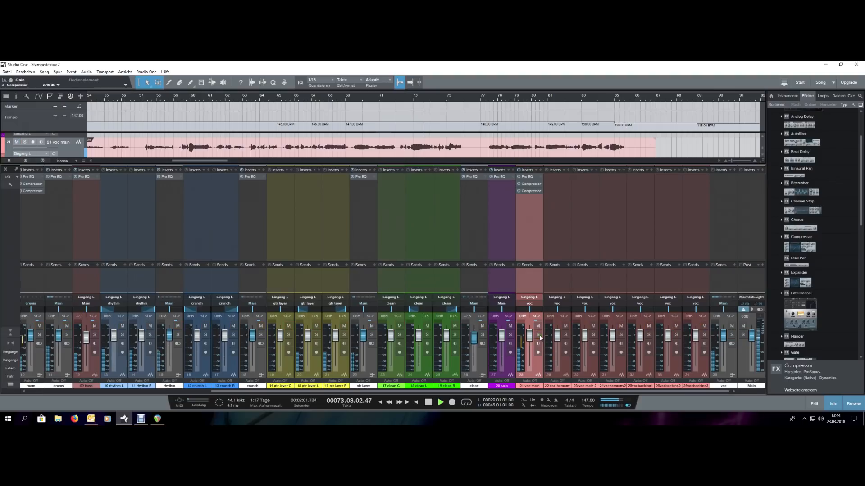
{"action": "scroll", "coordinate": [466, 97], "scroll_direction": "down", "scroll_amount": 5}
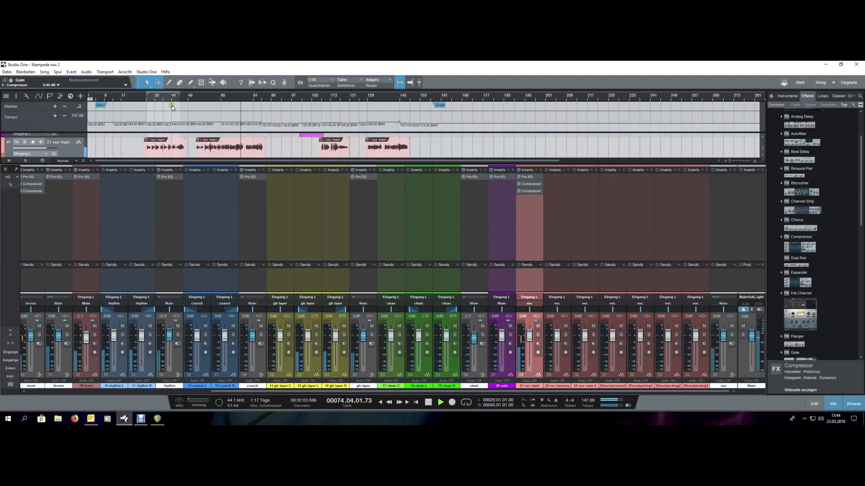
{"action": "scroll", "coordinate": [141, 97], "scroll_direction": "up", "scroll_amount": 2}
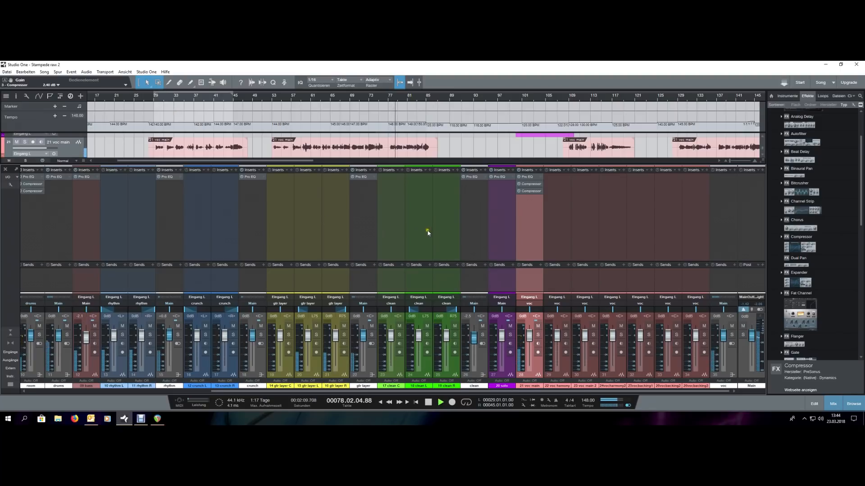
- Stop playback, inspect the Pro EQ curve on 21 voc main, and close its window
{"action": "left_click", "coordinate": [527, 177]}
{"action": "key", "text": "space"}
{"action": "left_click_drag", "start_coordinate": [295, 224], "coordinate": [296, 213]}
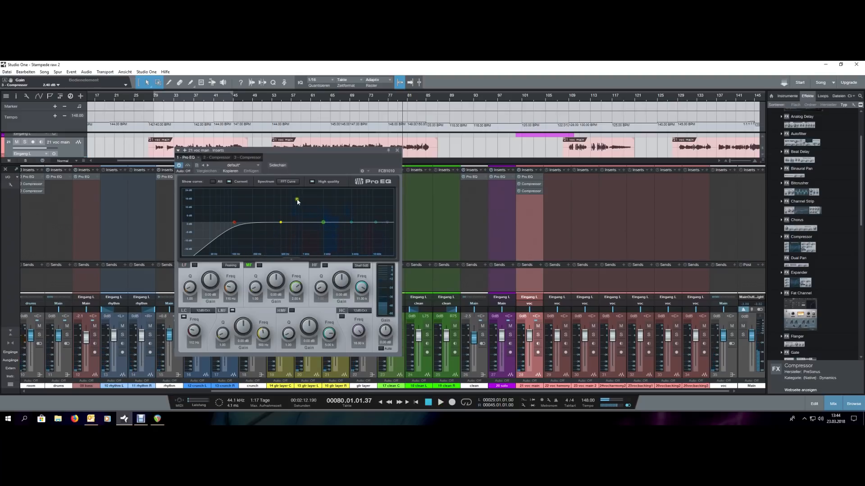
{"action": "left_click", "coordinate": [396, 151]}
- Play the full mix briefly from bar 53, stop it, and return the playback position to bar 29
{"action": "left_click", "coordinate": [273, 99]}
{"action": "key", "text": "space"}
{"action": "key", "text": "space"}
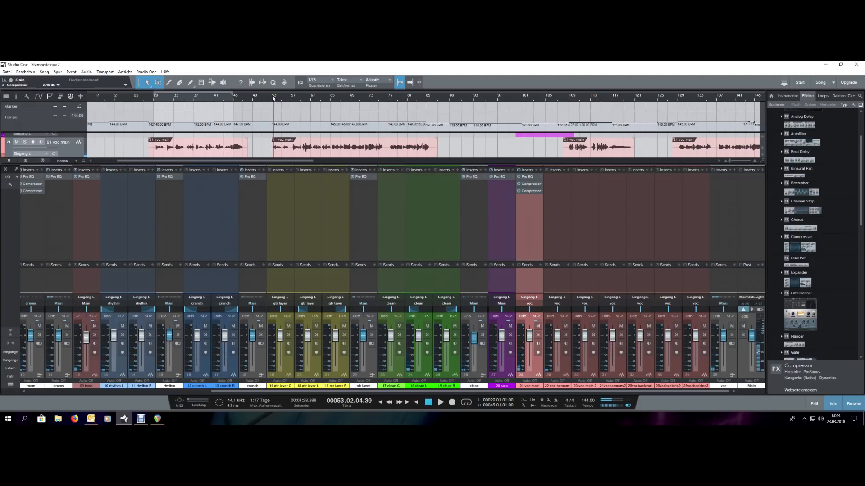
{"action": "left_click", "coordinate": [154, 99]}
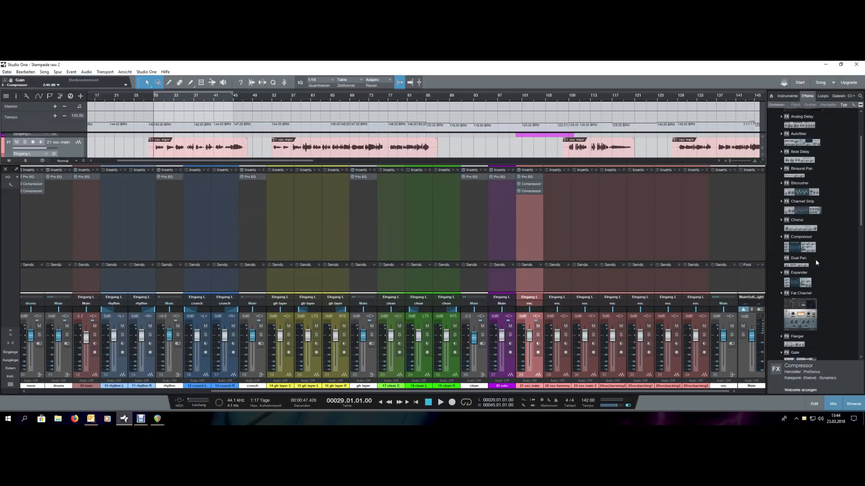
- Look through the PreSonus effects list from Ampire down to X-Trem, including the Compressor, Fat Channel and Tricomp
{"action": "scroll", "coordinate": [815, 259], "scroll_direction": "down", "scroll_amount": 4}
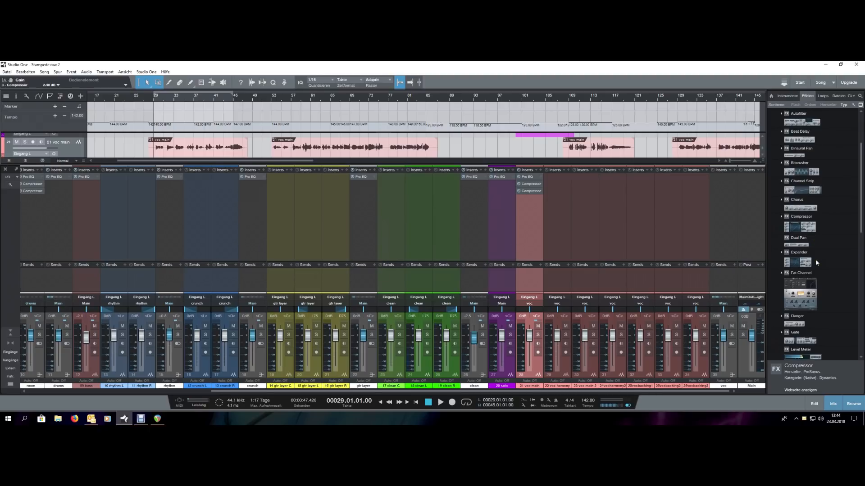
{"action": "scroll", "coordinate": [815, 258], "scroll_direction": "down", "scroll_amount": 2}
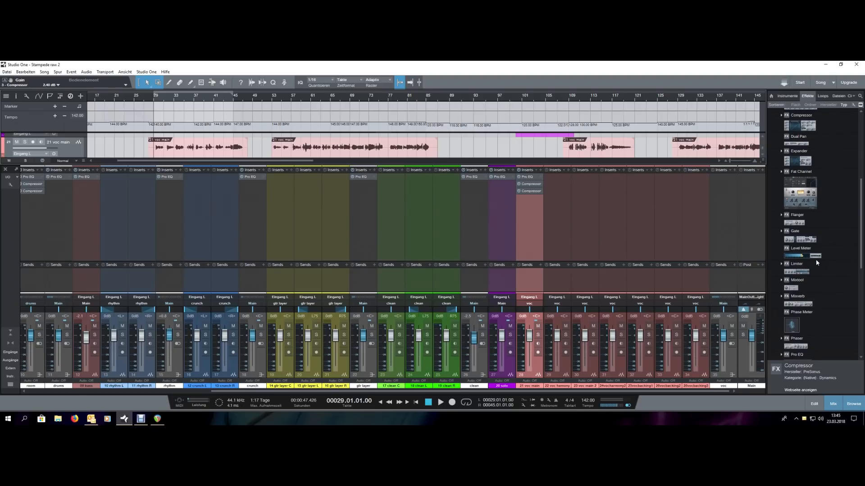
{"action": "scroll", "coordinate": [815, 259], "scroll_direction": "down", "scroll_amount": 1}
{"action": "scroll", "coordinate": [815, 260], "scroll_direction": "down", "scroll_amount": 5}
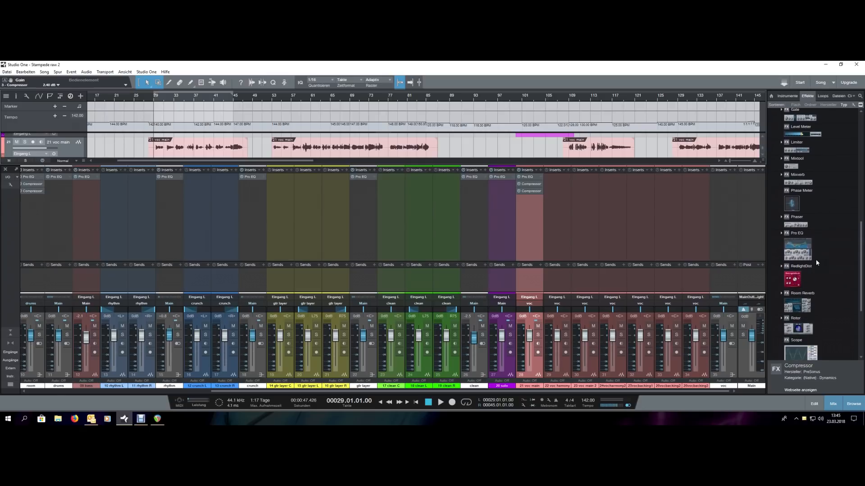
{"action": "scroll", "coordinate": [815, 259], "scroll_direction": "down", "scroll_amount": 1}
{"action": "scroll", "coordinate": [815, 259], "scroll_direction": "down", "scroll_amount": 2}
{"action": "scroll", "coordinate": [815, 259], "scroll_direction": "down", "scroll_amount": 3}
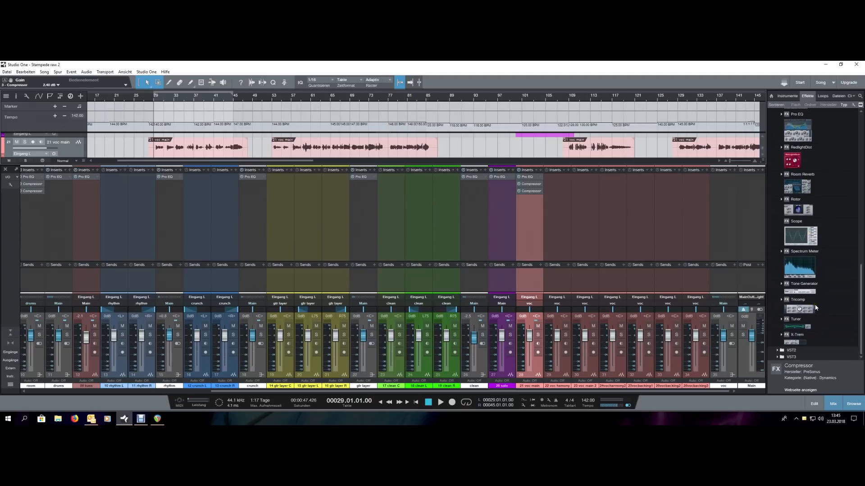
{"action": "scroll", "coordinate": [816, 307], "scroll_direction": "up", "scroll_amount": 15}
{"action": "scroll", "coordinate": [816, 308], "scroll_direction": "up", "scroll_amount": 2}
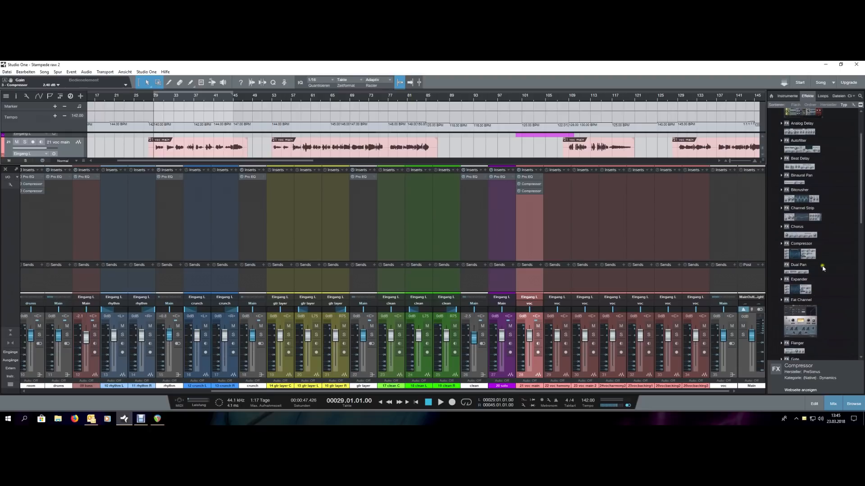
{"action": "scroll", "coordinate": [822, 268], "scroll_direction": "up", "scroll_amount": 2}
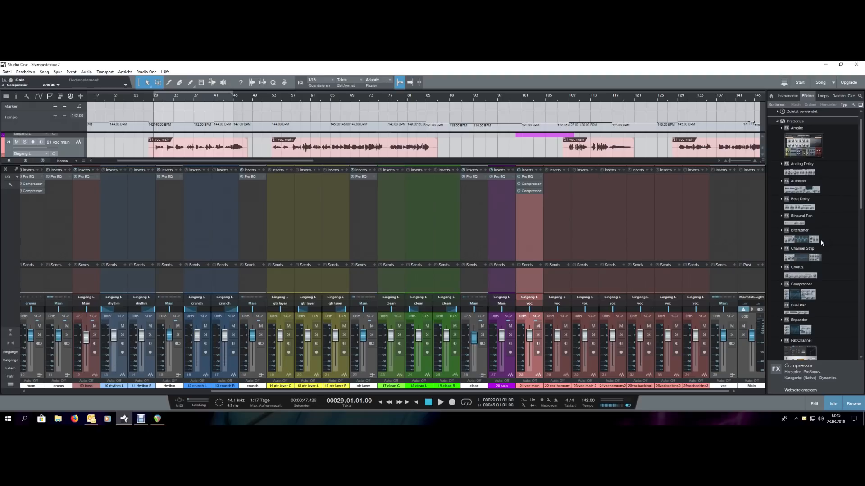
{"action": "scroll", "coordinate": [811, 265], "scroll_direction": "down", "scroll_amount": 1}
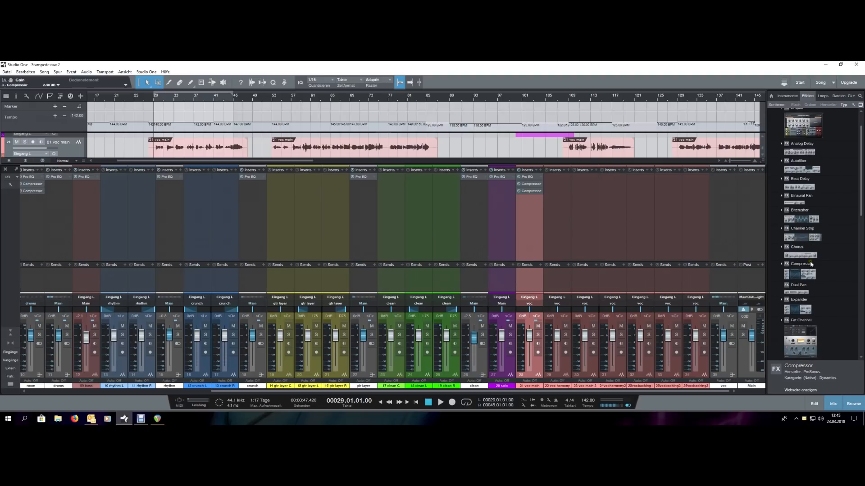
{"action": "scroll", "coordinate": [811, 264], "scroll_direction": "down", "scroll_amount": 1}
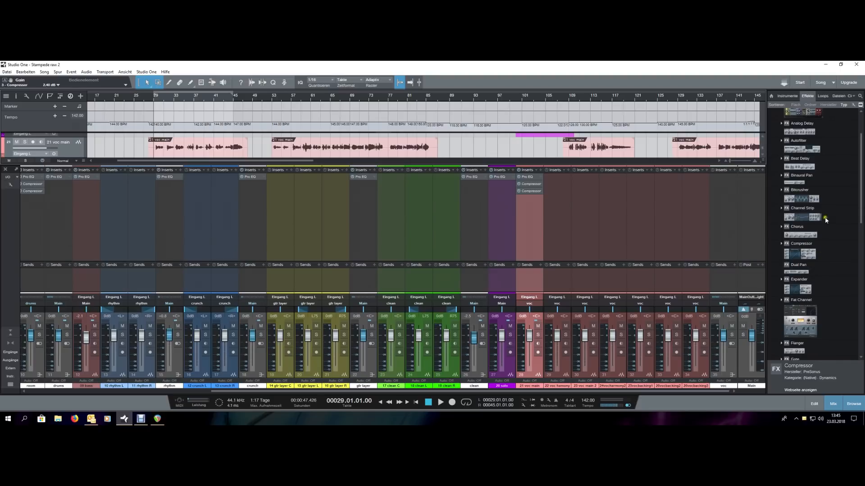
{"action": "scroll", "coordinate": [819, 245], "scroll_direction": "down", "scroll_amount": 1}
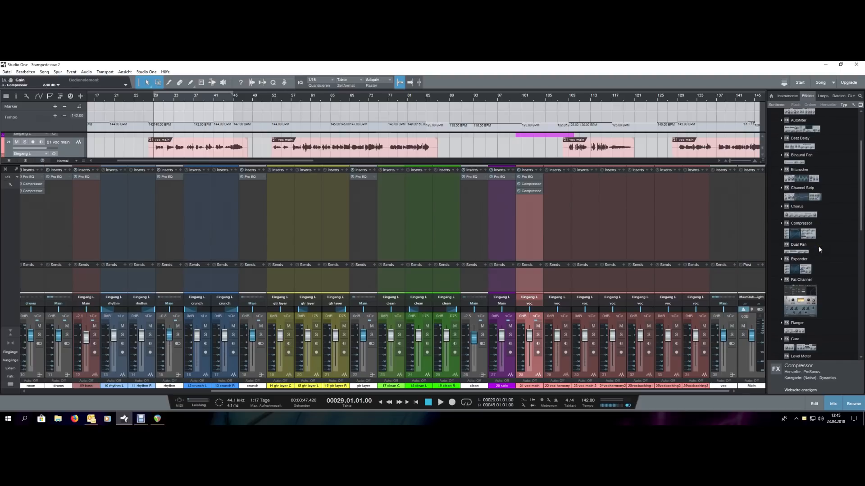
{"action": "scroll", "coordinate": [822, 283], "scroll_direction": "down", "scroll_amount": 1}
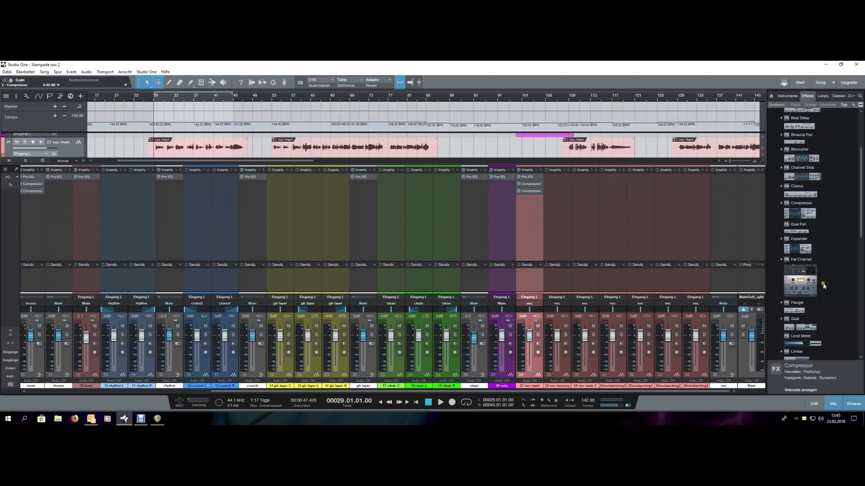
{"action": "scroll", "coordinate": [817, 276], "scroll_direction": "down", "scroll_amount": 2}
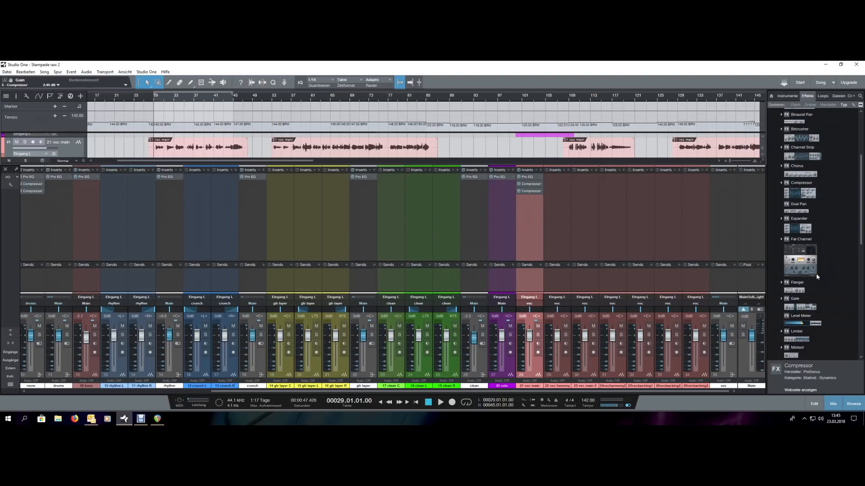
{"action": "scroll", "coordinate": [817, 273], "scroll_direction": "down", "scroll_amount": 2}
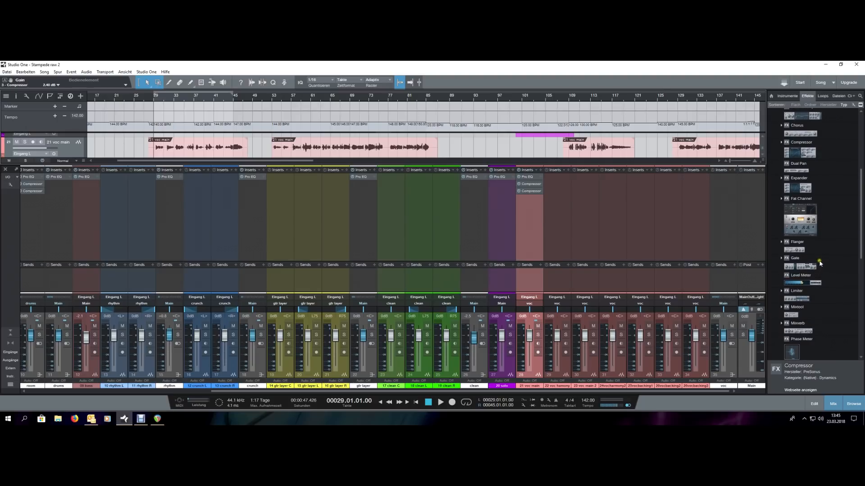
{"action": "scroll", "coordinate": [818, 268], "scroll_direction": "down", "scroll_amount": 3}
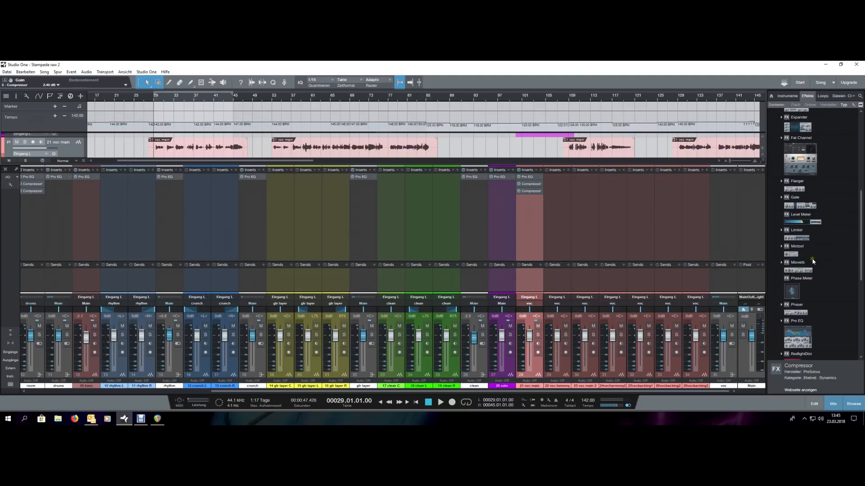
{"action": "scroll", "coordinate": [820, 252], "scroll_direction": "down", "scroll_amount": 2}
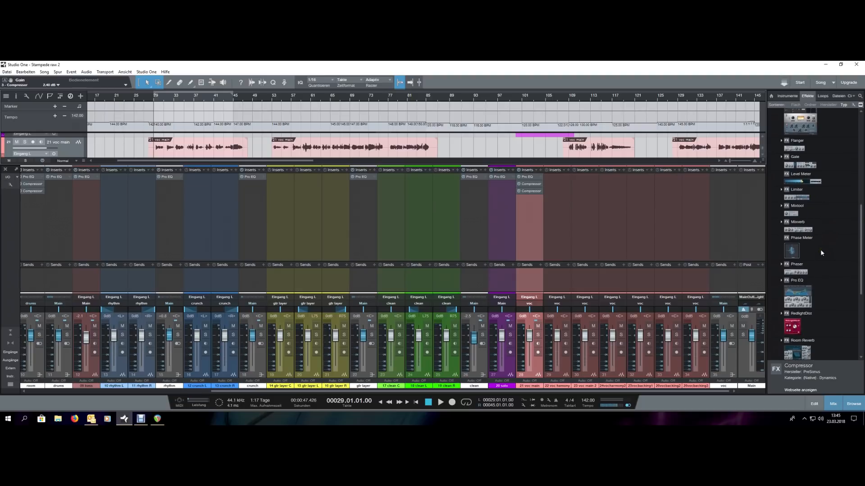
{"action": "scroll", "coordinate": [820, 256], "scroll_direction": "down", "scroll_amount": 3}
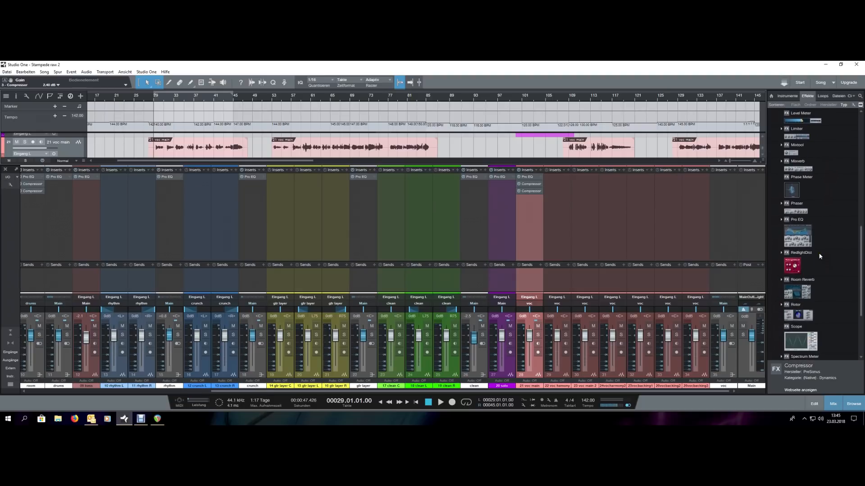
{"action": "scroll", "coordinate": [820, 257], "scroll_direction": "down", "scroll_amount": 4}
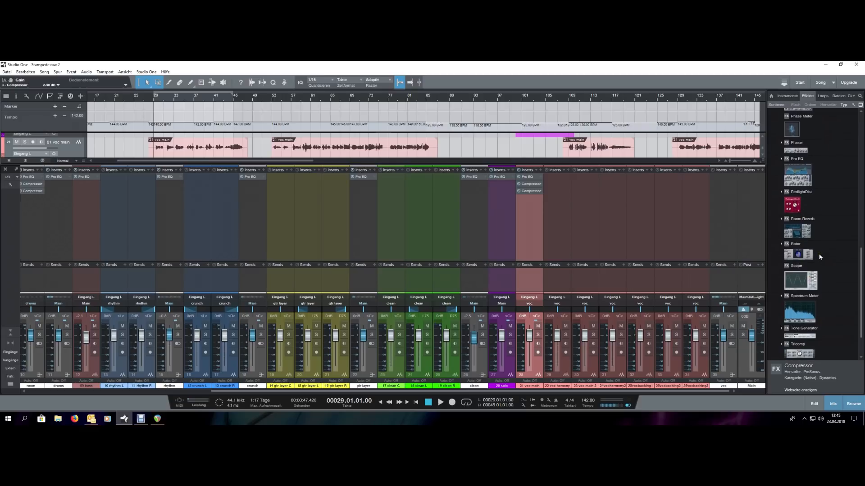
{"action": "scroll", "coordinate": [821, 273], "scroll_direction": "down", "scroll_amount": 1}
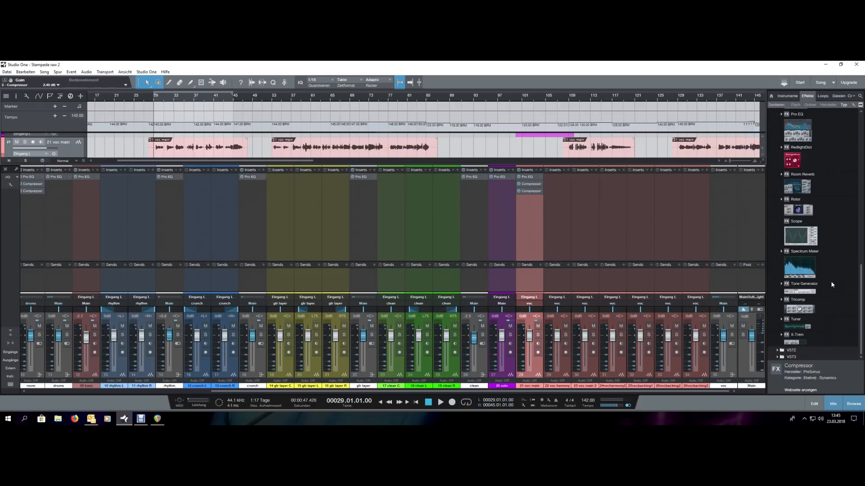
{"action": "left_click", "coordinate": [821, 310]}
{"action": "left_click", "coordinate": [828, 306]}
{"action": "scroll", "coordinate": [830, 310], "scroll_direction": "up", "scroll_amount": 5}
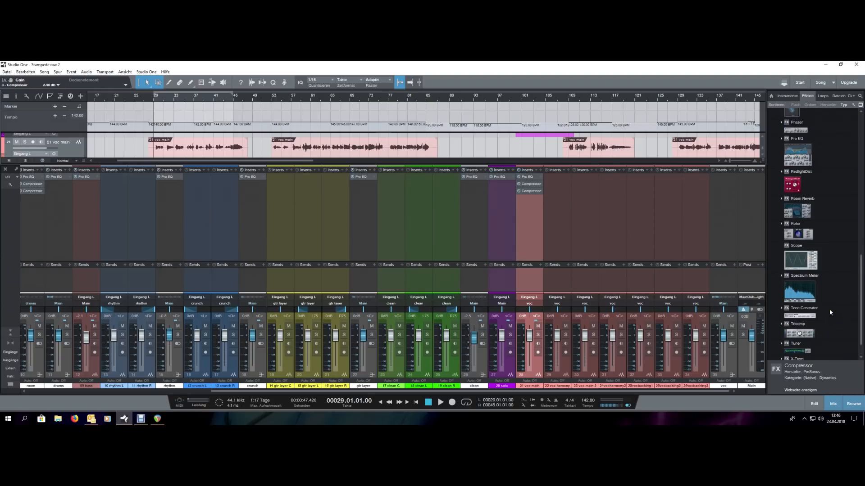
{"action": "scroll", "coordinate": [829, 309], "scroll_direction": "up", "scroll_amount": 8}
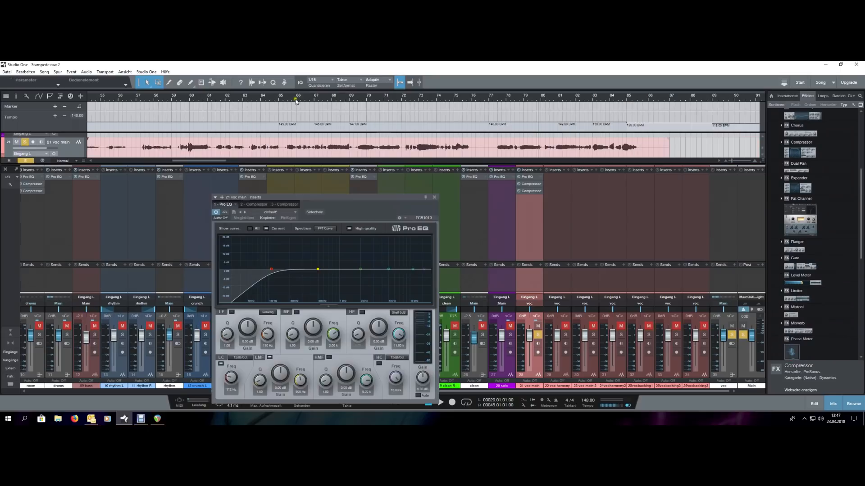
- Play the soloed vocal from about bar 66 and raise its Pro EQ's low-mid band into a narrow boost with Q 10.00
{"action": "left_click", "coordinate": [295, 101]}
{"action": "key", "text": "space"}
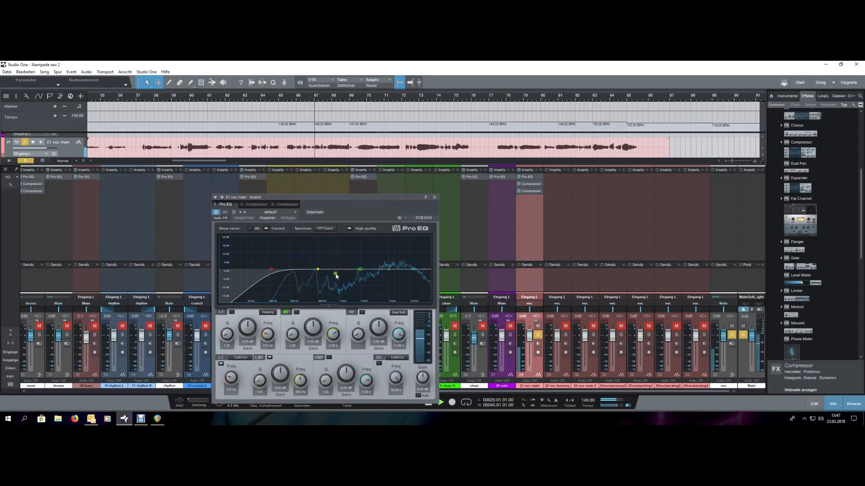
{"action": "left_click_drag", "start_coordinate": [318, 272], "coordinate": [325, 260]}
{"action": "scroll", "coordinate": [325, 260], "scroll_direction": "up", "scroll_amount": 10}
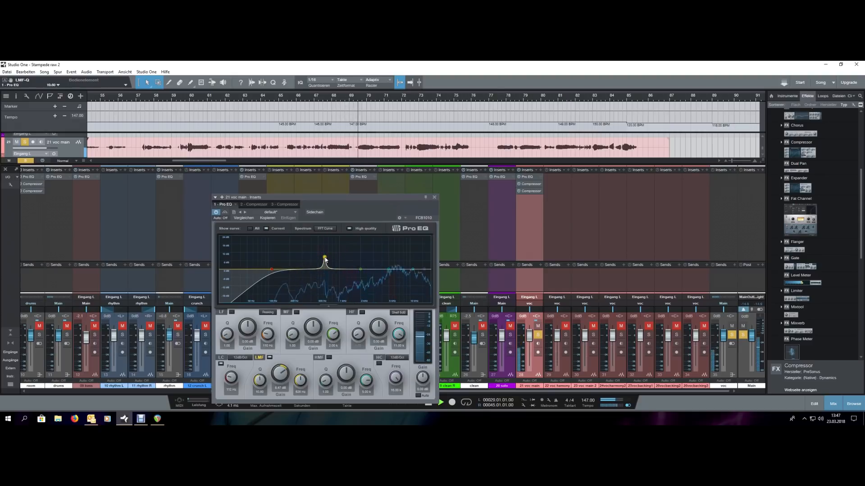
- Turn the Pro EQ's low-mid band into a narrow cut of about 8 dB near 800 Hz while playing the soloed vocal
{"action": "left_click_drag", "start_coordinate": [325, 260], "coordinate": [333, 255]}
{"action": "scroll", "coordinate": [282, 369], "scroll_direction": "down", "scroll_amount": 10}
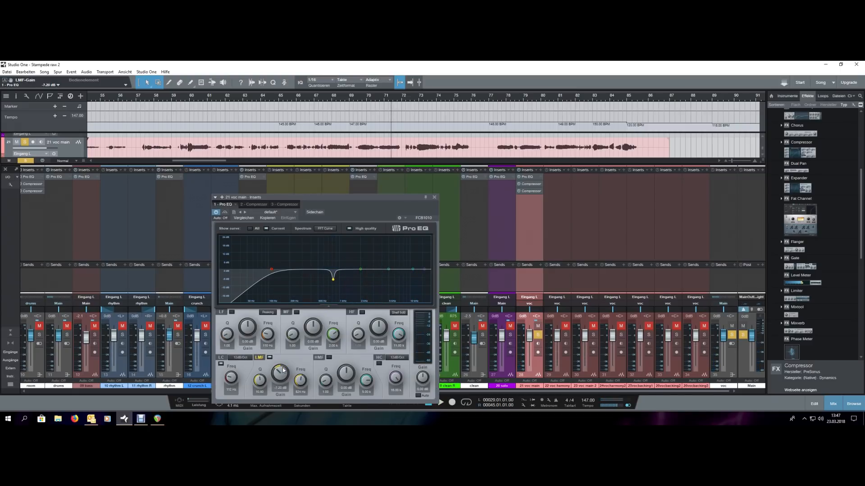
{"action": "key", "text": "space"}
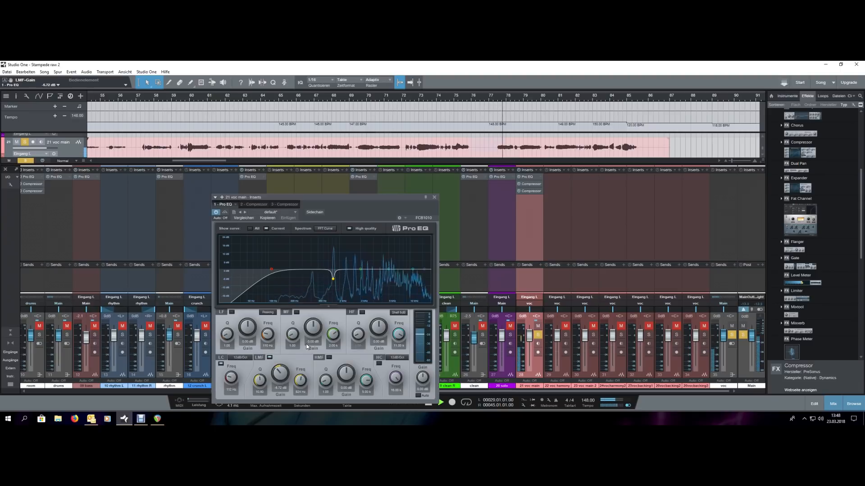
{"action": "left_click_drag", "start_coordinate": [283, 372], "coordinate": [283, 375]}
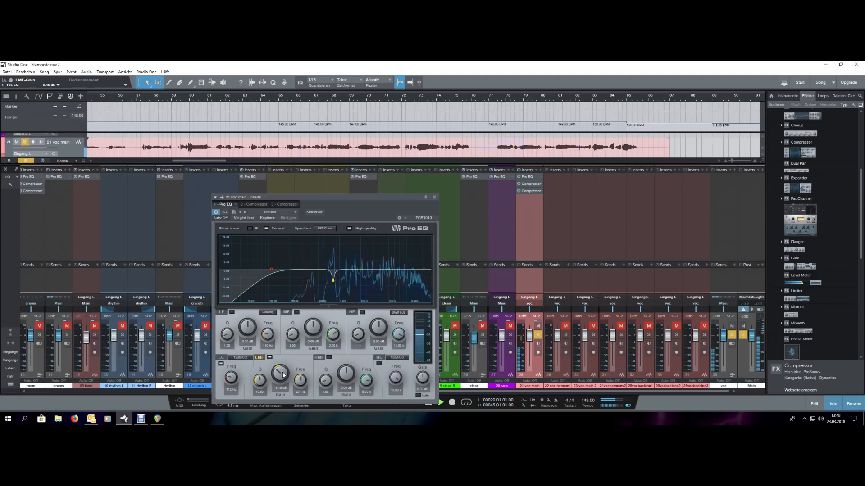
- Close the vocal's Pro EQ, unsolo 21 voc main, and stop playback with the song saved
{"action": "left_click", "coordinate": [434, 197]}
{"action": "left_click", "coordinate": [538, 335]}
{"action": "key", "text": "space"}
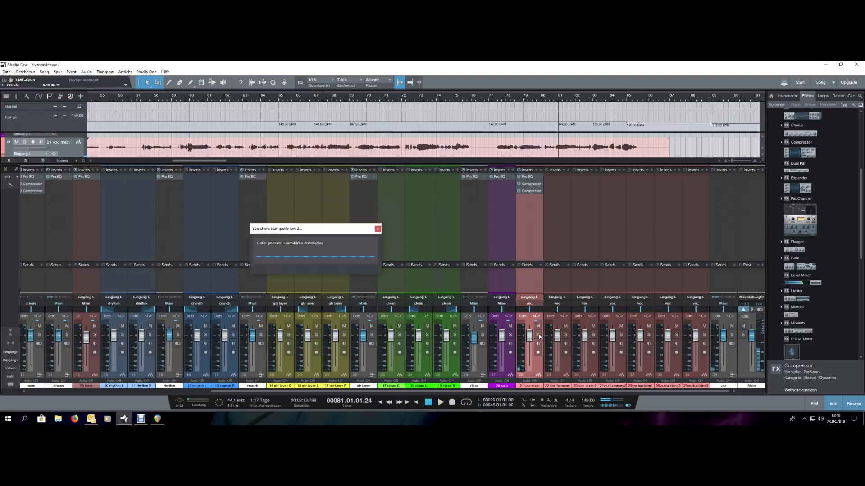
- Play the full mix from bar 77 and compare the vocal EQ's low-mid cut by disabling and re-enabling the band
{"action": "left_click", "coordinate": [496, 100]}
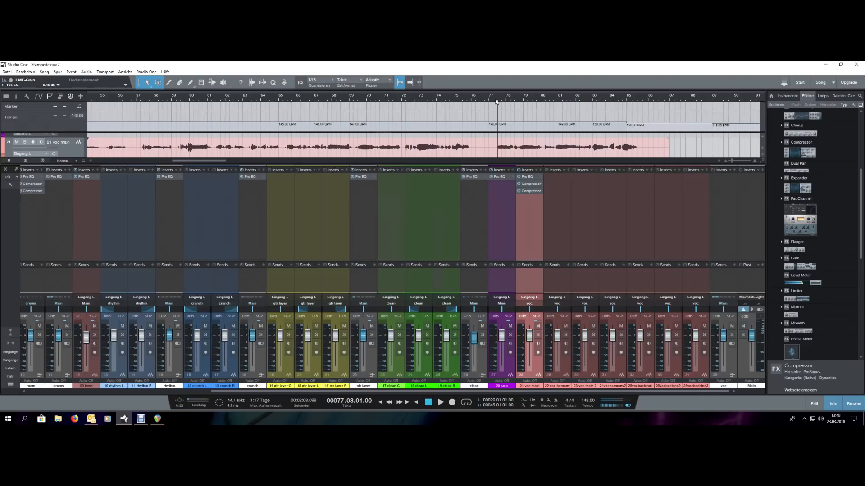
{"action": "key", "text": "z"}
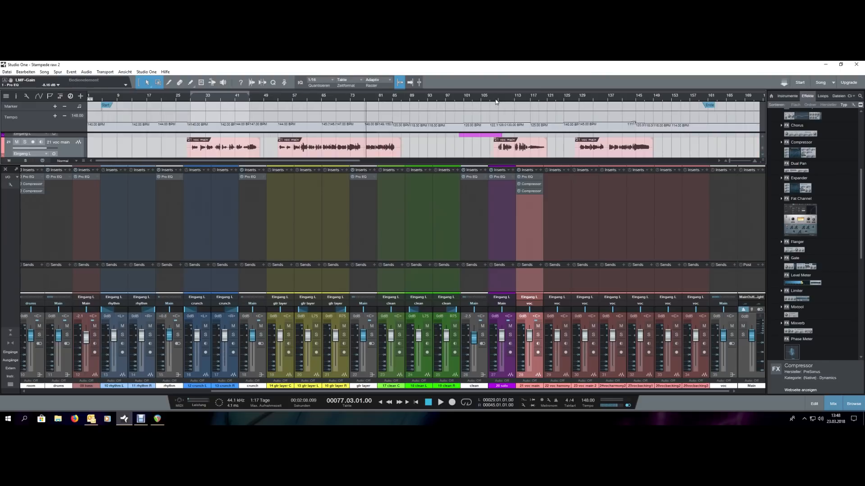
{"action": "scroll", "coordinate": [336, 100], "scroll_direction": "up", "scroll_amount": 3}
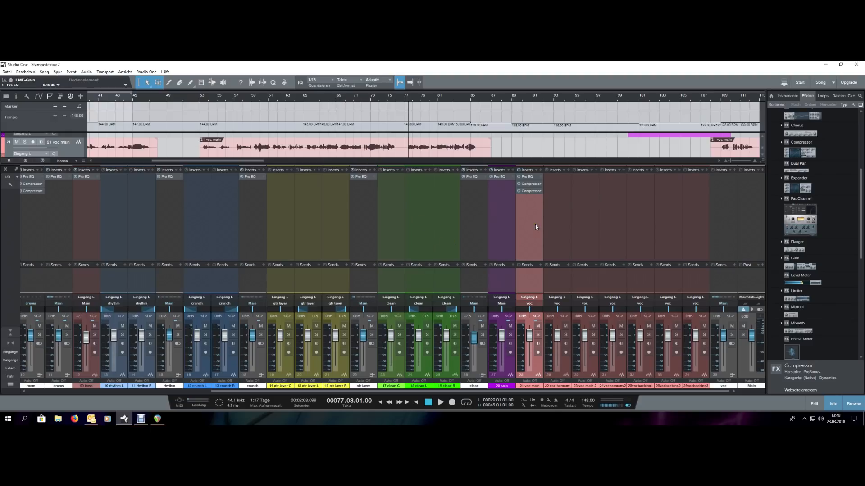
{"action": "left_click", "coordinate": [525, 177]}
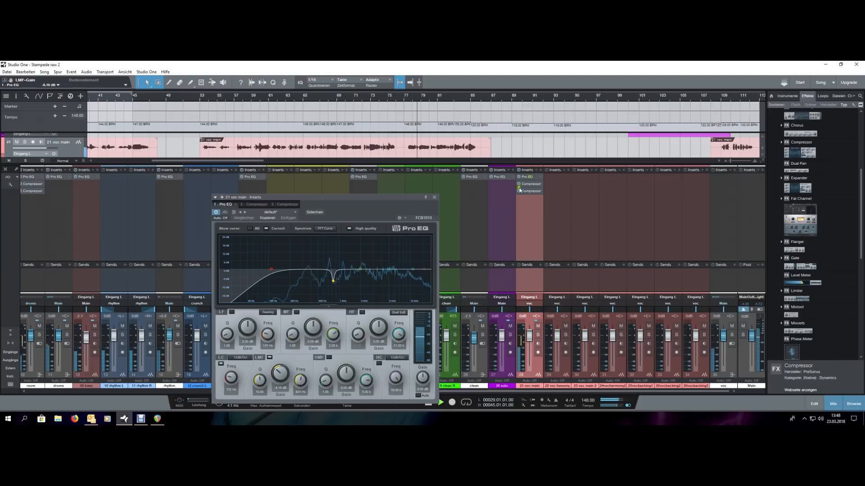
{"action": "left_click", "coordinate": [269, 358]}
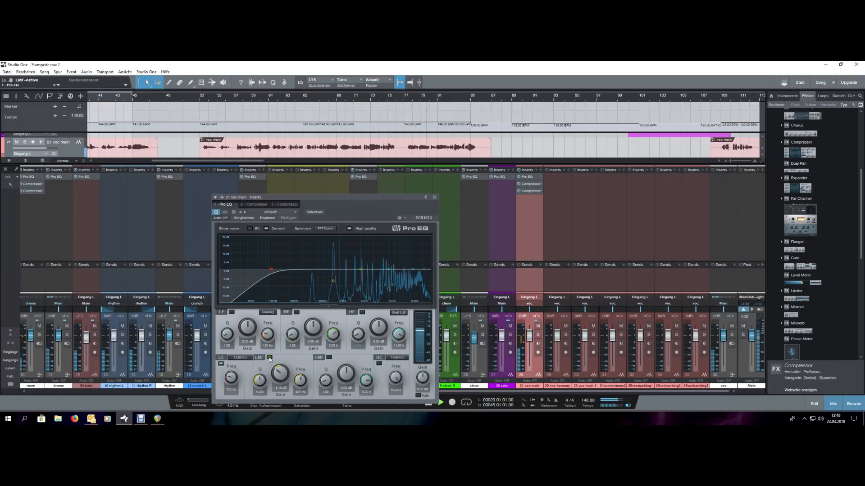
{"action": "left_click", "coordinate": [269, 358]}
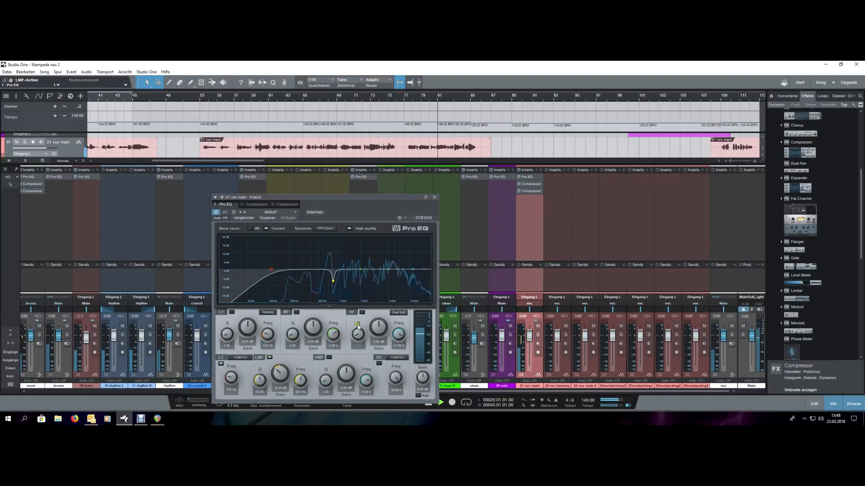
{"action": "left_click", "coordinate": [434, 197]}
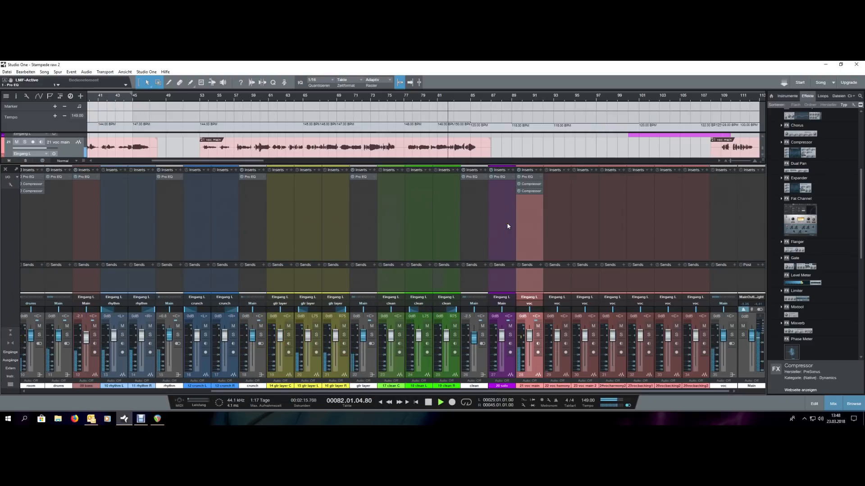
- Listen to the full mix around the first vocal passage and stop playback near bar 31
{"action": "scroll", "coordinate": [297, 106], "scroll_direction": "down", "scroll_amount": 4}
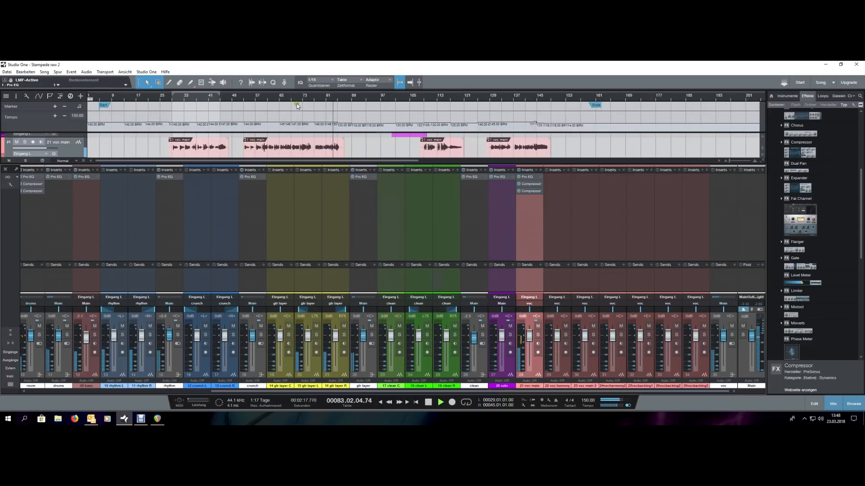
{"action": "scroll", "coordinate": [208, 96], "scroll_direction": "up", "scroll_amount": 3}
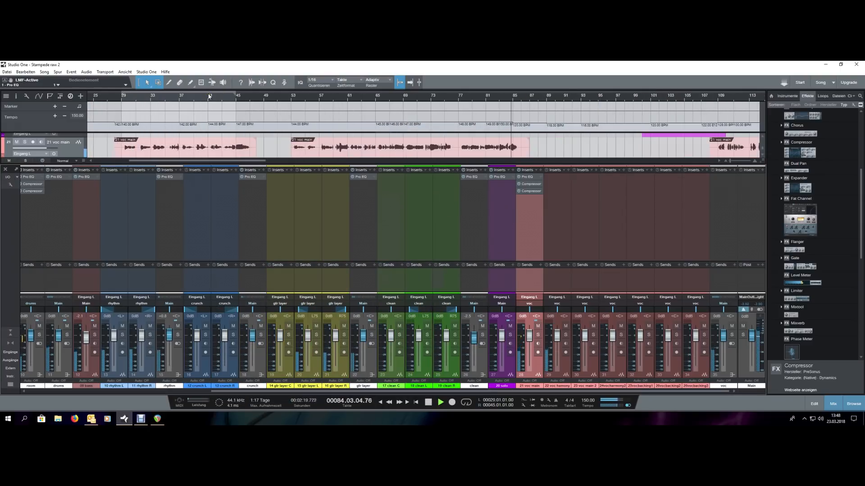
{"action": "key", "text": "space"}
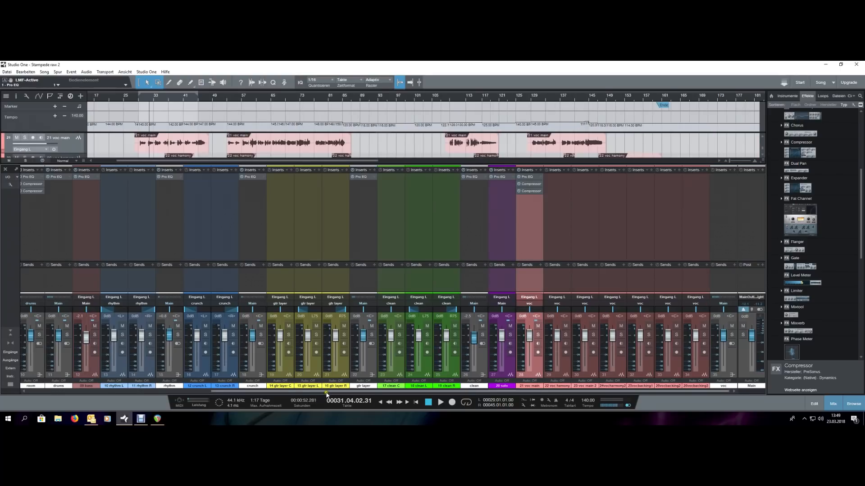
- Select the 01 kick channel among the drum tracks and show the song's opening bars in the arrangement
{"action": "left_click_drag", "start_coordinate": [252, 391], "coordinate": [125, 398]}
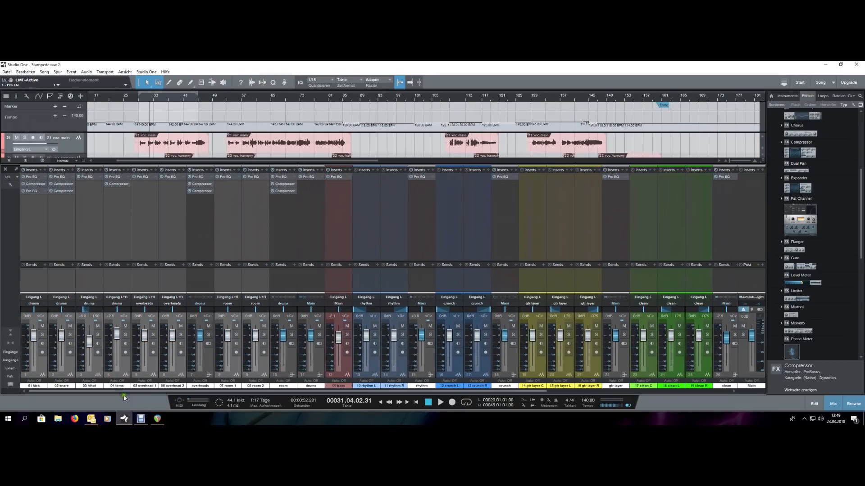
{"action": "left_click", "coordinate": [45, 366]}
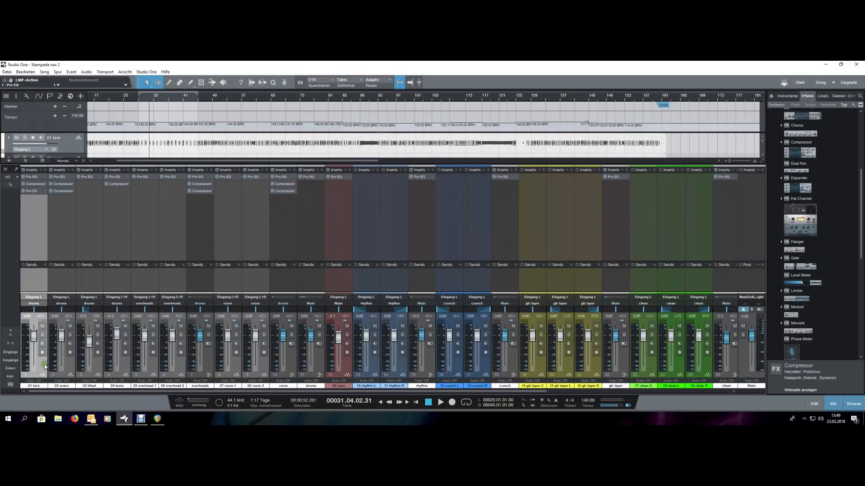
{"action": "scroll", "coordinate": [262, 98], "scroll_direction": "down", "scroll_amount": 2}
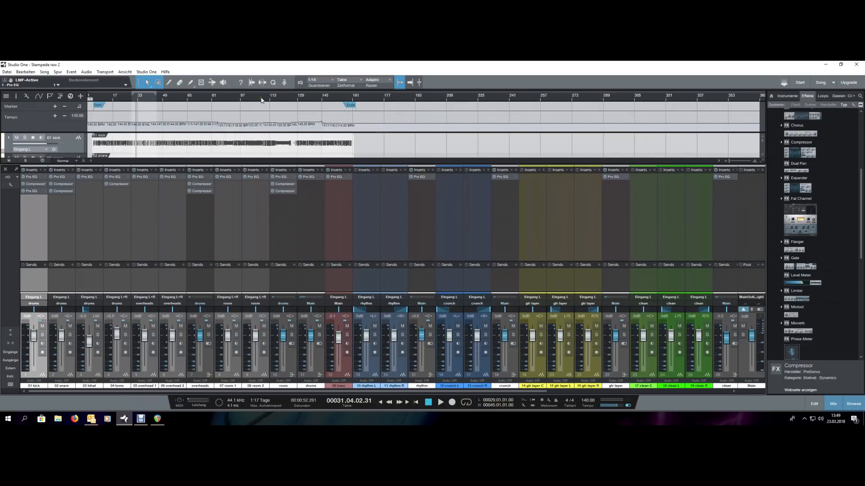
{"action": "scroll", "coordinate": [91, 99], "scroll_direction": "up", "scroll_amount": 2}
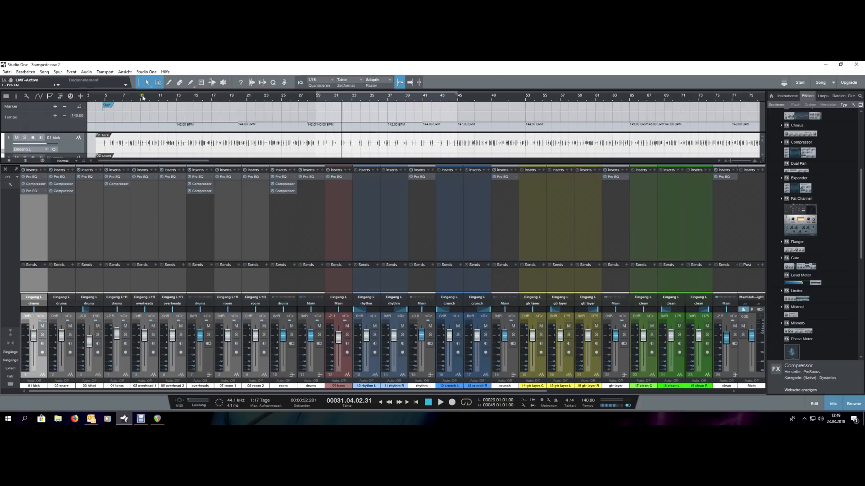
- Set the loop range from bar 13 to bar 29, turn on looping and play the section
{"action": "left_click", "coordinate": [140, 97]}
{"action": "key", "text": "space"}
{"action": "left_click", "coordinate": [177, 97]}
{"action": "key", "text": "space"}
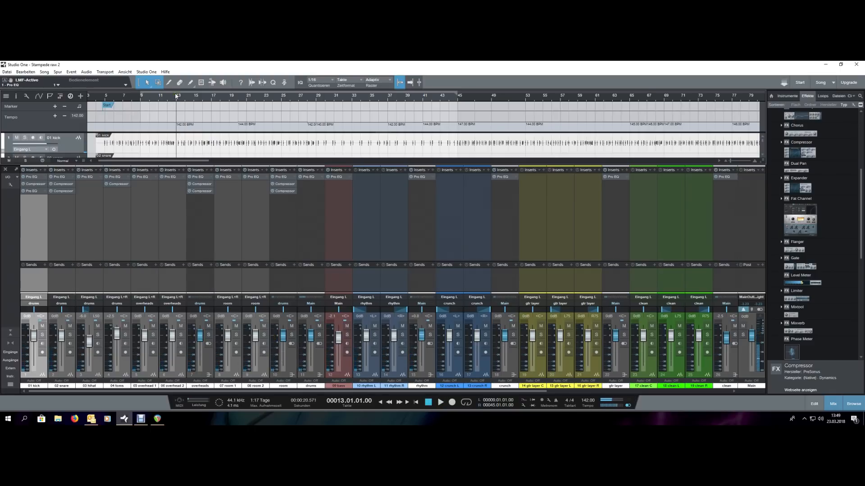
{"action": "left_click", "coordinate": [175, 97]}
{"action": "left_click", "coordinate": [177, 98], "text": "ctrl"}
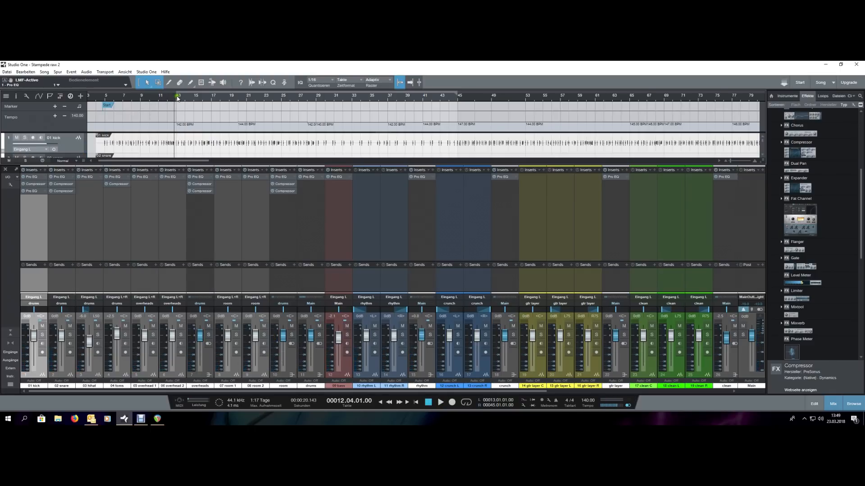
{"action": "left_click_drag", "start_coordinate": [181, 101], "coordinate": [246, 100]}
{"action": "key", "text": "KP_Divide"}
{"action": "key", "text": "space"}
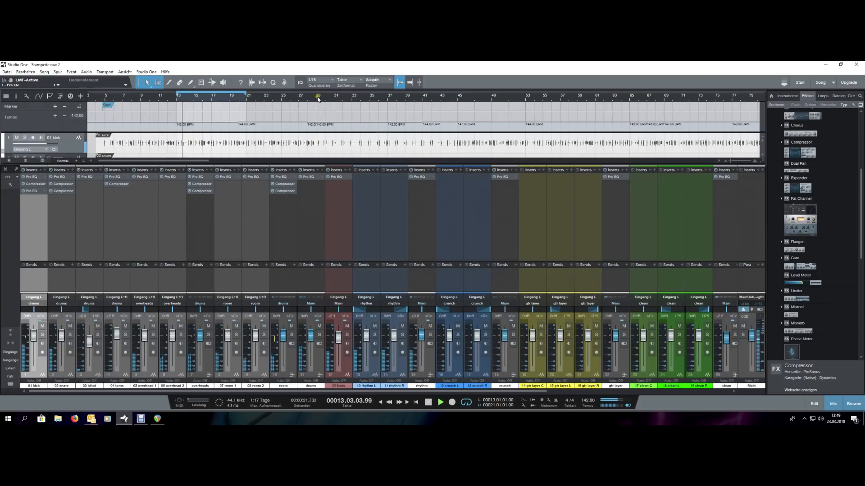
{"action": "left_click", "coordinate": [317, 99], "text": "alt"}
{"action": "left_click", "coordinate": [42, 337]}
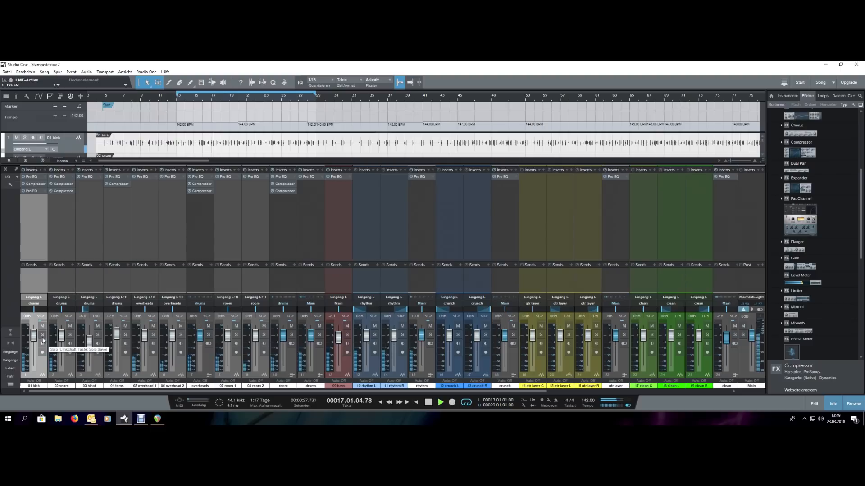
{"action": "key", "text": "space"}
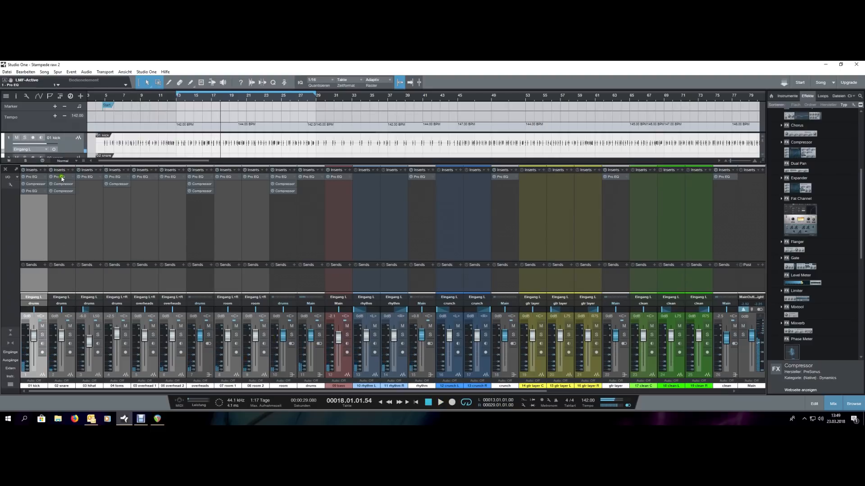
- Lower the high-mid frequency and set the HF gain to 14.40 dB in the 02 snare channel's Pro EQ during playback
{"action": "double_click", "coordinate": [62, 179]}
{"action": "key", "text": "space"}
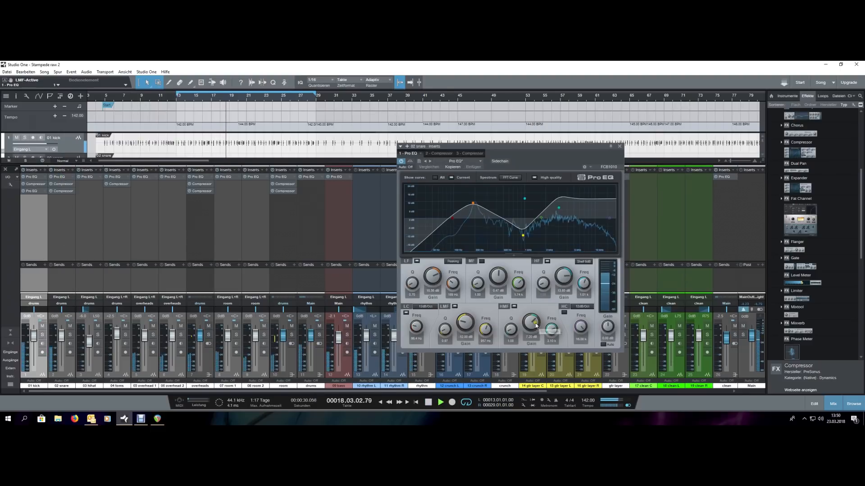
{"action": "left_click_drag", "start_coordinate": [551, 328], "coordinate": [551, 333]}
{"action": "mouse_move", "coordinate": [566, 280]}
{"action": "left_mouse_down"}
{"action": "mouse_move", "coordinate": [580, 284]}
{"action": "mouse_move", "coordinate": [560, 288]}
{"action": "left_mouse_up"}
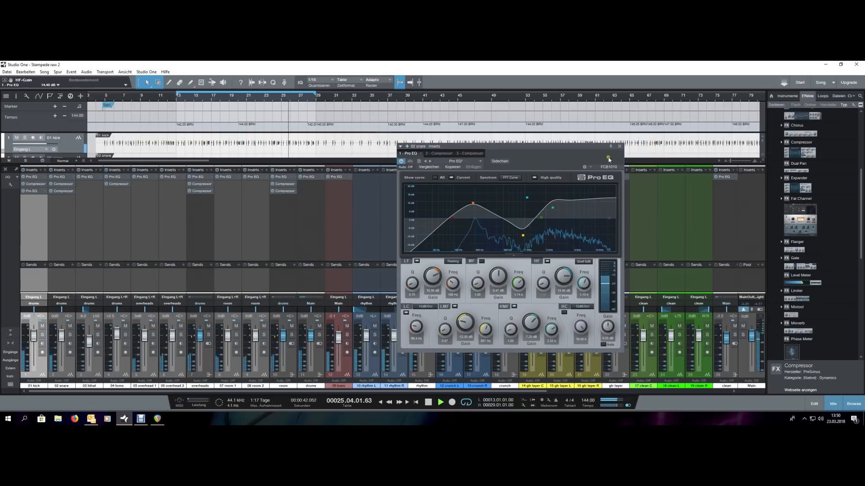
{"action": "left_click", "coordinate": [619, 147]}
{"action": "key", "text": "space"}
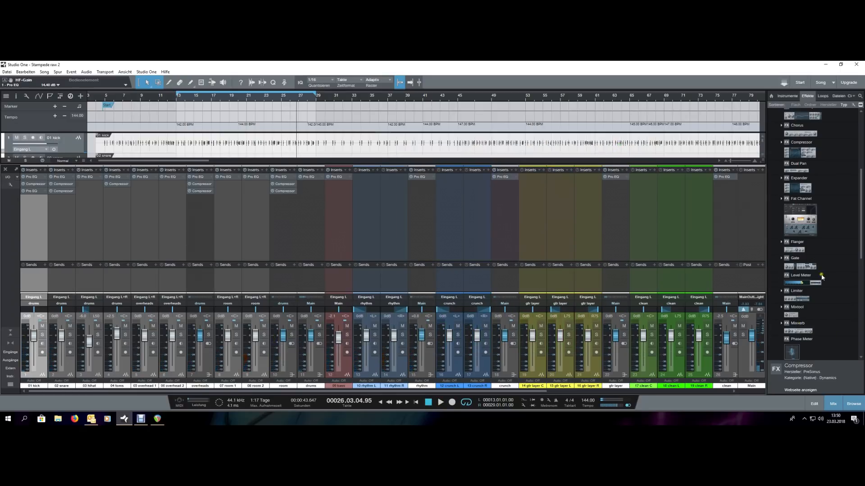
{"action": "scroll", "coordinate": [805, 154], "scroll_direction": "up", "scroll_amount": 1}
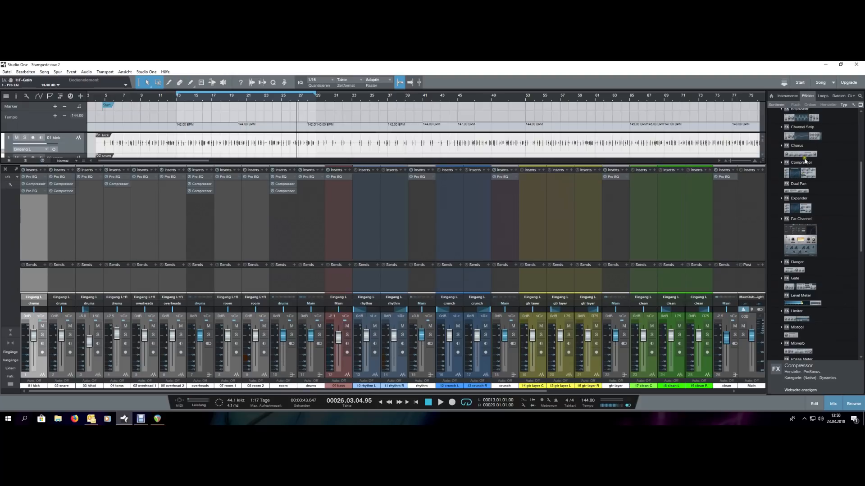
{"action": "left_click_drag", "start_coordinate": [802, 162], "coordinate": [228, 184]}
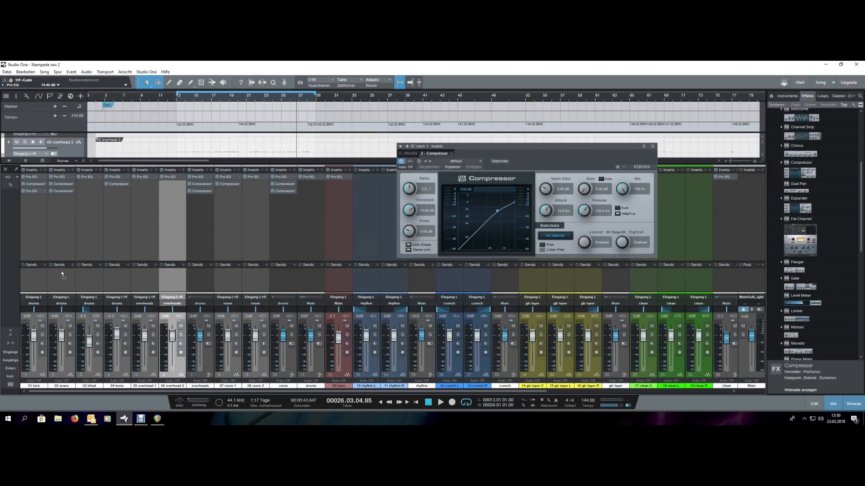
{"action": "left_click", "coordinate": [226, 199]}
{"action": "right_click", "coordinate": [227, 184]}
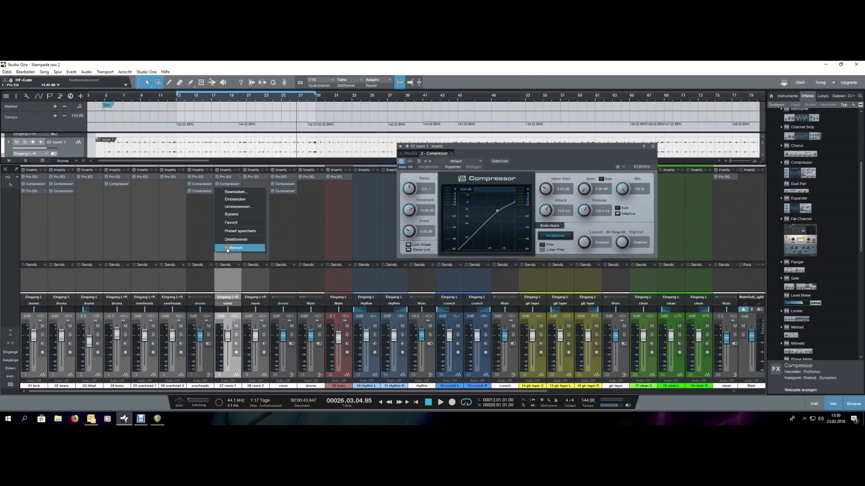
{"action": "left_click", "coordinate": [229, 248]}
- Enlarge the mixer's sends area and add a Compressor as a new effect channel fed by a send from 01 kick
{"action": "left_click", "coordinate": [33, 242]}
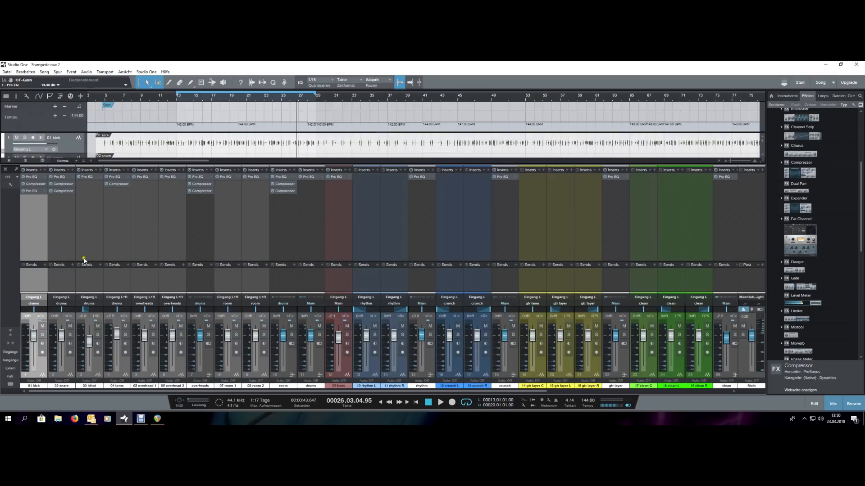
{"action": "left_click_drag", "start_coordinate": [86, 261], "coordinate": [86, 240]}
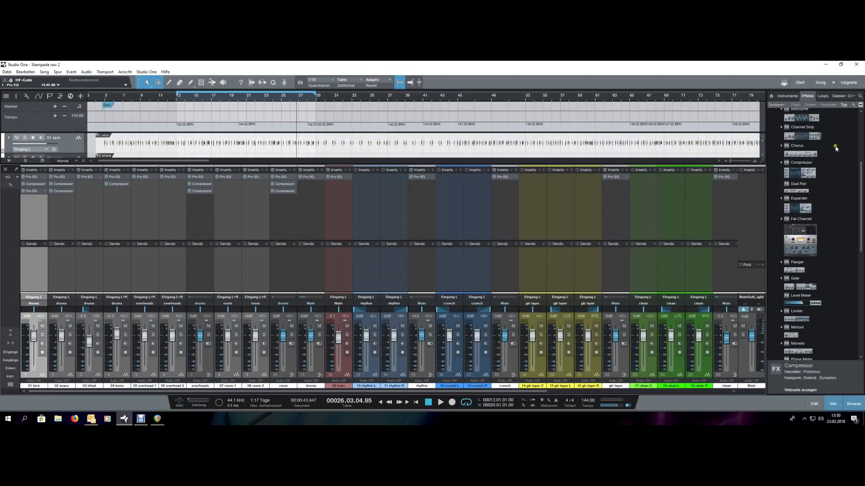
{"action": "left_click_drag", "start_coordinate": [813, 174], "coordinate": [48, 267]}
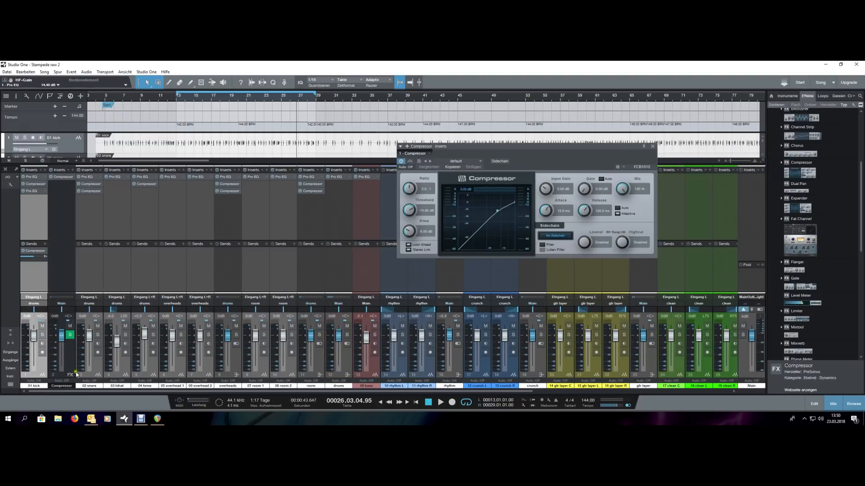
- Route the new Compressor effect channel's output to the drums bus and rename the channel "ki para comp"
{"action": "left_click", "coordinate": [62, 305]}
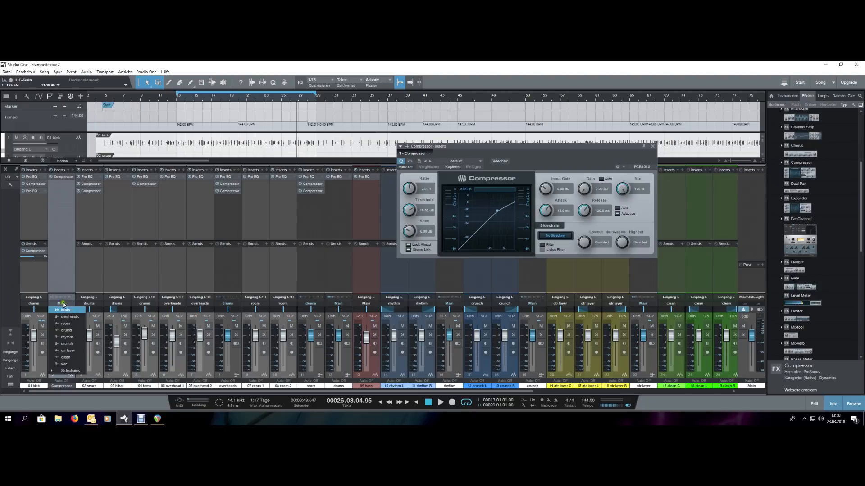
{"action": "left_click", "coordinate": [71, 330]}
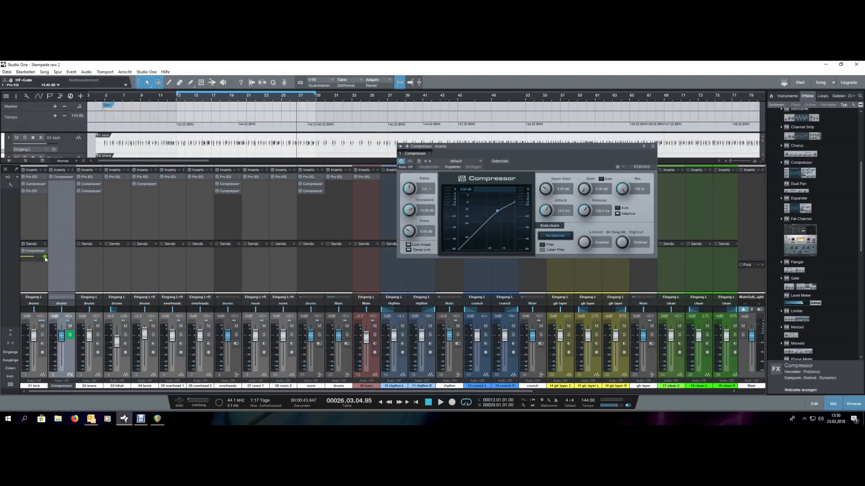
{"action": "double_click", "coordinate": [64, 386]}
{"action": "type", "text": "ki para comp"}
{"action": "key", "text": "Return"}
{"action": "left_click", "coordinate": [654, 147]}
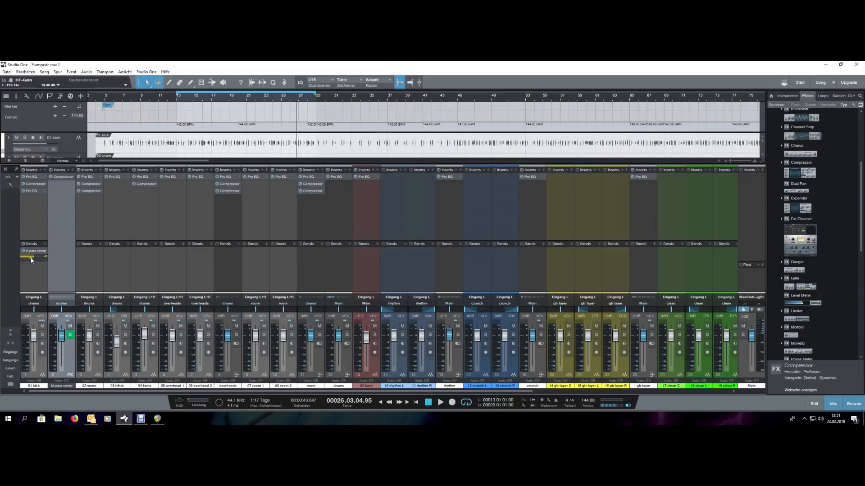
{"action": "mouse_move", "coordinate": [32, 258]}
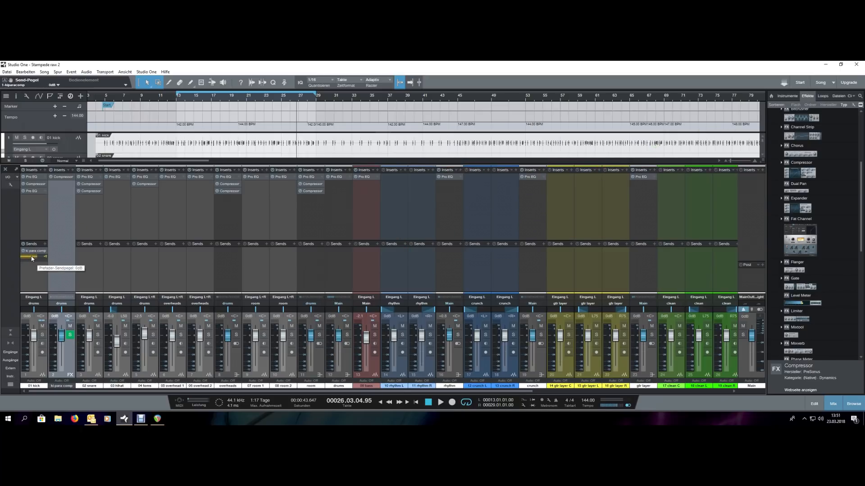
- Solo the ki para comp channel, play it briefly and open its Compressor
{"action": "left_click", "coordinate": [70, 334]}
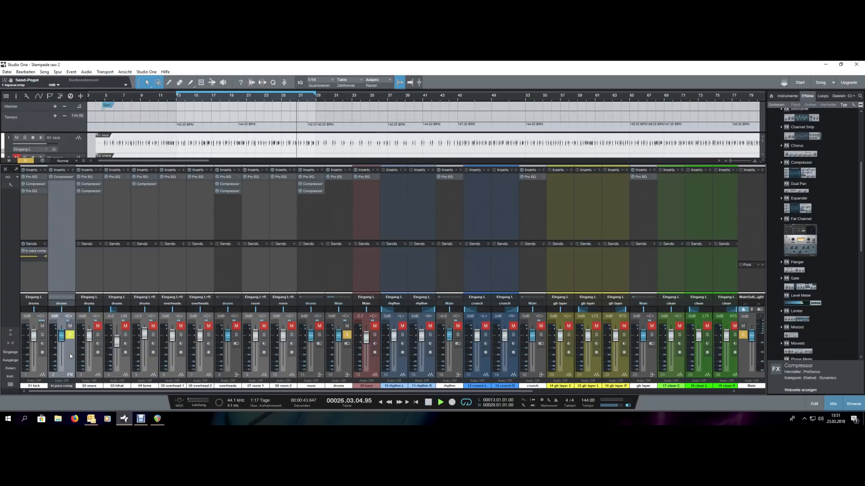
{"action": "key", "text": "space"}
{"action": "key", "text": "space"}
{"action": "left_click", "coordinate": [63, 176]}
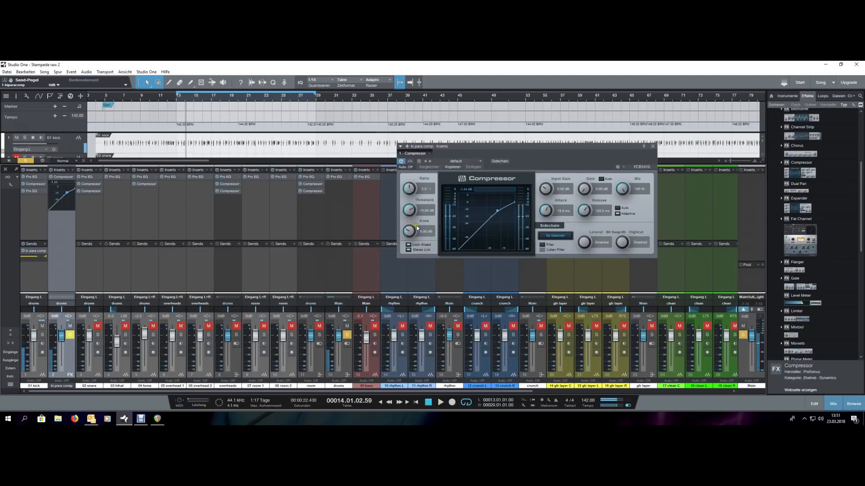
- Set the Compressor's ratio to 11.4:1, reduce the knee to 0.10 dB and shorten the release
{"action": "left_click_drag", "start_coordinate": [412, 211], "coordinate": [412, 267]}
{"action": "left_click", "coordinate": [408, 245]}
{"action": "left_click_drag", "start_coordinate": [410, 193], "coordinate": [409, 190]}
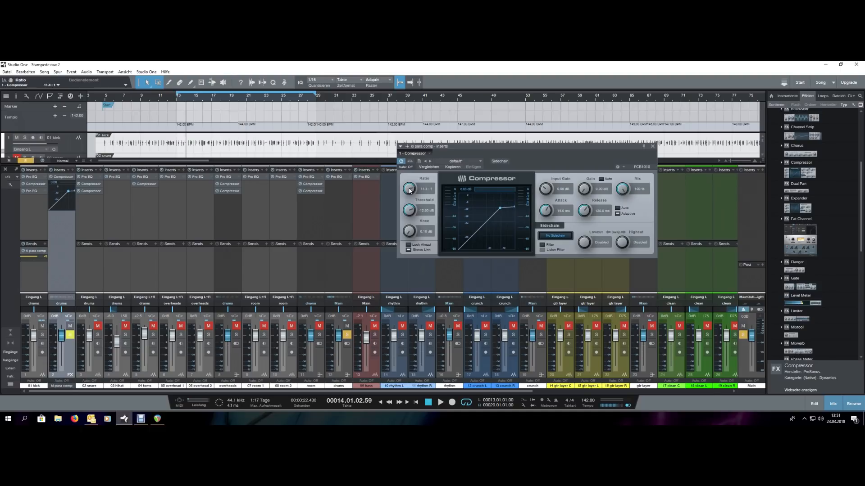
{"action": "left_click_drag", "start_coordinate": [582, 212], "coordinate": [577, 231]}
{"action": "left_click", "coordinate": [71, 183]}
{"action": "left_click", "coordinate": [64, 177]}
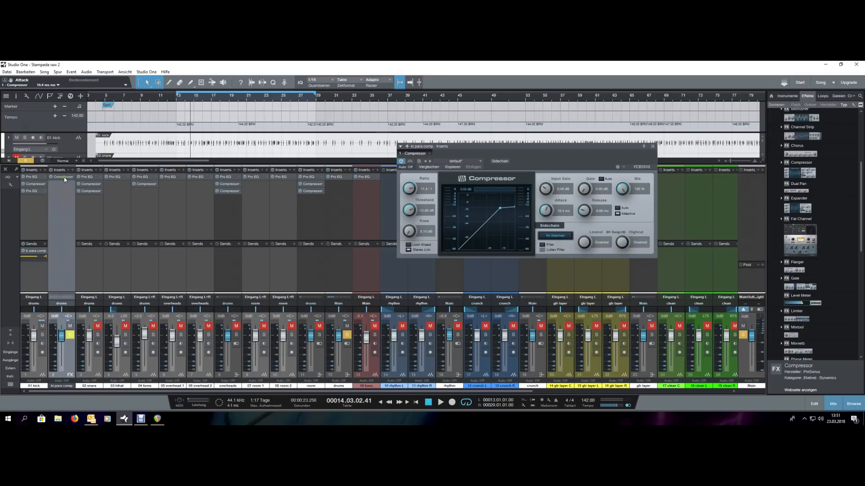
- Lower the Compressor's threshold to about -28 dB and set the release to about 10.8 ms during playback
{"action": "key", "text": "space"}
{"action": "left_click_drag", "start_coordinate": [408, 210], "coordinate": [416, 239]}
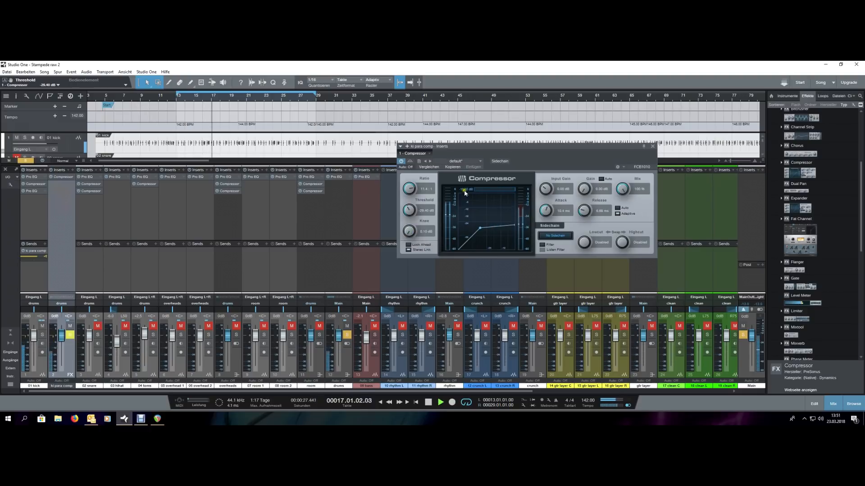
{"action": "mouse_move", "coordinate": [584, 210]}
{"action": "left_mouse_down"}
{"action": "mouse_move", "coordinate": [581, 185]}
{"action": "mouse_move", "coordinate": [579, 201]}
{"action": "left_mouse_up"}
{"action": "key", "text": "space"}
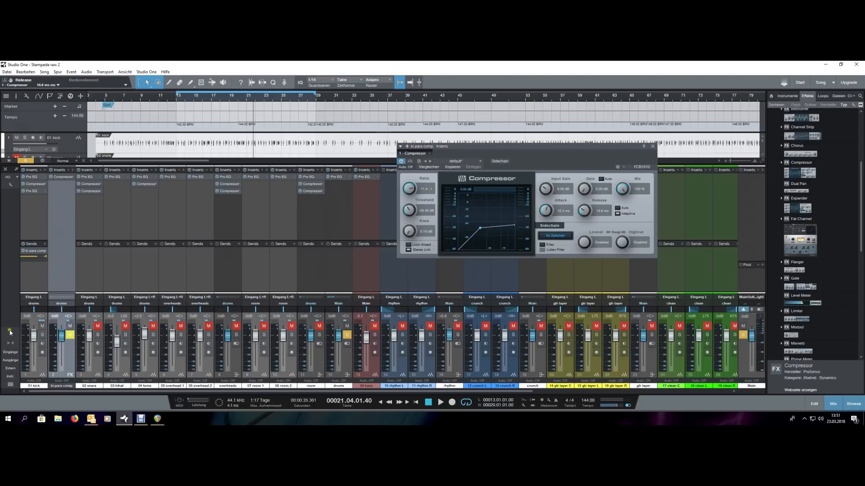
- Unsolo the ki para comp channel, compare it muted and unmuted in the mix, and pull its fader fully down
{"action": "left_click", "coordinate": [70, 335]}
{"action": "key", "text": "space"}
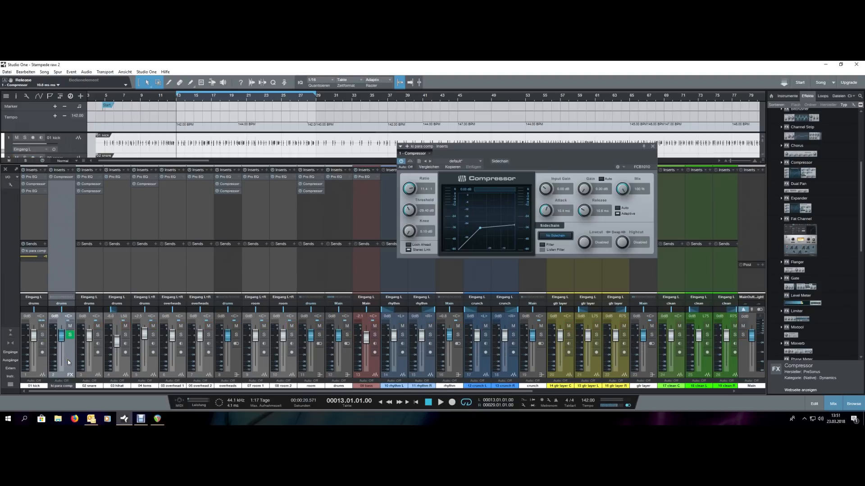
{"action": "left_click", "coordinate": [69, 326]}
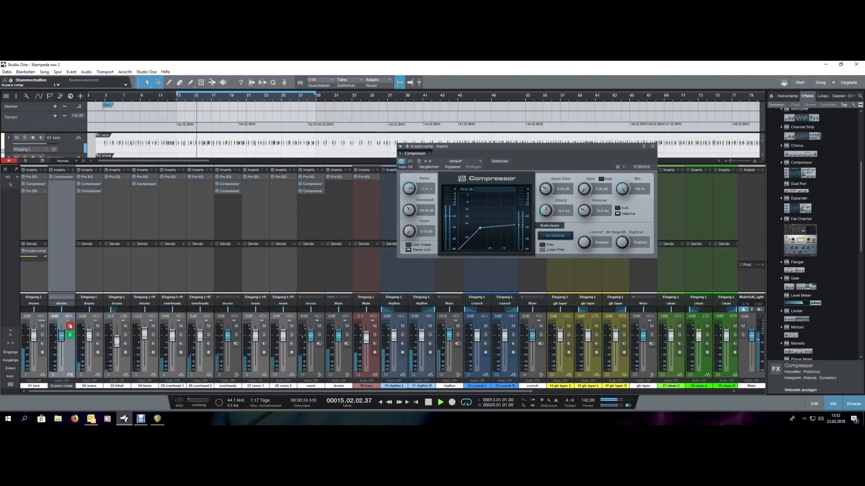
{"action": "left_click", "coordinate": [69, 326]}
{"action": "left_click_drag", "start_coordinate": [62, 335], "coordinate": [63, 369]}
{"action": "key", "text": "space"}
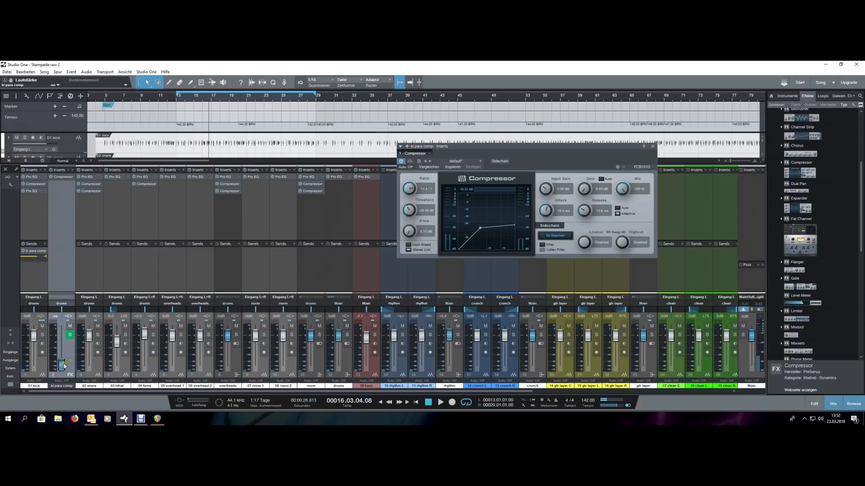
- Raise the ki para comp fader to about -7.5 dB during playback and compare the mix with the channel muted
{"action": "key", "text": "space"}
{"action": "left_click_drag", "start_coordinate": [62, 367], "coordinate": [63, 342]}
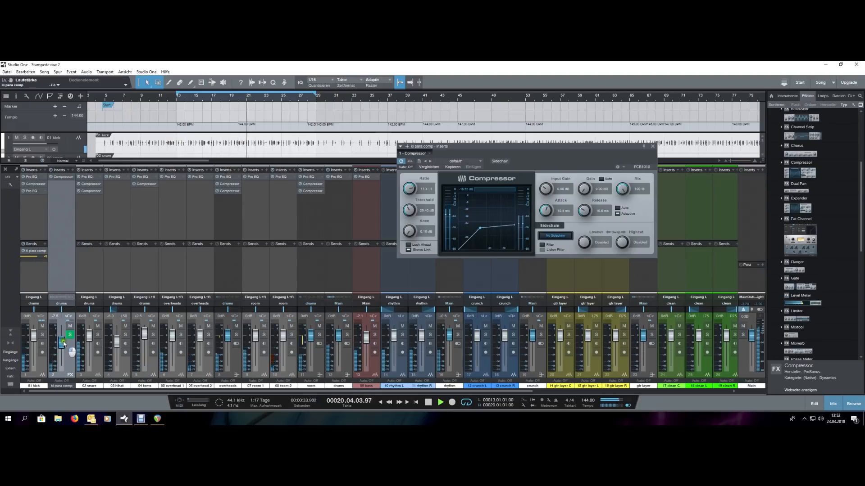
{"action": "left_click", "coordinate": [70, 326]}
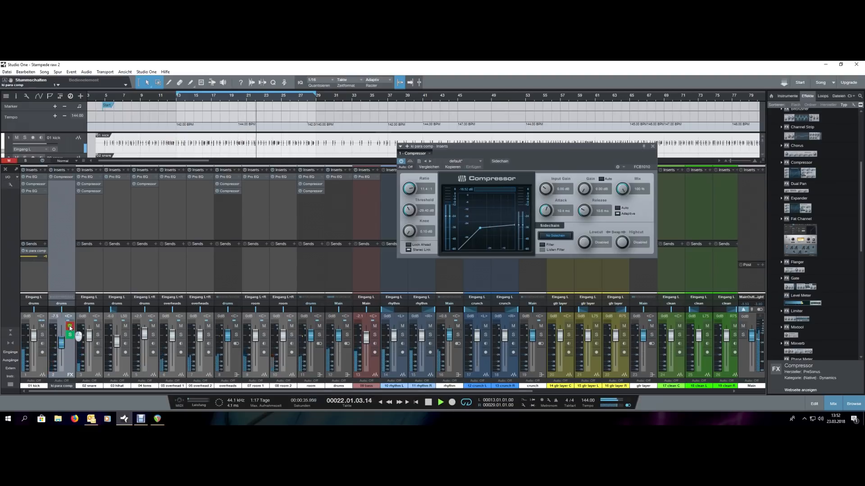
{"action": "left_click", "coordinate": [69, 326]}
{"action": "left_click", "coordinate": [70, 335]}
{"action": "key", "text": "space"}
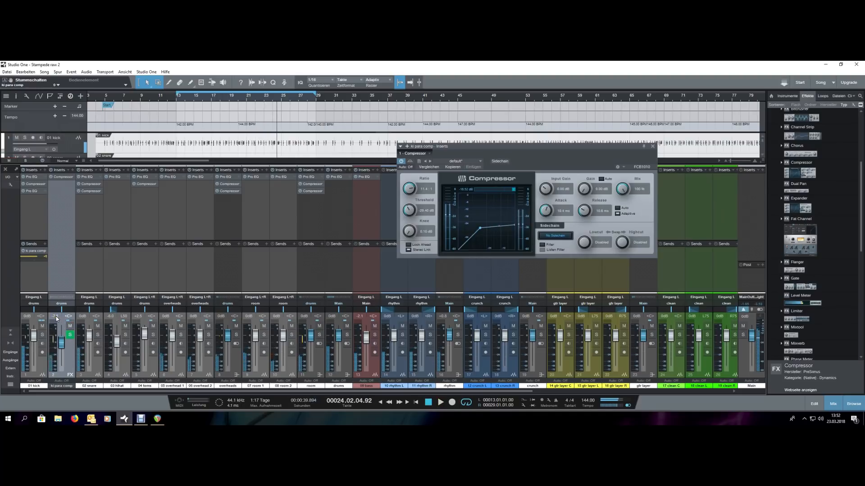
- Set the ki para comp channel's volume to -8 dB and play the mix briefly
{"action": "left_click", "coordinate": [57, 319]}
{"action": "type", "text": "-8"}
{"action": "key", "text": "Return"}
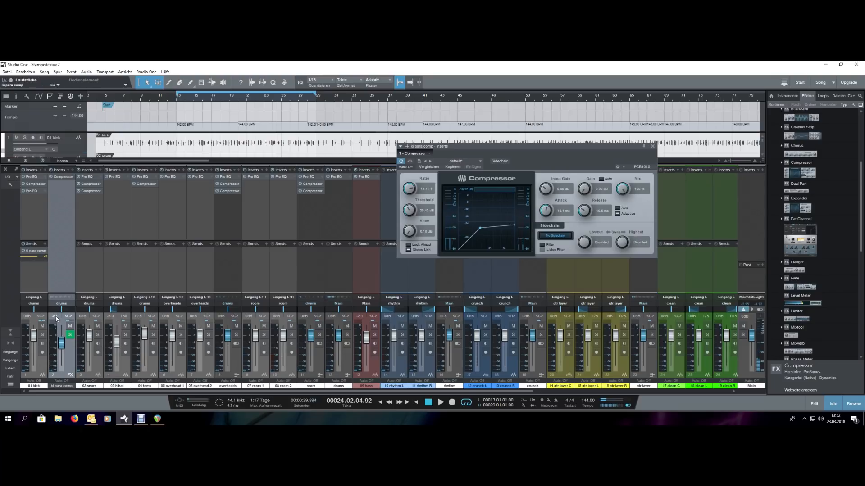
{"action": "key", "text": "space"}
{"action": "key", "text": "space"}
{"action": "left_click", "coordinate": [57, 319]}
{"action": "key", "text": "Return"}
{"action": "left_click", "coordinate": [41, 367]}
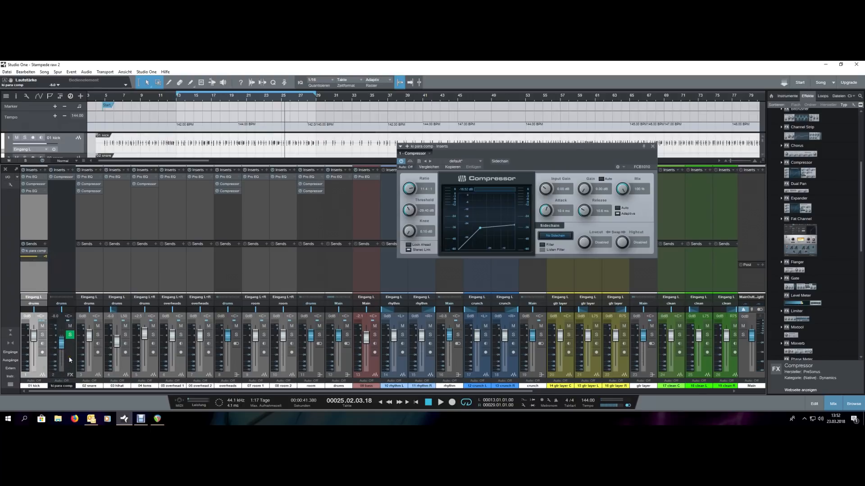
{"action": "left_click", "coordinate": [70, 359]}
{"action": "left_click", "coordinate": [45, 361]}
{"action": "left_click", "coordinate": [29, 316]}
{"action": "left_click", "coordinate": [69, 359]}
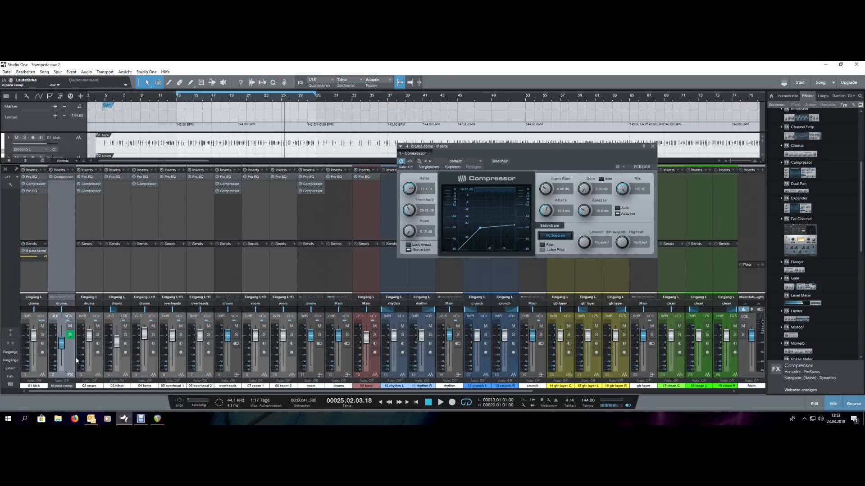
- Pull the ki para comp fader fully down, set the 01 kick channel's volume to -2 dB and play the mix
{"action": "left_click_drag", "start_coordinate": [61, 343], "coordinate": [70, 367]}
{"action": "key", "text": "space"}
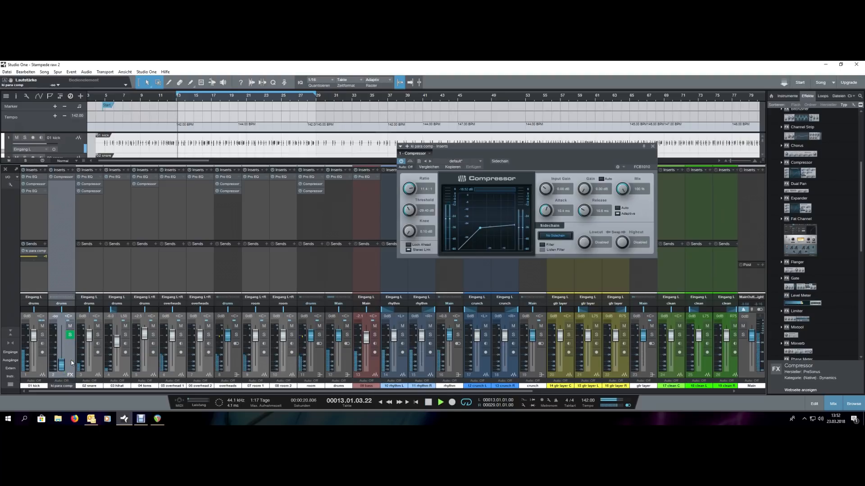
{"action": "key", "text": "space"}
{"action": "left_click", "coordinate": [28, 318]}
{"action": "type", "text": "-2"}
{"action": "key", "text": "Return"}
{"action": "key", "text": "space"}
{"action": "key", "text": "space"}
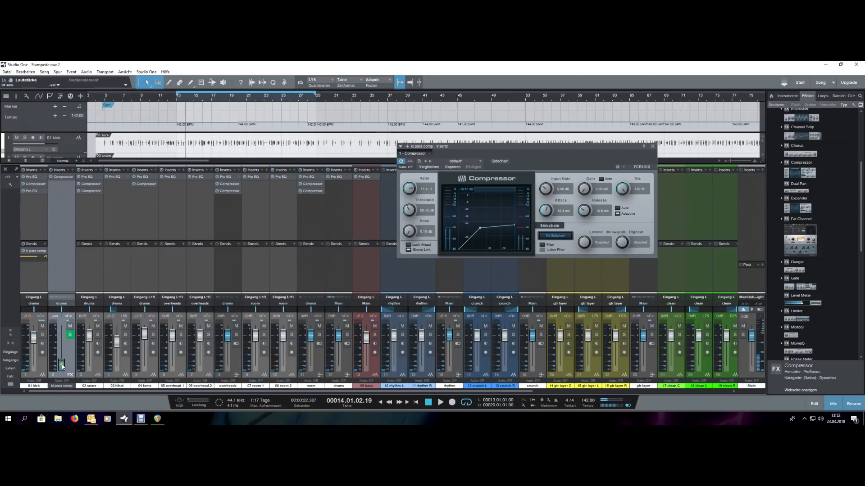
- Play the mix, bring the ki para comp fader back up and set its volume to -6 dB
{"action": "key", "text": "space"}
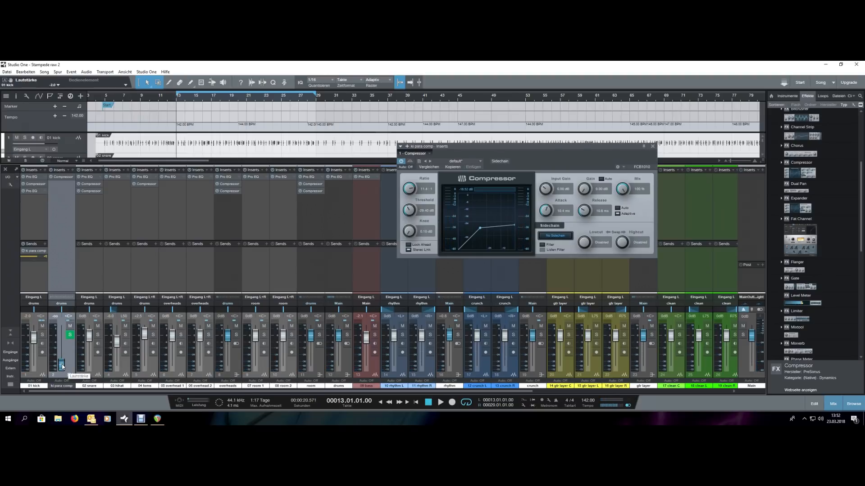
{"action": "key", "text": "space"}
{"action": "left_click_drag", "start_coordinate": [62, 365], "coordinate": [64, 336]}
{"action": "left_click", "coordinate": [59, 317]}
{"action": "type", "text": "-6"}
{"action": "key", "text": "Return"}
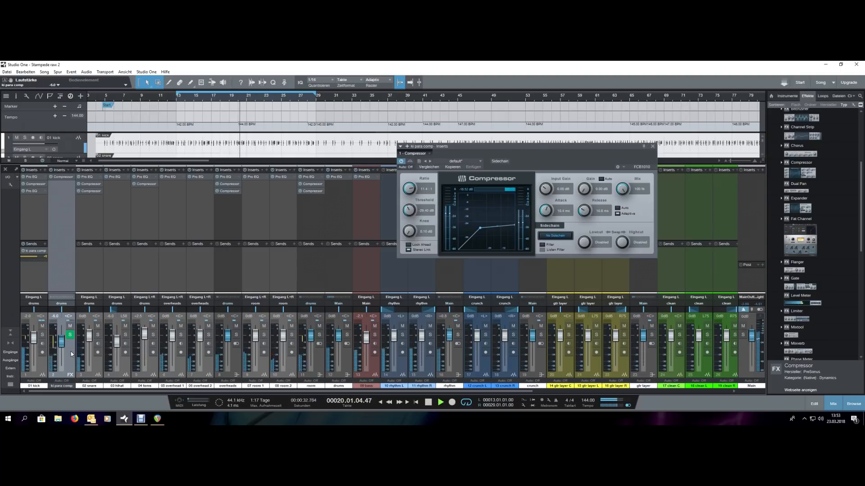
- Shorten the ki para comp Compressor's release to 7.22 ms, then close the effect and stop playback
{"action": "left_click_drag", "start_coordinate": [584, 211], "coordinate": [584, 214]}
{"action": "left_click", "coordinate": [234, 101]}
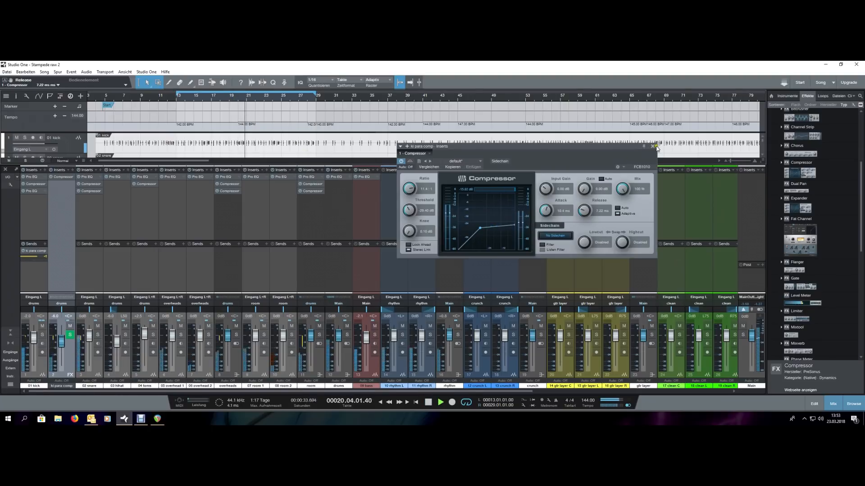
{"action": "left_click", "coordinate": [652, 147]}
{"action": "key", "text": "space"}
- Copy the ki para comp Compressor to the 02 snare sends as a new effect channel and name it snr para comp
{"action": "left_click", "coordinate": [98, 369]}
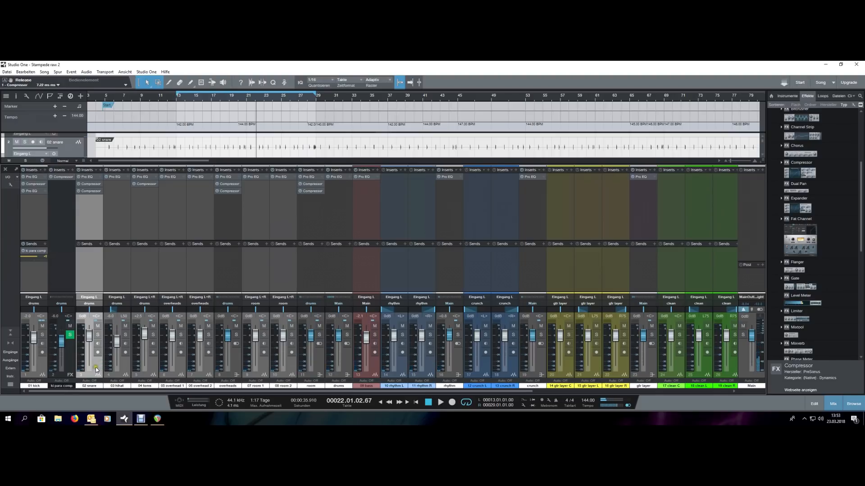
{"action": "left_click_drag", "start_coordinate": [63, 178], "coordinate": [100, 260]}
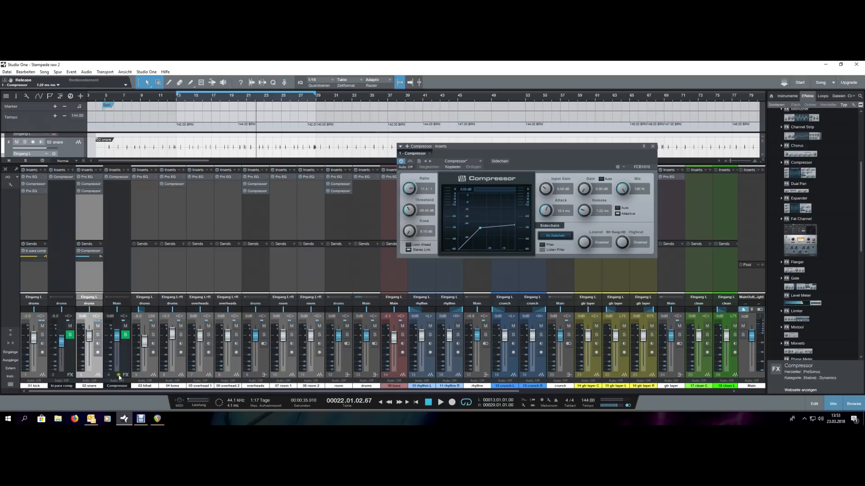
{"action": "left_click", "coordinate": [120, 386]}
{"action": "double_click", "coordinate": [117, 385]}
{"action": "type", "text": "snr"}
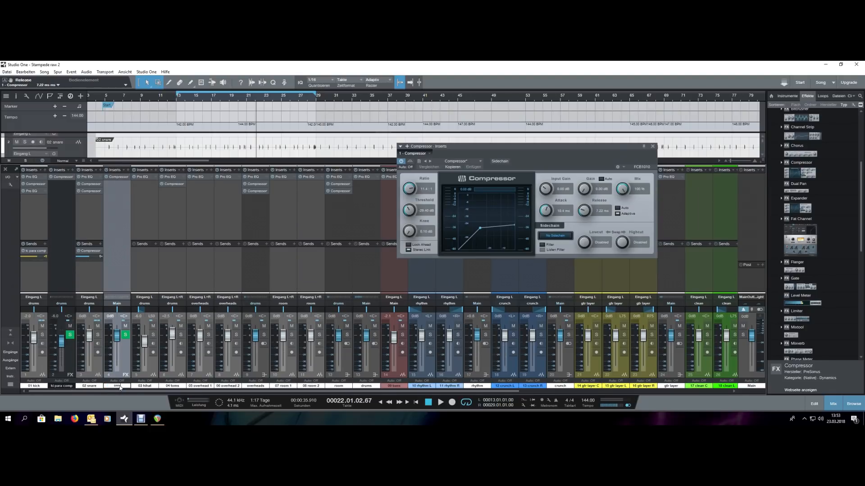
{"action": "type", "text": " para comp"}
{"action": "key", "text": "Return"}
- Route the snr para comp channel's output to the drums bus
{"action": "left_click", "coordinate": [115, 303]}
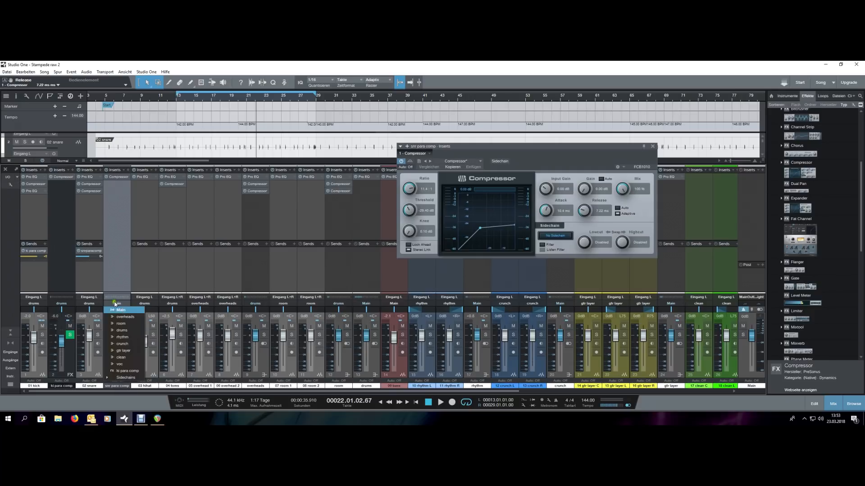
{"action": "left_click", "coordinate": [123, 332]}
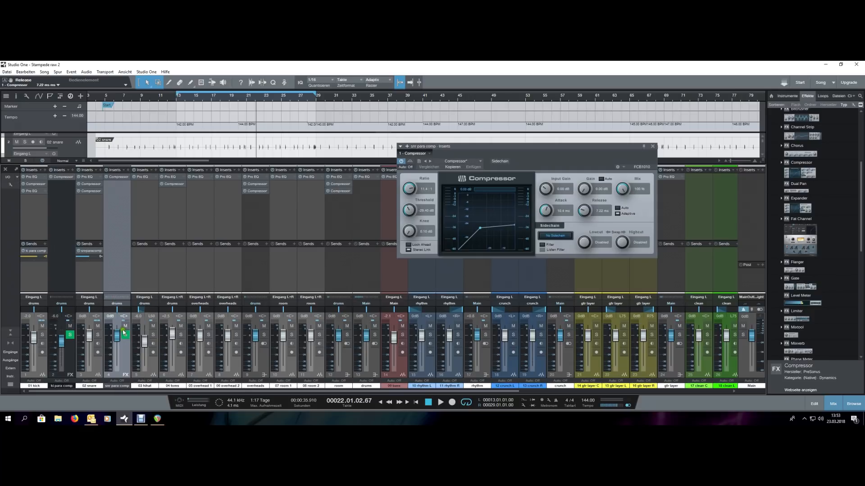
{"action": "left_click", "coordinate": [74, 357]}
{"action": "left_click", "coordinate": [99, 365]}
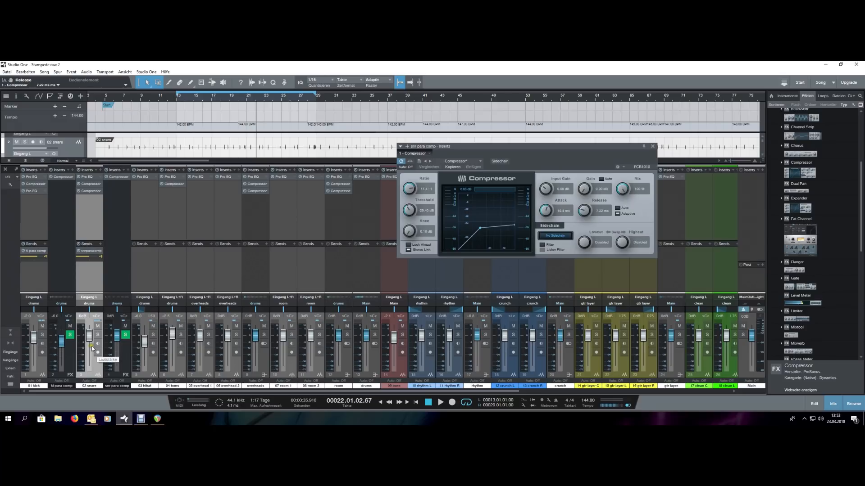
- Solo the snr para comp channel and play it back to hear the compressed snare
{"action": "left_click", "coordinate": [124, 357]}
{"action": "left_click", "coordinate": [120, 177]}
{"action": "left_click", "coordinate": [120, 177]}
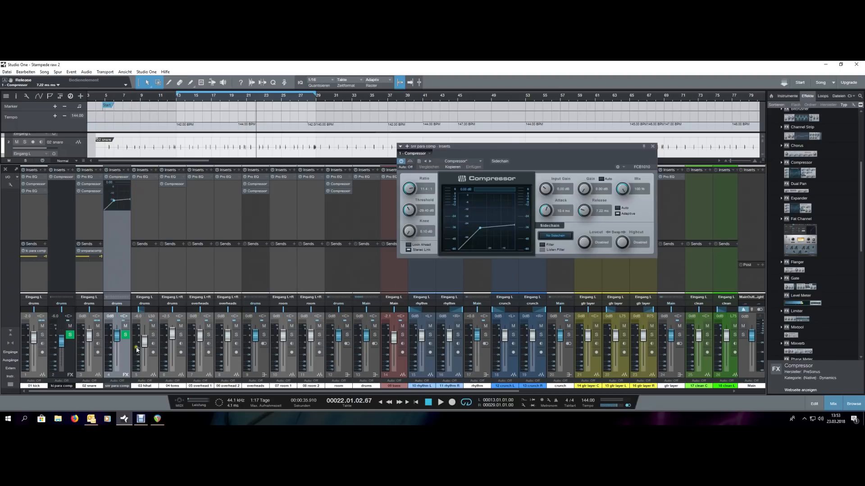
{"action": "left_click", "coordinate": [126, 334]}
{"action": "key", "text": "space"}
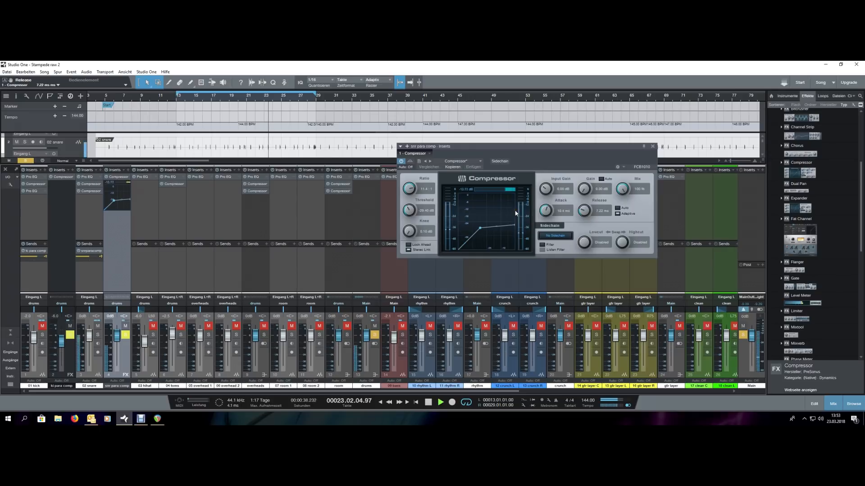
- Set the snr para comp Compressor's attack to 0.10 ms and release to 103.2 ms, and enable Look Ahead during playback
{"action": "key", "text": "space"}
{"action": "left_click_drag", "start_coordinate": [545, 210], "coordinate": [548, 256]}
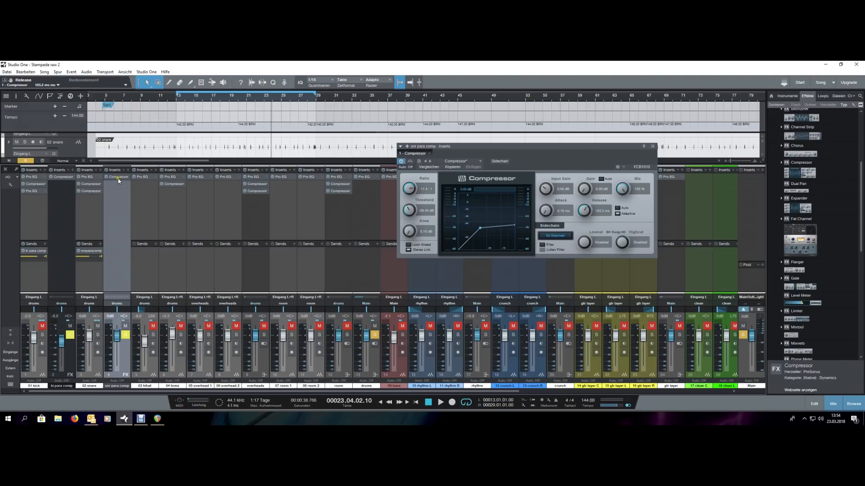
{"action": "left_click_drag", "start_coordinate": [529, 150], "coordinate": [520, 170]}
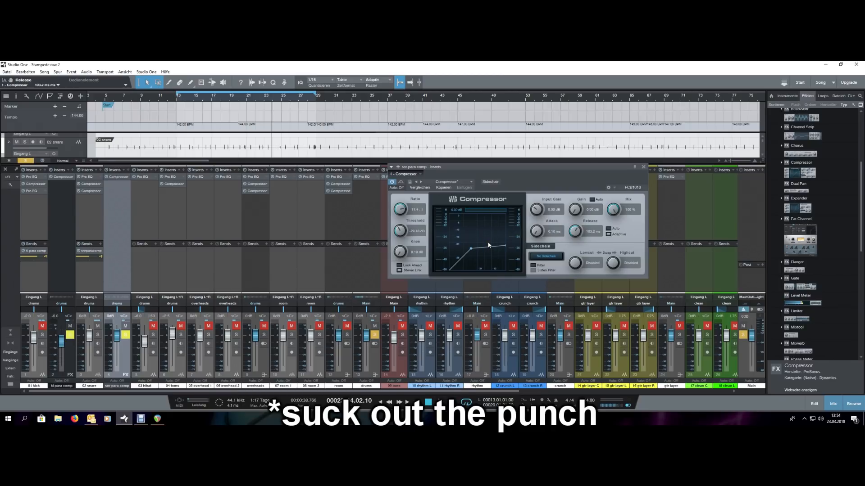
{"action": "key", "text": "space"}
{"action": "left_click", "coordinate": [399, 266]}
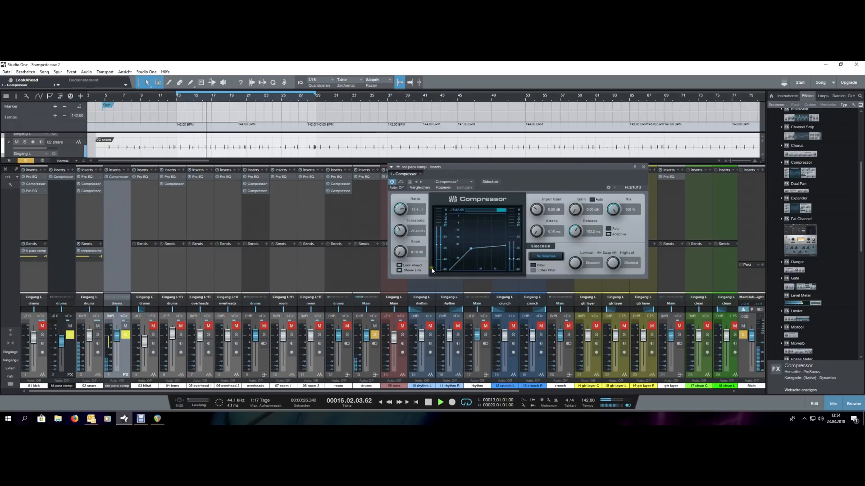
{"action": "key", "text": "space"}
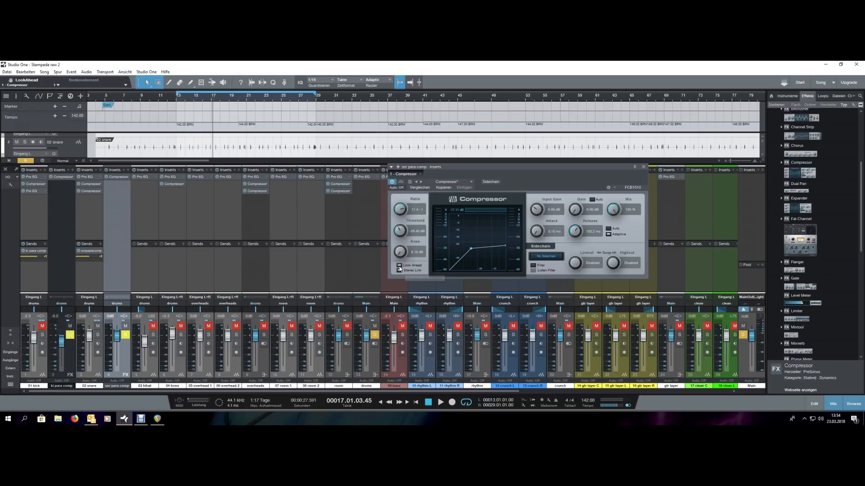
- Raise the snr para comp Compressor's gain to 15.36 dB during playback, comparing the sound with the effect bypassed
{"action": "key", "text": "space"}
{"action": "scroll", "coordinate": [578, 213], "scroll_direction": "up", "scroll_amount": 10}
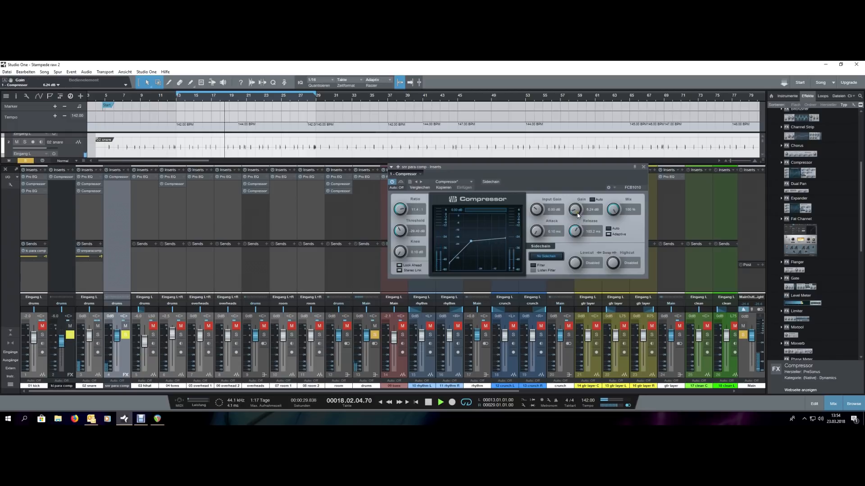
{"action": "left_click", "coordinate": [401, 182]}
{"action": "left_click", "coordinate": [401, 181]}
{"action": "scroll", "coordinate": [577, 212], "scroll_direction": "up", "scroll_amount": 2}
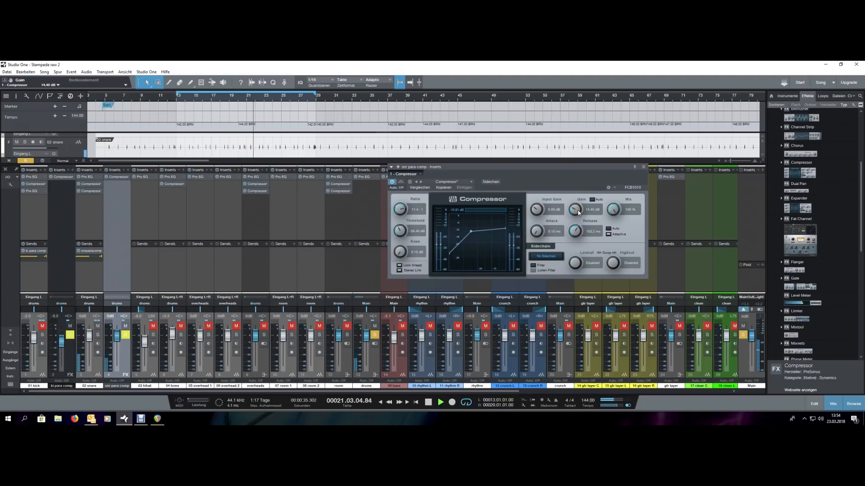
{"action": "scroll", "coordinate": [575, 212], "scroll_direction": "up", "scroll_amount": 1}
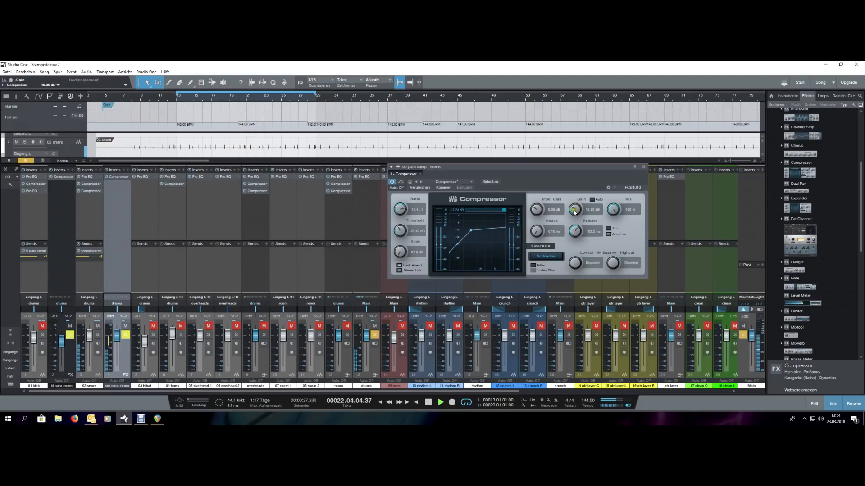
{"action": "left_click", "coordinate": [401, 182]}
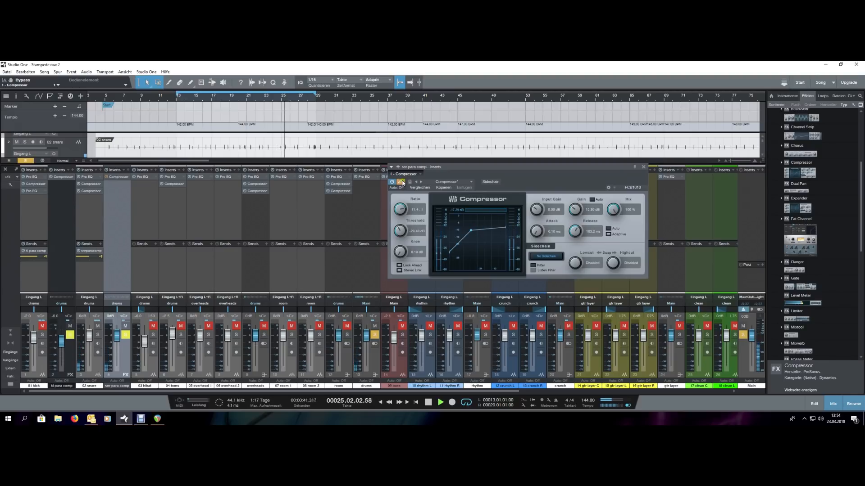
{"action": "left_click", "coordinate": [401, 182]}
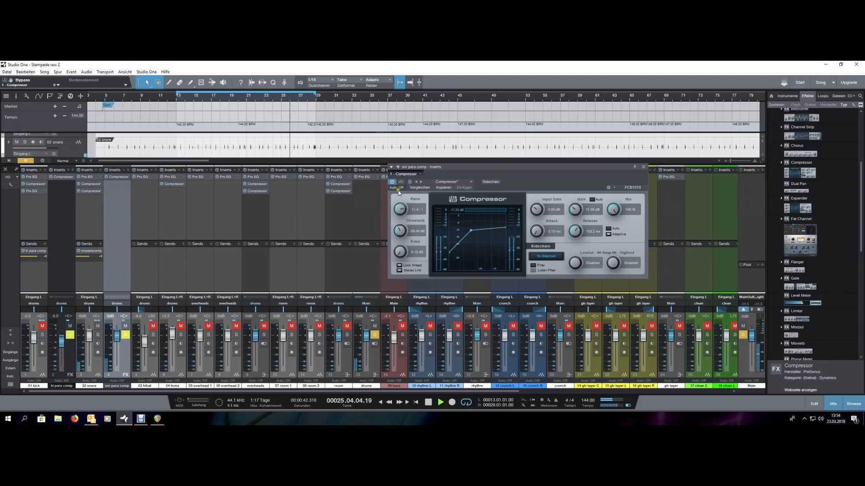
- Unsolo the snr para comp channel, lower its fader to about -5.8 dB and compare the mix with it muted
{"action": "left_click", "coordinate": [124, 335]}
{"action": "left_click", "coordinate": [125, 326]}
{"action": "key", "text": "space"}
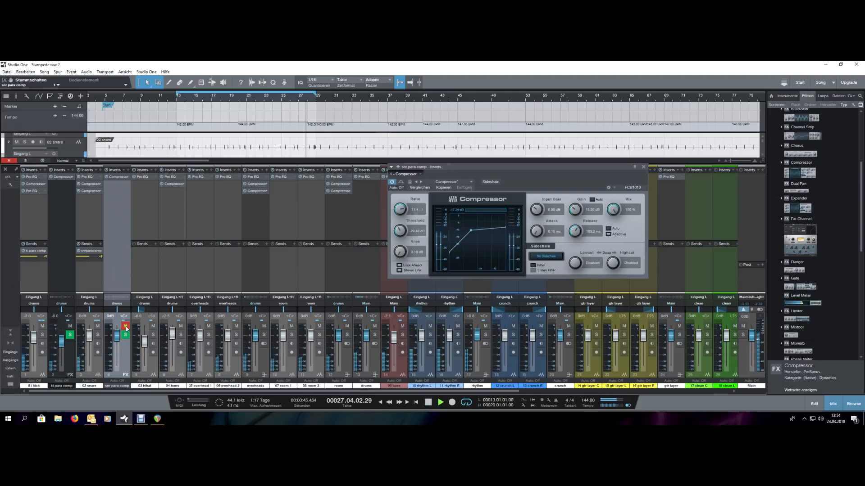
{"action": "left_click", "coordinate": [126, 326]}
{"action": "left_click_drag", "start_coordinate": [117, 335], "coordinate": [115, 341]}
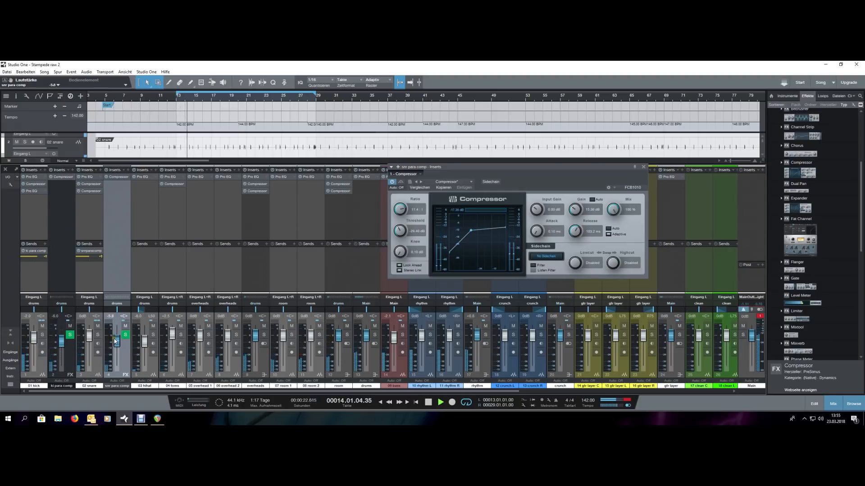
{"action": "left_click", "coordinate": [125, 326]}
{"action": "key", "text": "space"}
- Close the Compressor and add the RedlightDist distortion as the last insert on the 02 snare channel
{"action": "left_click", "coordinate": [91, 286]}
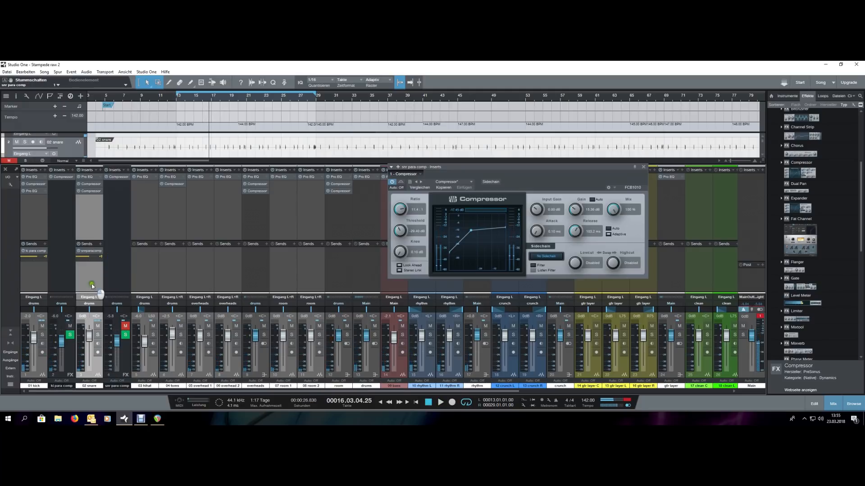
{"action": "left_click", "coordinate": [644, 167]}
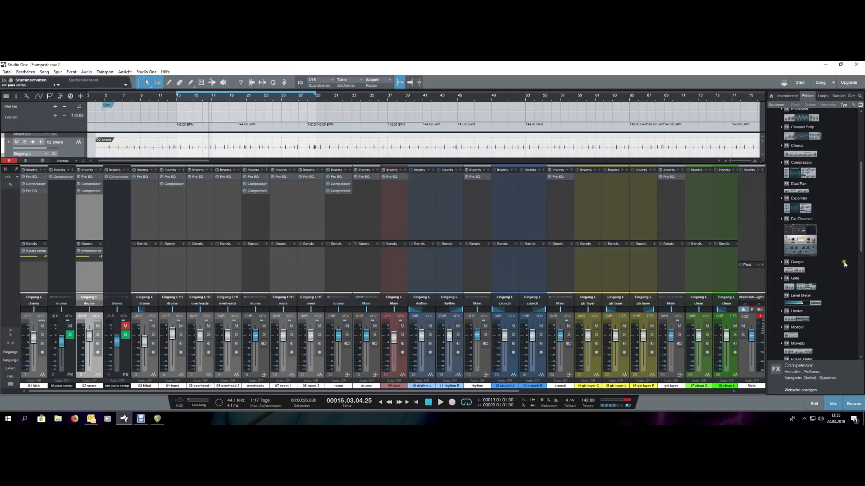
{"action": "scroll", "coordinate": [833, 268], "scroll_direction": "down", "scroll_amount": 8}
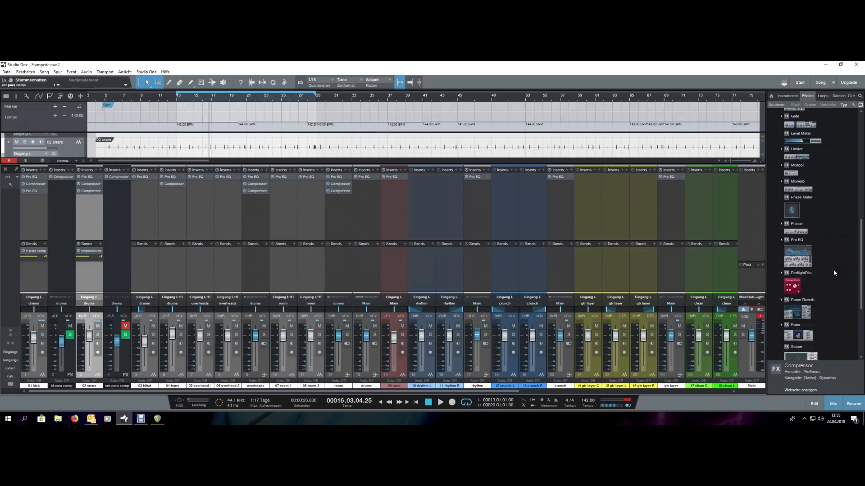
{"action": "scroll", "coordinate": [833, 272], "scroll_direction": "down", "scroll_amount": 1}
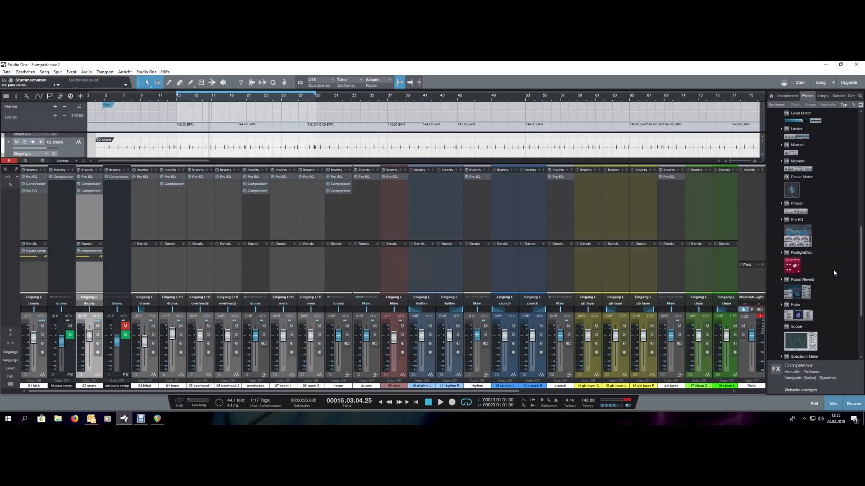
{"action": "left_click_drag", "start_coordinate": [825, 274], "coordinate": [804, 269]}
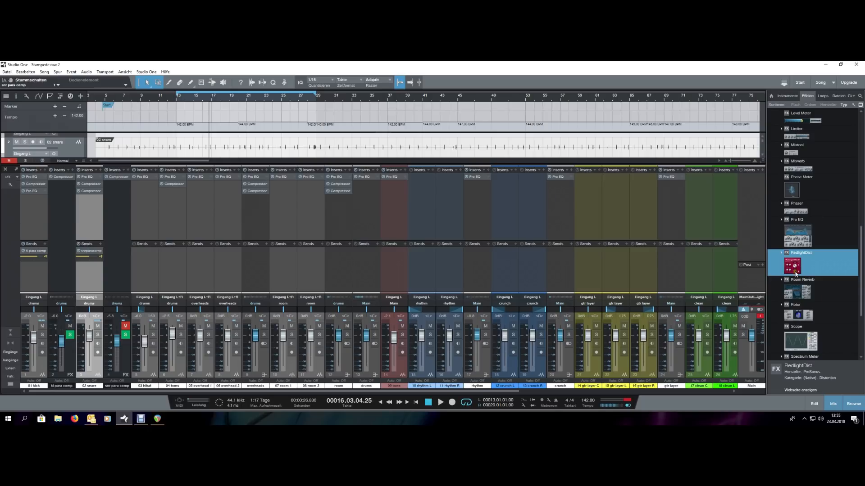
{"action": "left_click_drag", "start_coordinate": [815, 262], "coordinate": [82, 221]}
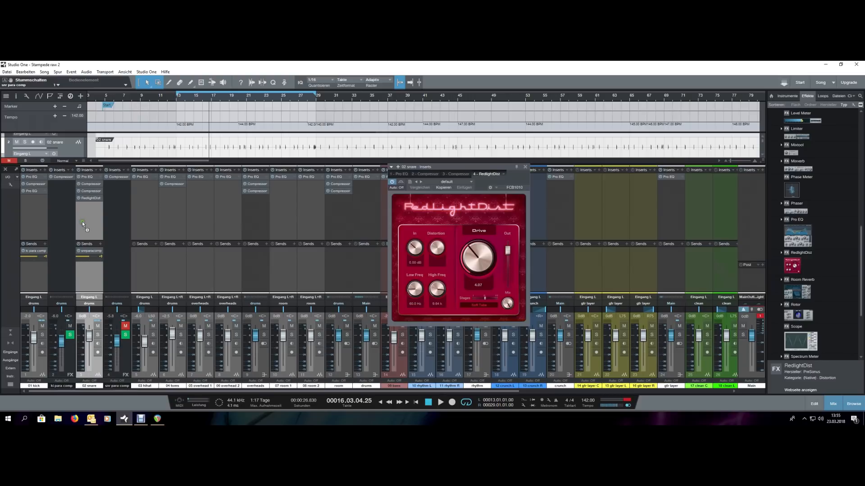
{"action": "left_click_drag", "start_coordinate": [483, 170], "coordinate": [490, 184]}
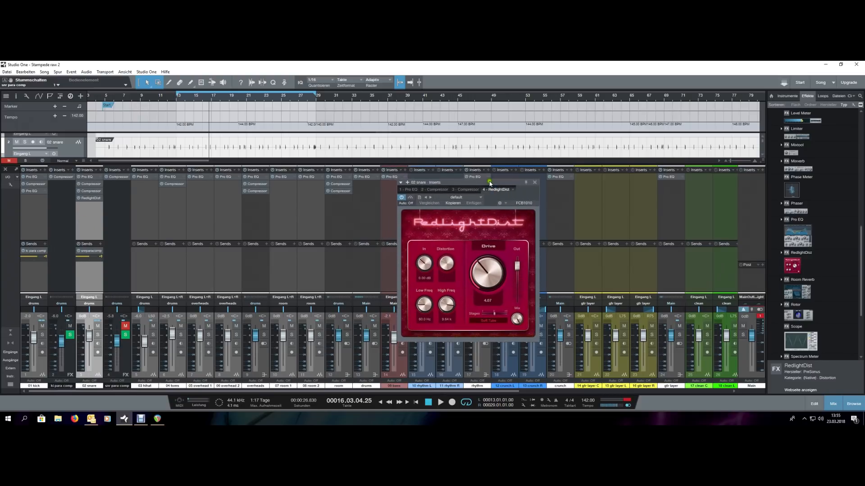
- Solo and play the 02 snare channel, and set RedlightDist to one stage with the Soft Tube type
{"action": "left_click", "coordinate": [98, 335]}
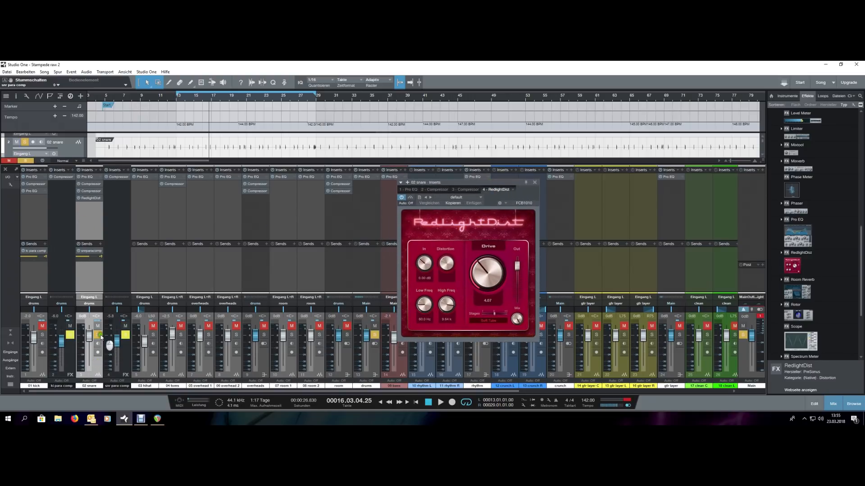
{"action": "key", "text": "space"}
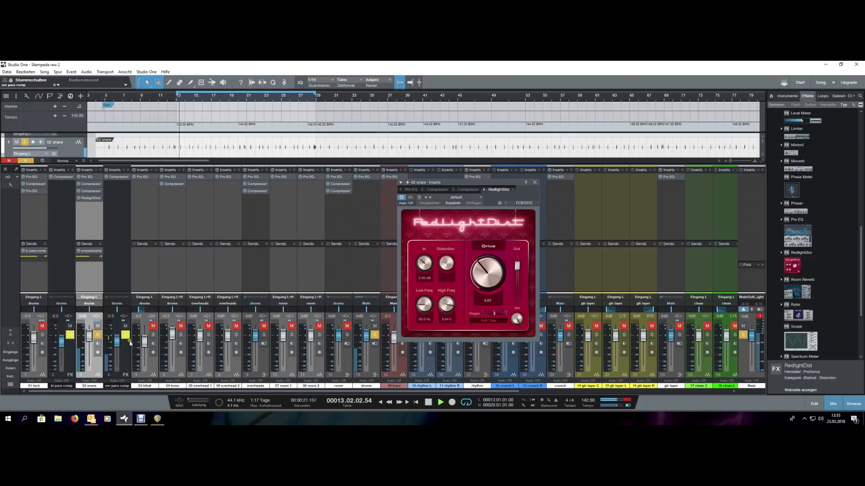
{"action": "left_click_drag", "start_coordinate": [494, 312], "coordinate": [483, 312]}
{"action": "left_click", "coordinate": [484, 320]}
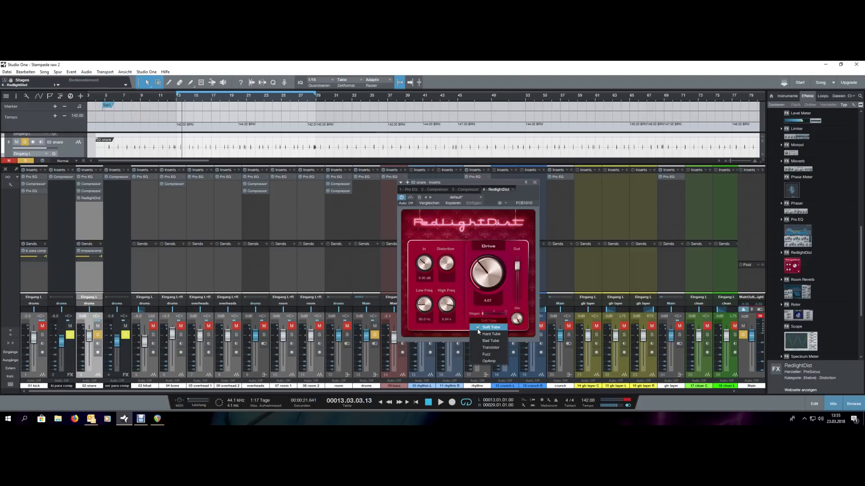
{"action": "left_click", "coordinate": [478, 331]}
- Set RedlightDist's low frequency to 20 Hz, high frequency to 16 kHz and Drive to 0, and play the snare
{"action": "left_click_drag", "start_coordinate": [439, 306], "coordinate": [436, 341]}
{"action": "left_click_drag", "start_coordinate": [518, 268], "coordinate": [493, 299]}
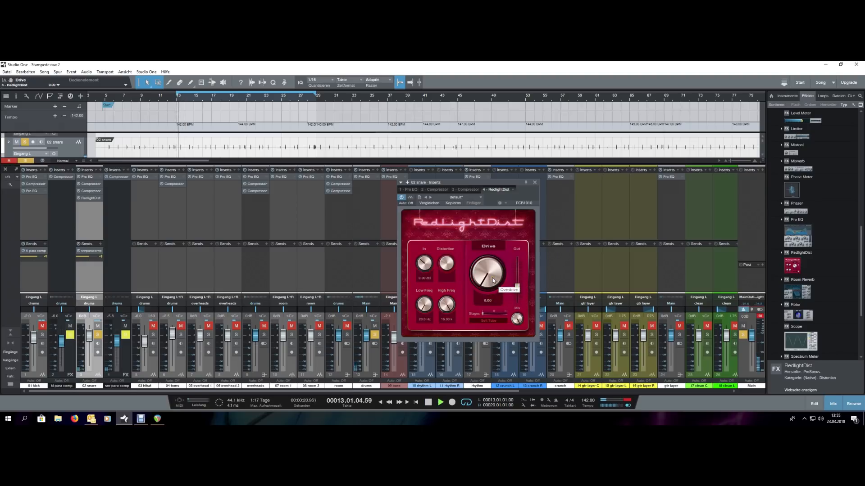
{"action": "key", "text": "space"}
{"action": "mouse_move", "coordinate": [493, 280]}
{"action": "left_mouse_down"}
{"action": "mouse_move", "coordinate": [490, 266]}
{"action": "mouse_move", "coordinate": [491, 283]}
{"action": "left_mouse_up"}
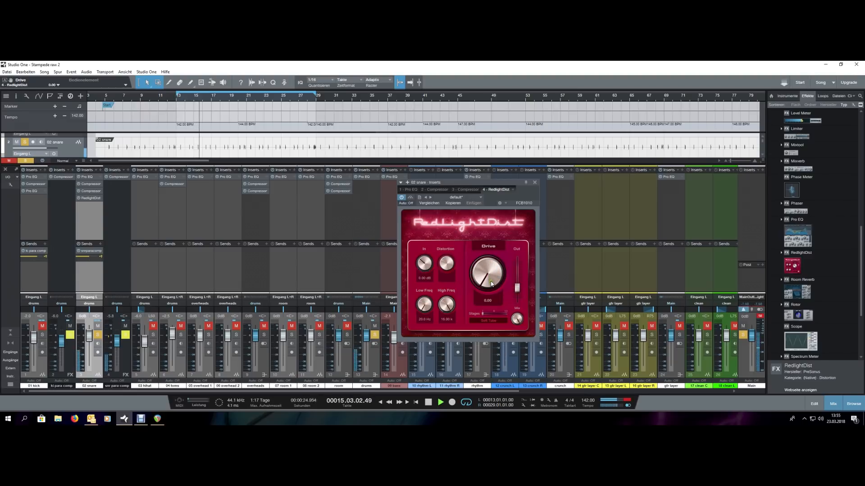
- Match RedlightDist's loudness to the bypassed snare by setting its output gain to about -4.56 dB
{"action": "left_click", "coordinate": [410, 198]}
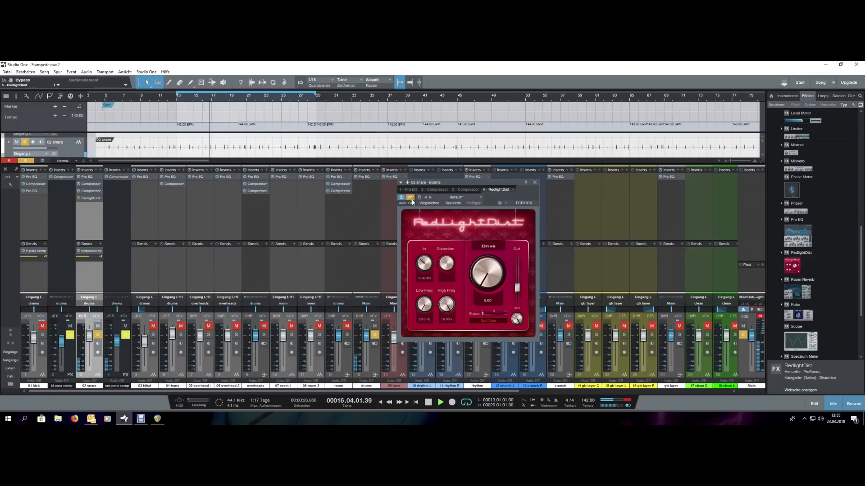
{"action": "left_click", "coordinate": [517, 288], "text": "ctrl"}
{"action": "left_click", "coordinate": [411, 198]}
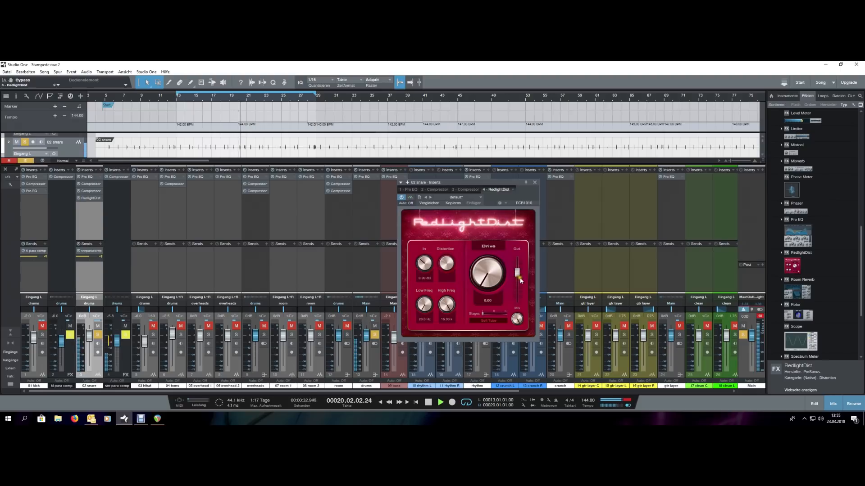
{"action": "scroll", "coordinate": [517, 287], "scroll_direction": "down", "scroll_amount": 3}
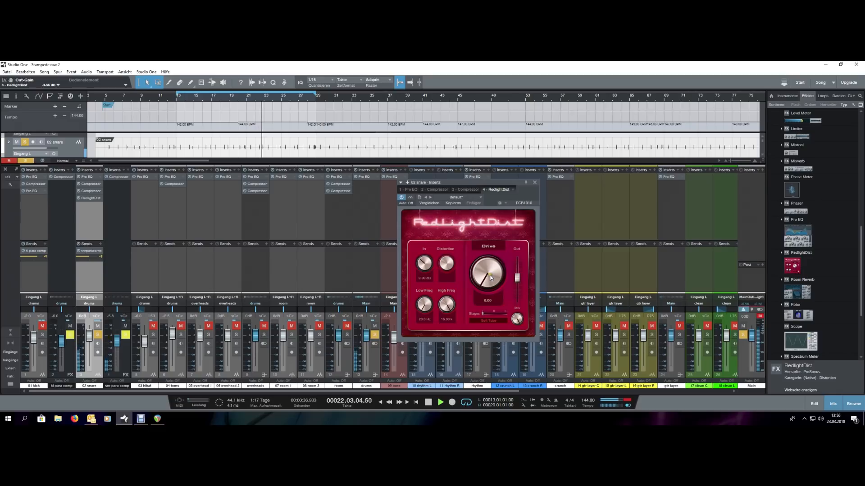
{"action": "left_click", "coordinate": [410, 198]}
{"action": "left_click", "coordinate": [411, 201]}
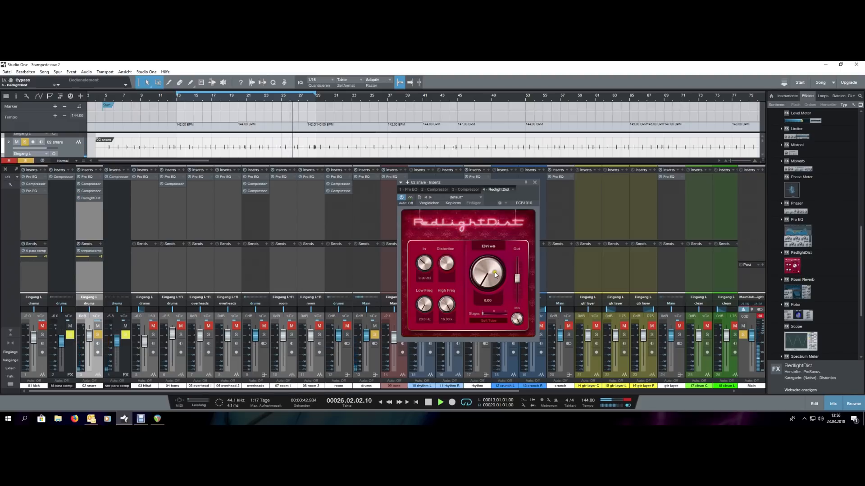
- Raise RedlightDist's Drive to about 3 while the snare plays, and compare the sound with the effect bypassed
{"action": "scroll", "coordinate": [495, 272], "scroll_direction": "up", "scroll_amount": 1}
{"action": "scroll", "coordinate": [495, 272], "scroll_direction": "up", "scroll_amount": 10}
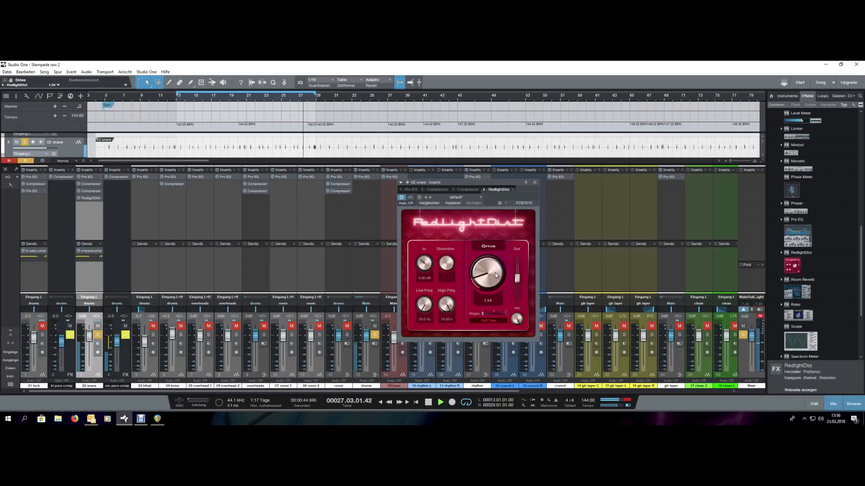
{"action": "scroll", "coordinate": [495, 273], "scroll_direction": "up", "scroll_amount": 1}
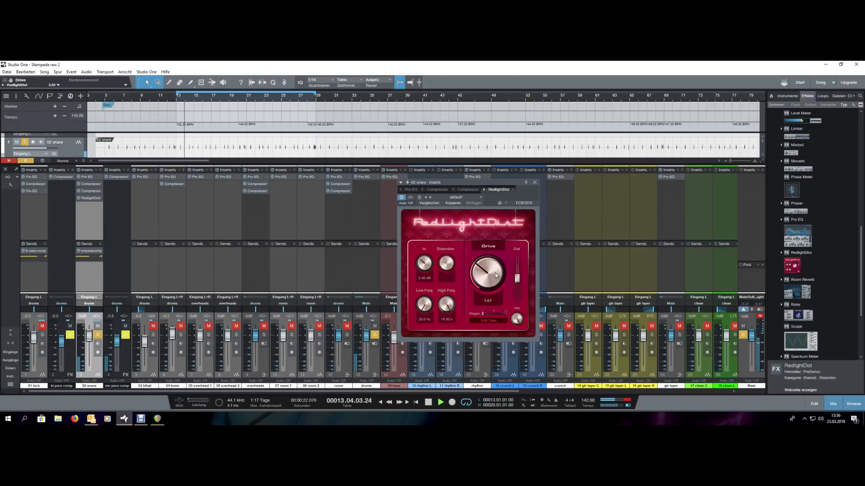
{"action": "scroll", "coordinate": [495, 273], "scroll_direction": "up", "scroll_amount": 1}
{"action": "scroll", "coordinate": [495, 273], "scroll_direction": "down", "scroll_amount": 1}
{"action": "scroll", "coordinate": [496, 273], "scroll_direction": "down", "scroll_amount": 1}
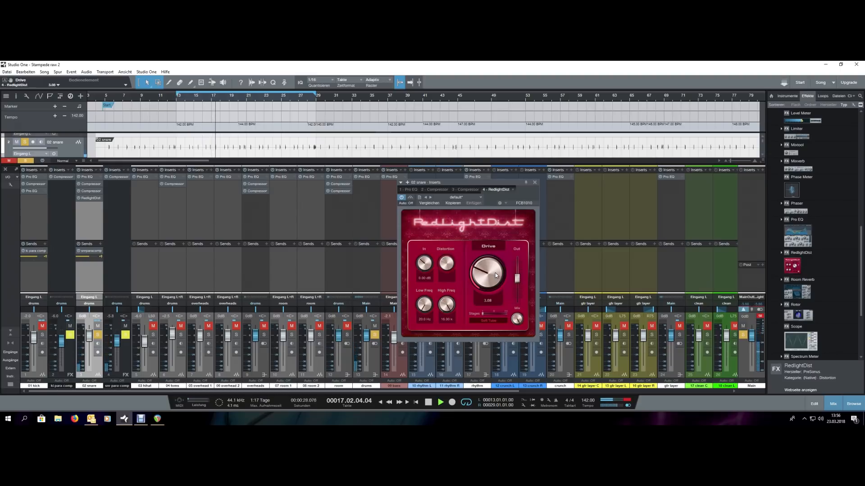
{"action": "left_click", "coordinate": [409, 197]}
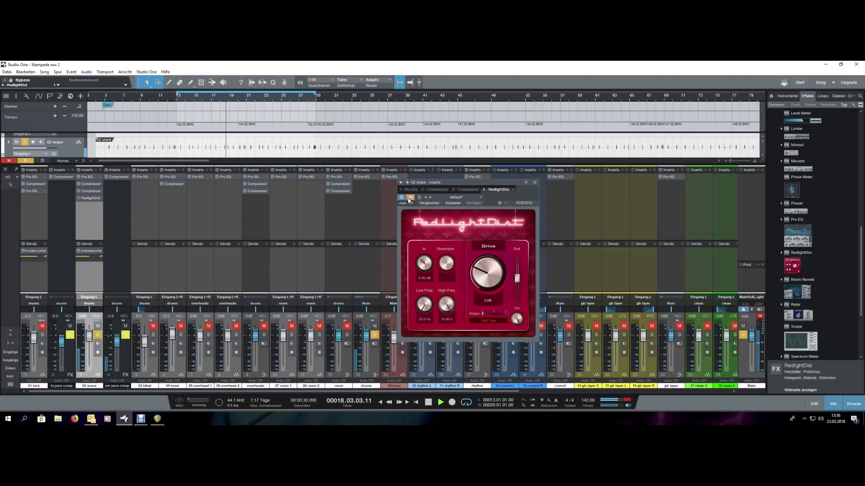
{"action": "left_click", "coordinate": [409, 197]}
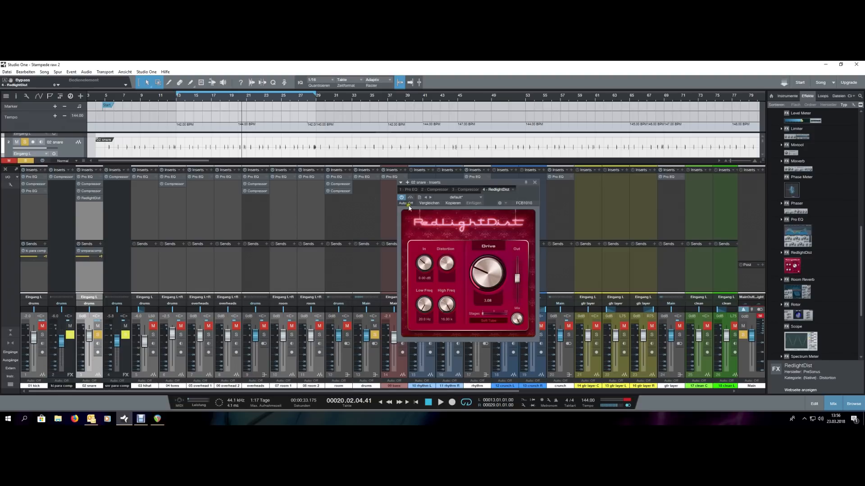
- Remove snr para comp from the soloed playback and compare the snare with RedlightDist deactivated and reactivated
{"action": "left_click", "coordinate": [402, 197]}
{"action": "key", "text": "KP_1"}
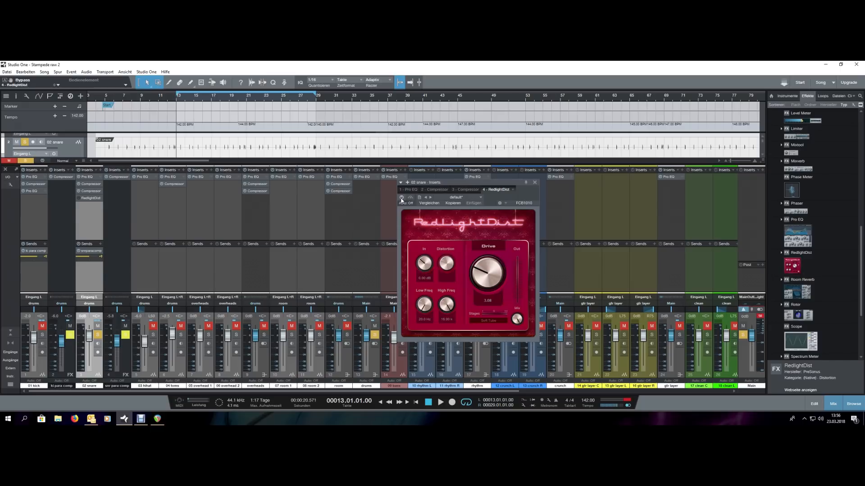
{"action": "key", "text": "space"}
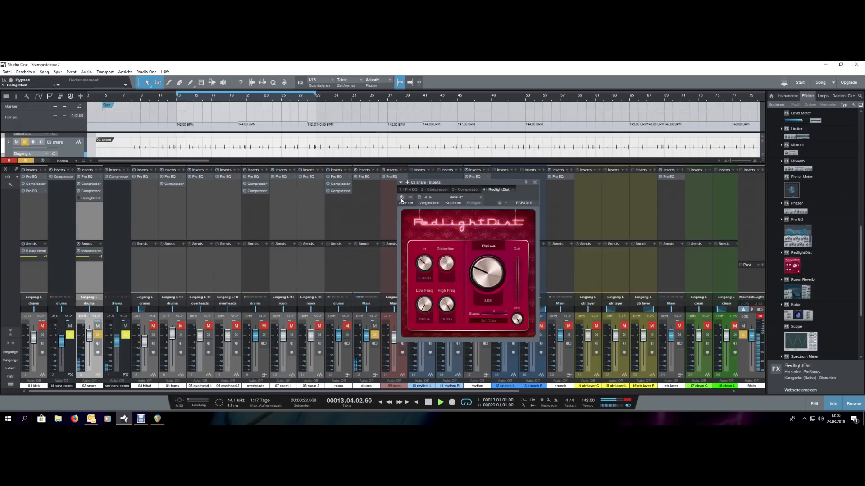
{"action": "key", "text": "space"}
{"action": "left_click", "coordinate": [126, 335]}
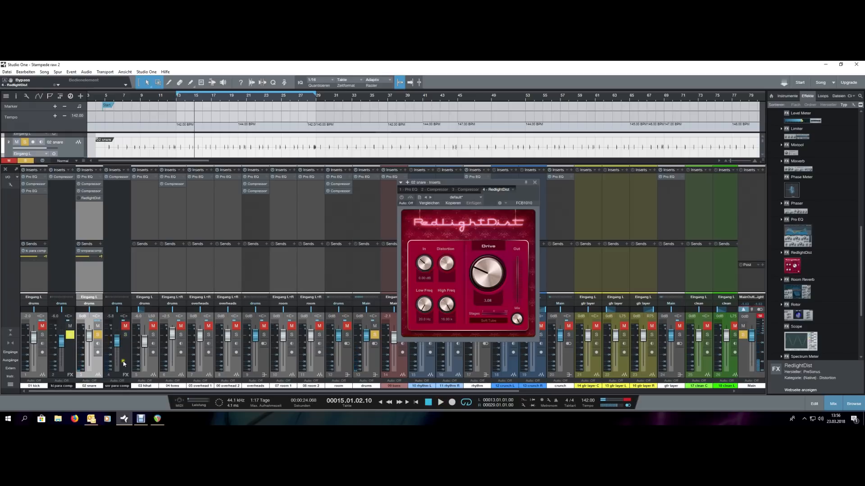
{"action": "key", "text": "space"}
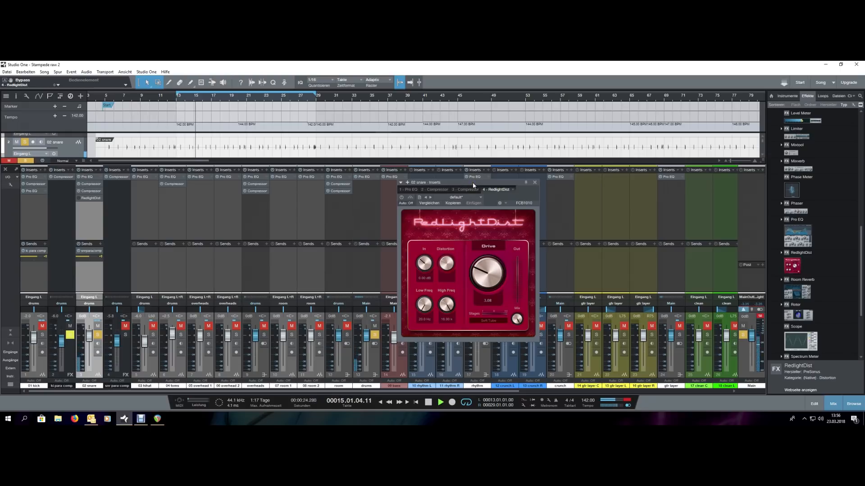
{"action": "key", "text": "space"}
{"action": "left_click", "coordinate": [403, 199]}
{"action": "key", "text": "space"}
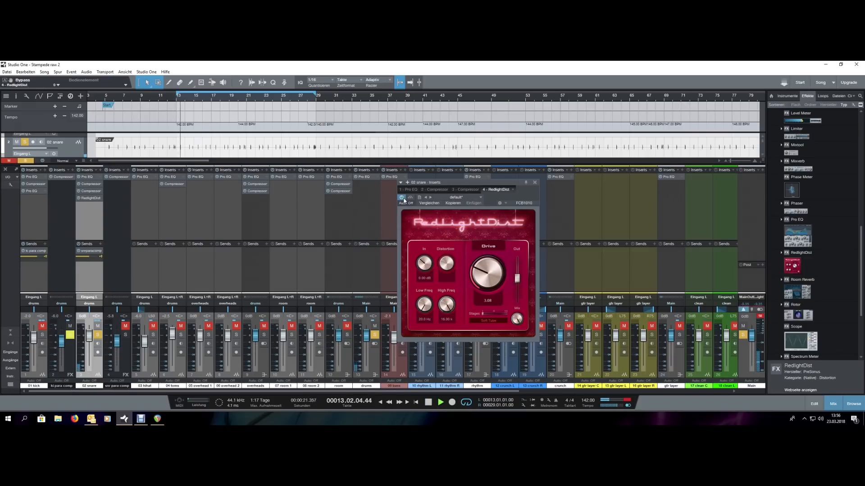
- Raise RedlightDist's Drive to 4.07, set its output gain to about -5 dB, and compare with the effect deactivated
{"action": "scroll", "coordinate": [490, 271], "scroll_direction": "up", "scroll_amount": 7}
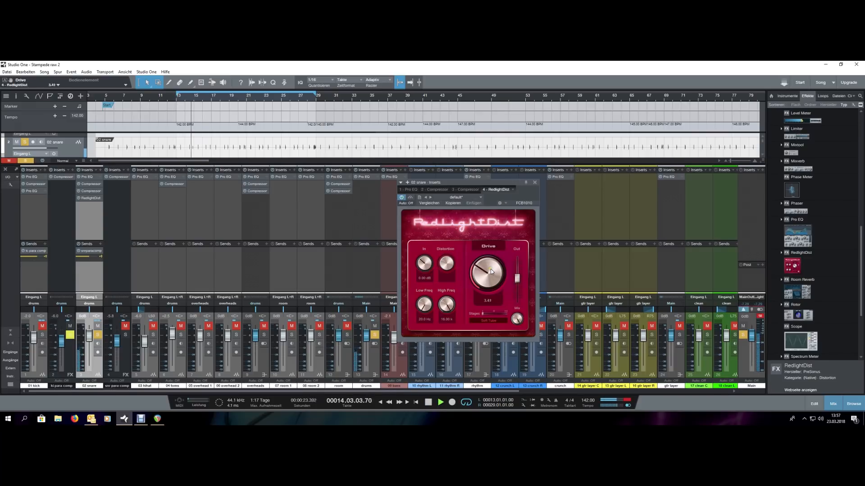
{"action": "scroll", "coordinate": [490, 269], "scroll_direction": "up", "scroll_amount": 2}
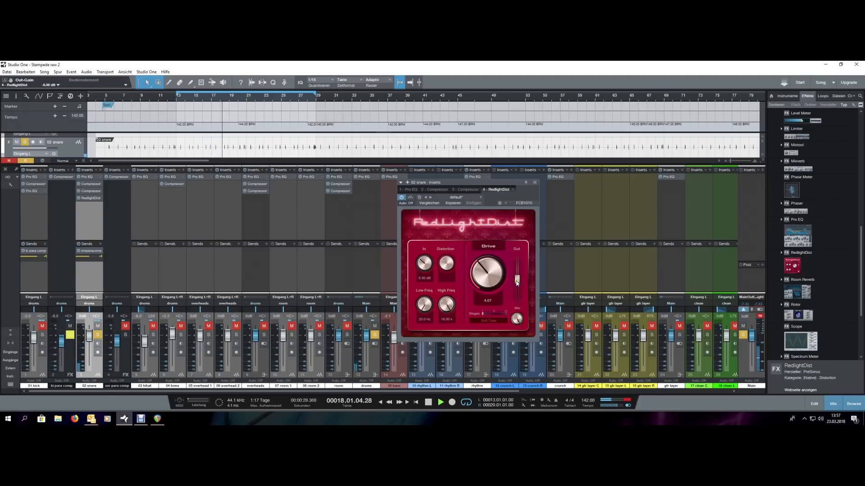
{"action": "key", "text": "space"}
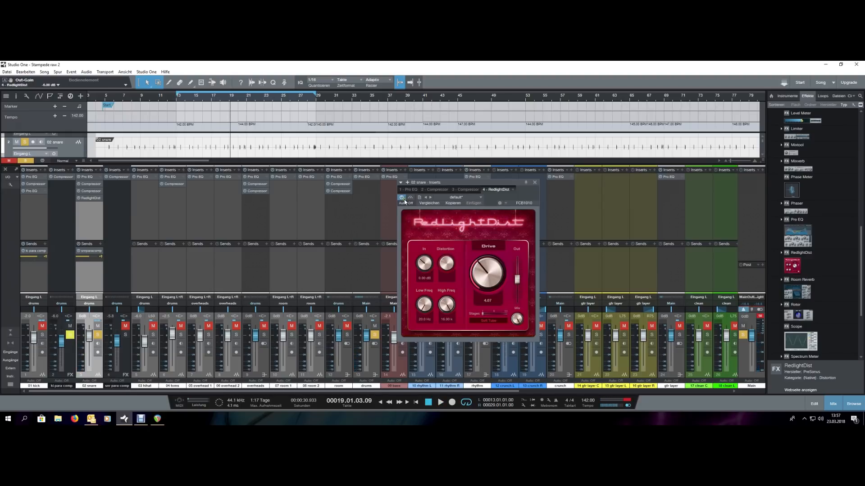
{"action": "key", "text": "space"}
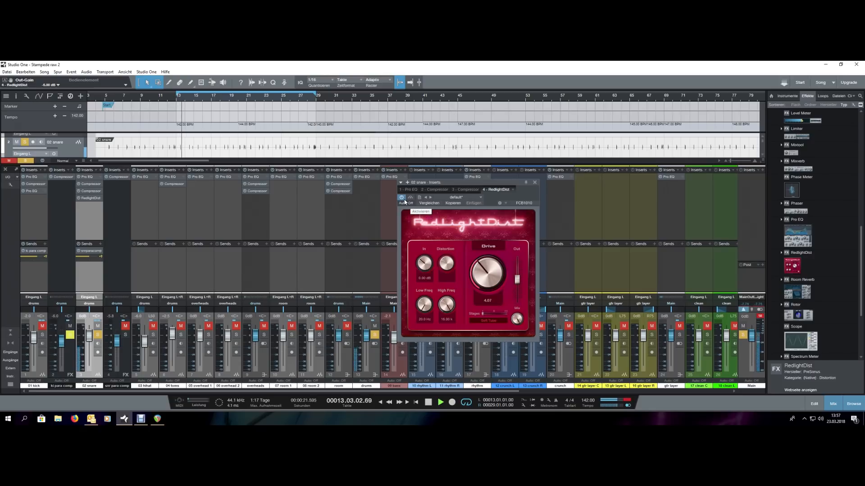
{"action": "left_click", "coordinate": [402, 198]}
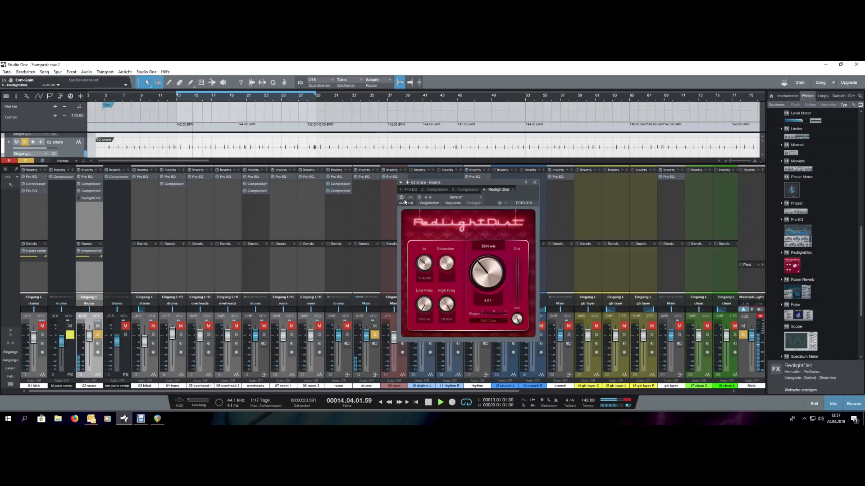
{"action": "left_click", "coordinate": [404, 199]}
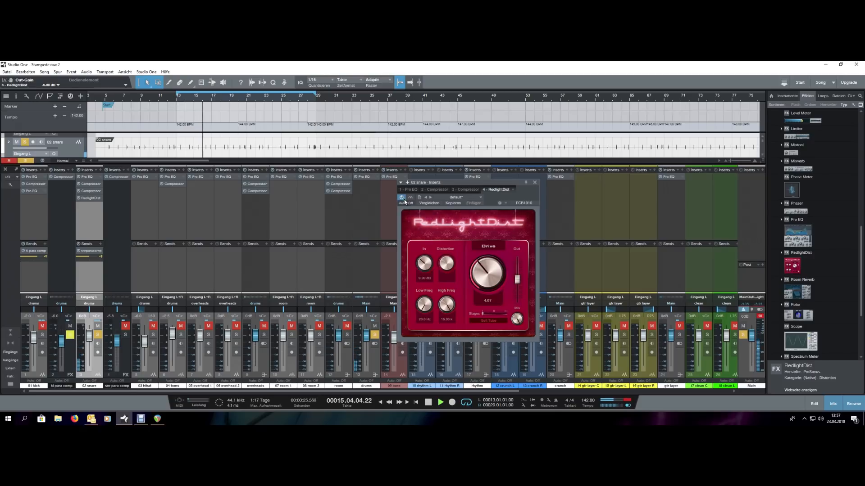
- Close RedlightDist, unsolo the 02 snare, and play the full mix while comparing snr para comp muted and unmuted
{"action": "left_click", "coordinate": [536, 184]}
{"action": "key", "text": "space"}
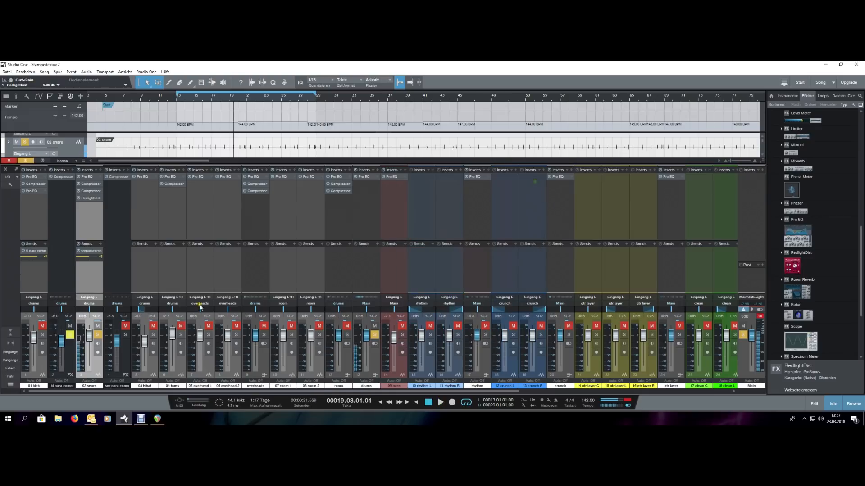
{"action": "left_click", "coordinate": [97, 336]}
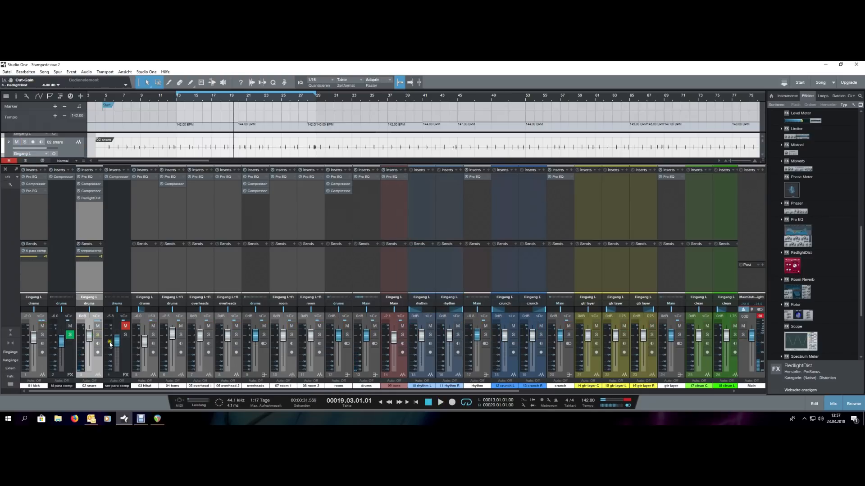
{"action": "key", "text": "space"}
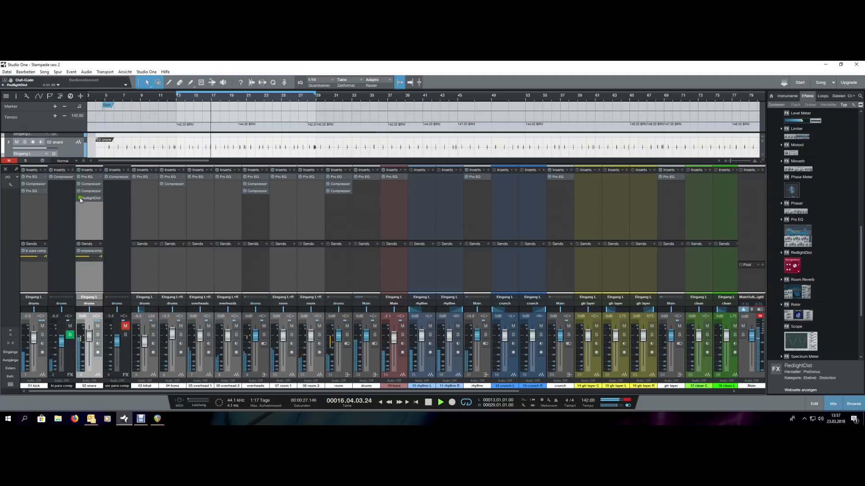
{"action": "left_click", "coordinate": [125, 325]}
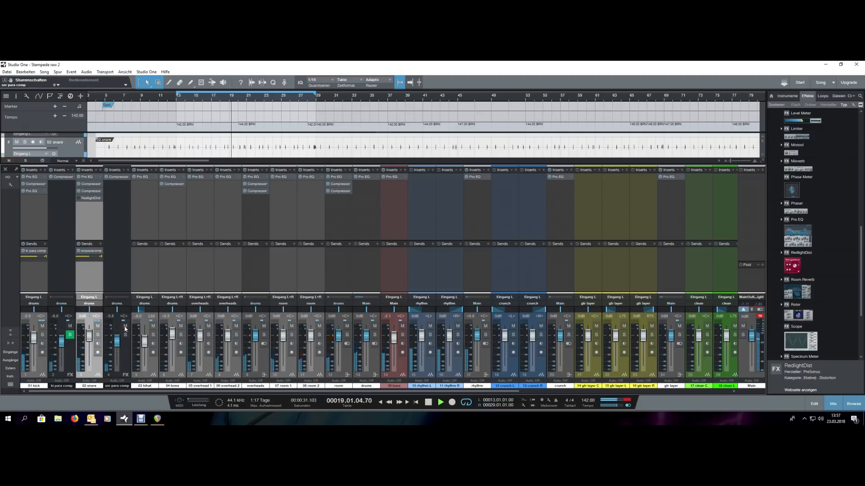
{"action": "left_click", "coordinate": [125, 326]}
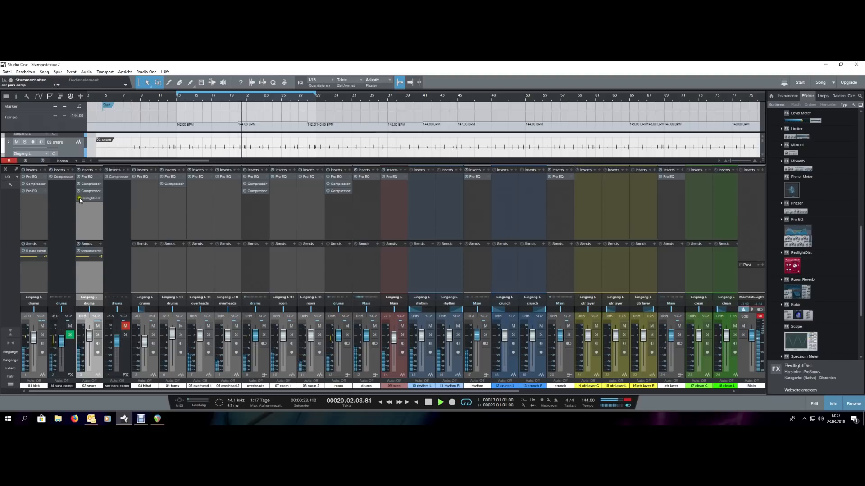
- Reduce RedlightDist's Drive to 3.30 with a small output trim, and lower the 02 snare fader to about -2.9 dB
{"action": "double_click", "coordinate": [88, 199]}
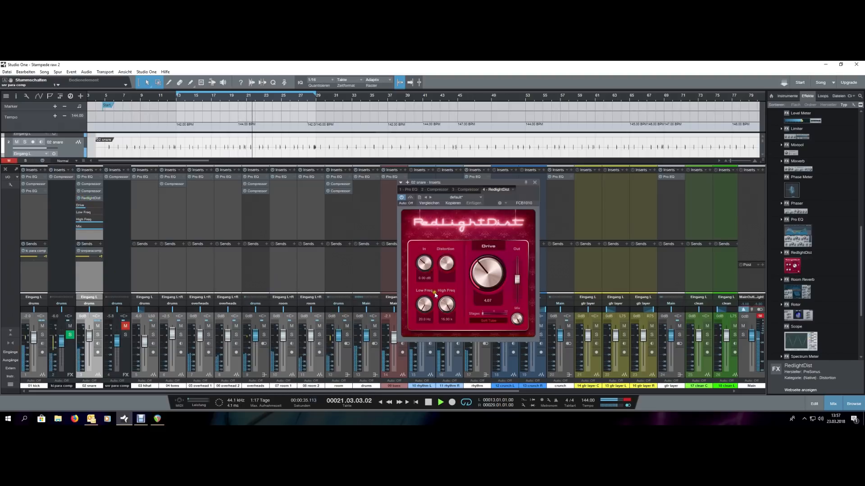
{"action": "left_click_drag", "start_coordinate": [491, 285], "coordinate": [517, 278]}
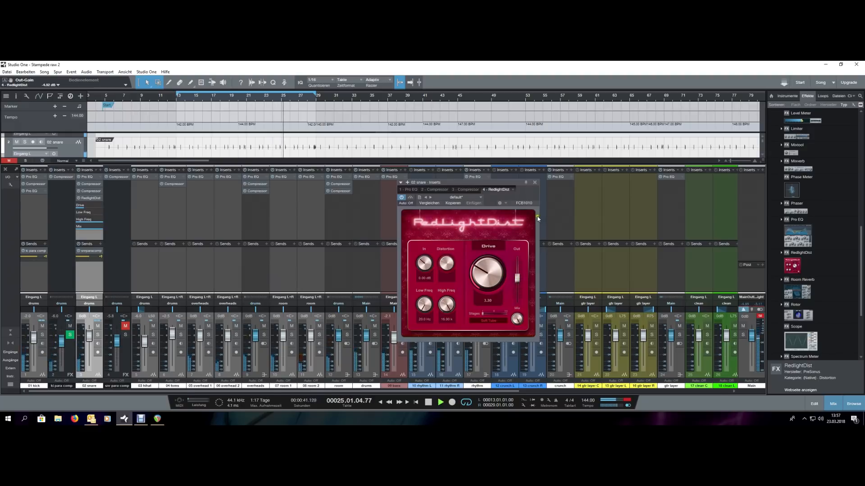
{"action": "left_click", "coordinate": [534, 183]}
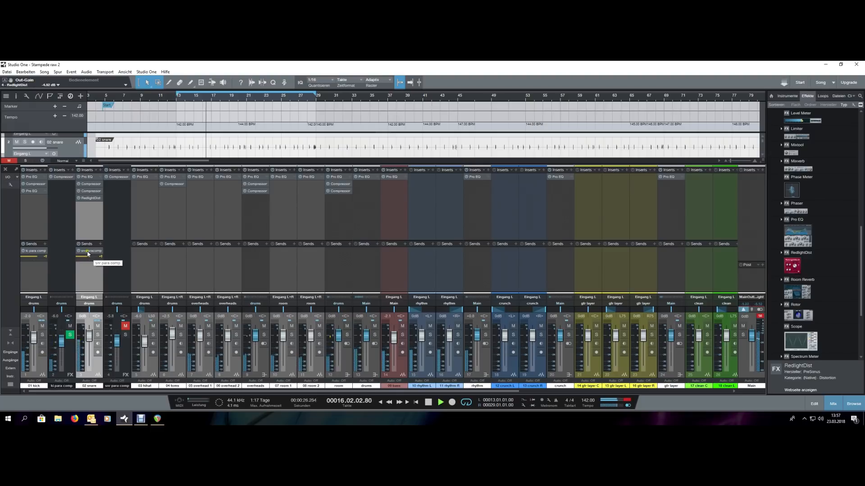
{"action": "left_click_drag", "start_coordinate": [89, 336], "coordinate": [90, 338]}
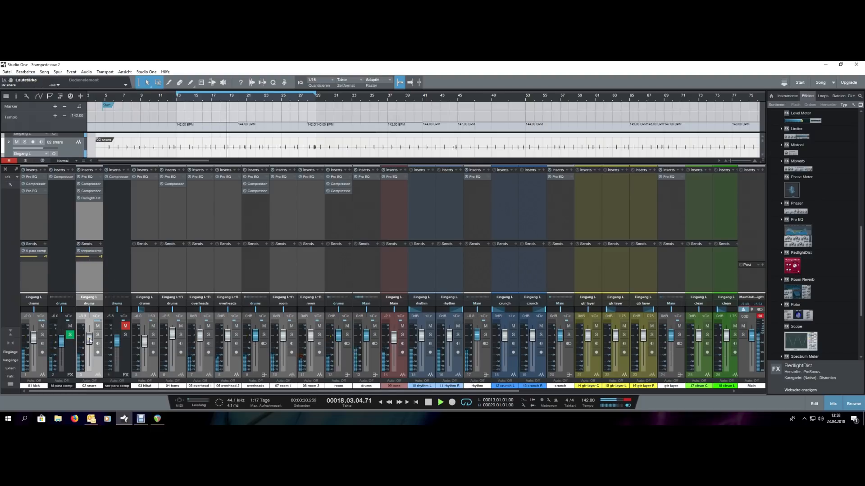
{"action": "left_click_drag", "start_coordinate": [89, 339], "coordinate": [89, 336]}
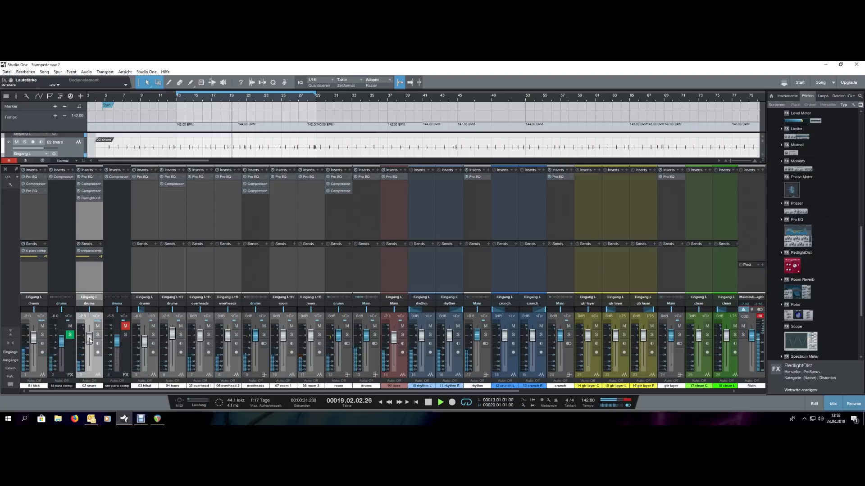
- Unmute and solo the snr para comp channel, and set its Compressor threshold to about -36 dB
{"action": "left_click", "coordinate": [124, 327]}
{"action": "left_click", "coordinate": [118, 177]}
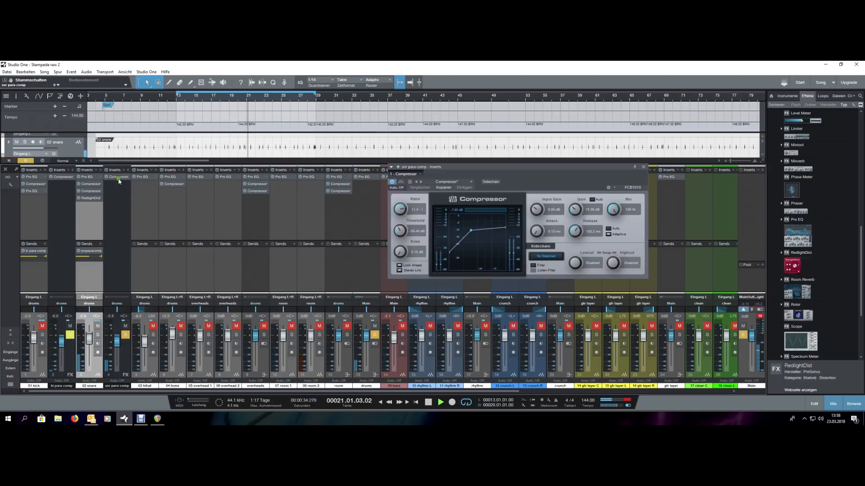
{"action": "scroll", "coordinate": [401, 235], "scroll_direction": "up", "scroll_amount": 8}
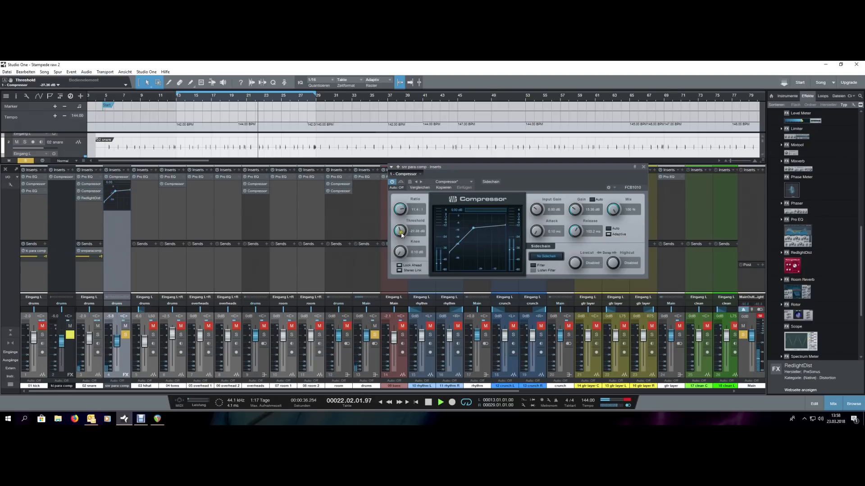
{"action": "scroll", "coordinate": [402, 234], "scroll_direction": "down", "scroll_amount": 4}
{"action": "scroll", "coordinate": [401, 235], "scroll_direction": "down", "scroll_amount": 1}
{"action": "left_click", "coordinate": [121, 177]}
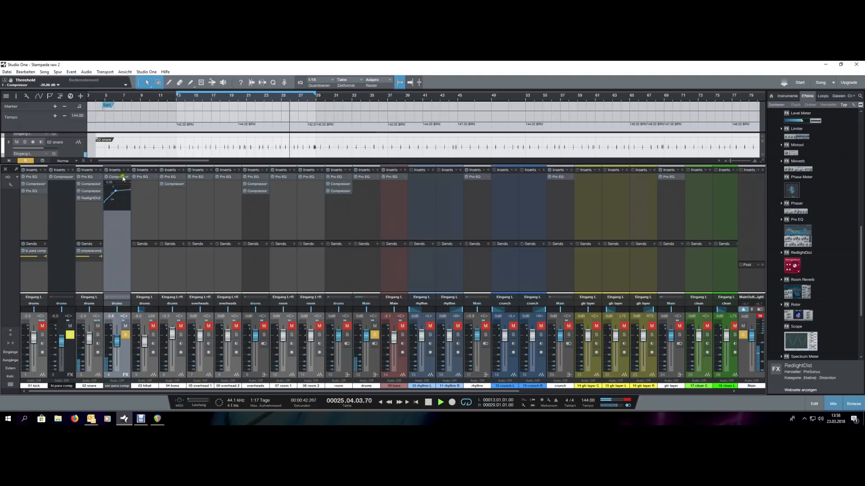
- Unsolo snr para comp, pull its fader fully down, and blend it back into the playing mix at about -6.7 dB
{"action": "left_click", "coordinate": [115, 177]}
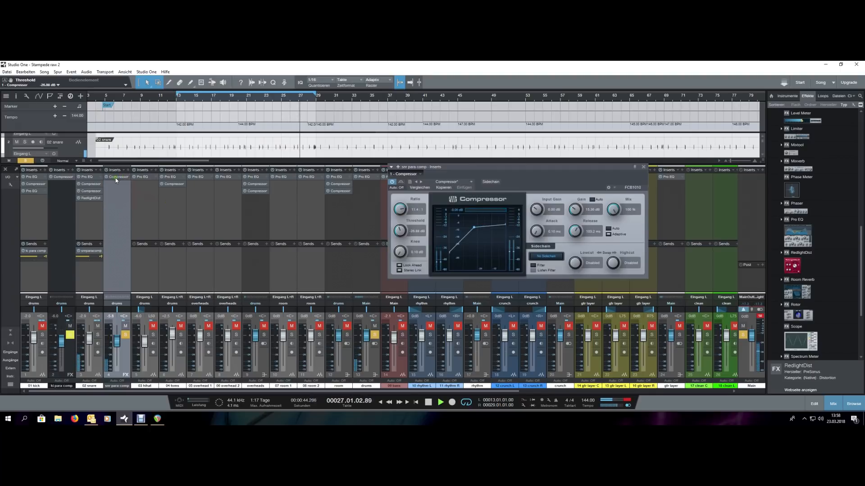
{"action": "key", "text": "space"}
{"action": "left_click", "coordinate": [126, 335]}
{"action": "left_click_drag", "start_coordinate": [117, 342], "coordinate": [113, 376]}
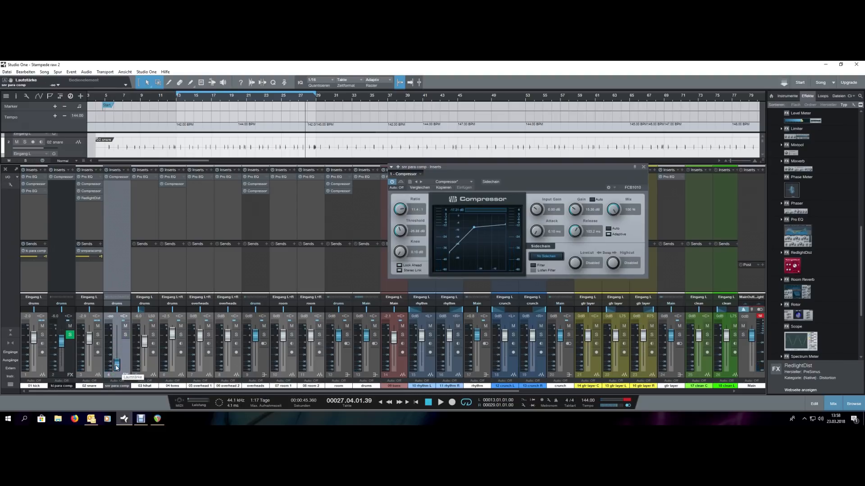
{"action": "key", "text": "space"}
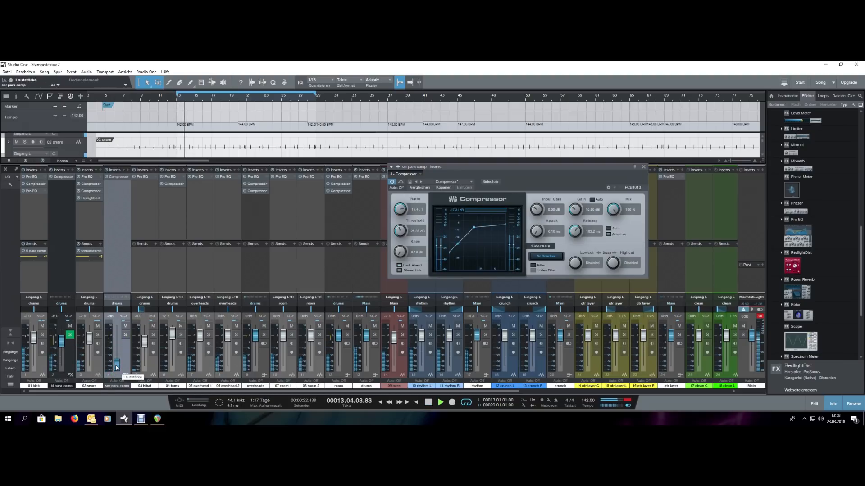
{"action": "left_click_drag", "start_coordinate": [116, 368], "coordinate": [117, 347]}
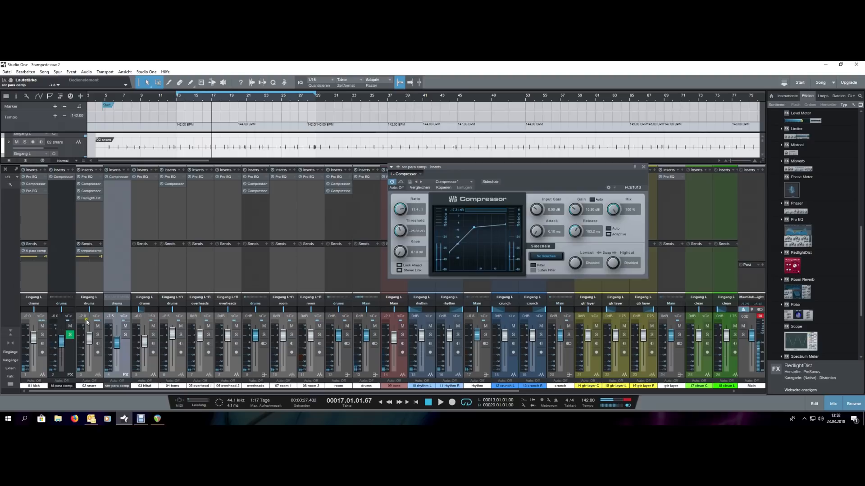
{"action": "key", "text": "space"}
{"action": "left_click_drag", "start_coordinate": [115, 342], "coordinate": [115, 341]}
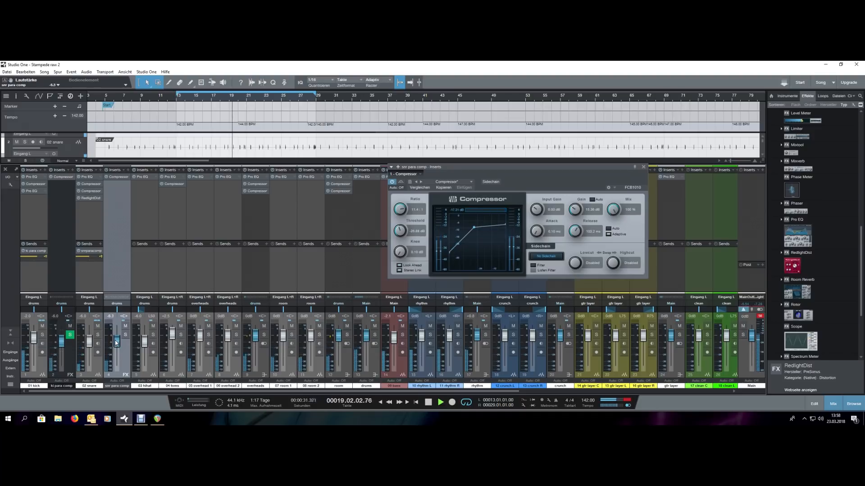
- Solo the 02 snare briefly to audition its parallel blend, return to the full mix, and close the Compressor
{"action": "left_click", "coordinate": [97, 335]}
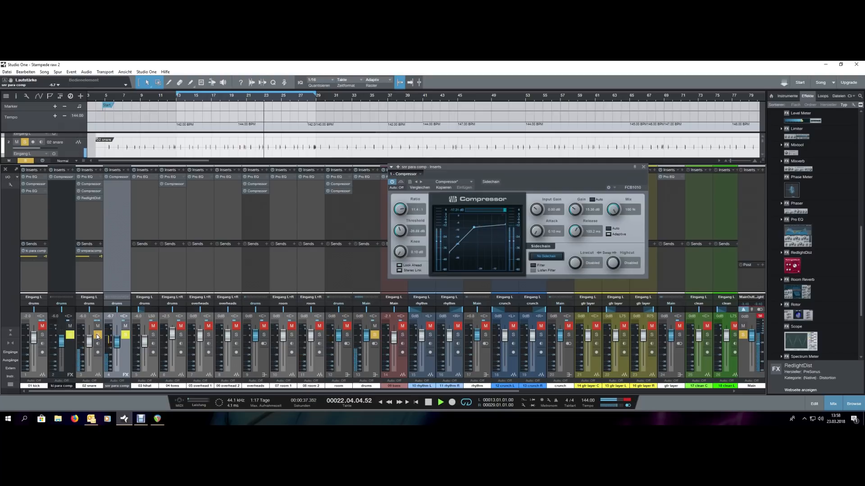
{"action": "left_click", "coordinate": [97, 335]}
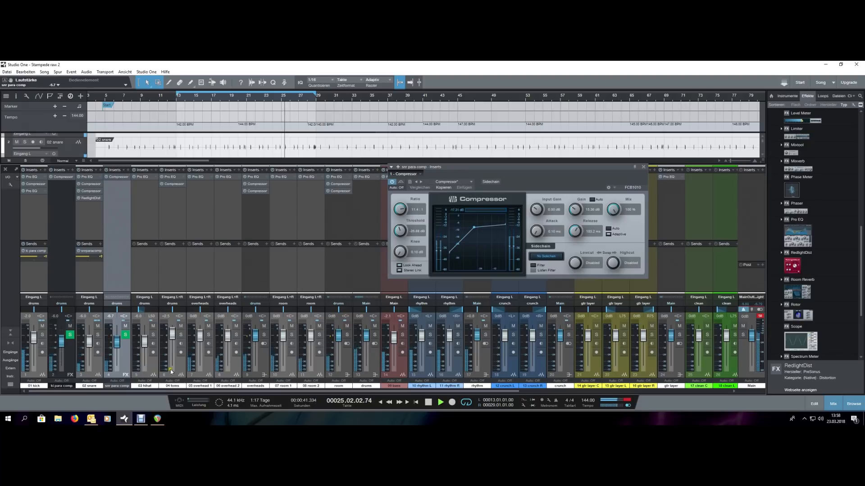
{"action": "left_click", "coordinate": [643, 167]}
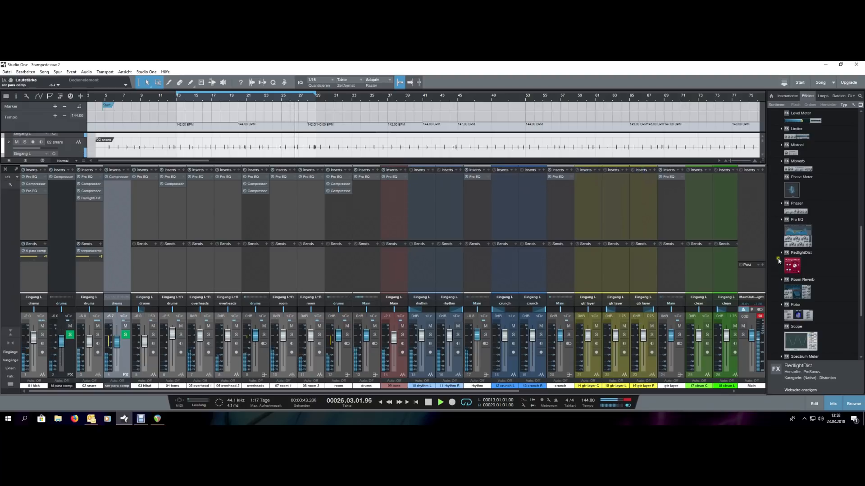
- Insert a second Pro EQ after RedlightDist on the 02 snare and audition the snare soloed
{"action": "key", "text": "space"}
{"action": "left_click_drag", "start_coordinate": [815, 235], "coordinate": [94, 218]}
{"action": "left_click", "coordinate": [96, 335]}
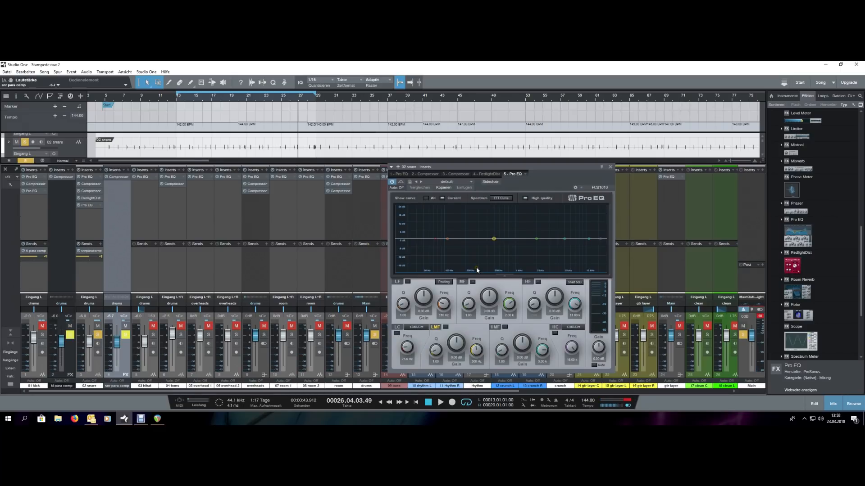
{"action": "key", "text": "space"}
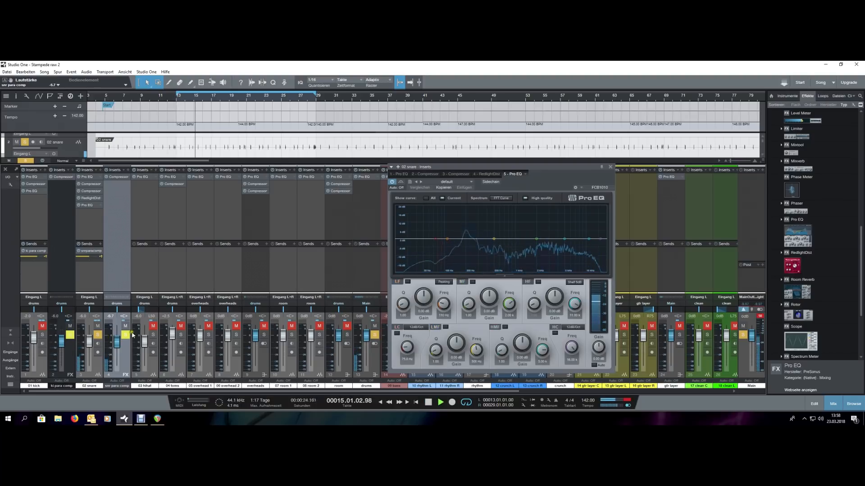
- Unsolo the 02 snare and slightly boost the new Pro EQ's LF band at about 206 Hz while the mix plays
{"action": "key", "text": "space"}
{"action": "left_click", "coordinate": [98, 335]}
{"action": "key", "text": "space"}
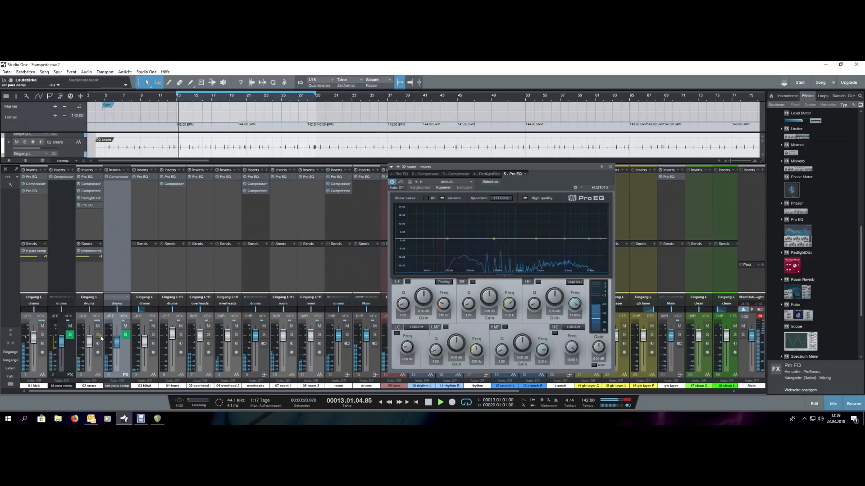
{"action": "left_click", "coordinate": [448, 240]}
{"action": "left_click_drag", "start_coordinate": [448, 240], "coordinate": [467, 238]}
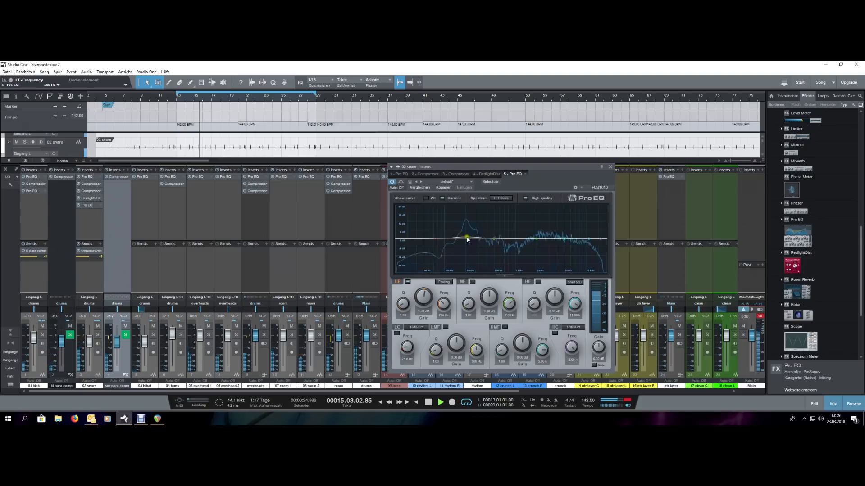
- Try an HMF cut at about 9.7 kHz in the snare's second Pro EQ
{"action": "left_click_drag", "start_coordinate": [564, 239], "coordinate": [584, 245]}
{"action": "double_click", "coordinate": [584, 246]}
{"action": "mouse_move", "coordinate": [585, 245]}
{"action": "left_mouse_down"}
{"action": "mouse_move", "coordinate": [587, 234]}
{"action": "mouse_move", "coordinate": [585, 248]}
{"action": "left_mouse_up"}
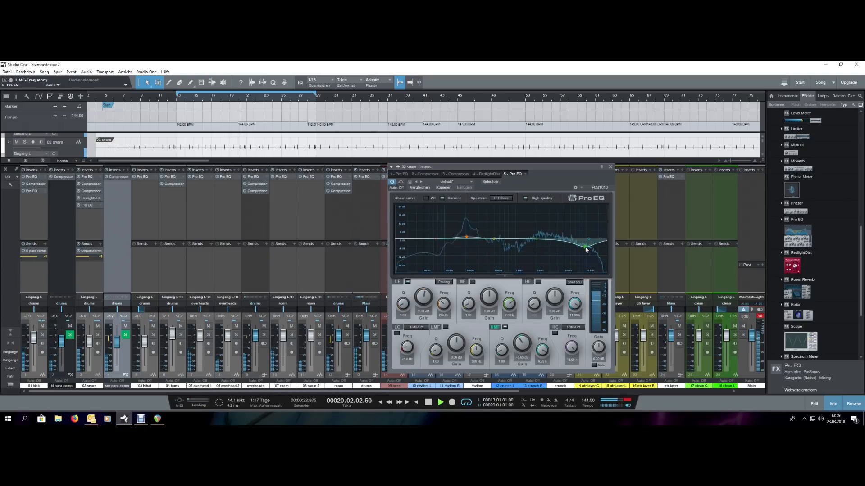
{"action": "double_click", "coordinate": [578, 249]}
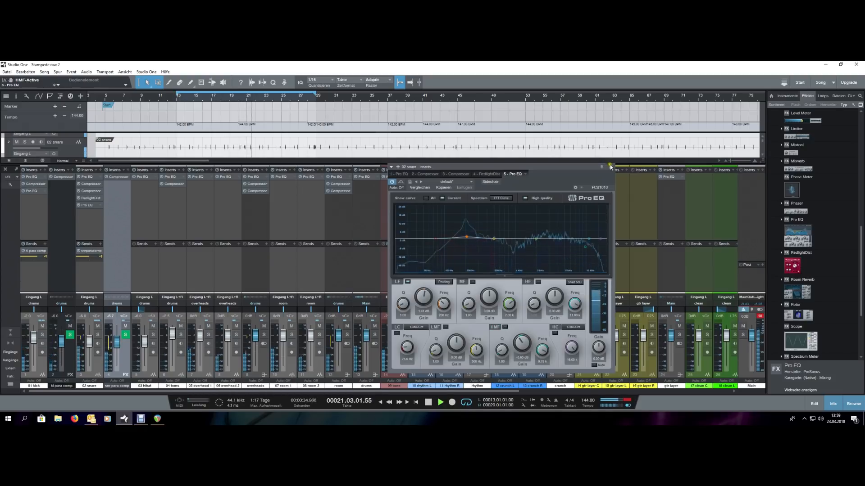
- Compare the second Pro EQ bypassed and active, and cut its LMF band by about 3 dB near 612 Hz, leaving MF inactive
{"action": "left_click", "coordinate": [392, 181]}
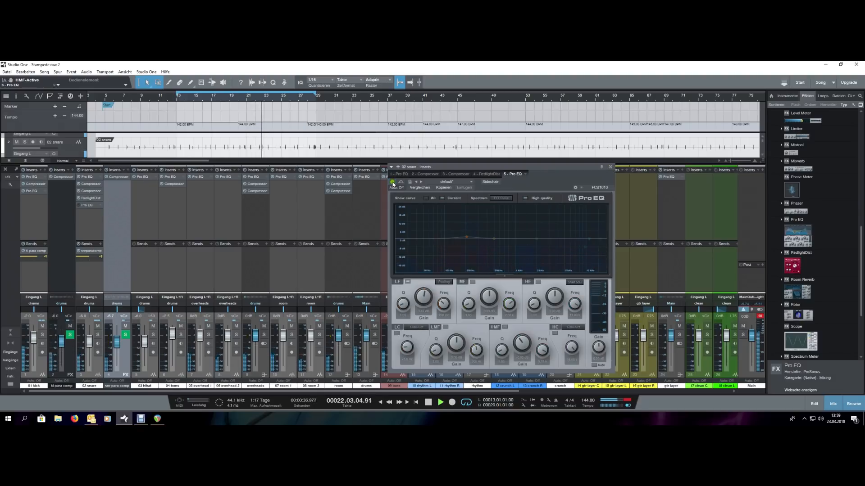
{"action": "left_click", "coordinate": [392, 182]}
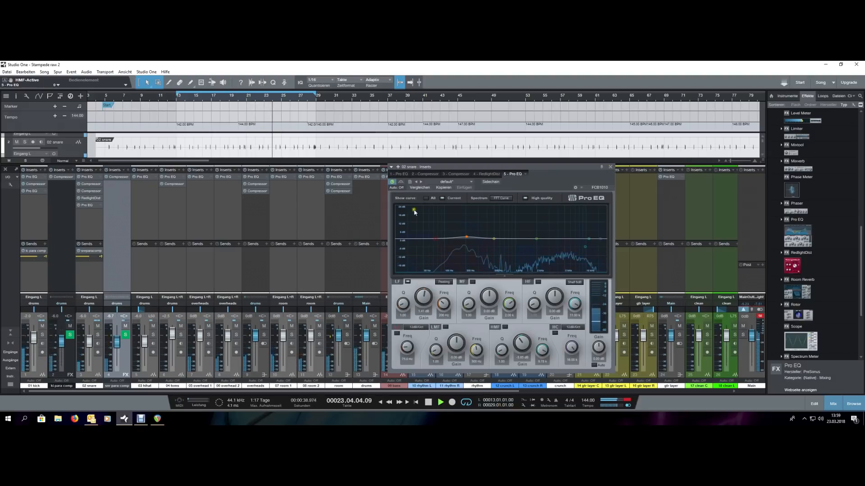
{"action": "left_click_drag", "start_coordinate": [495, 241], "coordinate": [502, 249]}
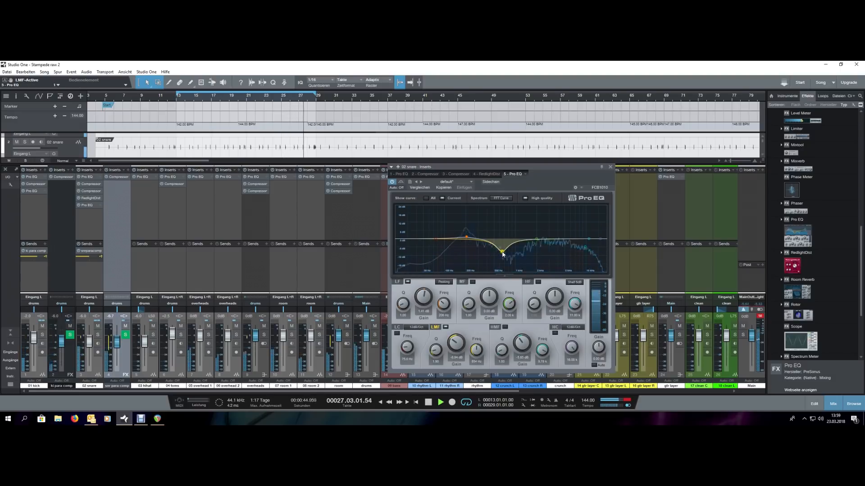
{"action": "scroll", "coordinate": [502, 254], "scroll_direction": "down", "scroll_amount": 3}
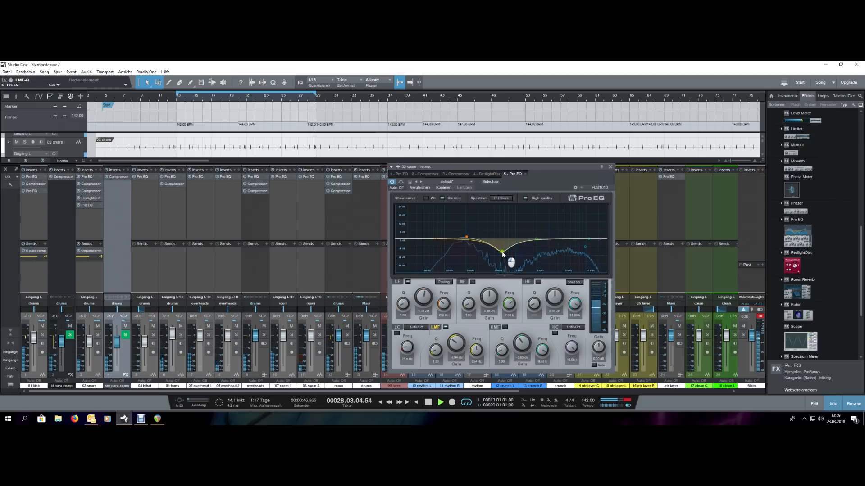
{"action": "left_click_drag", "start_coordinate": [499, 228], "coordinate": [503, 234]}
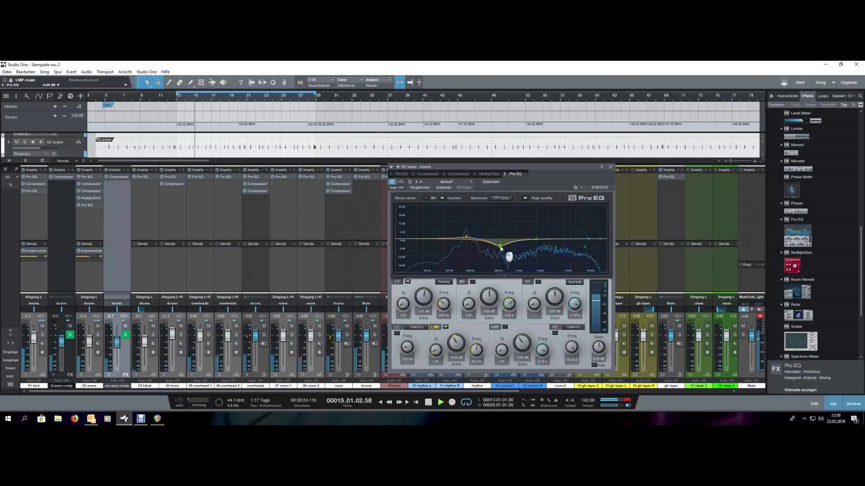
{"action": "left_click_drag", "start_coordinate": [537, 241], "coordinate": [543, 233]}
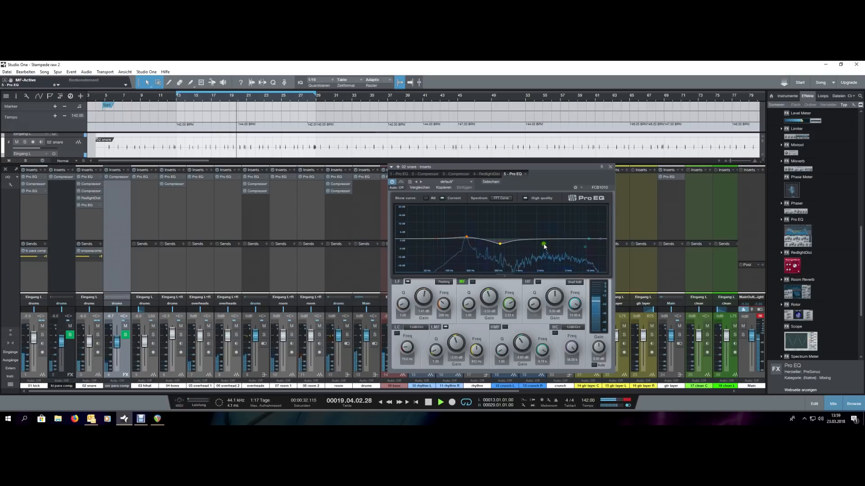
- In the 02 snare's first Pro EQ, reduce the HMF gain, set HF to 14.40 dB at 957 Hz, and close it
{"action": "left_click", "coordinate": [90, 177]}
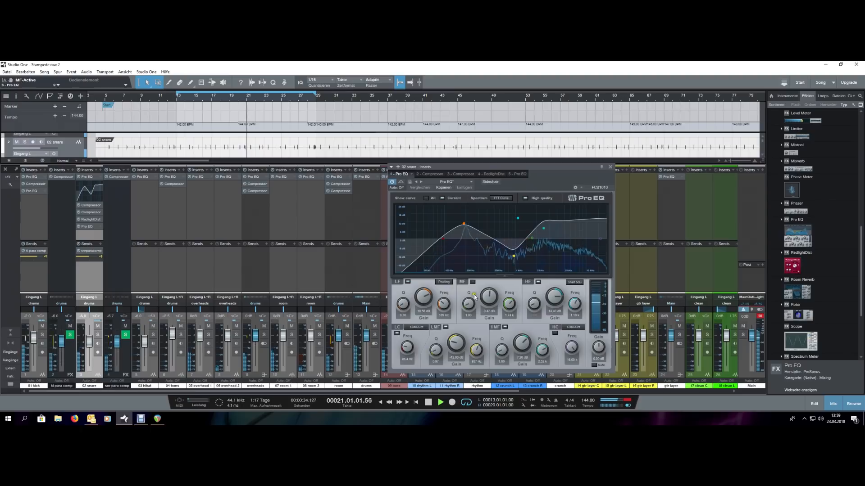
{"action": "scroll", "coordinate": [522, 344], "scroll_direction": "down", "scroll_amount": 4}
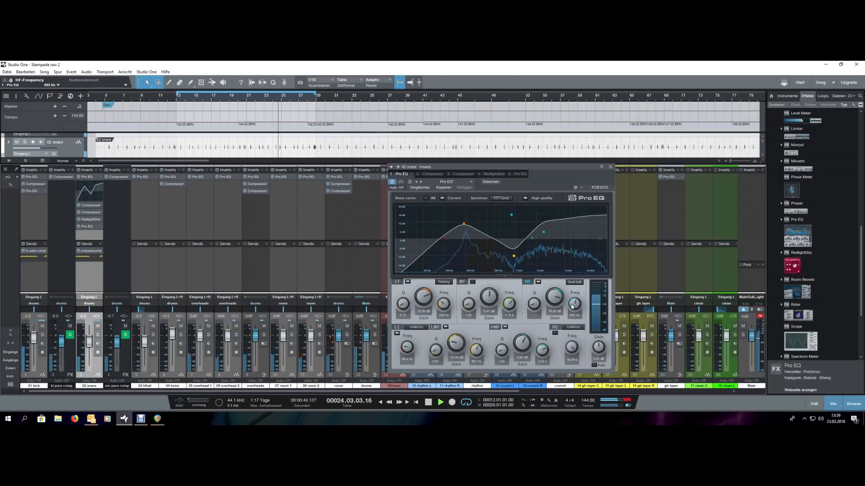
{"action": "scroll", "coordinate": [573, 305], "scroll_direction": "down", "scroll_amount": 2}
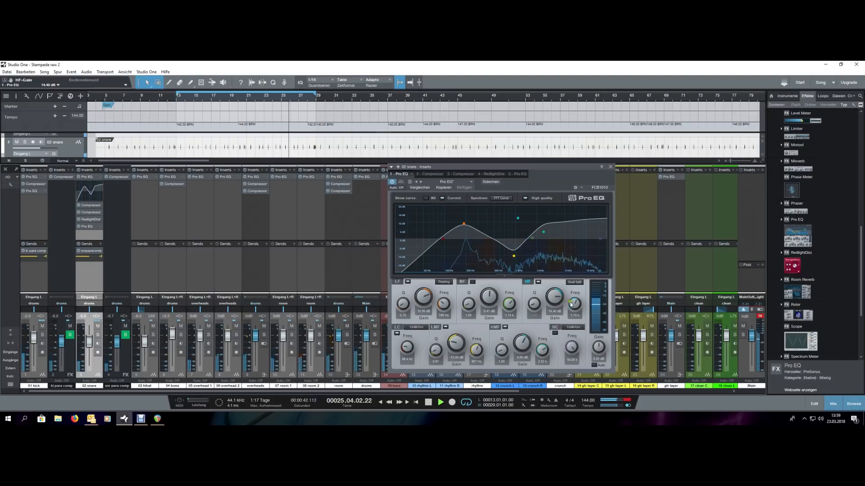
{"action": "scroll", "coordinate": [575, 305], "scroll_direction": "down", "scroll_amount": 1}
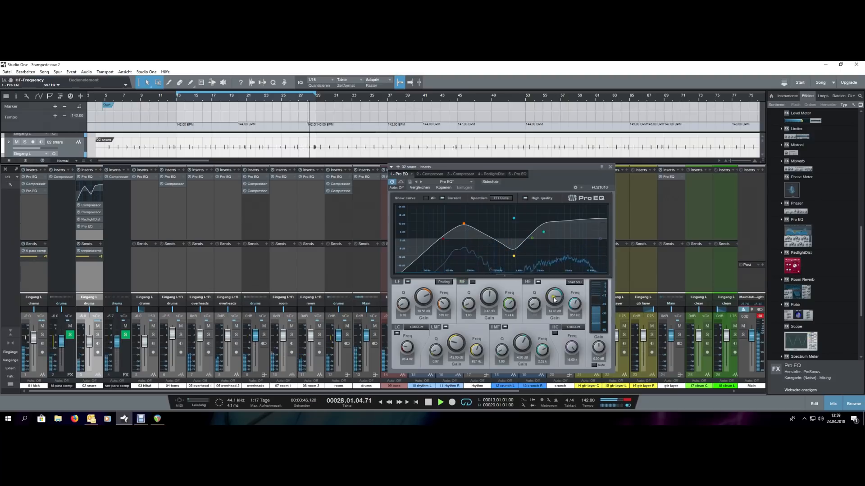
{"action": "left_click", "coordinate": [610, 167]}
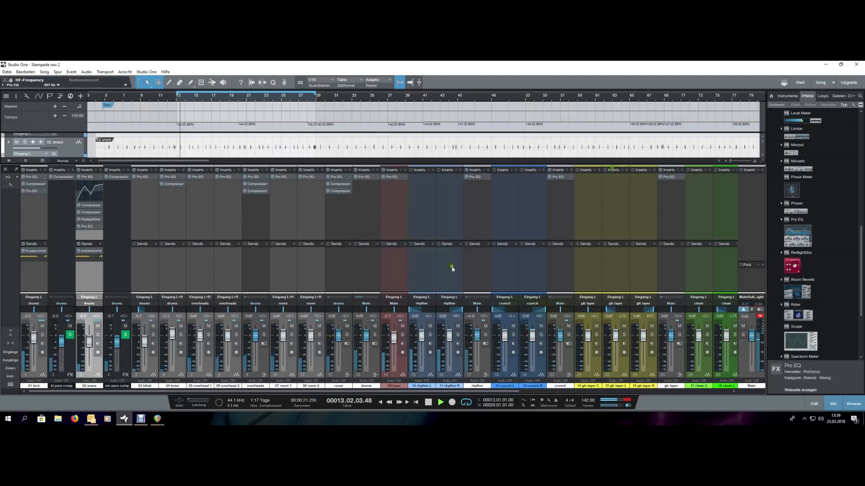
- Compare the mix with the snare's second Pro EQ bypassed and active, review its curve, and stop playback
{"action": "left_click", "coordinate": [87, 176]}
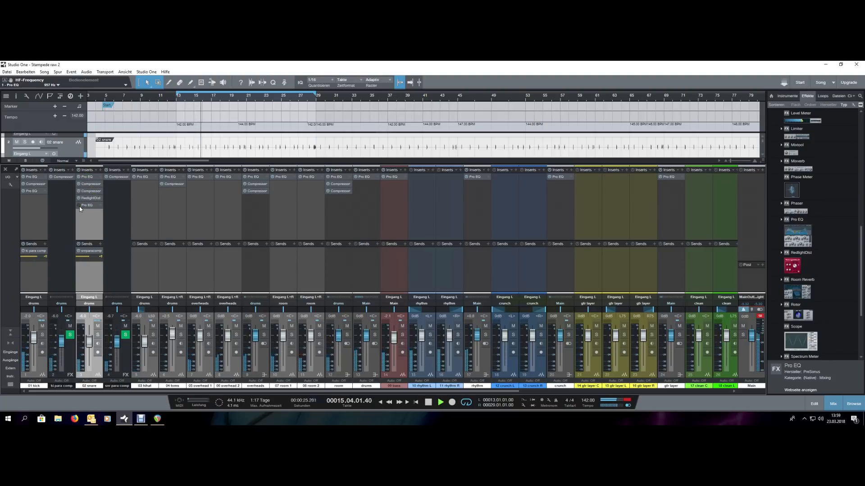
{"action": "left_click", "coordinate": [86, 206]}
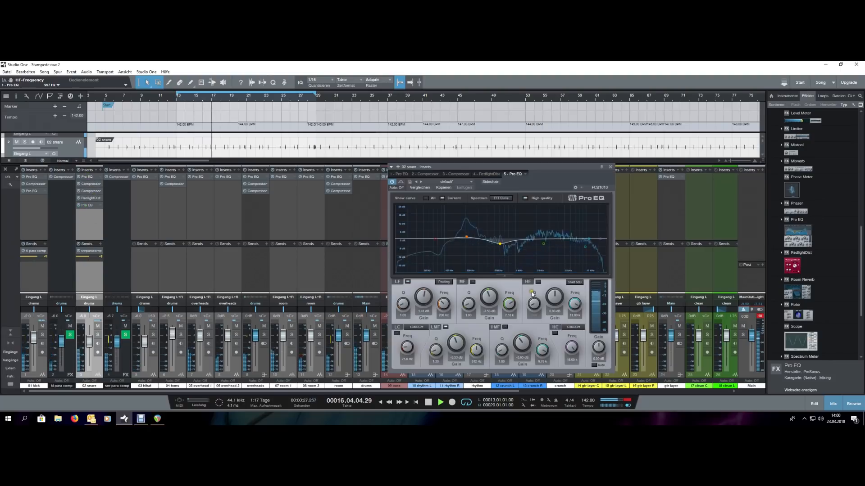
{"action": "left_click", "coordinate": [610, 167]}
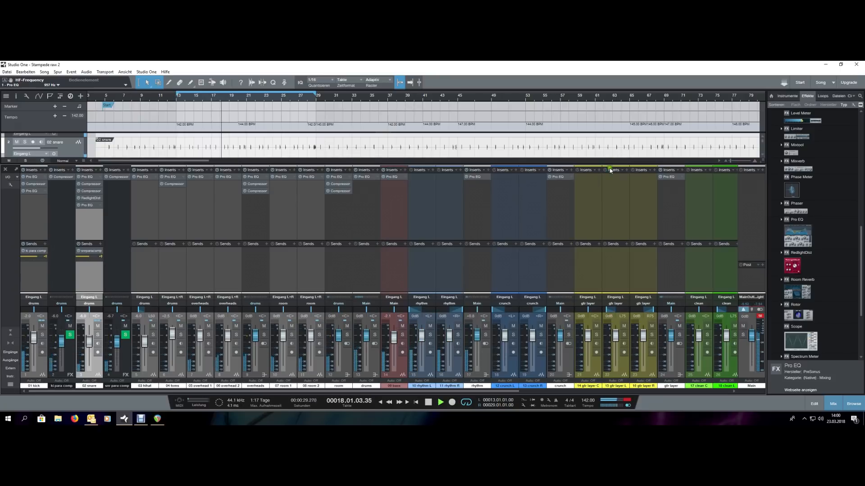
{"action": "key", "text": "space"}
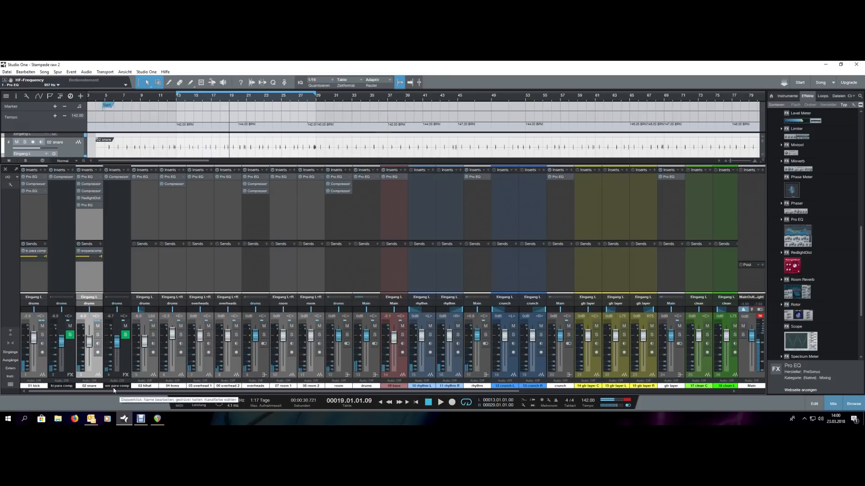
- Add Mixverb as an effect send on the 02 snare and route the Mixverb channel's output to drums
{"action": "mouse_move", "coordinate": [263, 393]}
{"action": "left_mouse_down"}
{"action": "mouse_move", "coordinate": [411, 394]}
{"action": "mouse_move", "coordinate": [260, 396]}
{"action": "left_mouse_up"}
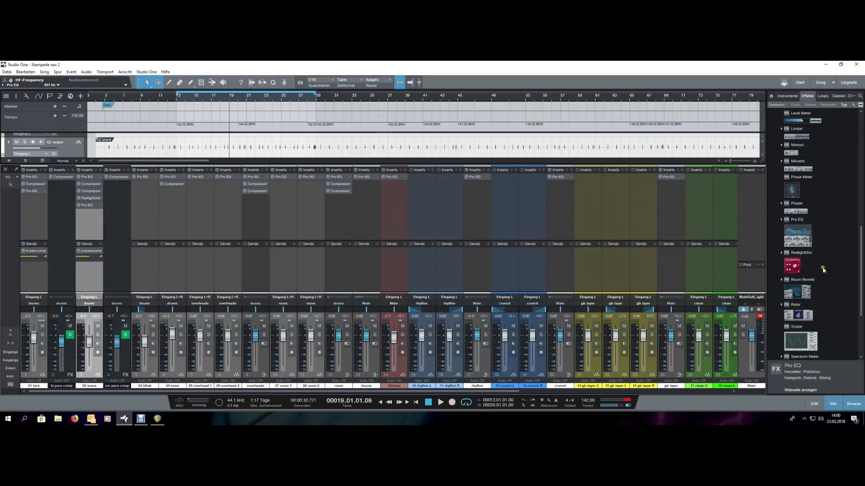
{"action": "left_click", "coordinate": [805, 290]}
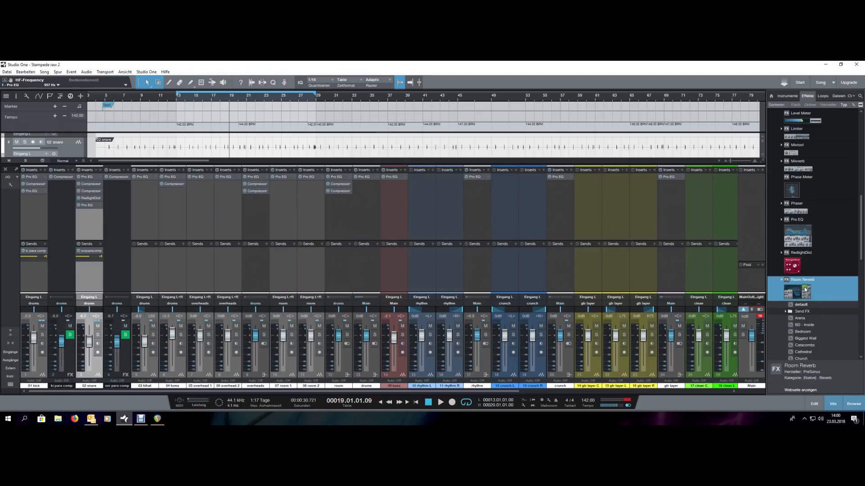
{"action": "left_click", "coordinate": [805, 291]}
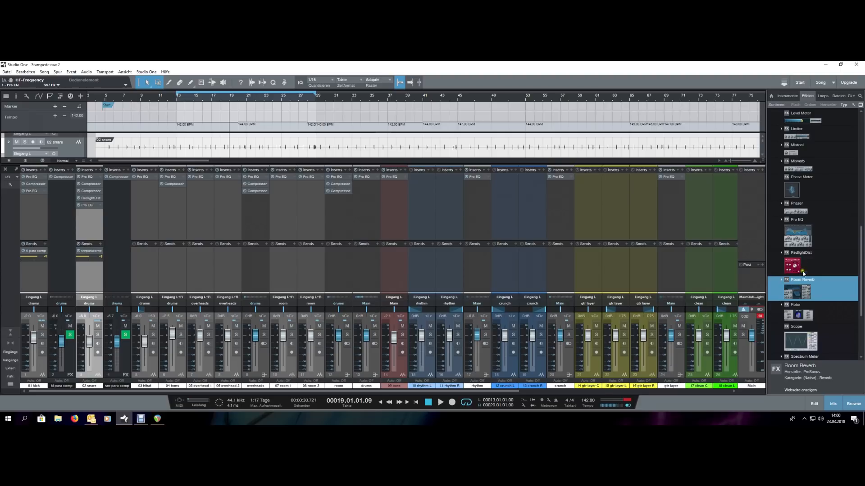
{"action": "left_click_drag", "start_coordinate": [802, 171], "coordinate": [89, 276]}
{"action": "left_click_drag", "start_coordinate": [125, 358], "coordinate": [162, 365]}
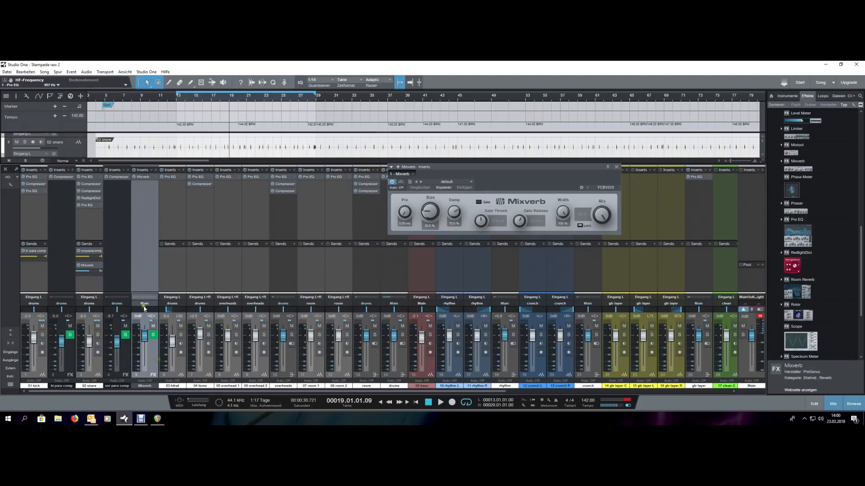
{"action": "left_click", "coordinate": [144, 304]}
{"action": "left_click", "coordinate": [151, 330]}
- Disable solo safe on snr para comp and Mixverb, and play the Mixverb channel soloed
{"action": "left_click", "coordinate": [125, 335]}
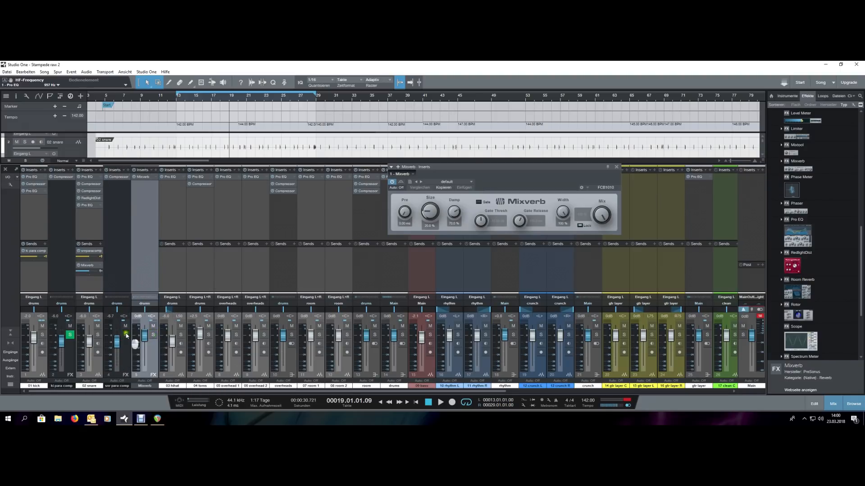
{"action": "left_click", "coordinate": [153, 334]}
{"action": "key", "text": "space"}
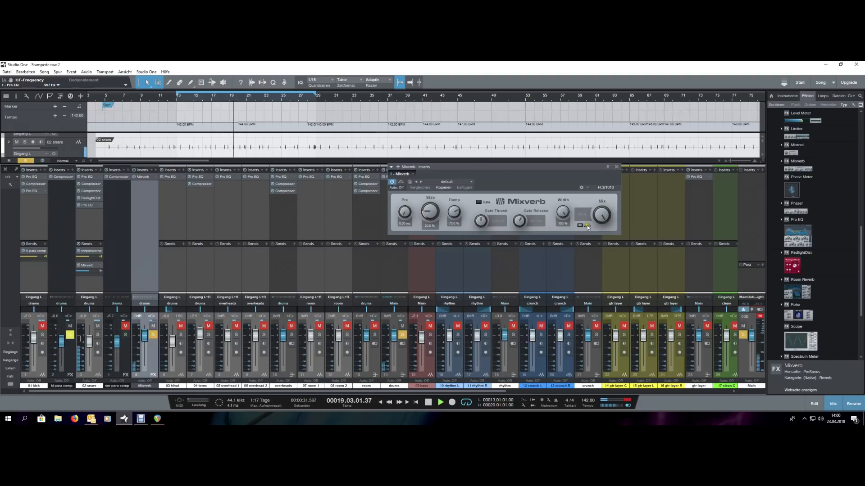
- Lower Mixverb's damp to 15 % and its size to 20 % while auditioning the reverb
{"action": "left_click_drag", "start_coordinate": [454, 212], "coordinate": [451, 243]}
{"action": "key", "text": "space"}
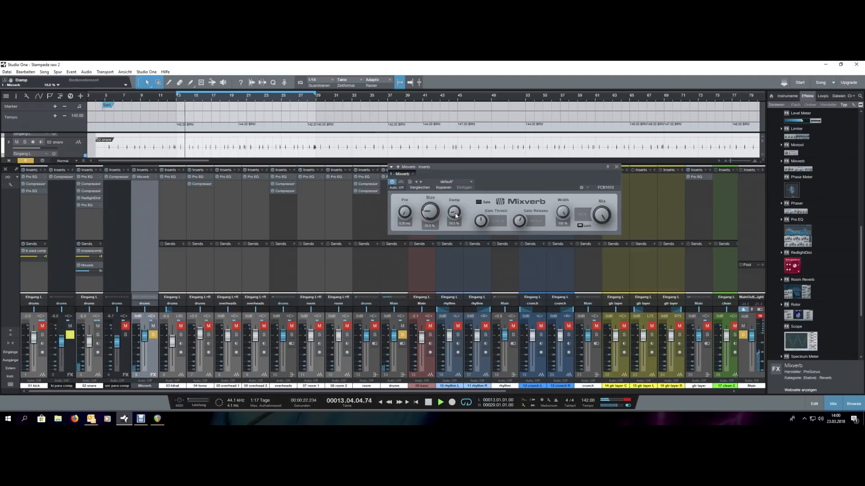
{"action": "scroll", "coordinate": [455, 215], "scroll_direction": "down", "scroll_amount": 5}
{"action": "scroll", "coordinate": [455, 215], "scroll_direction": "up", "scroll_amount": 7}
{"action": "key", "text": "space"}
- Solo the 02 snare with the reverb, set Mixverb's predelay to 30 ms, and close the effect
{"action": "left_click", "coordinate": [98, 335]}
{"action": "key", "text": "space"}
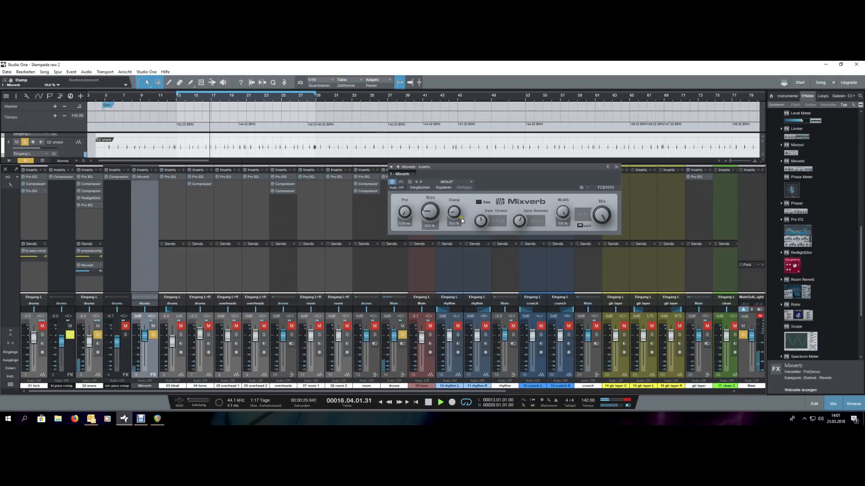
{"action": "scroll", "coordinate": [404, 214], "scroll_direction": "up", "scroll_amount": 5}
{"action": "scroll", "coordinate": [404, 214], "scroll_direction": "up", "scroll_amount": 4}
{"action": "left_click", "coordinate": [617, 167]}
{"action": "key", "text": "space"}
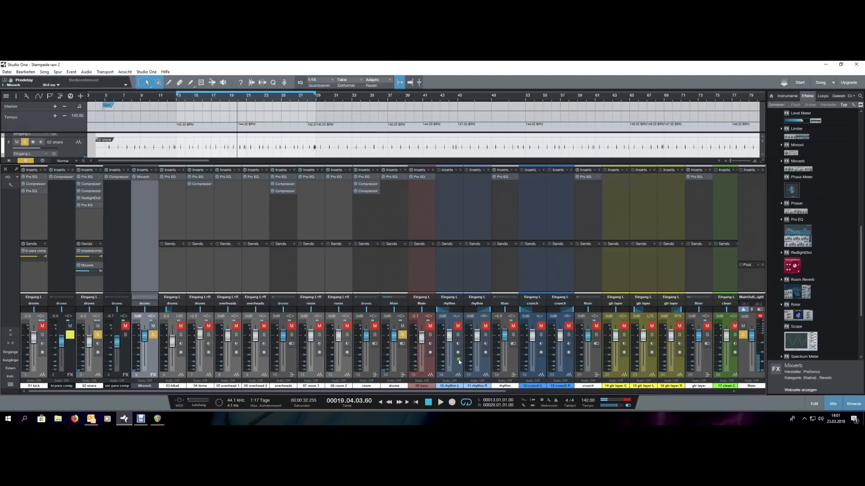
- Listen to the soloed drums and the full mix, comparing the mix with the Mixverb channel muted and unmuted
{"action": "left_click", "coordinate": [402, 335]}
{"action": "left_click", "coordinate": [402, 334]}
{"action": "key", "text": "space"}
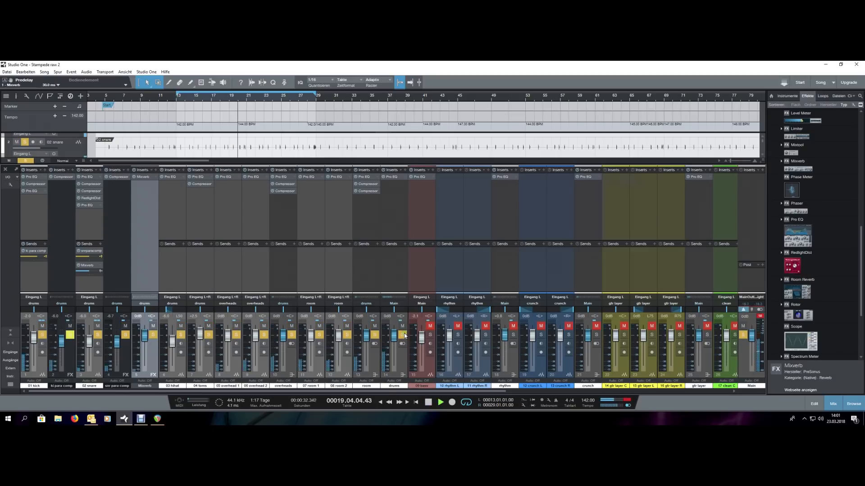
{"action": "left_click", "coordinate": [402, 335]}
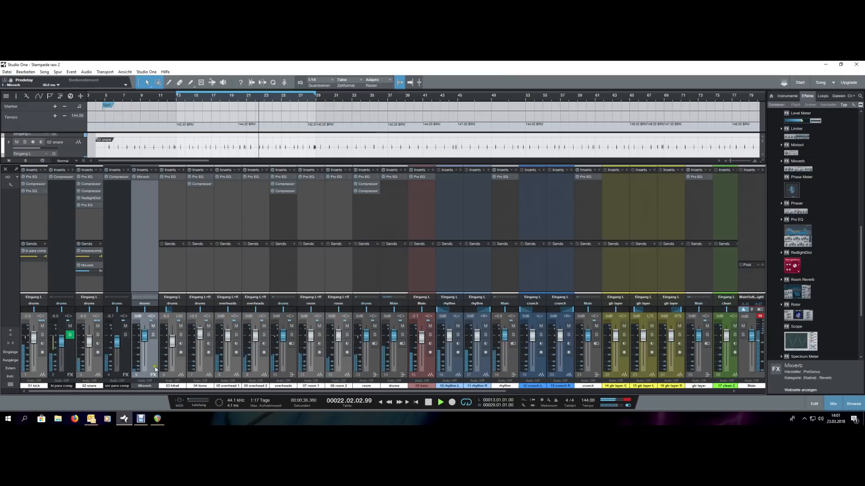
{"action": "left_click", "coordinate": [154, 326]}
{"action": "left_click", "coordinate": [154, 326]}
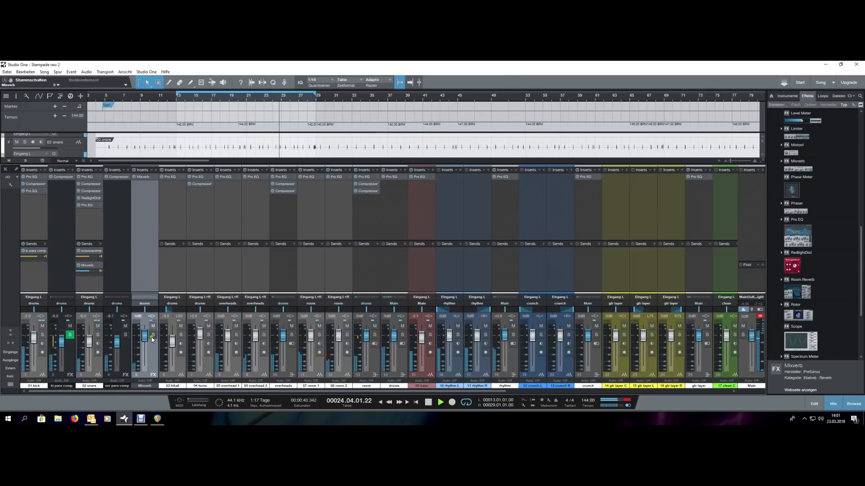
- Solo the Mixverb channel and copy the 02 snare's second Pro EQ after its reverb, with the copied bands switched off
{"action": "left_click", "coordinate": [153, 335]}
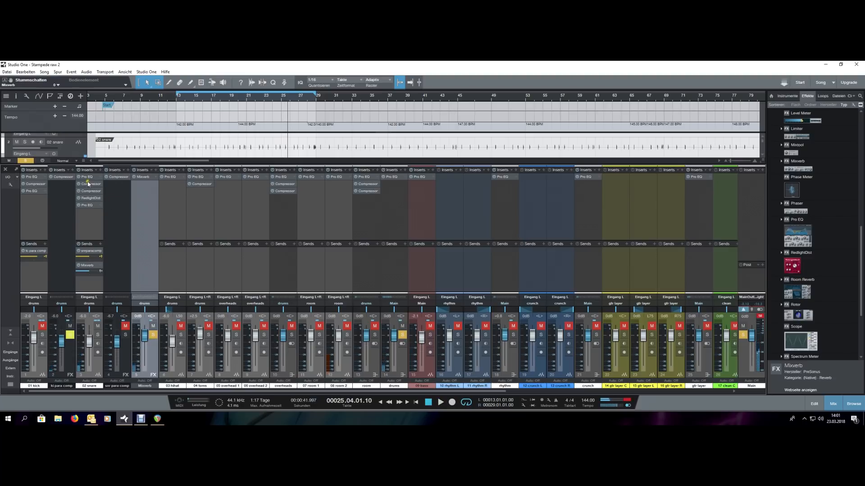
{"action": "left_click_drag", "start_coordinate": [88, 208], "coordinate": [145, 206]}
{"action": "left_click_drag", "start_coordinate": [506, 260], "coordinate": [436, 241]}
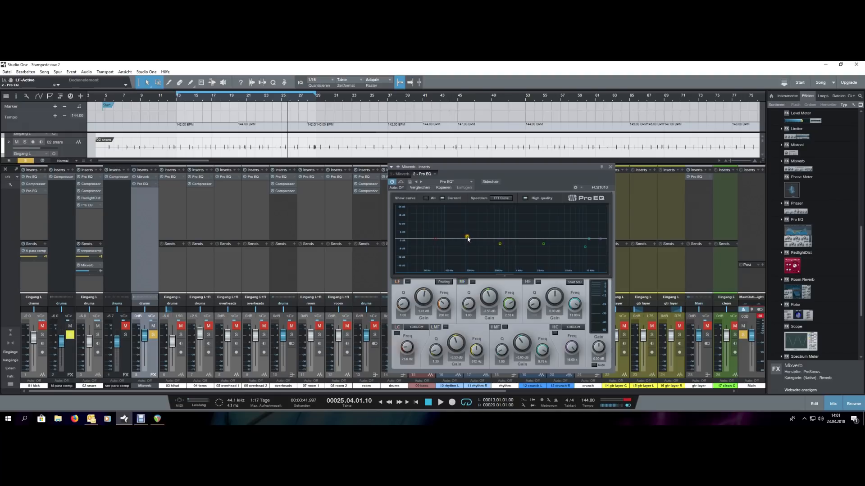
- Shape the Mixverb channel's Pro EQ with a low cut and a mild LF gain reduction, and close it
{"action": "key", "text": "space"}
{"action": "left_click_drag", "start_coordinate": [467, 239], "coordinate": [447, 239]}
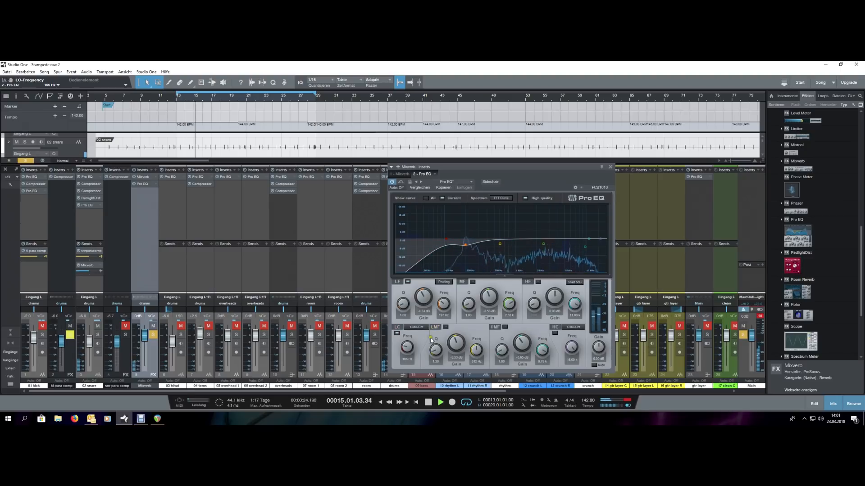
{"action": "left_click_drag", "start_coordinate": [421, 299], "coordinate": [420, 296]}
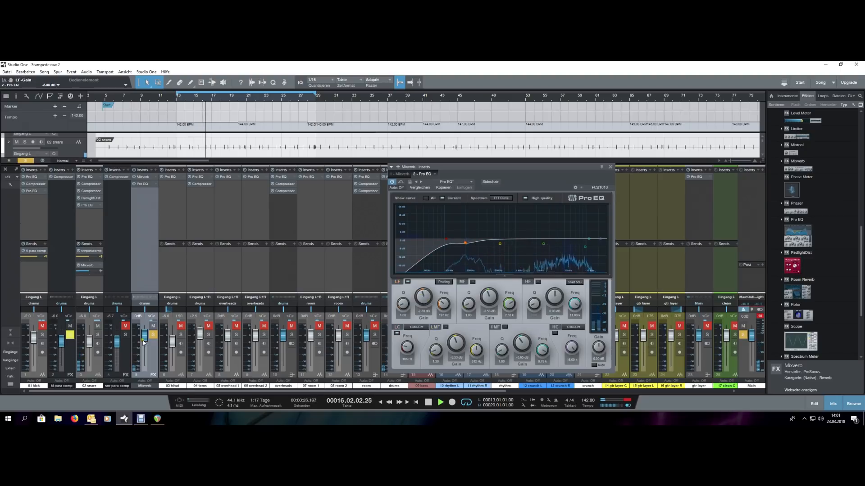
{"action": "key", "text": "space"}
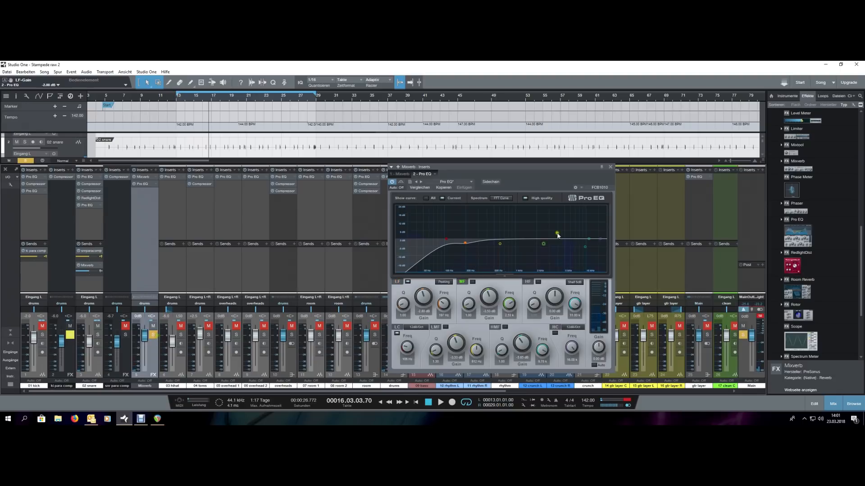
{"action": "left_click", "coordinate": [610, 167]}
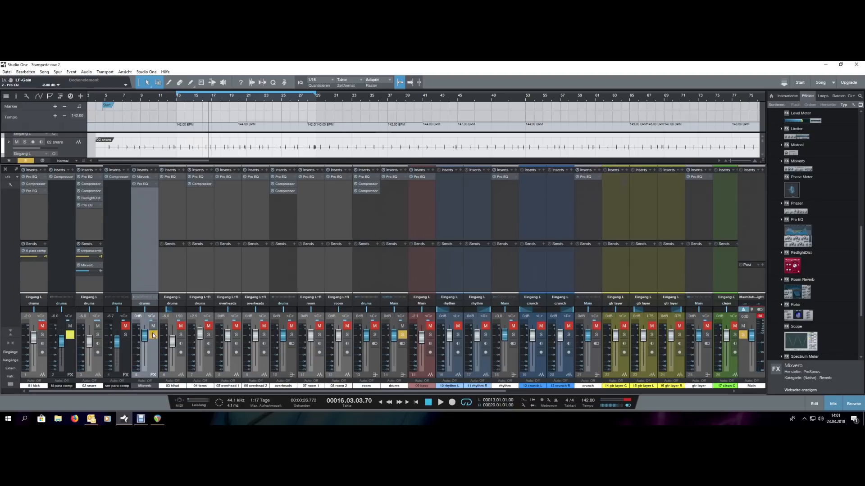
- Unsolo Mixverb, compare the soloed drums with the full mix, and stop playback
{"action": "left_click", "coordinate": [153, 335]}
{"action": "key", "text": "space"}
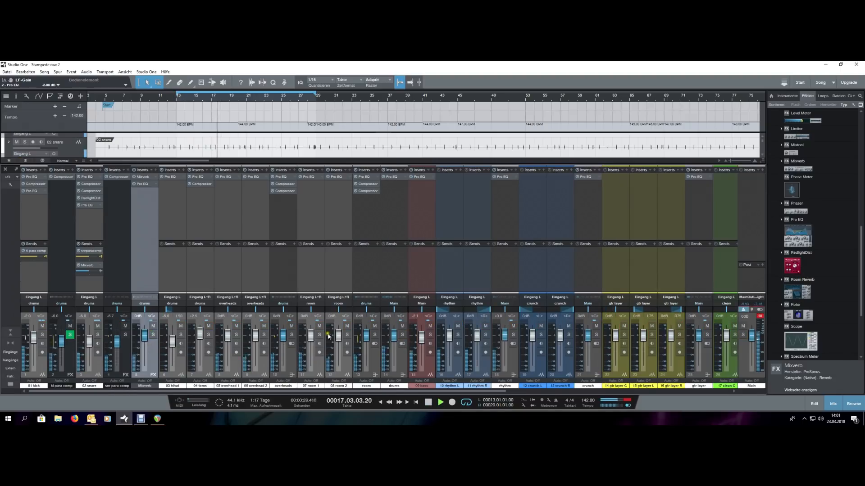
{"action": "left_click", "coordinate": [402, 335]}
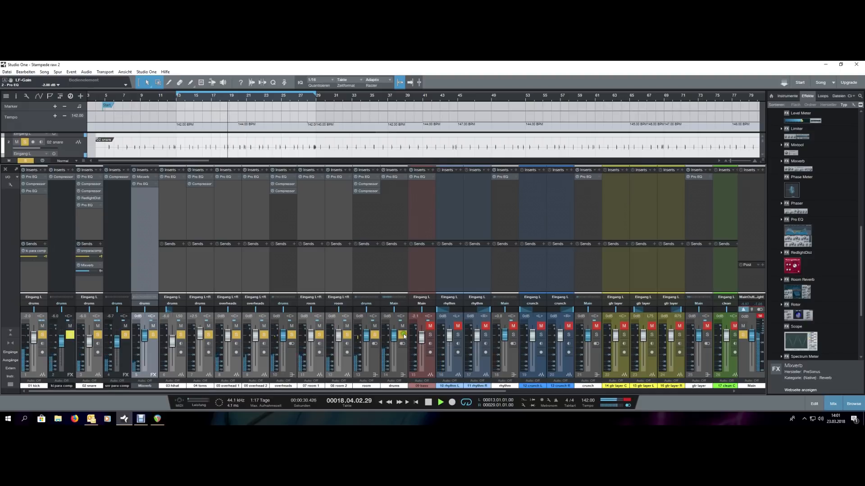
{"action": "left_click", "coordinate": [402, 335]}
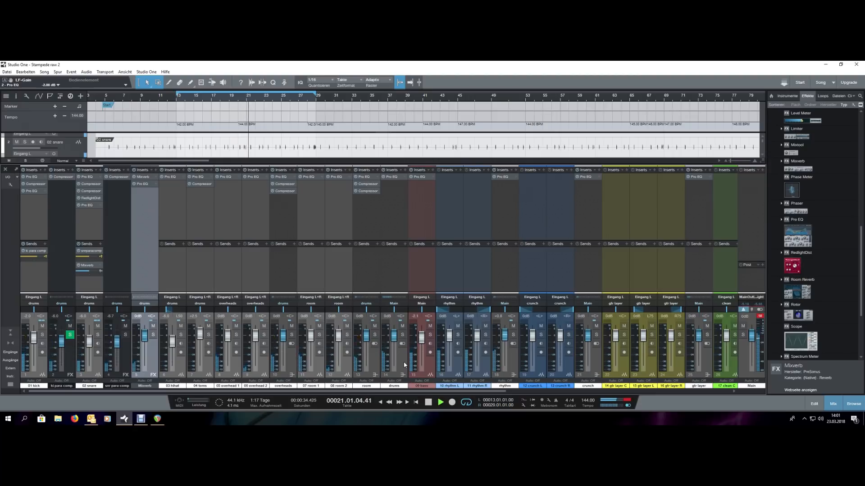
{"action": "left_click_drag", "start_coordinate": [404, 391], "coordinate": [515, 395]}
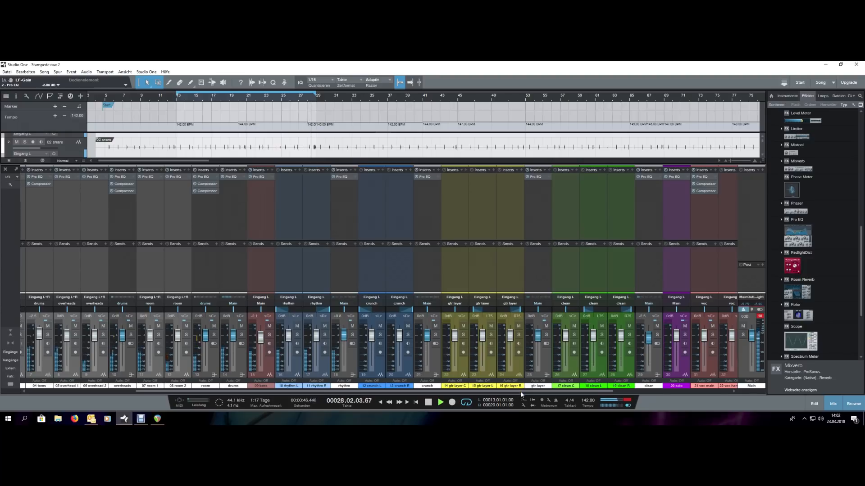
{"action": "key", "text": "space"}
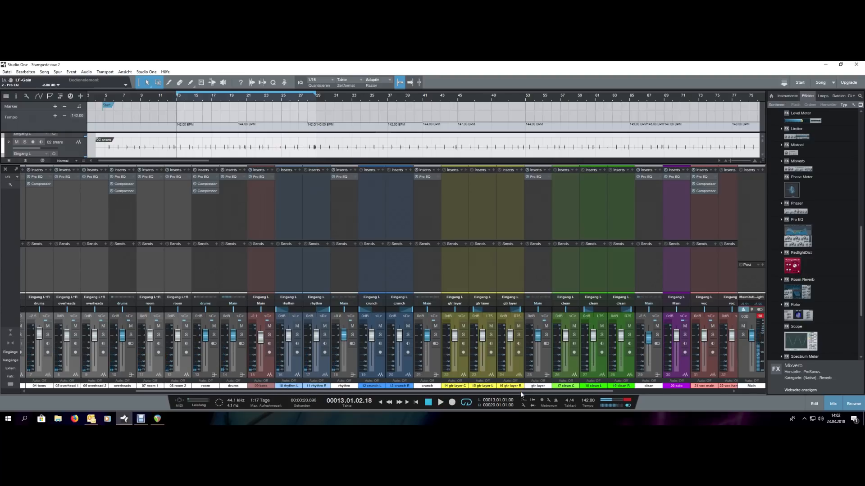
- Add Beat Delay as an effect send on the 21 voc main channel
{"action": "left_click_drag", "start_coordinate": [521, 392], "coordinate": [686, 402]}
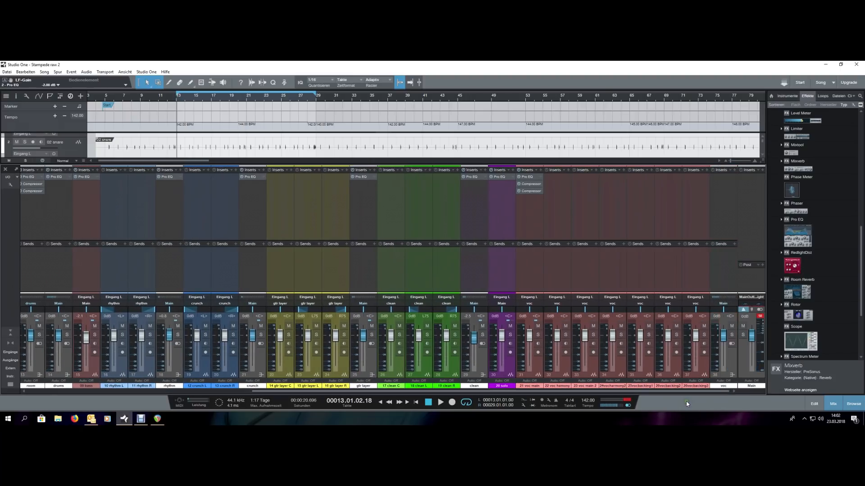
{"action": "left_click", "coordinate": [538, 368]}
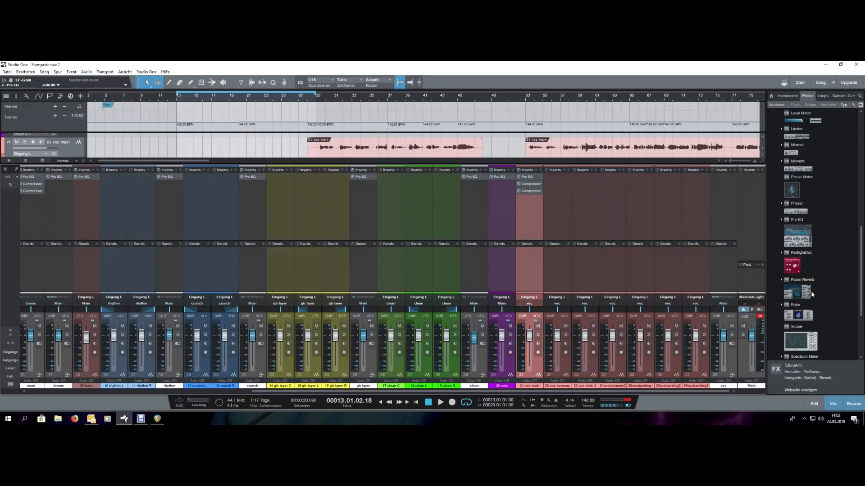
{"action": "scroll", "coordinate": [817, 282], "scroll_direction": "down", "scroll_amount": 1}
{"action": "scroll", "coordinate": [817, 282], "scroll_direction": "down", "scroll_amount": 1}
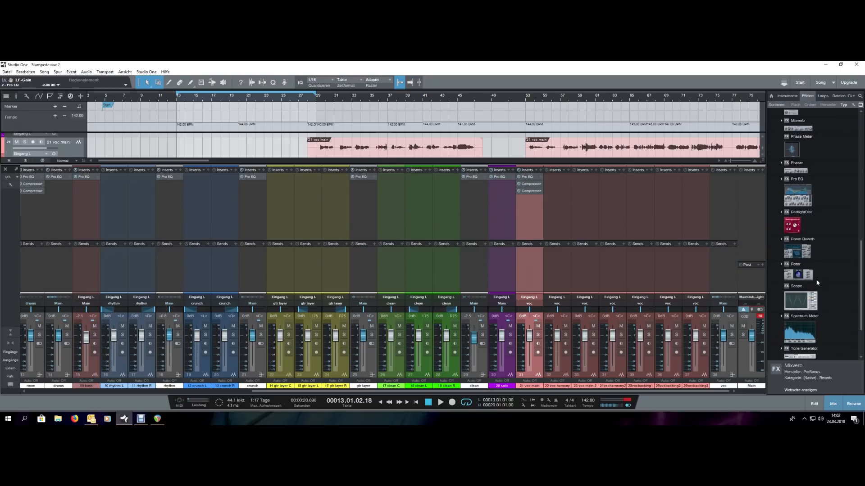
{"action": "scroll", "coordinate": [816, 282], "scroll_direction": "down", "scroll_amount": 1}
{"action": "scroll", "coordinate": [816, 282], "scroll_direction": "up", "scroll_amount": 20}
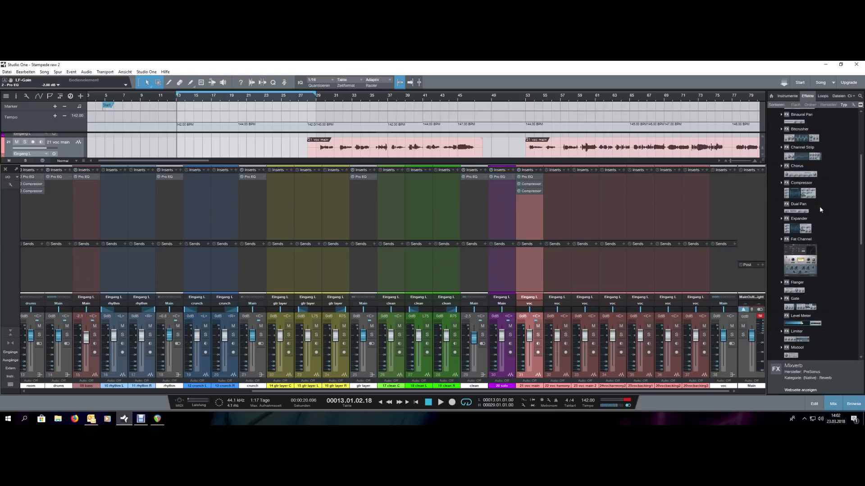
{"action": "scroll", "coordinate": [809, 200], "scroll_direction": "up", "scroll_amount": 3}
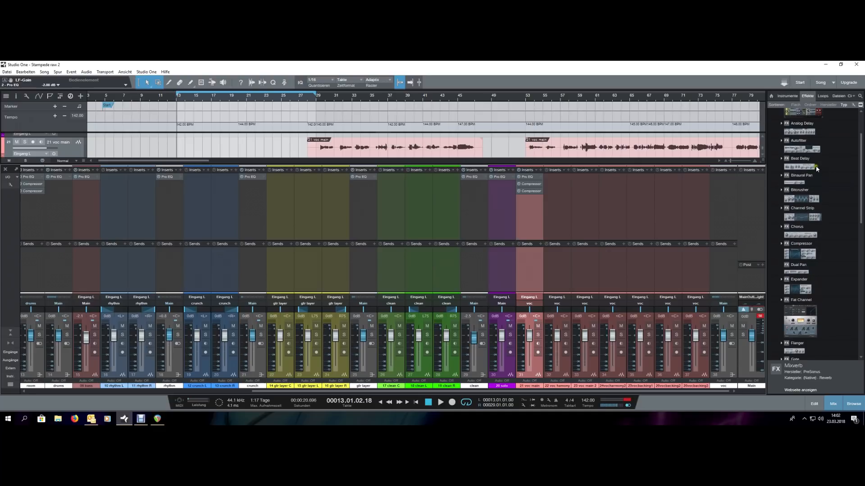
{"action": "left_click", "coordinate": [817, 168]}
{"action": "left_click_drag", "start_coordinate": [817, 161], "coordinate": [532, 263]}
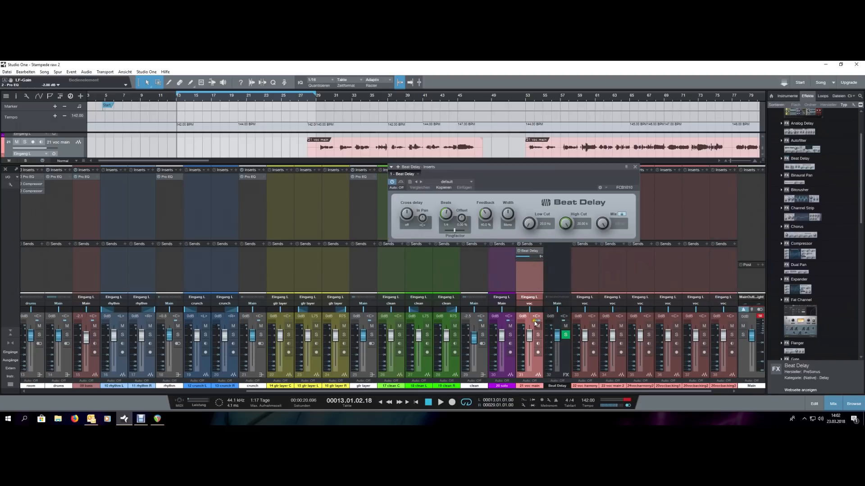
- Solo the Beat Delay channel, set the loop range from bar 29 to 45, and audition the delayed vocal
{"action": "left_click", "coordinate": [537, 335]}
{"action": "left_click", "coordinate": [537, 335]}
{"action": "left_click", "coordinate": [566, 335]}
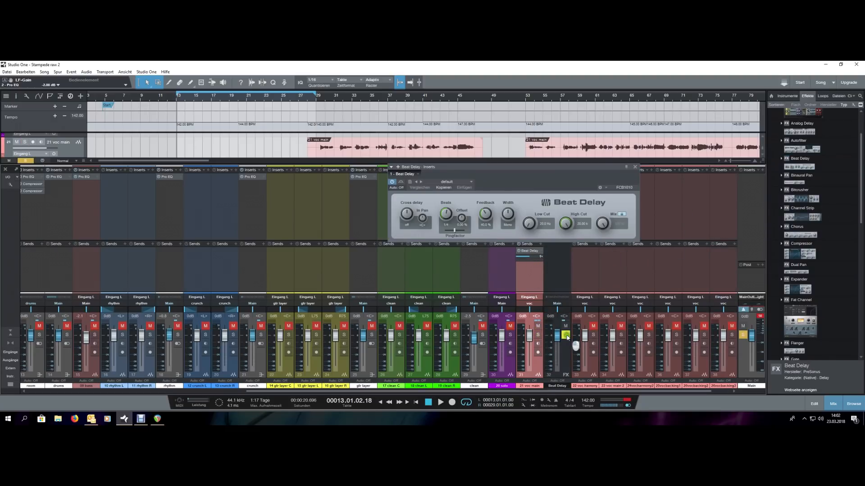
{"action": "left_click", "coordinate": [317, 97]}
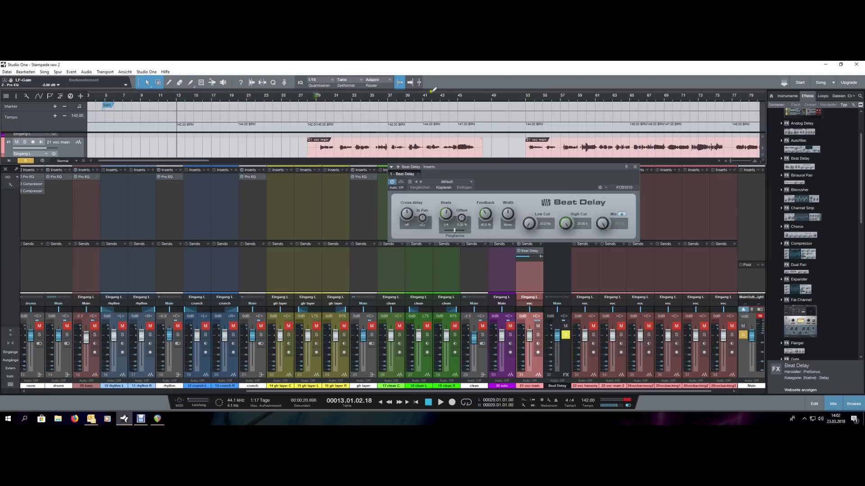
{"action": "left_click", "coordinate": [458, 97]}
{"action": "key", "text": "space"}
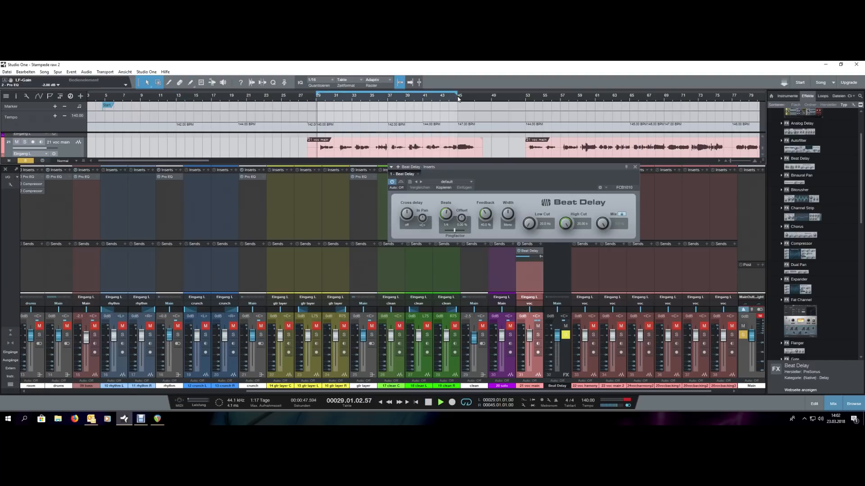
{"action": "key", "text": "space"}
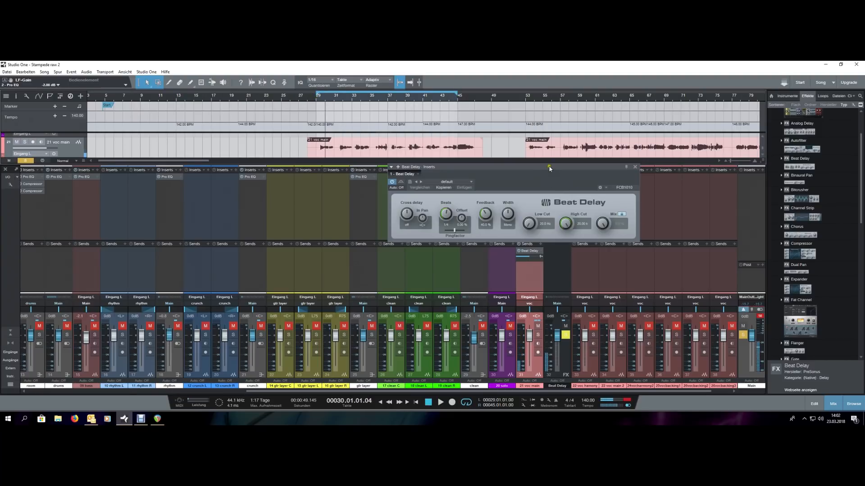
{"action": "scroll", "coordinate": [561, 106], "scroll_direction": "up", "scroll_amount": 3}
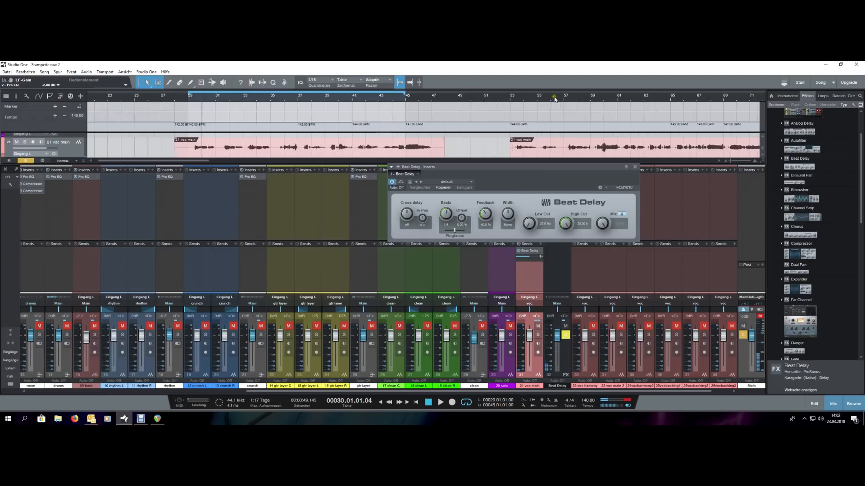
{"action": "left_click", "coordinate": [635, 167]}
{"action": "left_click", "coordinate": [551, 178]}
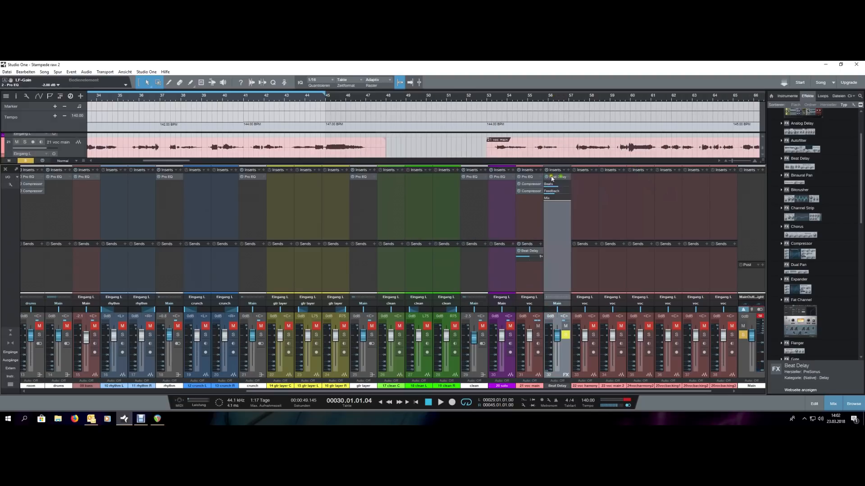
{"action": "double_click", "coordinate": [554, 178]}
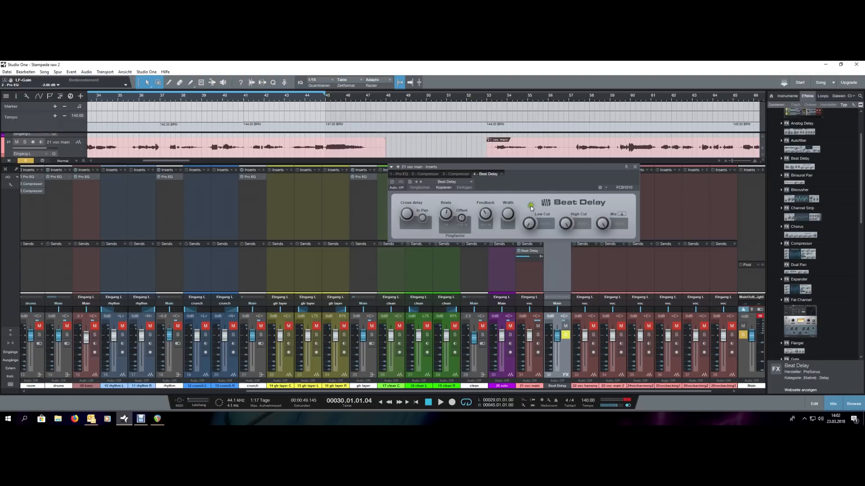
{"action": "left_click", "coordinate": [635, 167]}
- Leave only the Beat Delay channel soloed and play from the start of the loop
{"action": "left_click", "coordinate": [537, 334]}
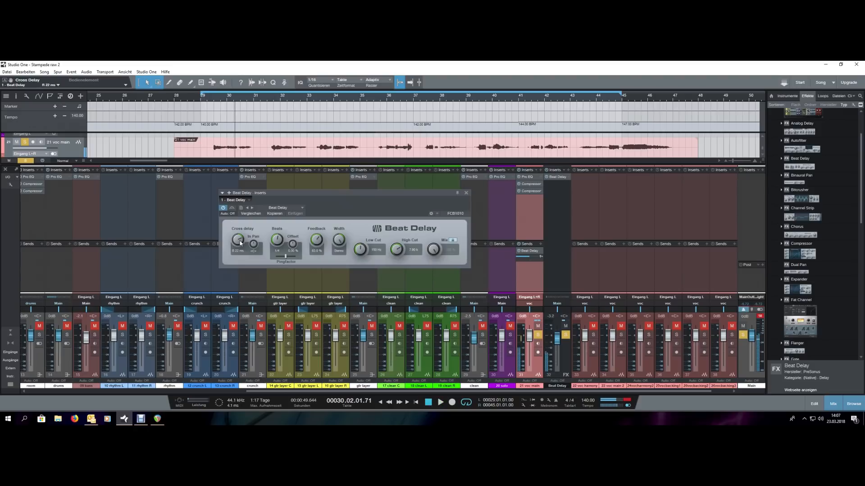
{"action": "left_click", "coordinate": [538, 336]}
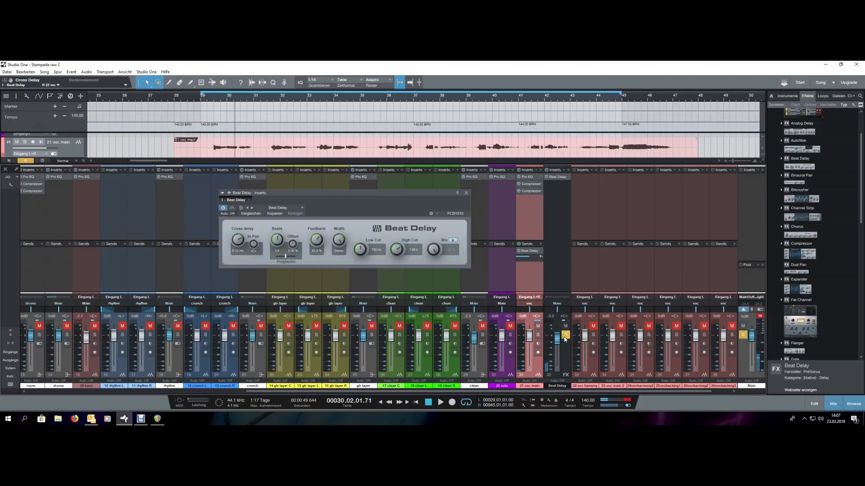
{"action": "key", "text": "KP_1"}
{"action": "key", "text": "space"}
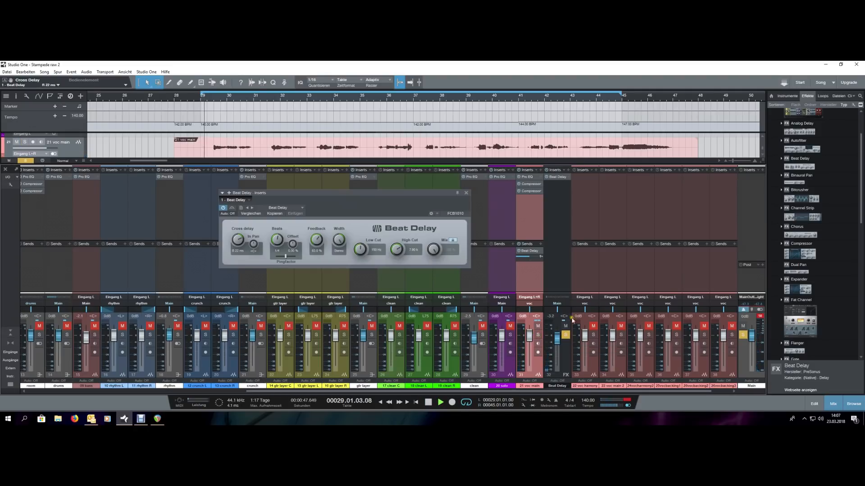
- Adjust Beat Delay's cross delay, beats, low cut and high cut, and reduce the feedback to 14 % while listening
{"action": "left_click_drag", "start_coordinate": [240, 240], "coordinate": [239, 241]}
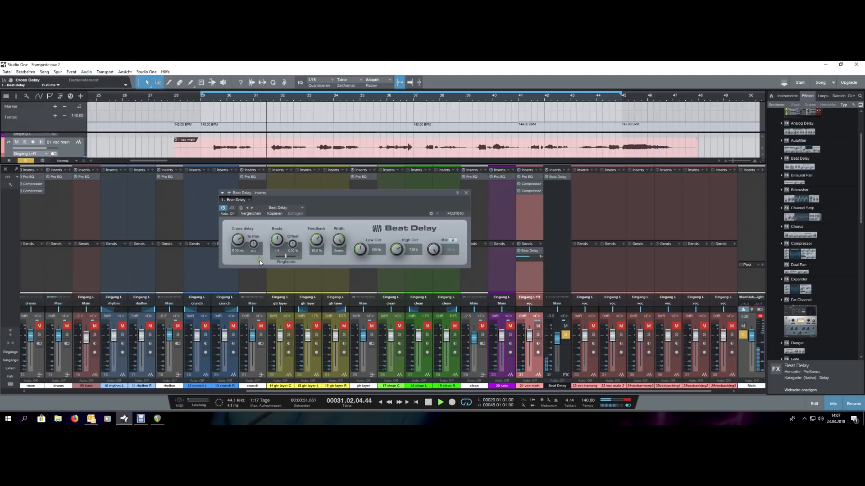
{"action": "left_click_drag", "start_coordinate": [397, 249], "coordinate": [287, 267]}
{"action": "key", "text": "space"}
{"action": "key", "text": "space"}
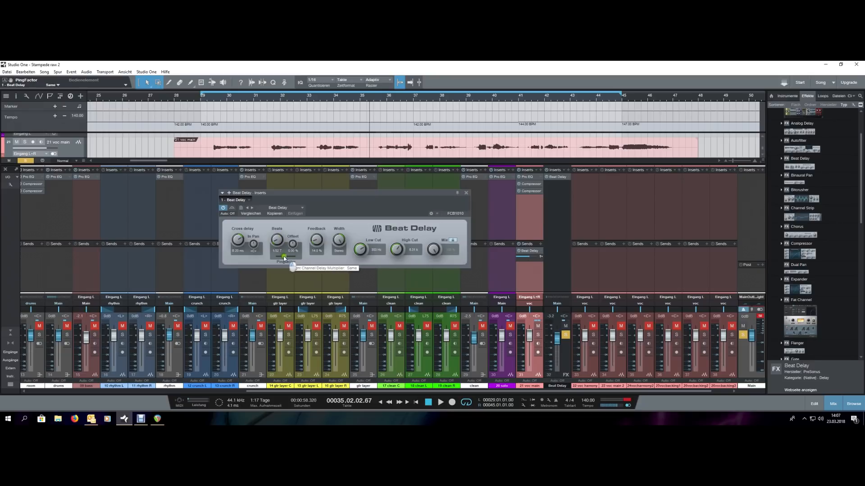
- Solo 21 voc main alongside the Beat Delay channel, set Beats to 1/16 and rebalance the delay's fader during playback
{"action": "key", "text": "space"}
{"action": "left_click", "coordinate": [538, 336]}
{"action": "key", "text": "space"}
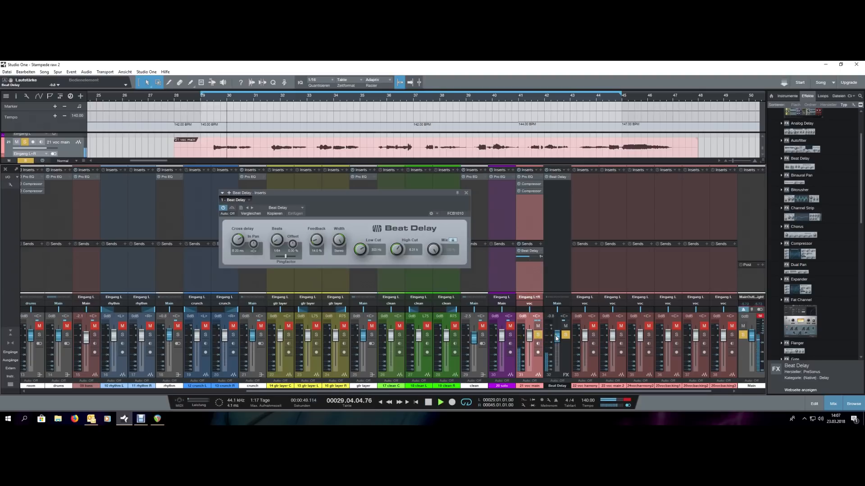
{"action": "scroll", "coordinate": [276, 242], "scroll_direction": "up", "scroll_amount": 1}
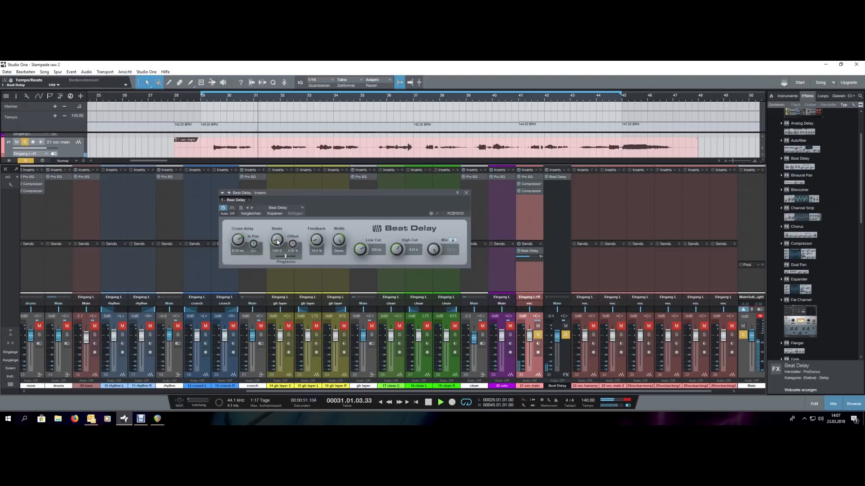
{"action": "scroll", "coordinate": [277, 242], "scroll_direction": "up", "scroll_amount": 2}
{"action": "scroll", "coordinate": [278, 231], "scroll_direction": "up", "scroll_amount": 1}
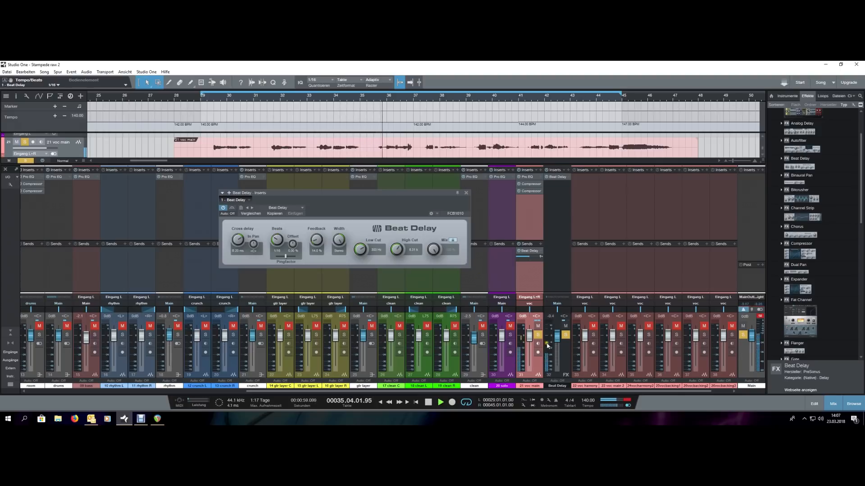
{"action": "left_click_drag", "start_coordinate": [557, 336], "coordinate": [557, 341]}
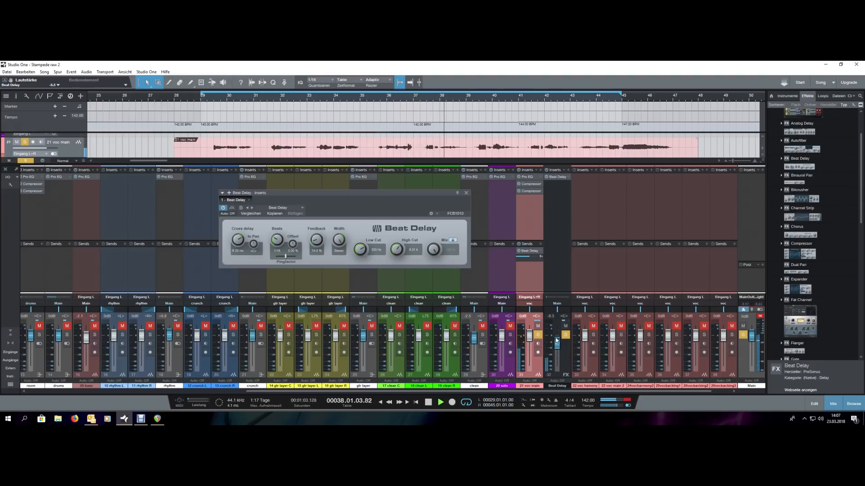
- Clear both solos, readjust the Beat Delay fader in the full mix and set the delay's Beats to 1/32
{"action": "left_click", "coordinate": [538, 335]}
{"action": "left_click", "coordinate": [566, 335]}
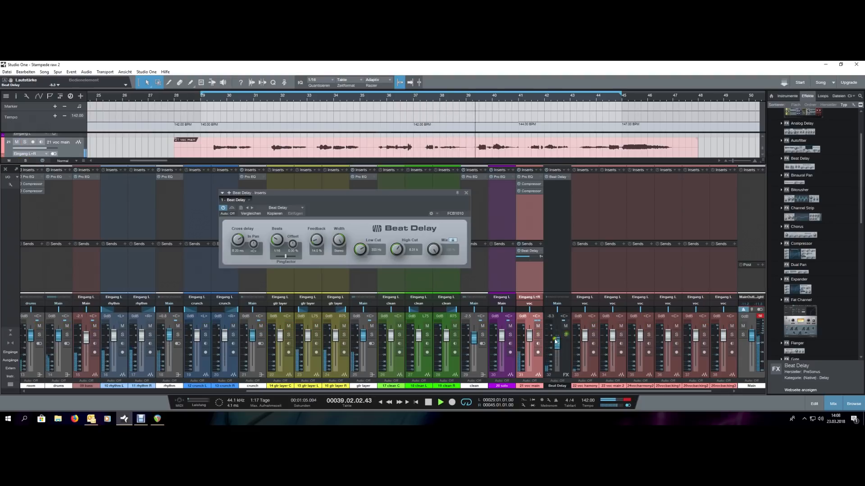
{"action": "left_click", "coordinate": [466, 193]}
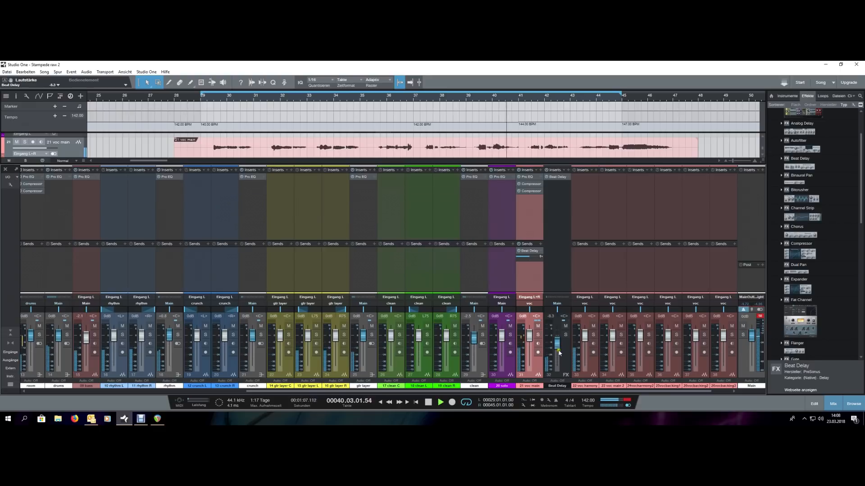
{"action": "left_click_drag", "start_coordinate": [557, 345], "coordinate": [557, 345]}
{"action": "left_click", "coordinate": [557, 177]}
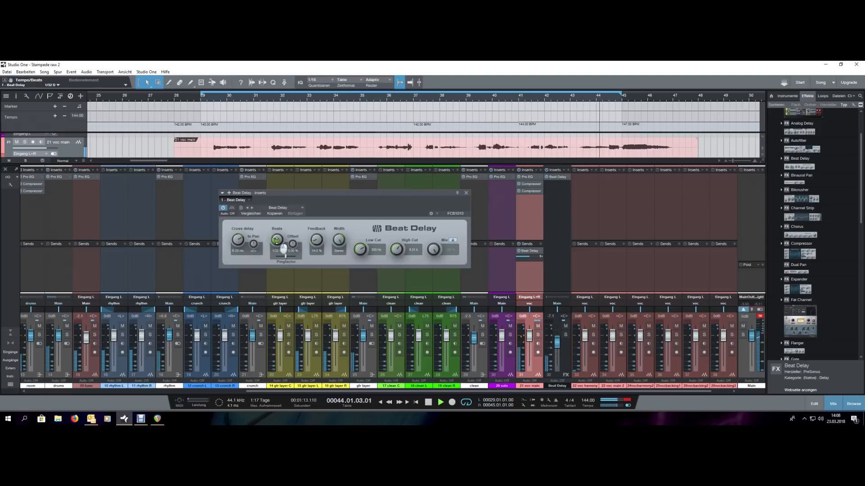
{"action": "left_click_drag", "start_coordinate": [277, 243], "coordinate": [277, 248]}
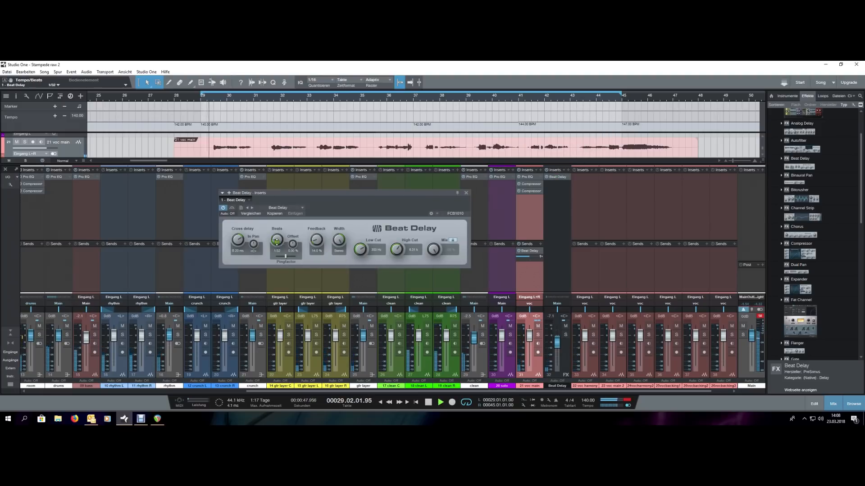
- Solo 21 voc main and the Beat Delay channel, fine-tune the delay's level, and close its plug-in window
{"action": "left_click", "coordinate": [538, 334]}
{"action": "left_click", "coordinate": [565, 334]}
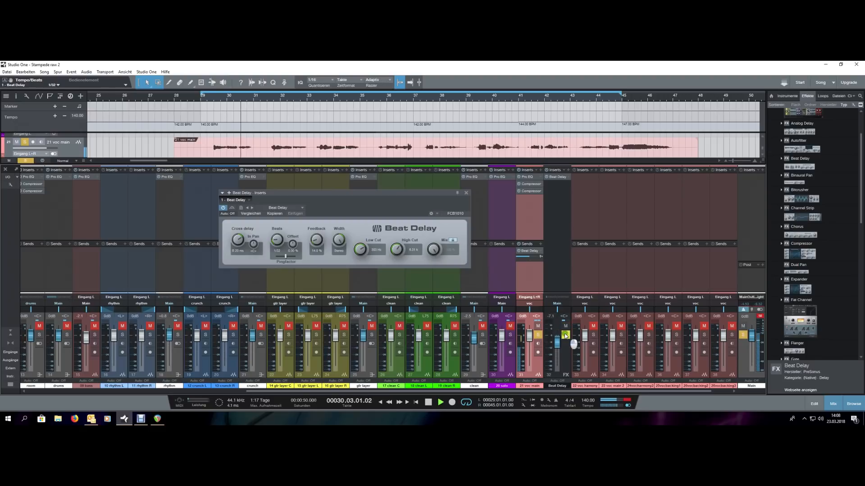
{"action": "left_click_drag", "start_coordinate": [558, 345], "coordinate": [558, 344]}
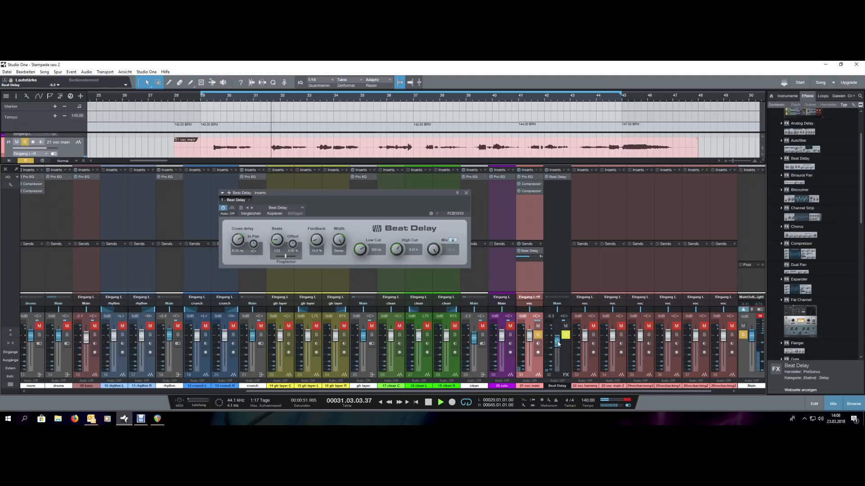
{"action": "left_click", "coordinate": [466, 193]}
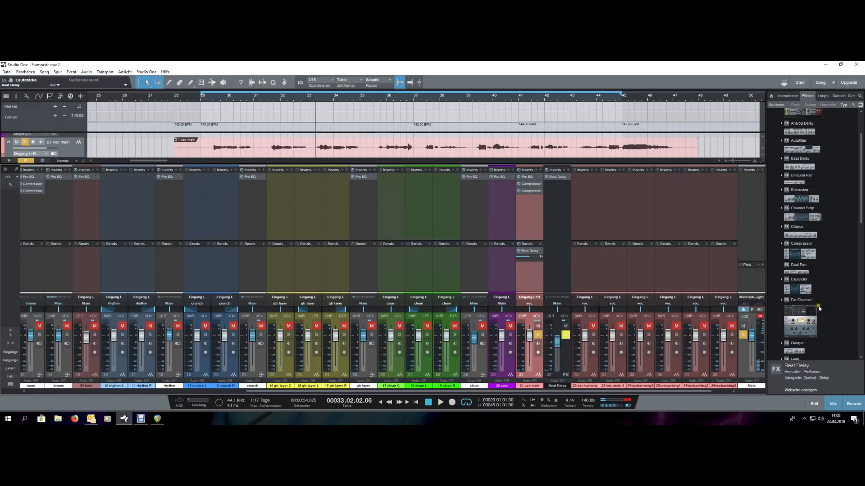
- Move the Beat Delay channel behind the vocal tracks, rename it voc slap, and route its output to the voc bus
{"action": "scroll", "coordinate": [805, 298], "scroll_direction": "down", "scroll_amount": 1}
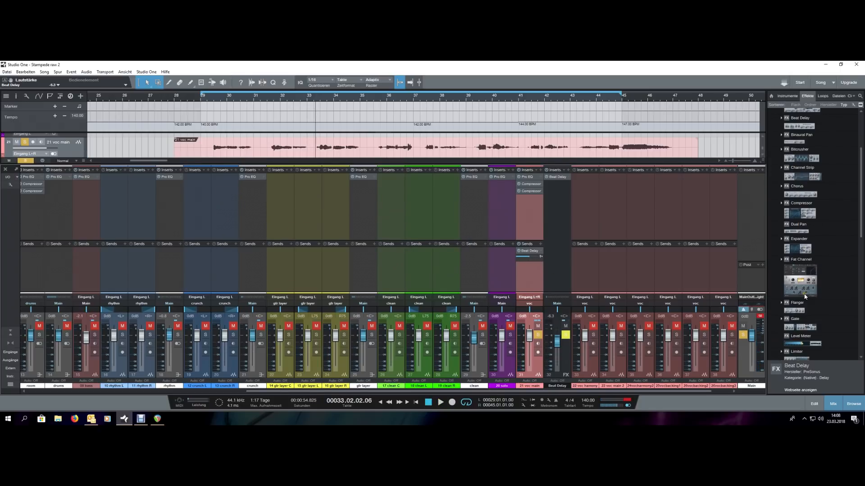
{"action": "left_click_drag", "start_coordinate": [566, 364], "coordinate": [725, 380]}
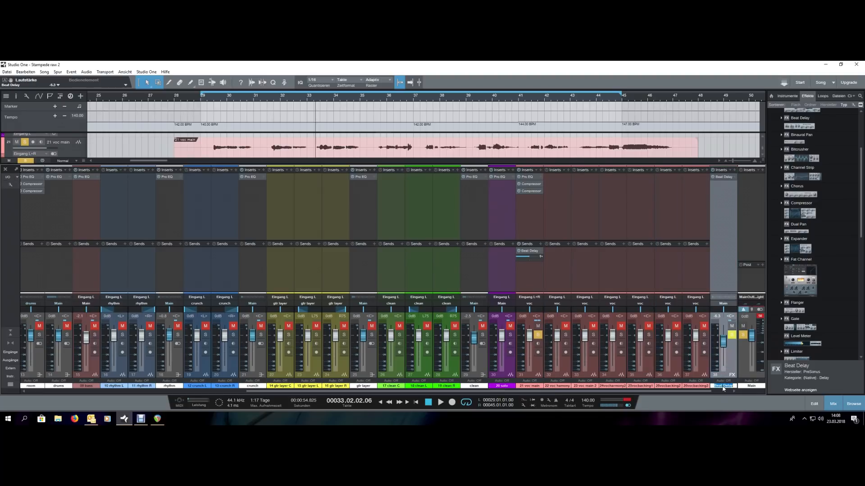
{"action": "key", "text": "Return"}
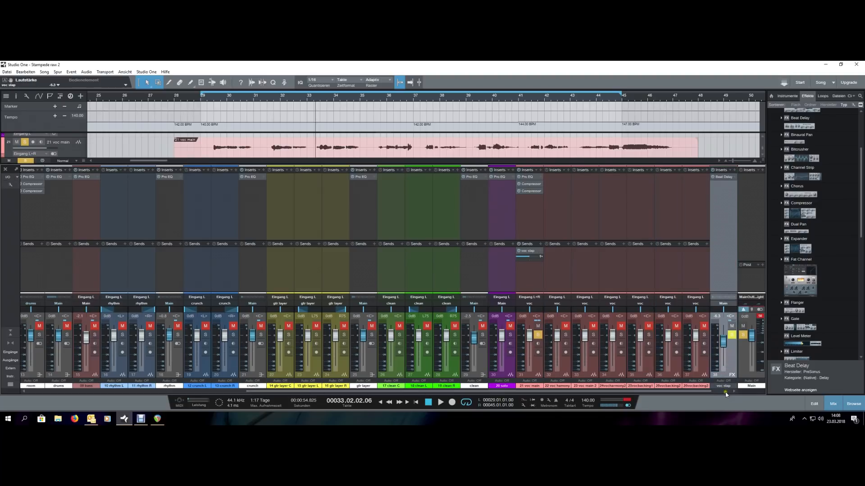
{"action": "left_click", "coordinate": [725, 391]}
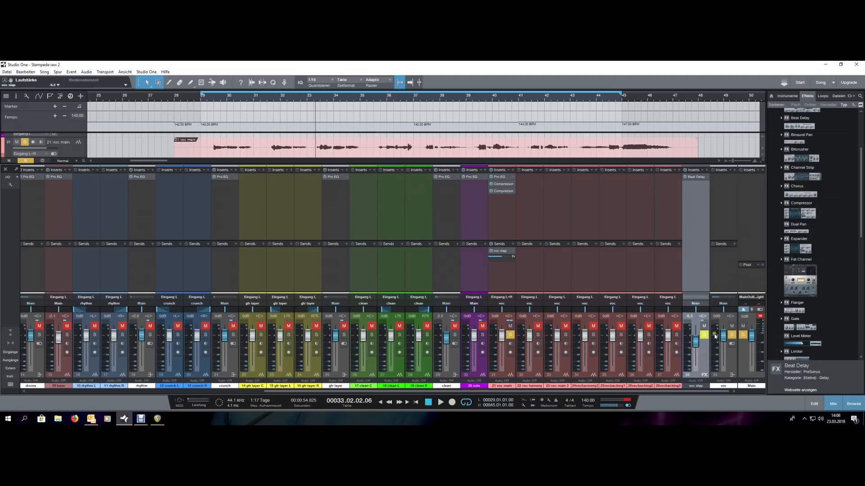
{"action": "left_click", "coordinate": [695, 303]}
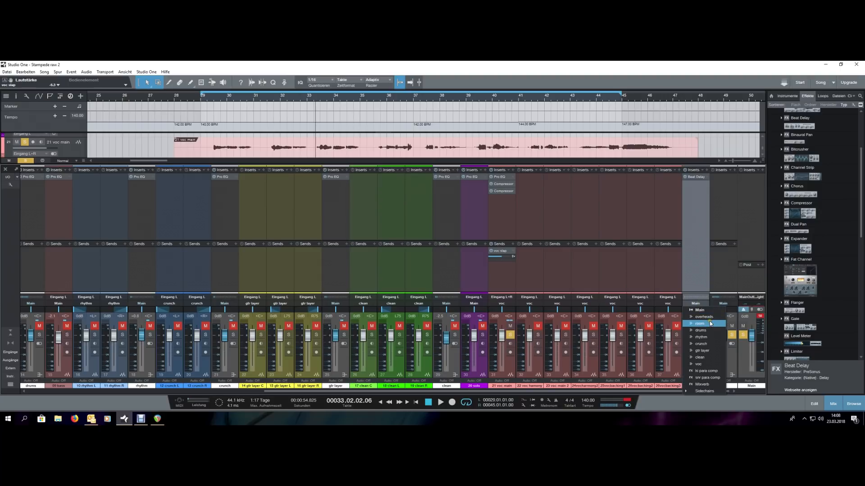
{"action": "left_click", "coordinate": [713, 364]}
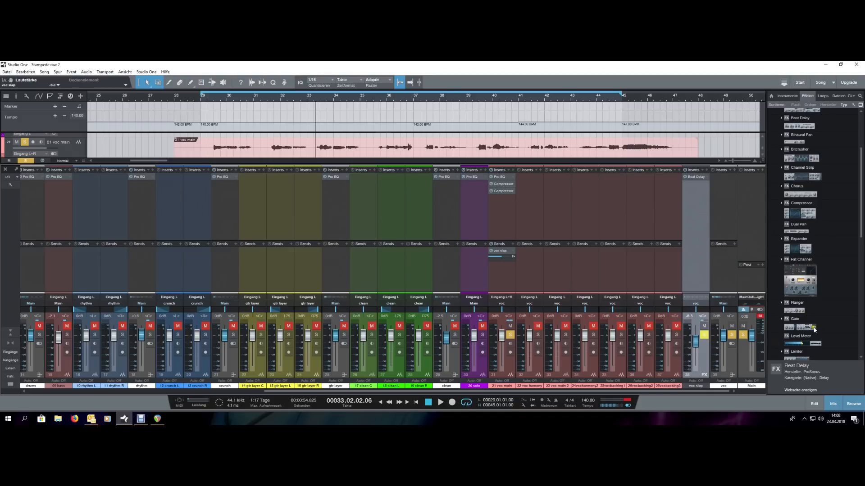
- Add Mixverb as an effect send on 21 voc main and rename its channel voc verb
{"action": "scroll", "coordinate": [814, 249], "scroll_direction": "down", "scroll_amount": 4}
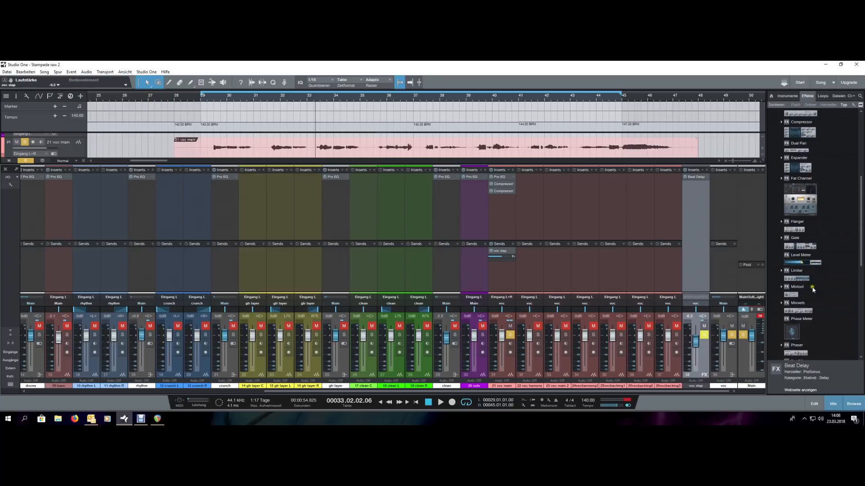
{"action": "left_click_drag", "start_coordinate": [813, 313], "coordinate": [512, 276]}
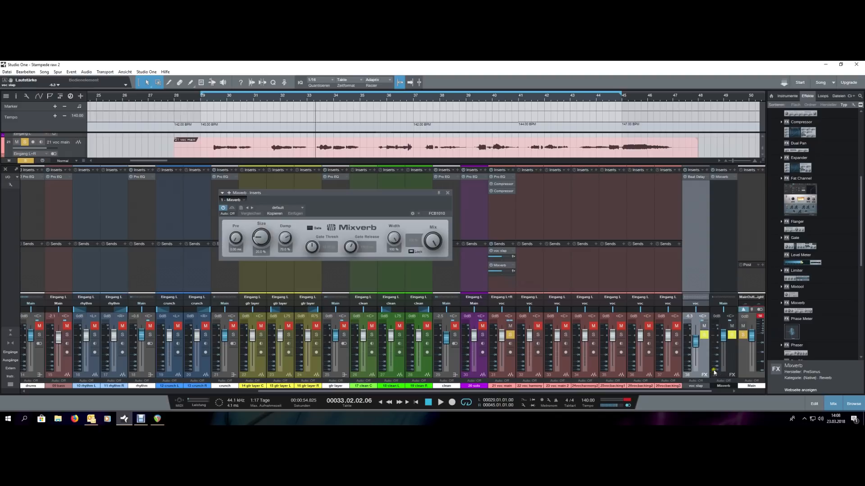
{"action": "double_click", "coordinate": [722, 386]}
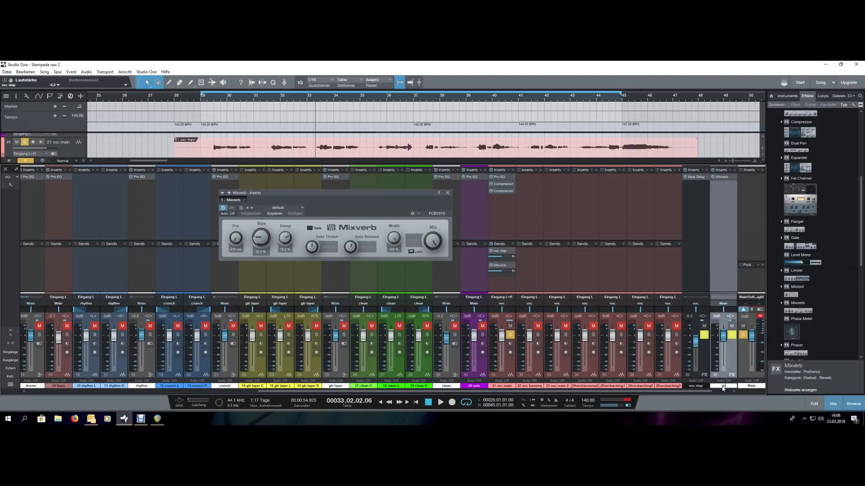
- Play the loop and raise the pre-delay of the vocal Mixverb
{"action": "key", "text": "space"}
{"action": "left_click_drag", "start_coordinate": [393, 195], "coordinate": [383, 217]}
{"action": "left_click_drag", "start_coordinate": [226, 260], "coordinate": [228, 263]}
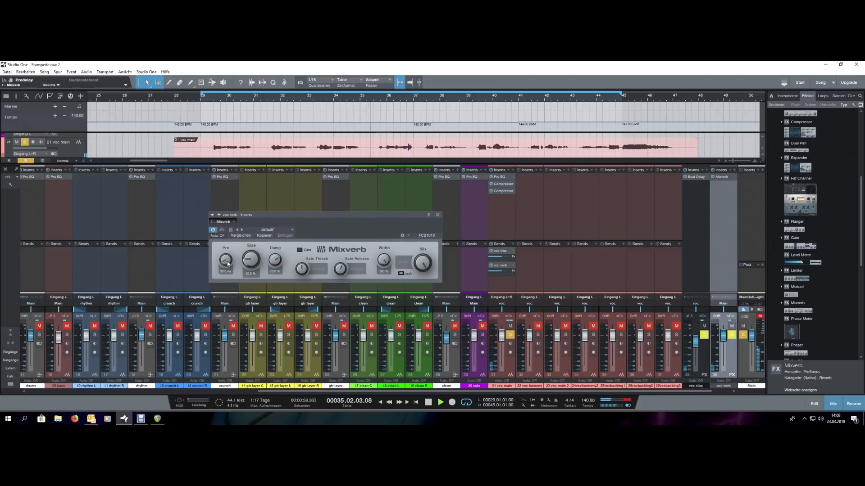
- Leave only the voc verb channel soloed and restart playback
{"action": "key", "text": "space"}
{"action": "left_click", "coordinate": [510, 336]}
{"action": "left_click", "coordinate": [704, 335]}
{"action": "left_click", "coordinate": [732, 335]}
{"action": "left_click", "coordinate": [705, 335], "text": "shift"}
{"action": "left_click", "coordinate": [731, 335]}
{"action": "key", "text": "space"}
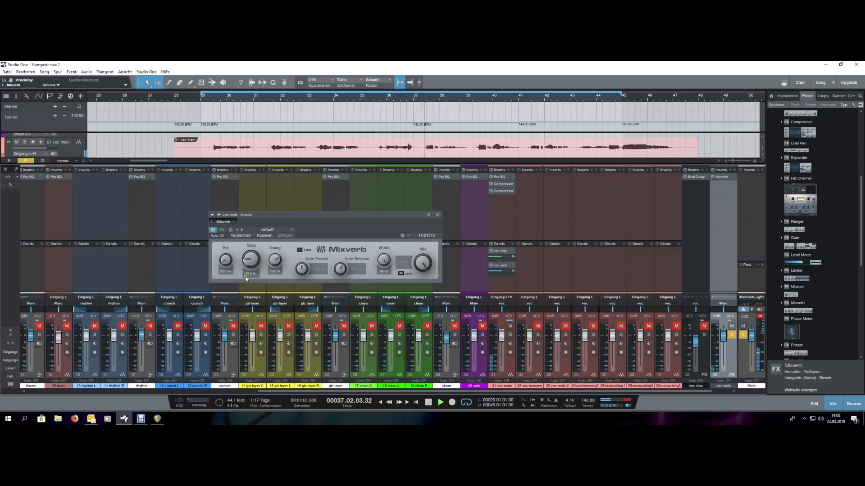
- Increase Mixverb's size, set its damp to 20 %, reduce the width while listening, and close the plug-in
{"action": "left_click", "coordinate": [276, 260], "text": "ctrl"}
{"action": "left_click", "coordinate": [252, 259], "text": "ctrl"}
{"action": "left_click_drag", "start_coordinate": [253, 259], "coordinate": [277, 253]}
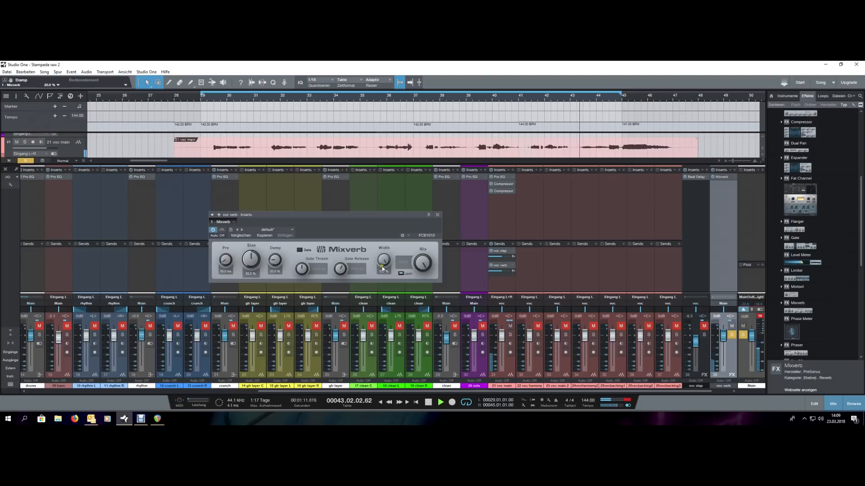
{"action": "mouse_move", "coordinate": [387, 260]}
{"action": "left_mouse_down"}
{"action": "mouse_move", "coordinate": [396, 303]}
{"action": "mouse_move", "coordinate": [386, 257]}
{"action": "left_mouse_up"}
{"action": "key", "text": "space"}
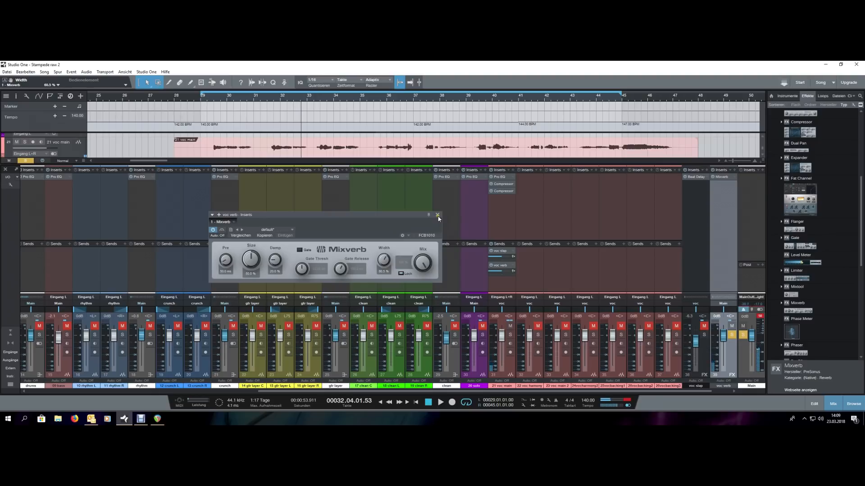
{"action": "left_click", "coordinate": [437, 215]}
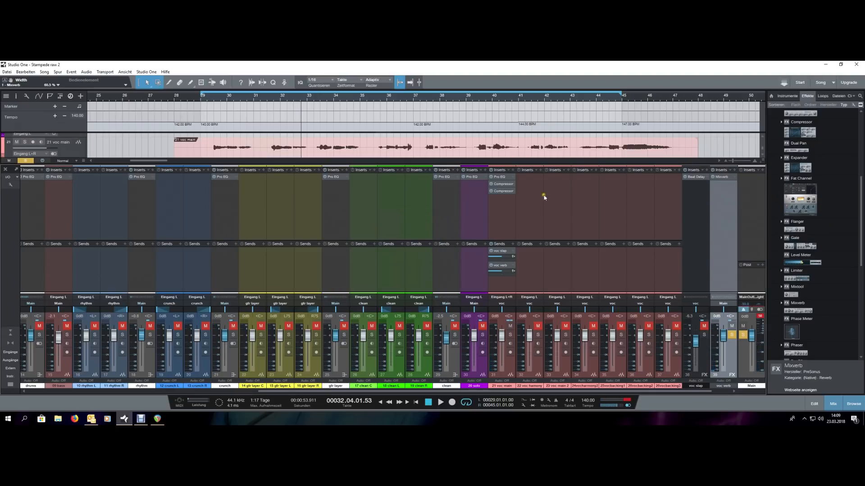
- Copy 21 voc main's Pro EQ to voc verb, disable its mid notch, and set low cut to about 309 Hz plus a high cut
{"action": "left_click_drag", "start_coordinate": [500, 177], "coordinate": [719, 205]}
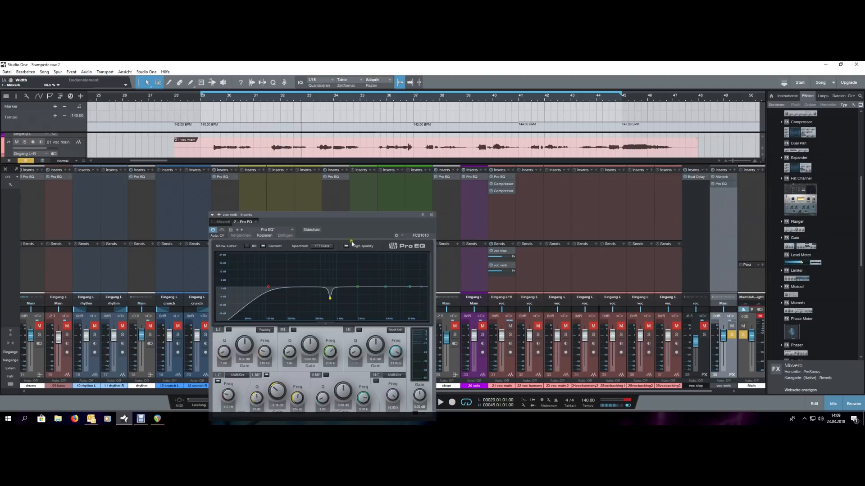
{"action": "double_click", "coordinate": [329, 301]}
{"action": "left_click_drag", "start_coordinate": [230, 394], "coordinate": [231, 381]}
{"action": "key", "text": "space"}
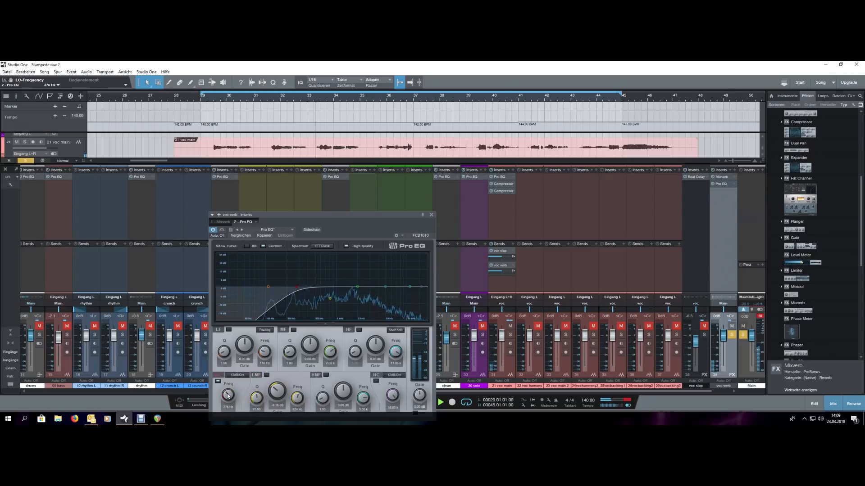
{"action": "left_click_drag", "start_coordinate": [423, 287], "coordinate": [388, 288]}
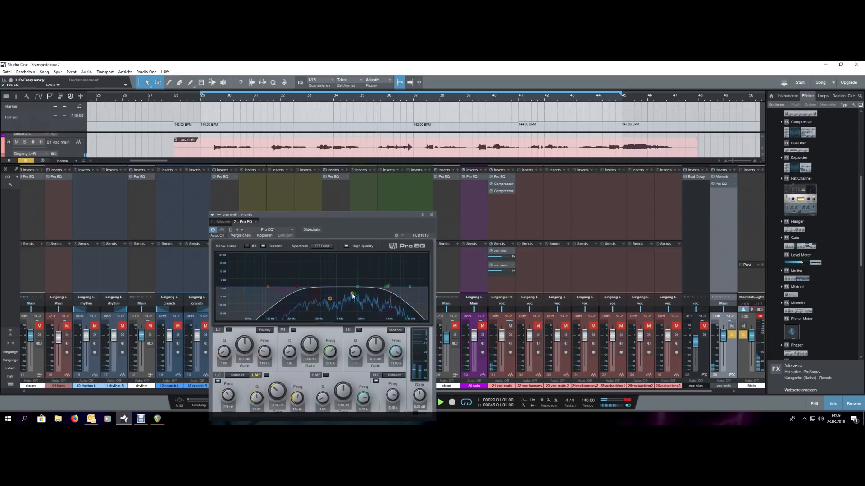
{"action": "left_click_drag", "start_coordinate": [297, 288], "coordinate": [301, 289]}
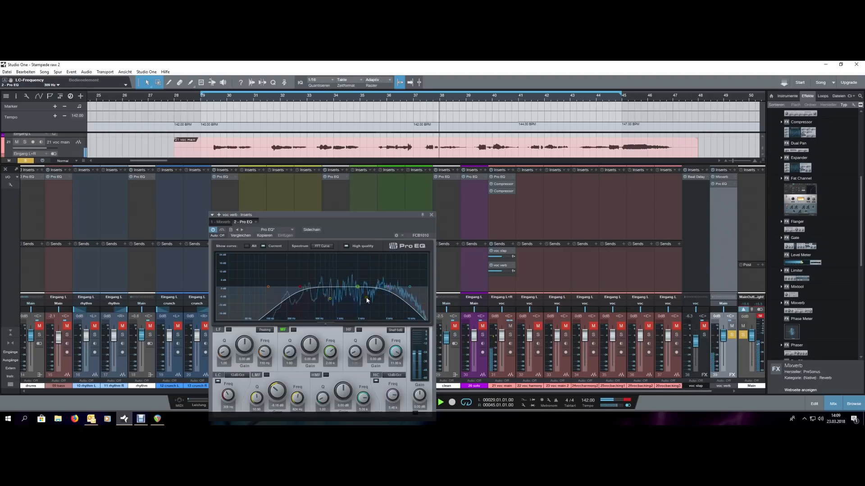
- Clear the solos, close the Pro EQ, and lower the voc verb fader to about -10 dB in the full mix
{"action": "left_click", "coordinate": [742, 335]}
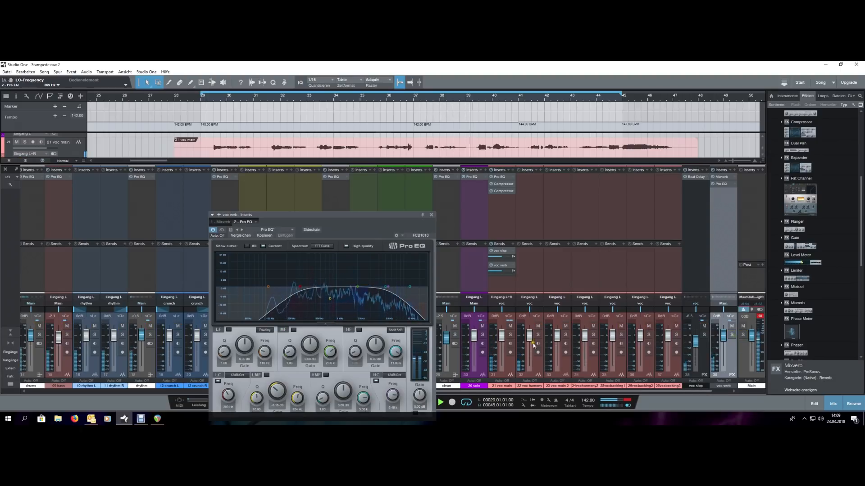
{"action": "left_click", "coordinate": [431, 215]}
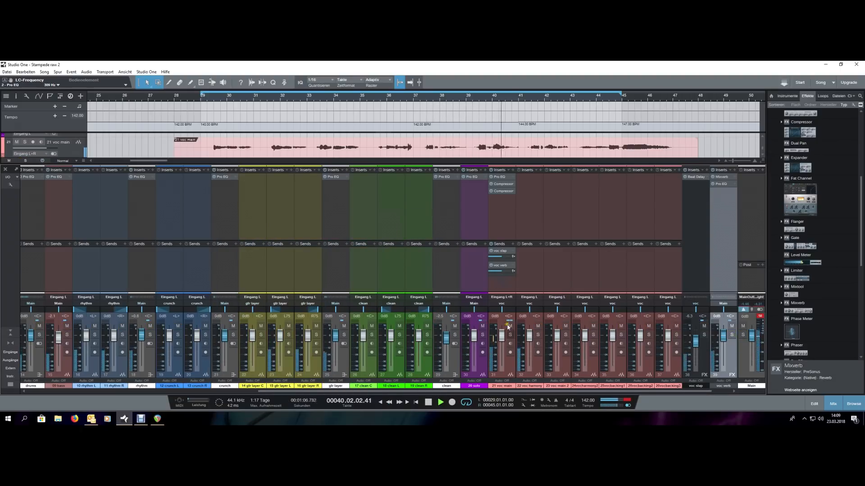
{"action": "mouse_move", "coordinate": [723, 335]}
{"action": "left_mouse_down"}
{"action": "mouse_move", "coordinate": [724, 368]}
{"action": "mouse_move", "coordinate": [723, 345]}
{"action": "left_mouse_up"}
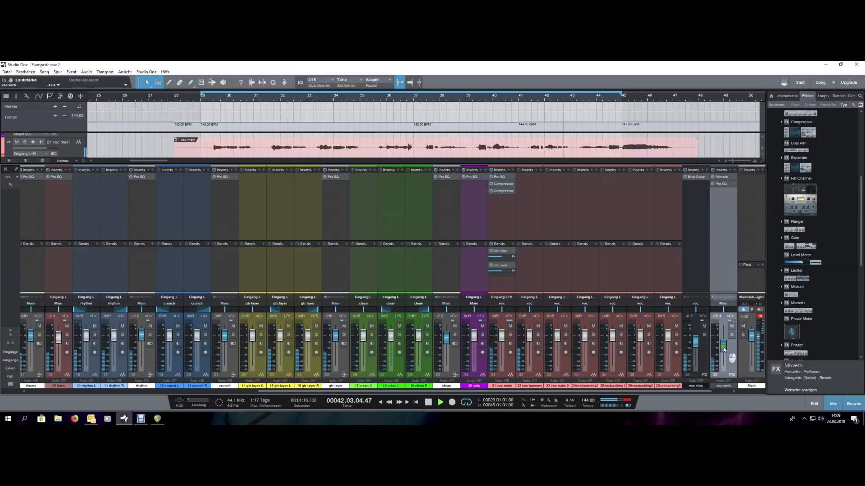
- Make the voc slap and voc verb channels solo-safe and solo 21 voc main to hear it with both effects
{"action": "left_click", "coordinate": [704, 335]}
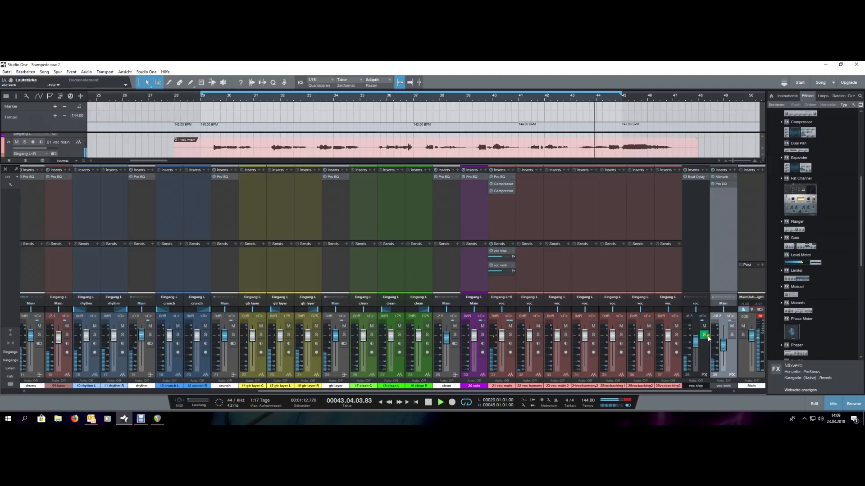
{"action": "left_click", "coordinate": [731, 335]}
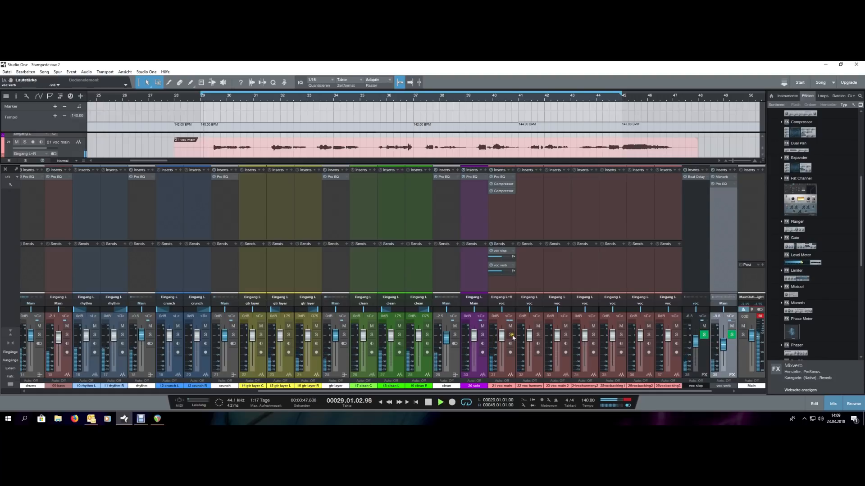
{"action": "key", "text": "s"}
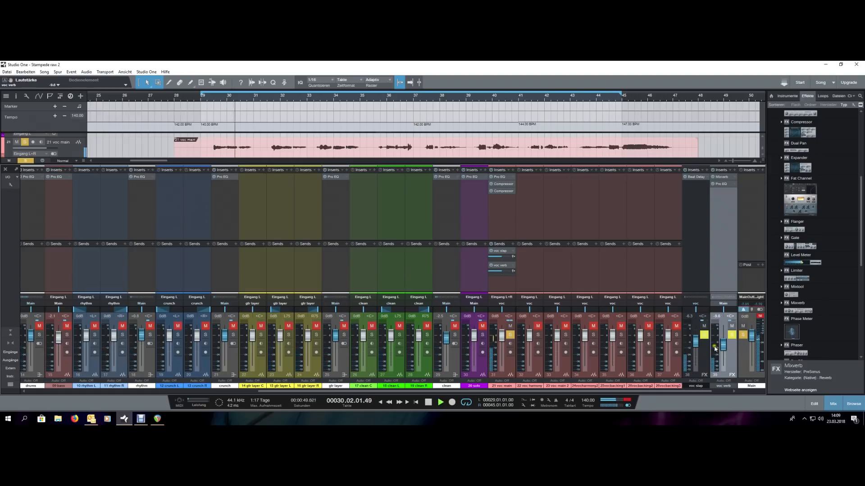
- Raise the voc verb fader to about -8.8 dB and clear the solo to hear it in the full mix
{"action": "left_click_drag", "start_coordinate": [723, 348], "coordinate": [725, 346]}
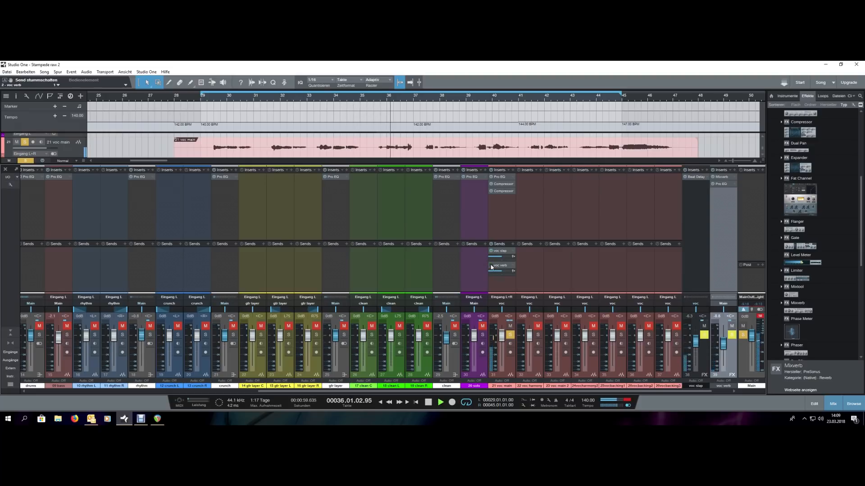
{"action": "left_click", "coordinate": [743, 336]}
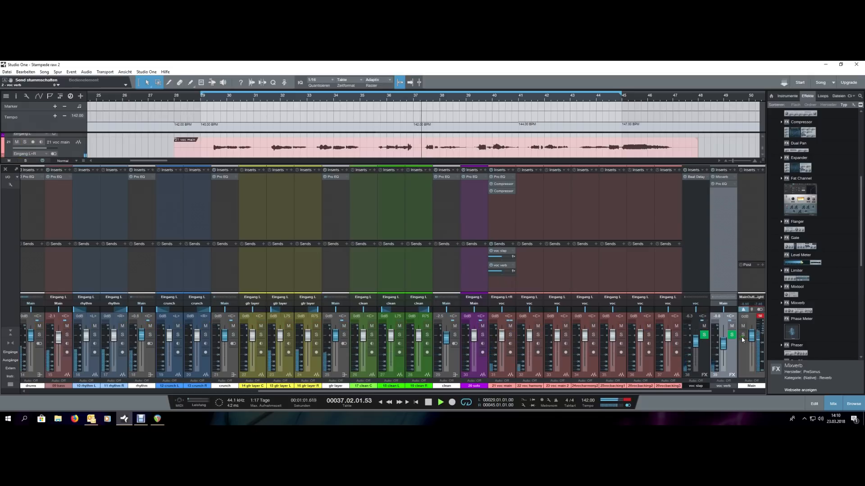
{"action": "scroll", "coordinate": [517, 99], "scroll_direction": "down", "scroll_amount": 5}
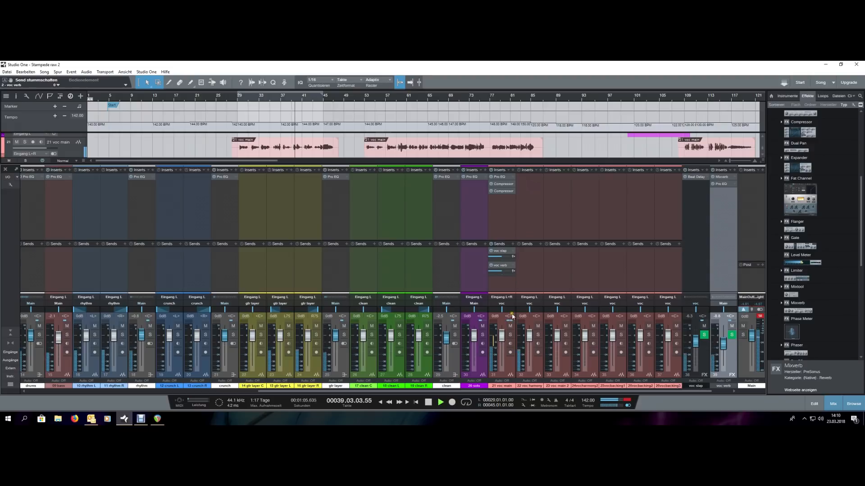
- Lower the 22 voc harmony fader to about -3.3 dB and the 21 voc main fader to about -2.9 dB
{"action": "left_click_drag", "start_coordinate": [502, 335], "coordinate": [529, 337]}
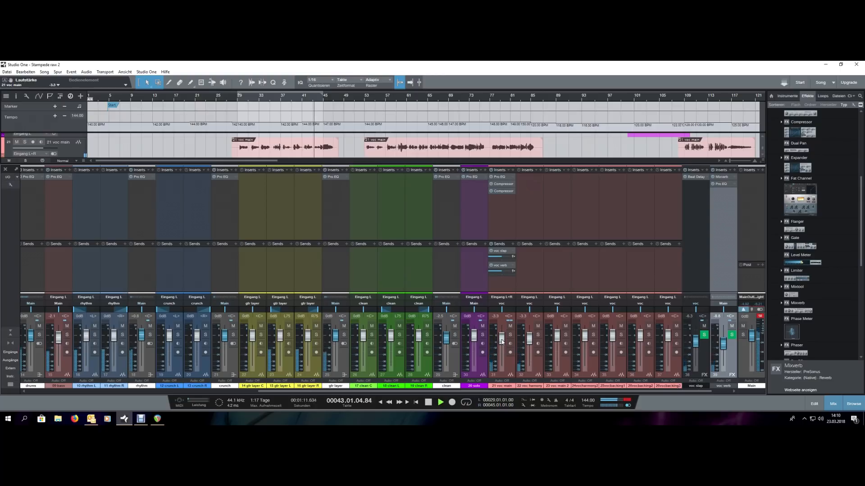
{"action": "scroll", "coordinate": [453, 96], "scroll_direction": "down", "scroll_amount": 5}
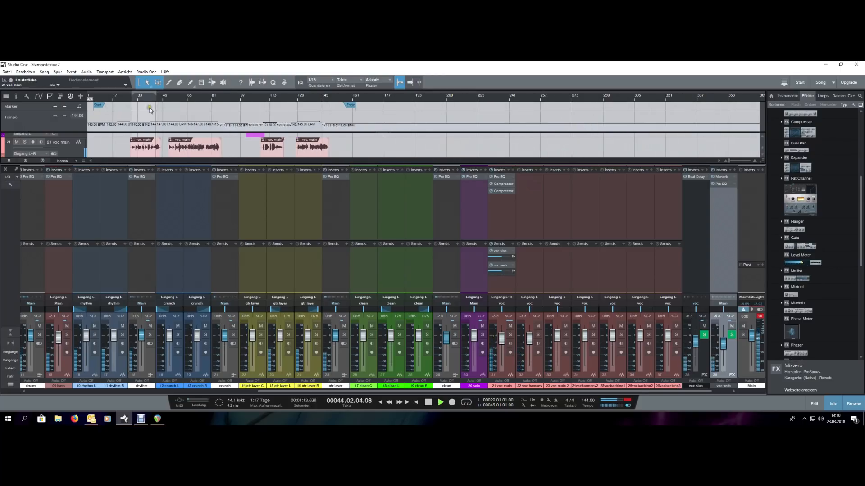
{"action": "scroll", "coordinate": [91, 100], "scroll_direction": "up", "scroll_amount": 3}
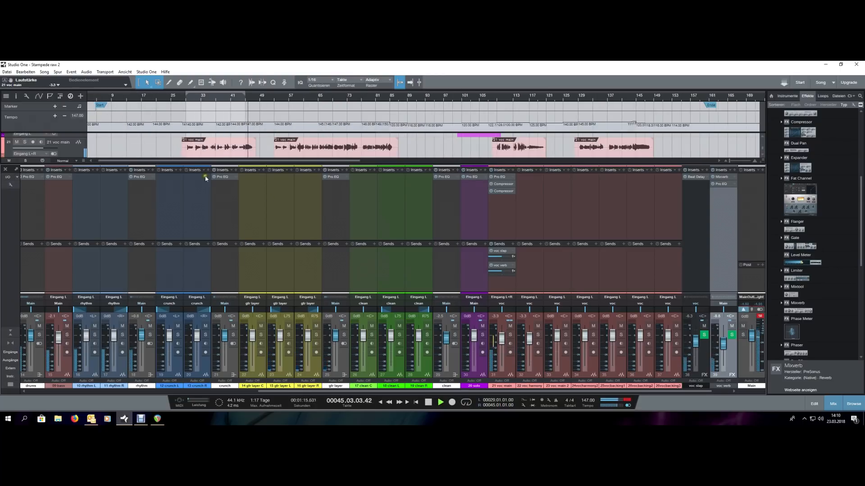
{"action": "left_click_drag", "start_coordinate": [502, 340], "coordinate": [502, 339]}
- Disable the low-frequency band in the last Pro EQ on 02 snare, close the plug-in, and save the song
{"action": "left_click_drag", "start_coordinate": [442, 396], "coordinate": [188, 394]}
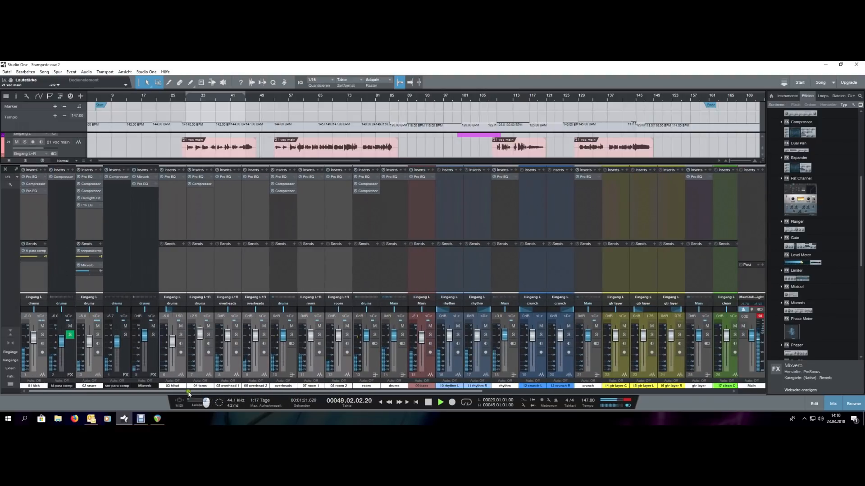
{"action": "left_click", "coordinate": [92, 206]}
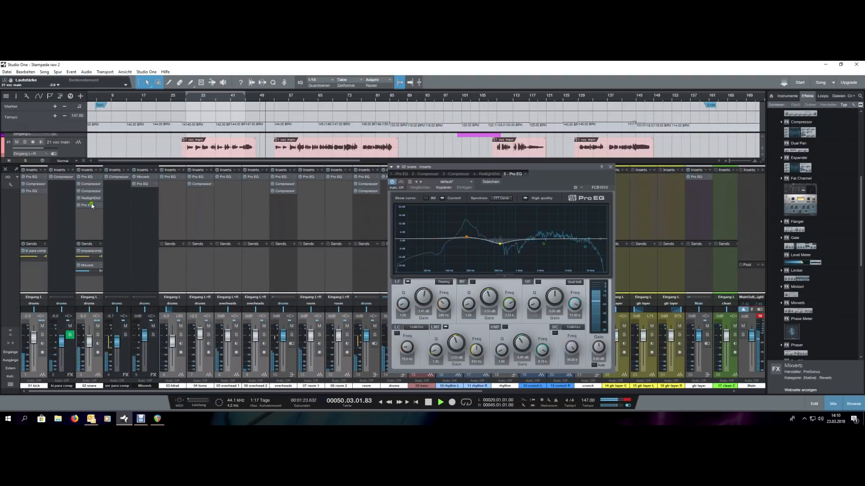
{"action": "left_click", "coordinate": [407, 282]}
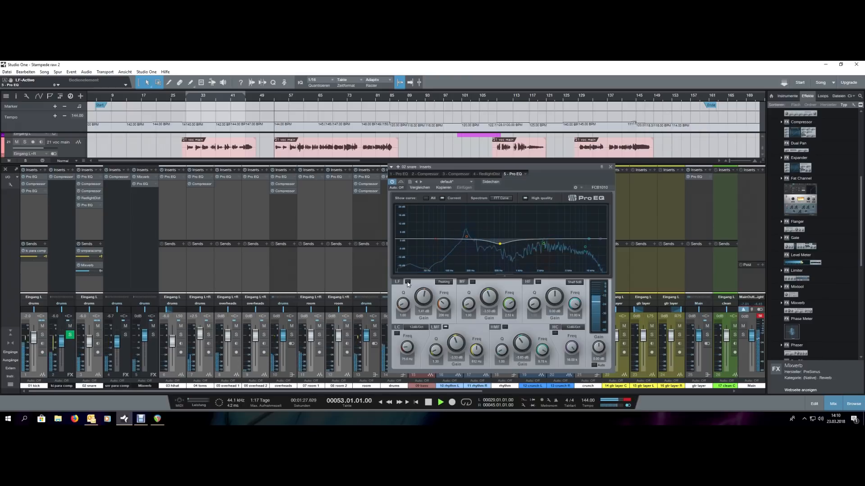
{"action": "left_click", "coordinate": [610, 167]}
{"action": "key", "text": "ctrl+s"}
- Align the Main channel's Post section with the other channels' sends and lower the 21 voc main fader to about -3.3 dB
{"action": "left_click_drag", "start_coordinate": [283, 393], "coordinate": [558, 396]}
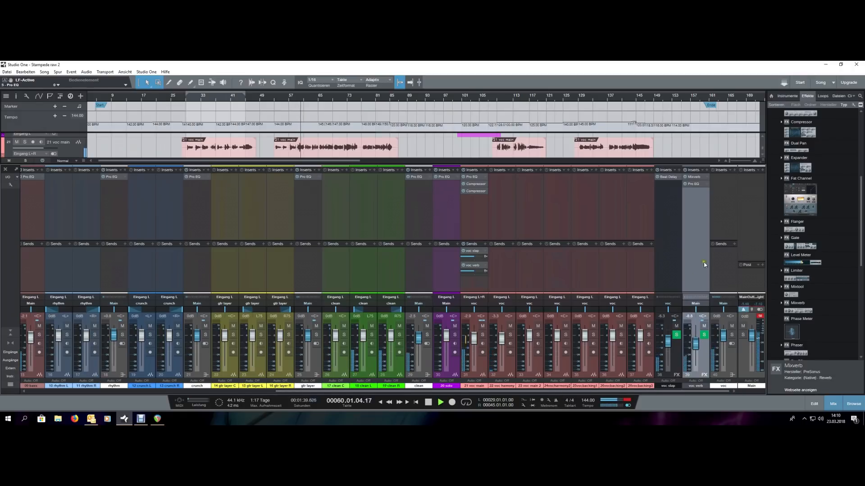
{"action": "left_click_drag", "start_coordinate": [749, 262], "coordinate": [749, 240]}
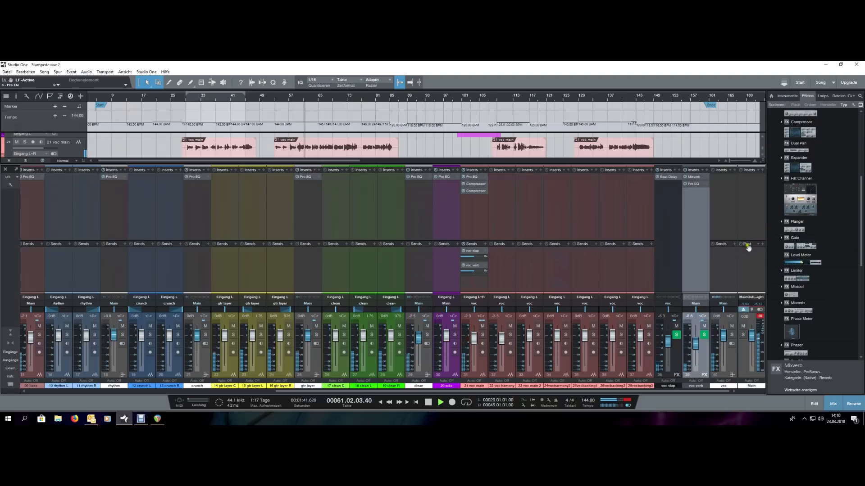
{"action": "left_click_drag", "start_coordinate": [473, 344], "coordinate": [473, 346]}
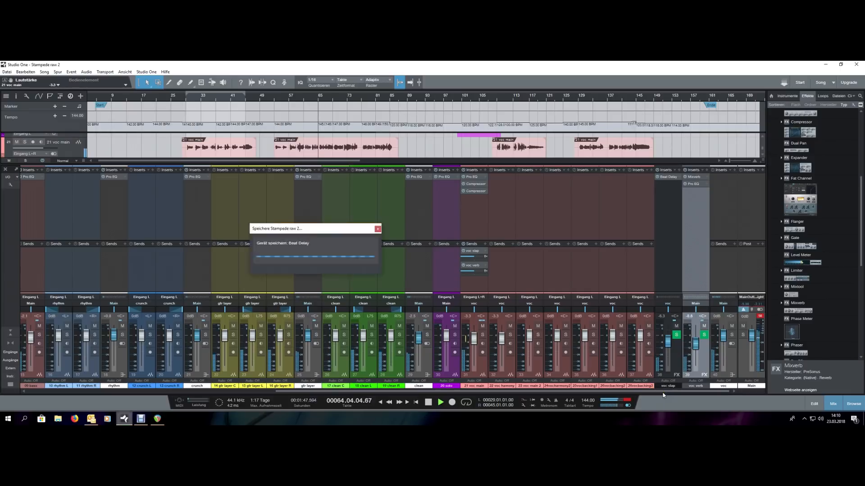
- Mute and unmute the voc verb channel to compare the mix without and with the vocal reverb, and stop playback
{"action": "left_click_drag", "start_coordinate": [664, 395], "coordinate": [634, 395]}
{"action": "left_click", "coordinate": [703, 326]}
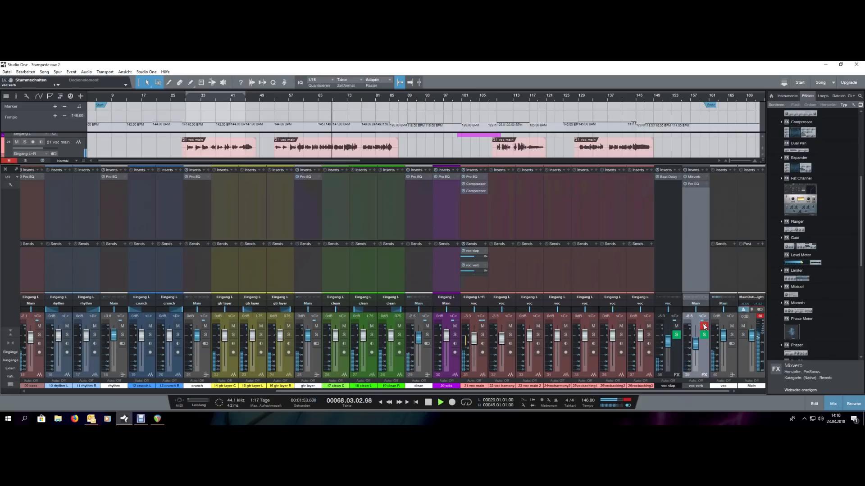
{"action": "left_click", "coordinate": [704, 326]}
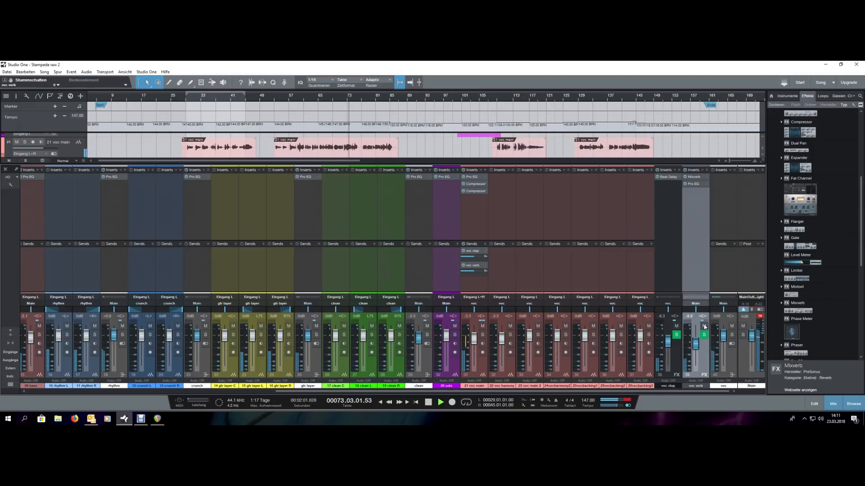
{"action": "key", "text": "space"}
- Solo 21 voc main and add another Compressor at the end of its inserts
{"action": "left_click", "coordinate": [483, 335]}
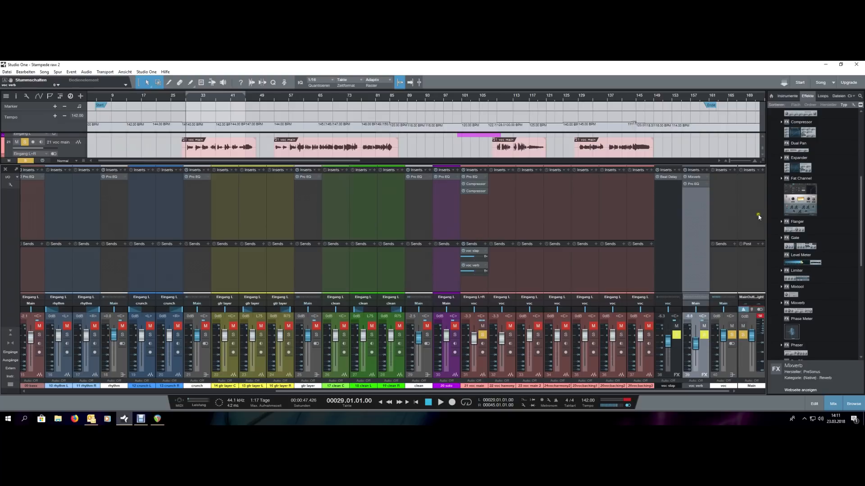
{"action": "left_click_drag", "start_coordinate": [798, 132], "coordinate": [469, 201]}
{"action": "left_click_drag", "start_coordinate": [528, 170], "coordinate": [486, 203]}
- Enable the compressor's internal sidechain filter with filter listening and set its low cut to about 5.14 kHz during playback
{"action": "left_click", "coordinate": [492, 299]}
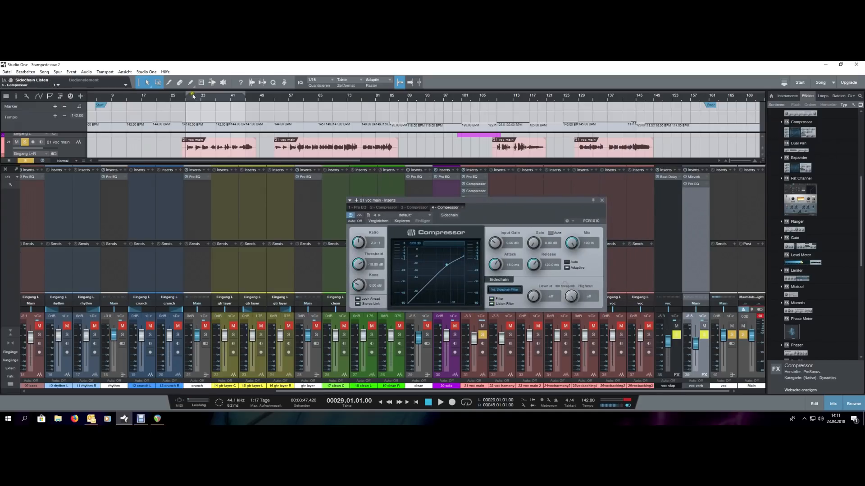
{"action": "left_click_drag", "start_coordinate": [193, 96], "coordinate": [186, 99]}
{"action": "key", "text": "space"}
{"action": "mouse_move", "coordinate": [533, 298]}
{"action": "left_mouse_down"}
{"action": "mouse_move", "coordinate": [539, 292]}
{"action": "mouse_move", "coordinate": [539, 300]}
{"action": "left_mouse_up"}
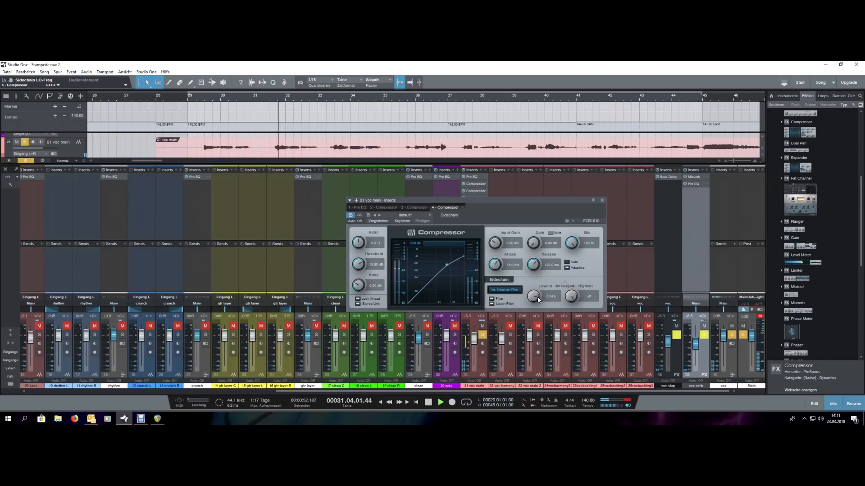
{"action": "left_click_drag", "start_coordinate": [540, 200], "coordinate": [375, 204]}
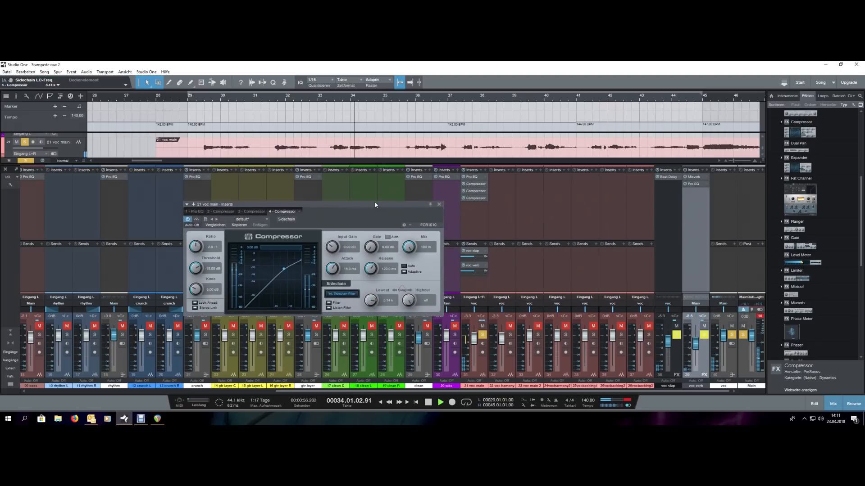
- Set the de-essing compressor's knee to 0.10 dB, raise its ratio, and shorten attack to 0.10 ms and release to about 4.20 ms
{"action": "key", "text": "space"}
{"action": "left_click_drag", "start_coordinate": [197, 289], "coordinate": [197, 310]}
{"action": "left_click_drag", "start_coordinate": [204, 255], "coordinate": [207, 212]}
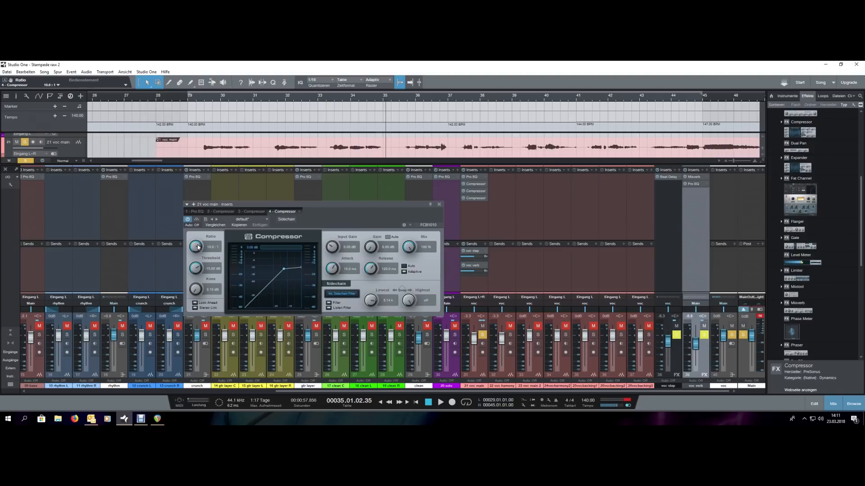
{"action": "left_click_drag", "start_coordinate": [333, 269], "coordinate": [335, 312]}
{"action": "left_click_drag", "start_coordinate": [375, 271], "coordinate": [378, 298]}
- Turn off sidechain listening and loop playback from bar 29 to bar 31
{"action": "left_click", "coordinate": [196, 97]}
{"action": "key", "text": "space"}
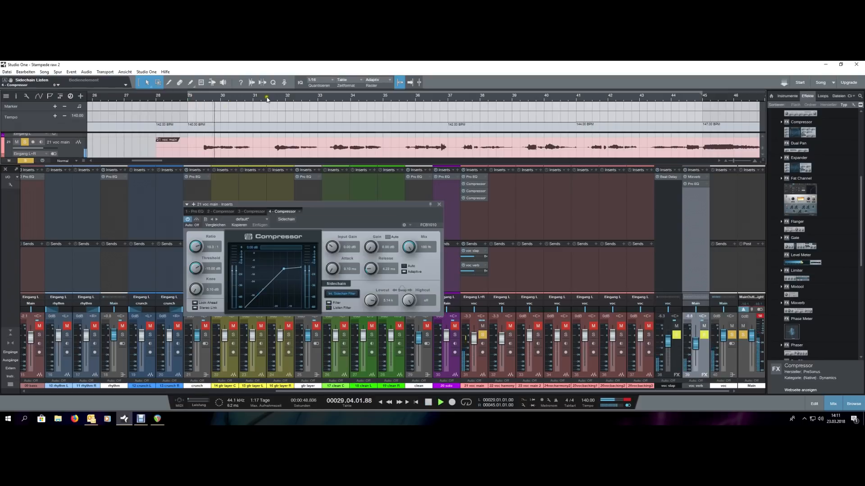
{"action": "left_click", "coordinate": [268, 98], "text": "alt"}
{"action": "key", "text": "KP_Divide"}
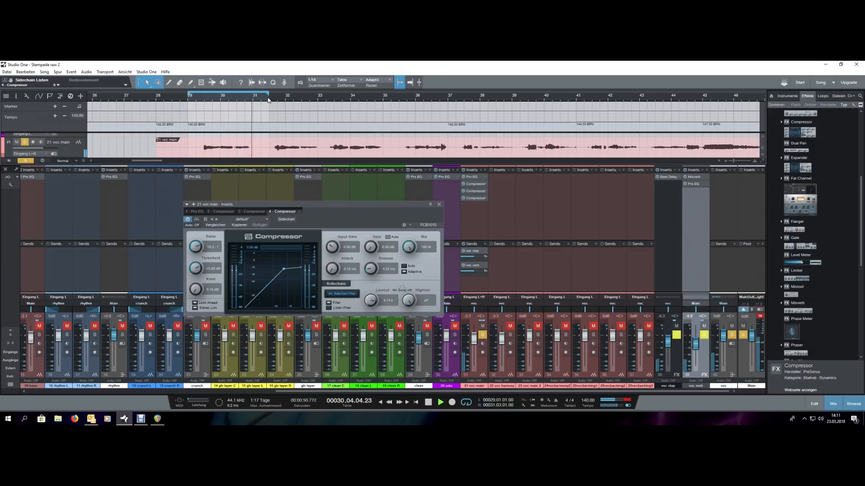
- Lower the compressor's threshold to about -26.4 dB and fine-tune the sidechain low cut while the vocal phrase loops
{"action": "left_click_drag", "start_coordinate": [196, 266], "coordinate": [201, 269]}
{"action": "scroll", "coordinate": [196, 268], "scroll_direction": "down", "scroll_amount": 5}
{"action": "scroll", "coordinate": [201, 270], "scroll_direction": "down", "scroll_amount": 2}
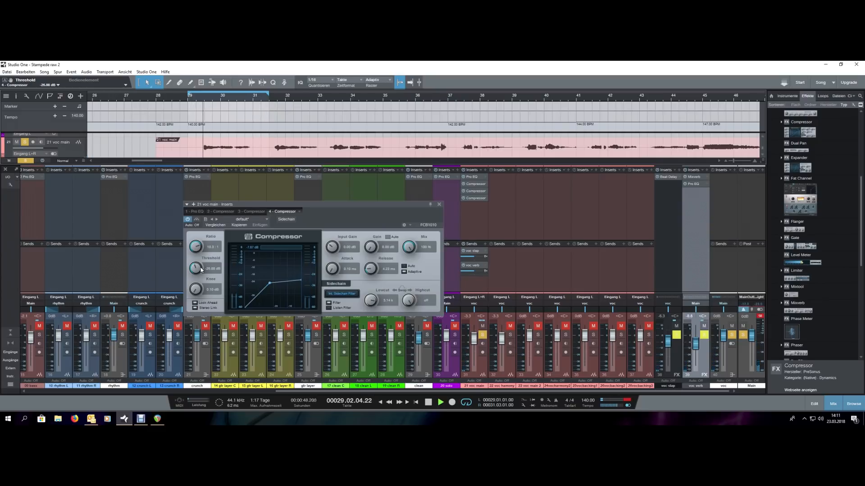
{"action": "scroll", "coordinate": [201, 269], "scroll_direction": "up", "scroll_amount": 1}
{"action": "scroll", "coordinate": [372, 301], "scroll_direction": "up", "scroll_amount": 1}
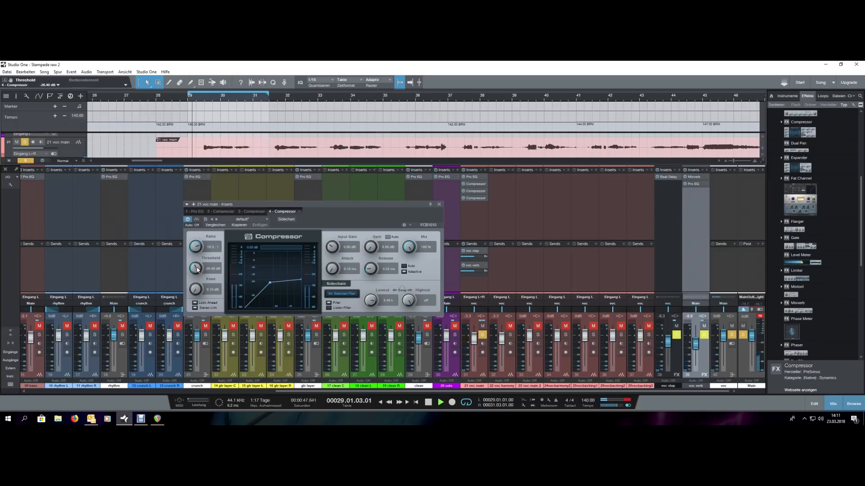
{"action": "scroll", "coordinate": [197, 269], "scroll_direction": "down", "scroll_amount": 1}
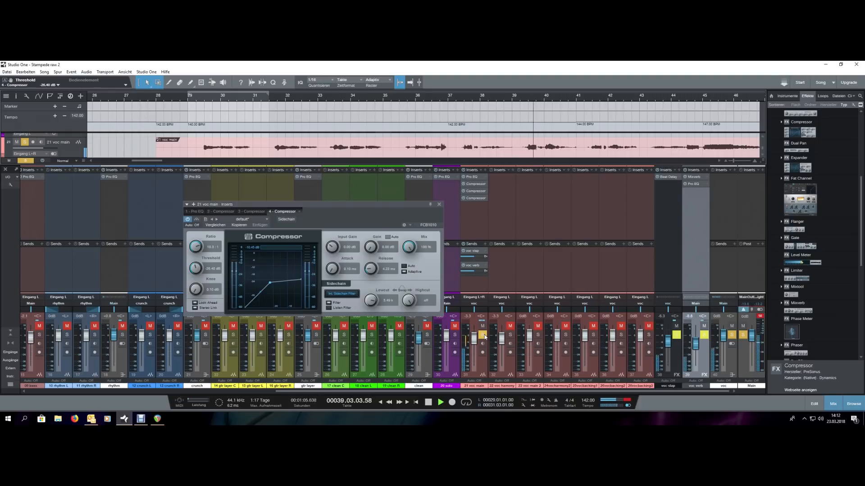
- Clear the vocal solo, replay the full mix from bar 29, and close the compressor
{"action": "left_click", "coordinate": [483, 336]}
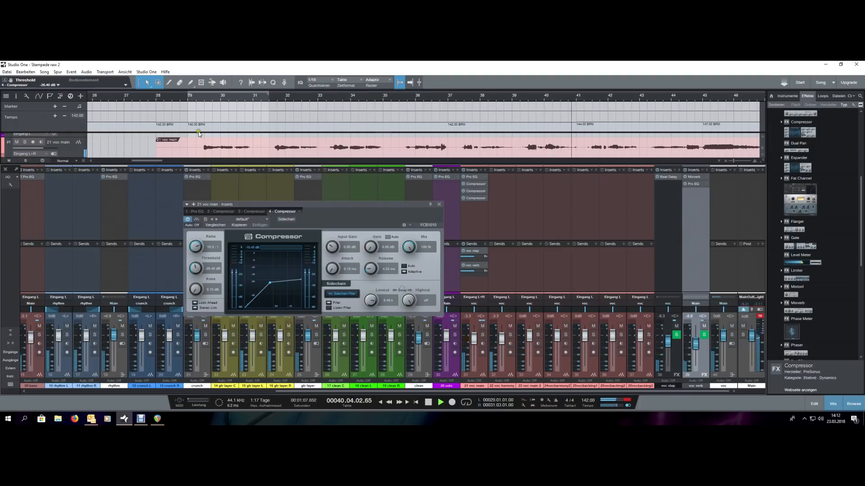
{"action": "key", "text": "space"}
{"action": "key", "text": "space"}
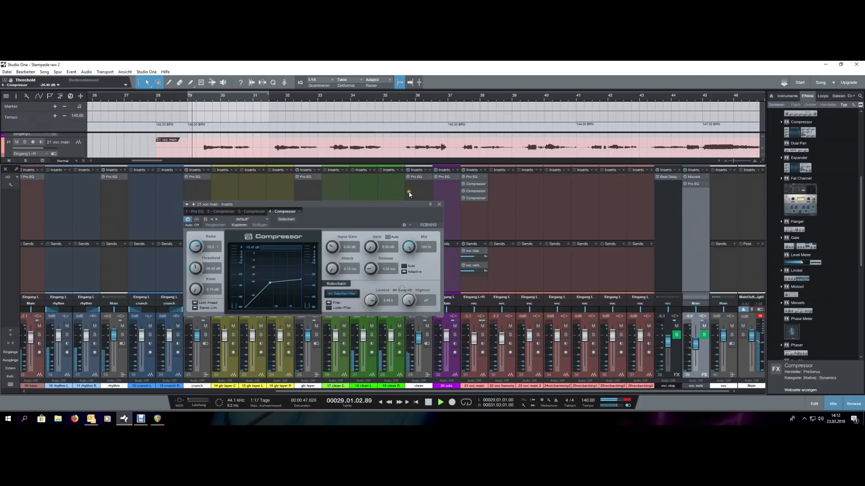
{"action": "left_click", "coordinate": [440, 205]}
{"action": "key", "text": "shift+f"}
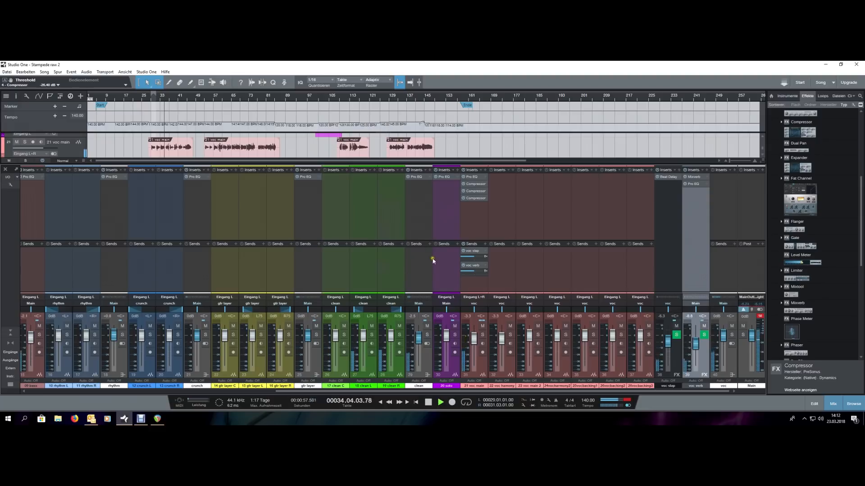
- Set the 21 voc main volume to -3 dB, temporarily muting 22 voc harmony to judge the level
{"action": "left_click_drag", "start_coordinate": [474, 337], "coordinate": [475, 340]}
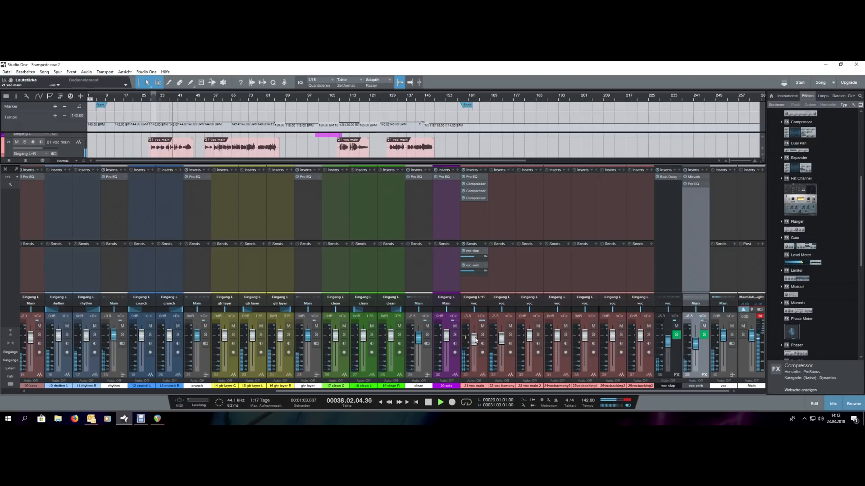
{"action": "left_click", "coordinate": [510, 326]}
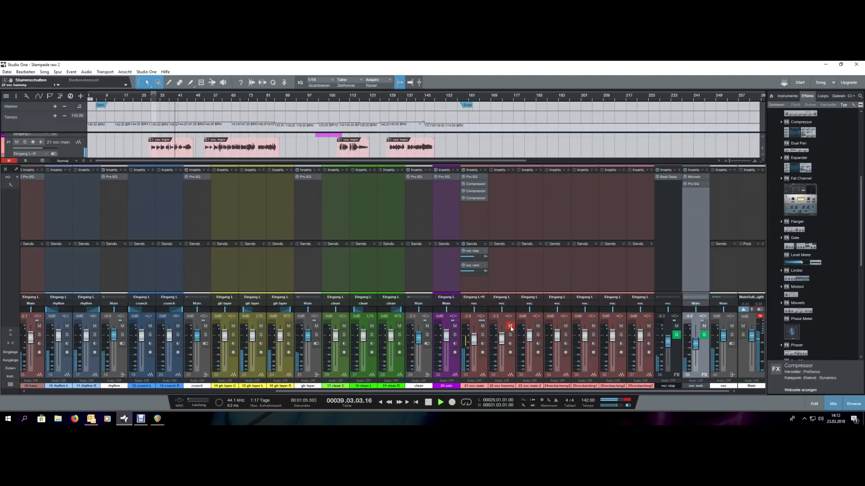
{"action": "left_click", "coordinate": [468, 316]}
{"action": "type", "text": "-3"}
{"action": "key", "text": "Return"}
{"action": "left_click", "coordinate": [510, 325]}
- Solo the voc verb channel, mute 21 voc main's voc slap send, and replay the section to hear only the reverb
{"action": "mouse_move", "coordinate": [534, 392]}
{"action": "left_mouse_down"}
{"action": "mouse_move", "coordinate": [464, 393]}
{"action": "mouse_move", "coordinate": [533, 393]}
{"action": "left_mouse_up"}
{"action": "left_click", "coordinate": [704, 335]}
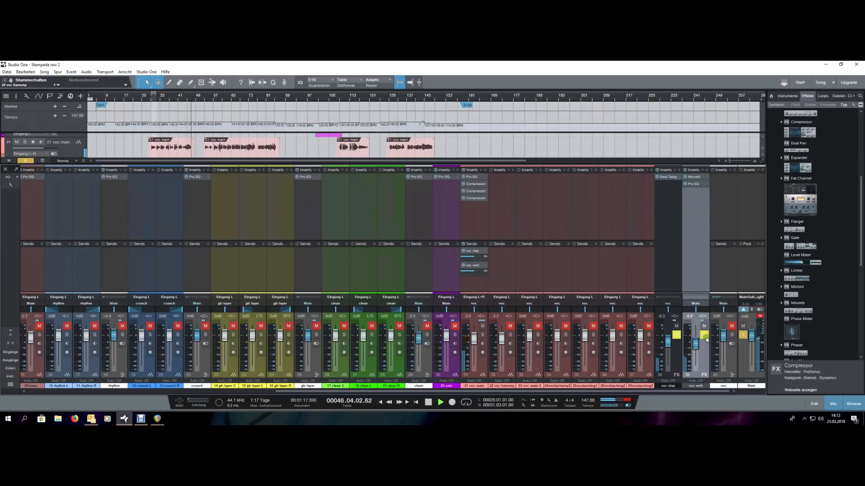
{"action": "key", "text": "space"}
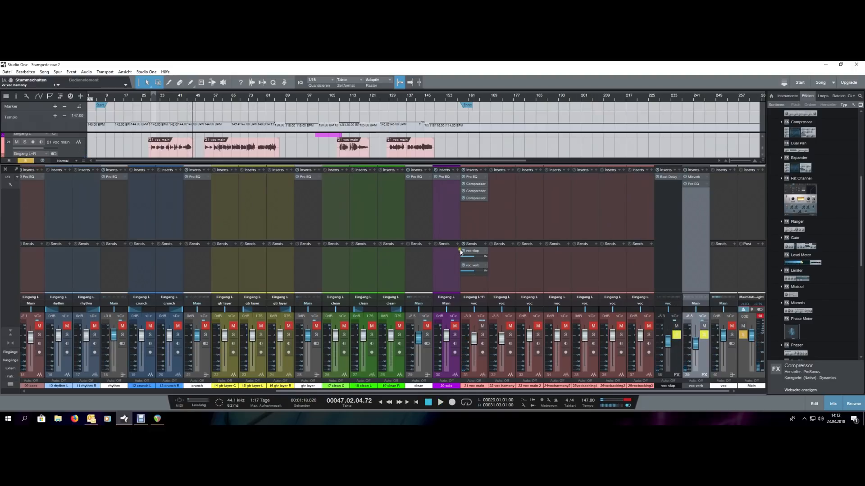
{"action": "key", "text": "space"}
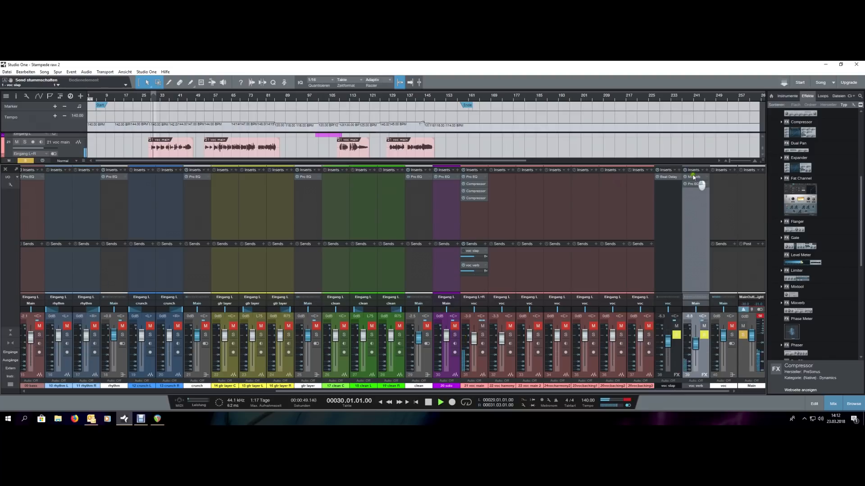
- Reduce the size of voc verb's Mixverb, set its damp to 40 %, and stop playback
{"action": "left_click", "coordinate": [693, 177]}
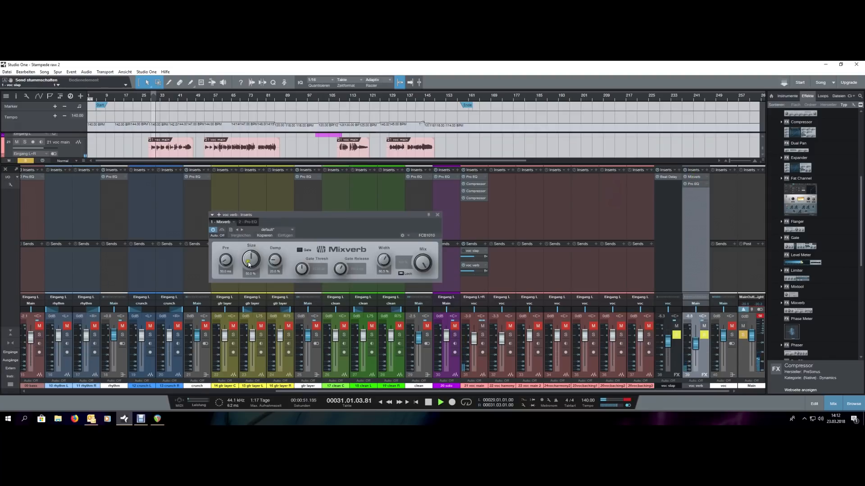
{"action": "scroll", "coordinate": [248, 265], "scroll_direction": "down", "scroll_amount": 8}
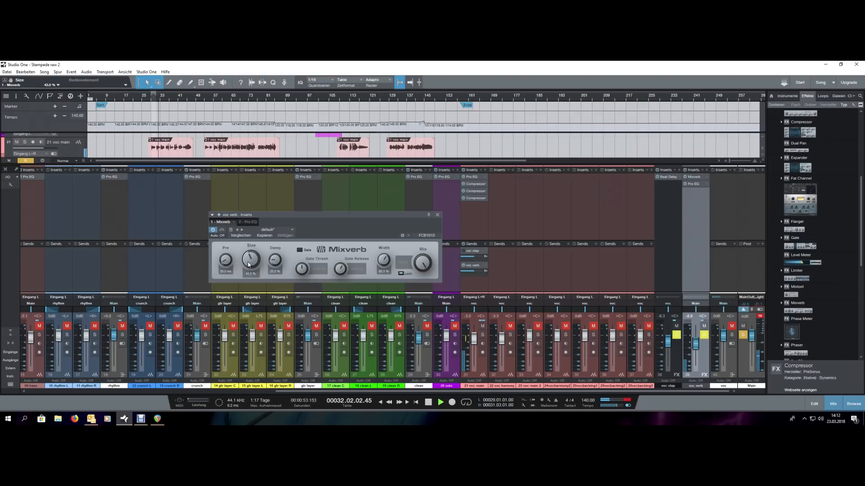
{"action": "scroll", "coordinate": [248, 264], "scroll_direction": "down", "scroll_amount": 7}
{"action": "scroll", "coordinate": [276, 266], "scroll_direction": "up", "scroll_amount": 5}
{"action": "scroll", "coordinate": [277, 265], "scroll_direction": "up", "scroll_amount": 1}
{"action": "scroll", "coordinate": [276, 265], "scroll_direction": "up", "scroll_amount": 2}
{"action": "scroll", "coordinate": [277, 265], "scroll_direction": "up", "scroll_amount": 2}
{"action": "key", "text": "space"}
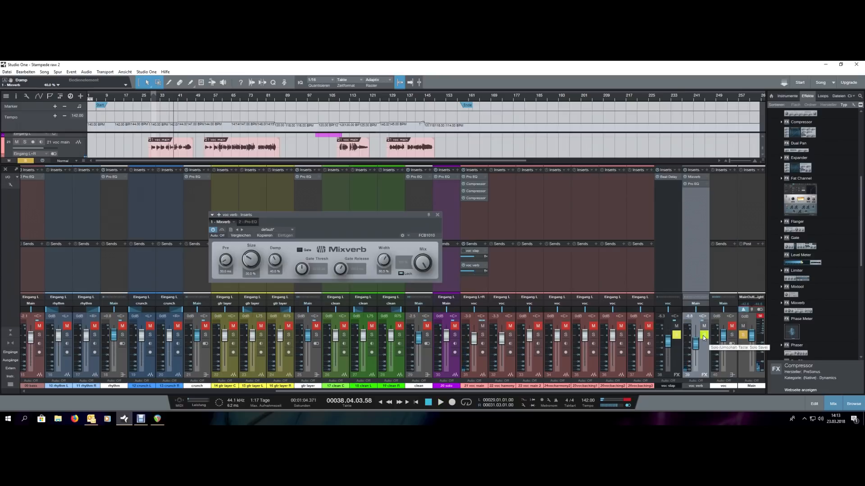
- Clear the voc verb solo, close its Mixverb, and unmute 21 voc main's voc slap send
{"action": "left_click", "coordinate": [704, 337]}
{"action": "left_click", "coordinate": [437, 215]}
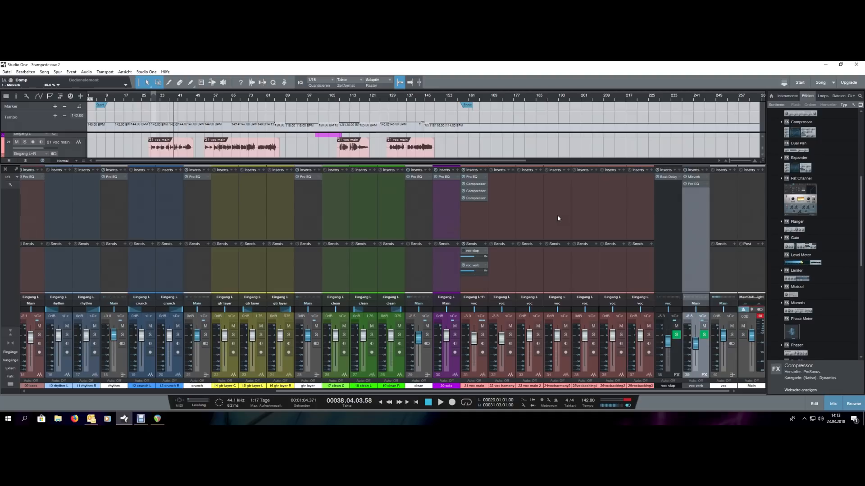
{"action": "left_click", "coordinate": [462, 252]}
- Review the inserts and sends on the lead vocal, kick and snare channels, along with the drum parallel compression and Mixverb channels
{"action": "left_click", "coordinate": [485, 221]}
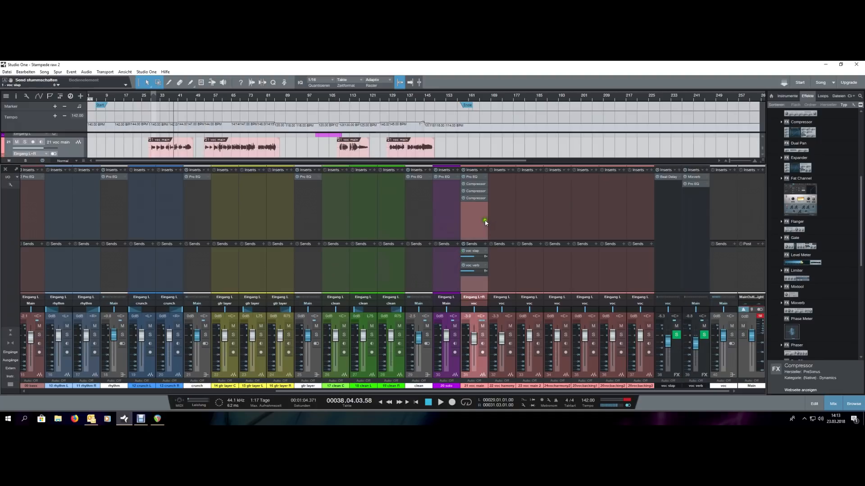
{"action": "left_click", "coordinate": [504, 221]}
{"action": "left_click", "coordinate": [528, 229]}
{"action": "left_click", "coordinate": [486, 222]}
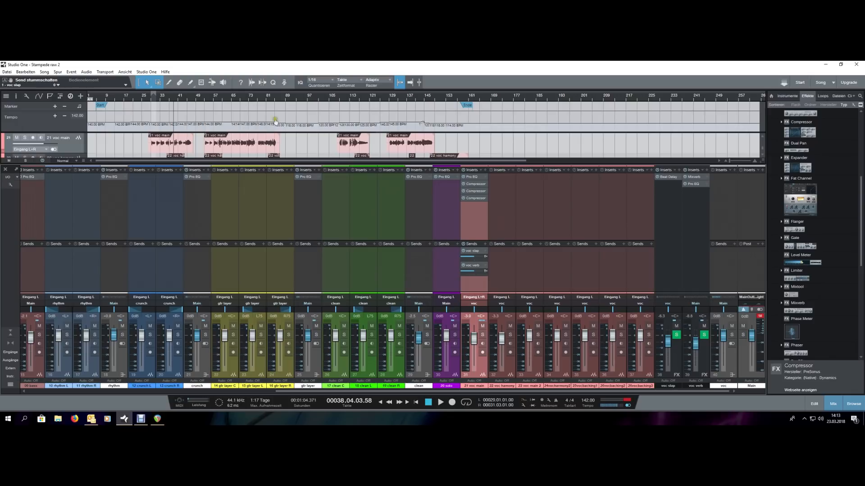
{"action": "scroll", "coordinate": [393, 103], "scroll_direction": "down", "scroll_amount": 2}
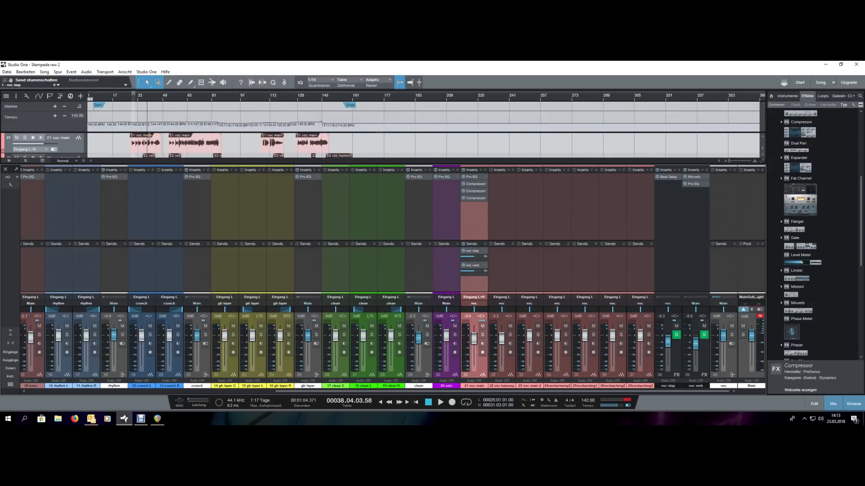
{"action": "left_click", "coordinate": [67, 392]}
{"action": "left_click", "coordinate": [67, 392]}
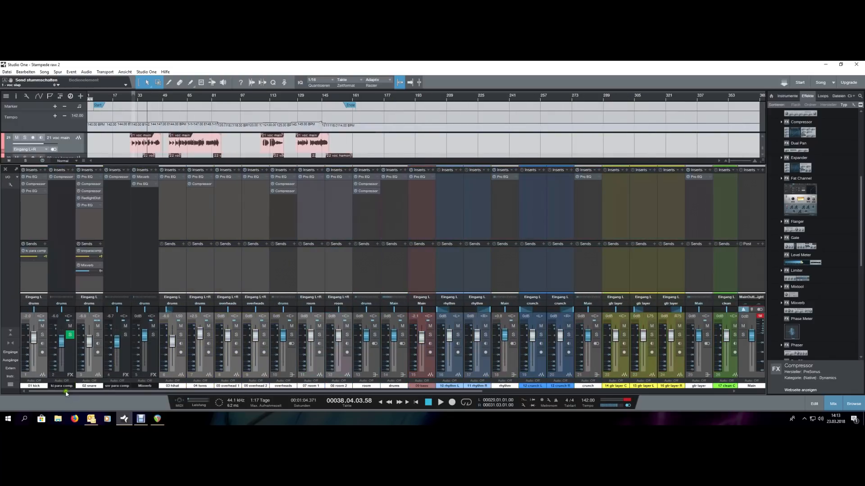
{"action": "left_click", "coordinate": [44, 365]}
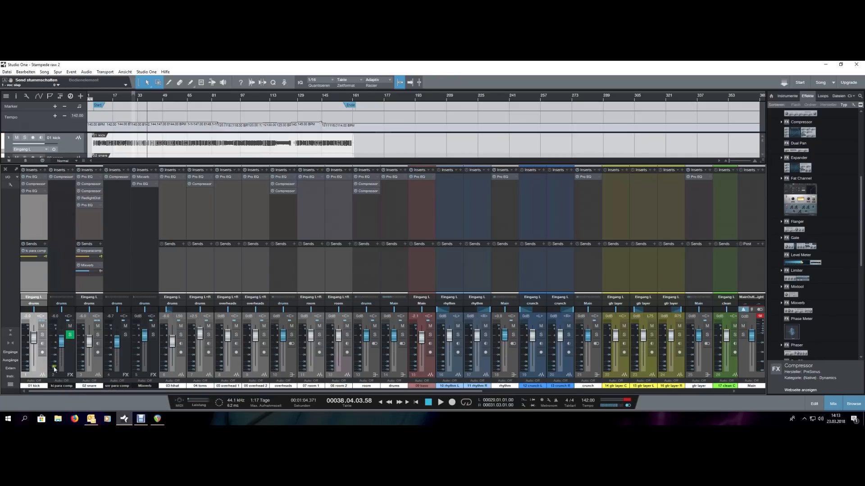
{"action": "left_click", "coordinate": [67, 365]}
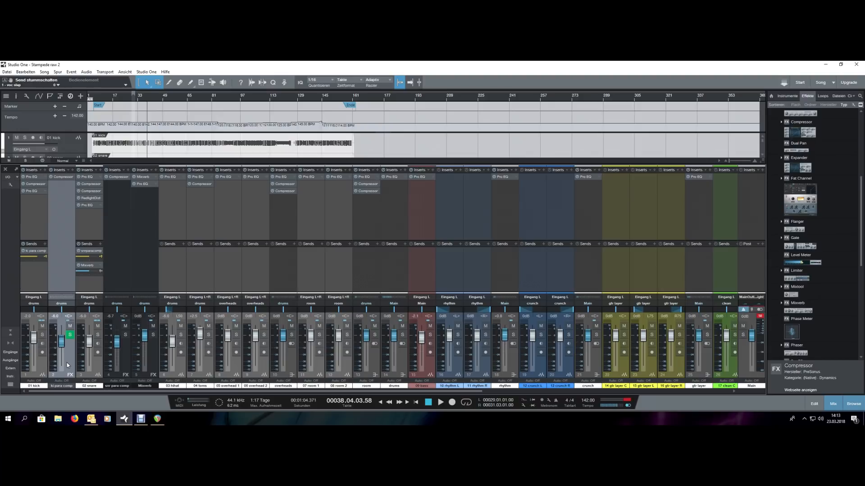
{"action": "left_click", "coordinate": [126, 363]}
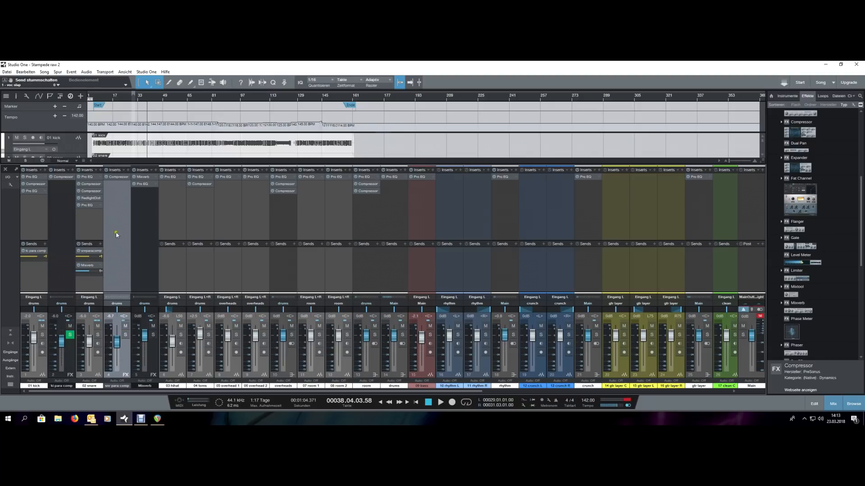
{"action": "left_click", "coordinate": [148, 366]}
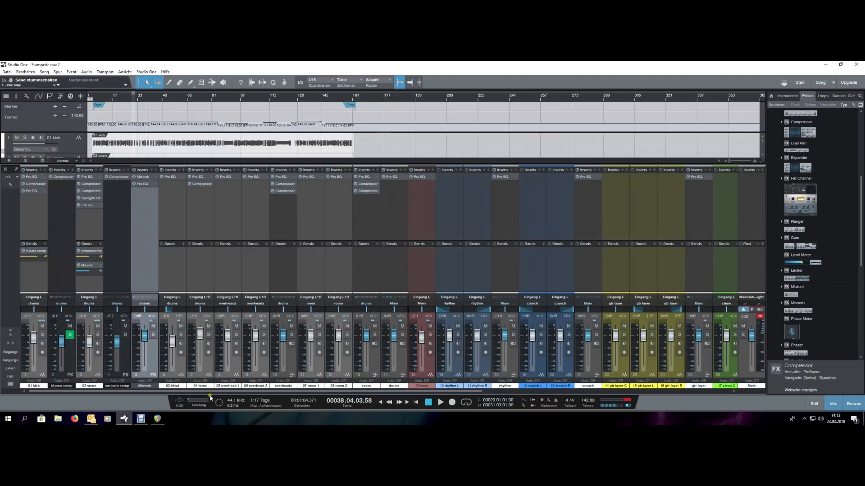
{"action": "left_click_drag", "start_coordinate": [227, 399], "coordinate": [481, 399]}
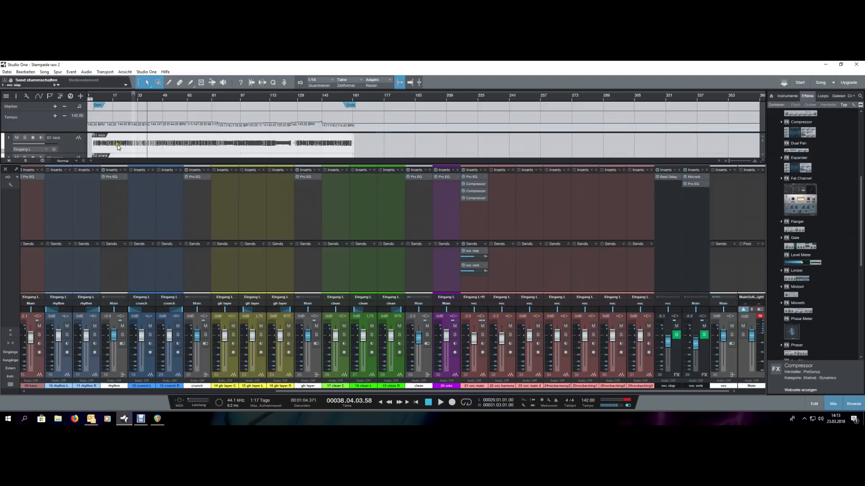
- Play the full mix from the song's beginning and set the clean bus volume to -0.4 dB
{"action": "key", "text": "comma"}
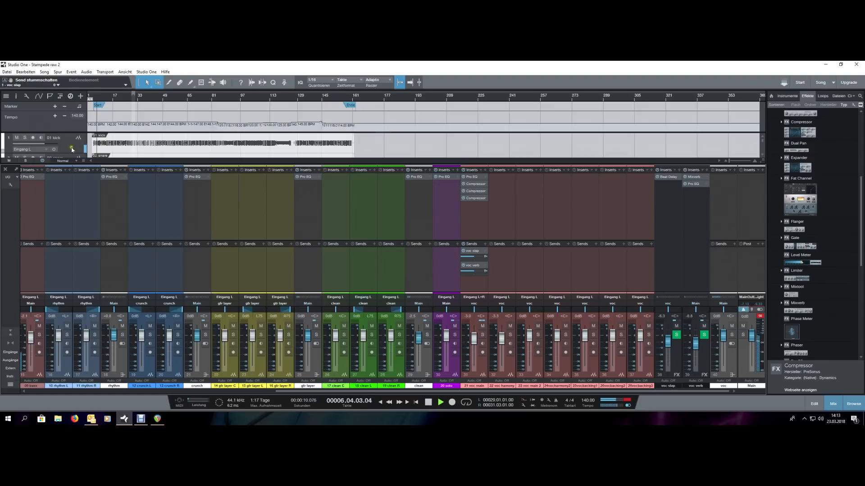
{"action": "left_click", "coordinate": [34, 392]}
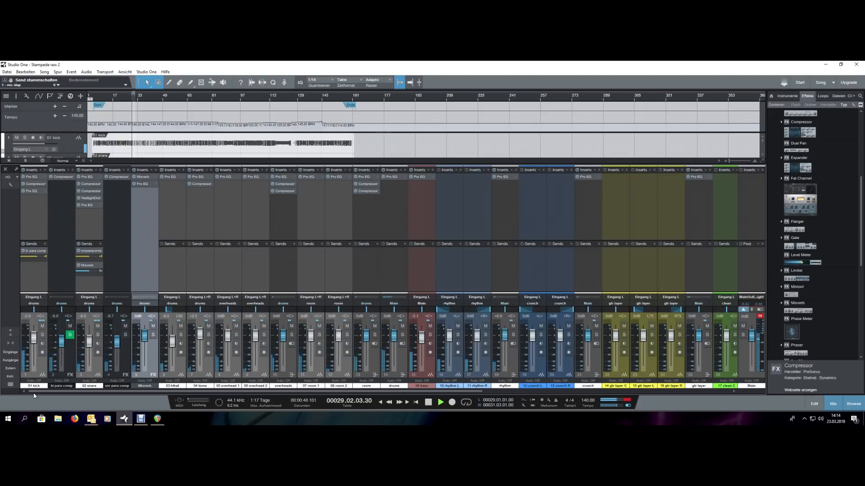
{"action": "left_click_drag", "start_coordinate": [34, 393], "coordinate": [609, 395]}
{"action": "left_click_drag", "start_coordinate": [418, 338], "coordinate": [419, 344]}
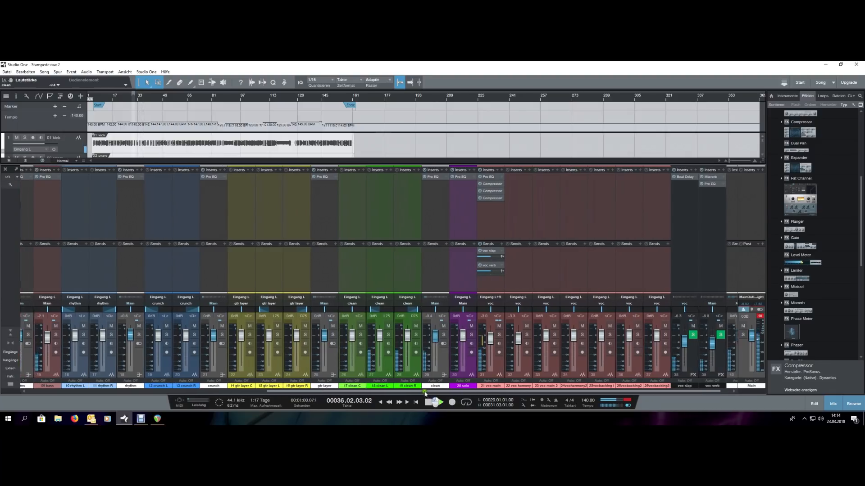
- Listen to the full mix up to bar 55 while checking the mixer channels, and stop playback
{"action": "left_click_drag", "start_coordinate": [436, 393], "coordinate": [422, 395]}
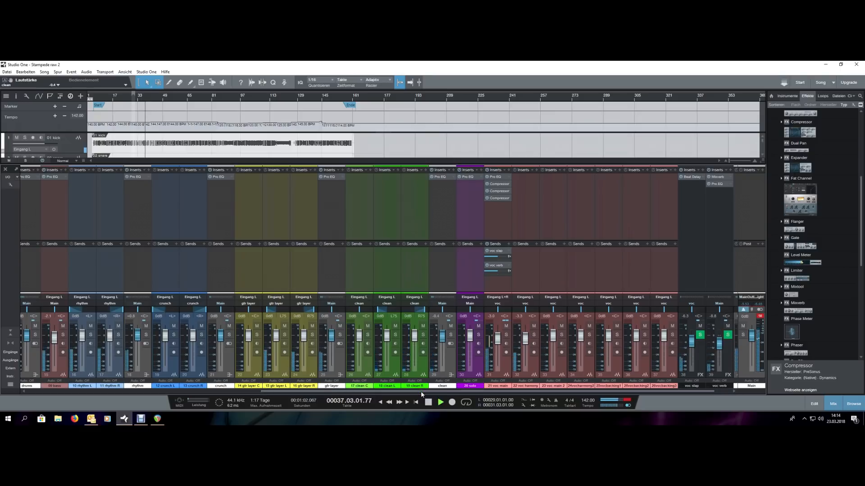
{"action": "left_click_drag", "start_coordinate": [422, 395], "coordinate": [171, 396]}
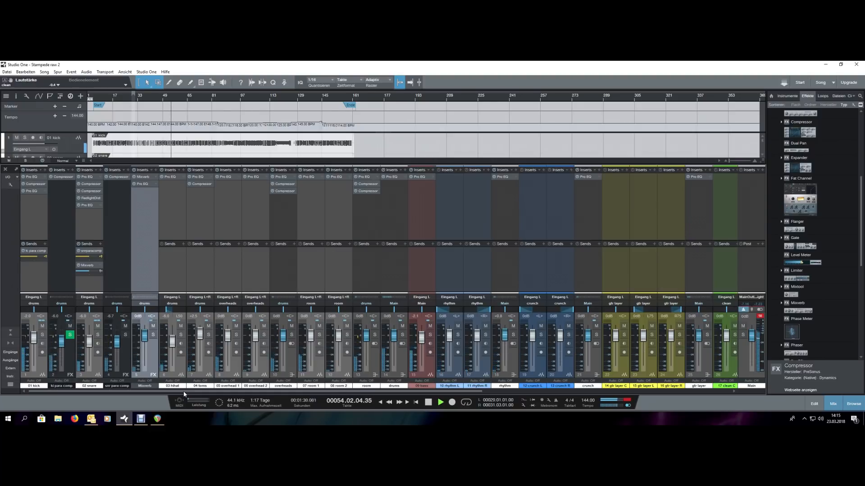
{"action": "key", "text": "space"}
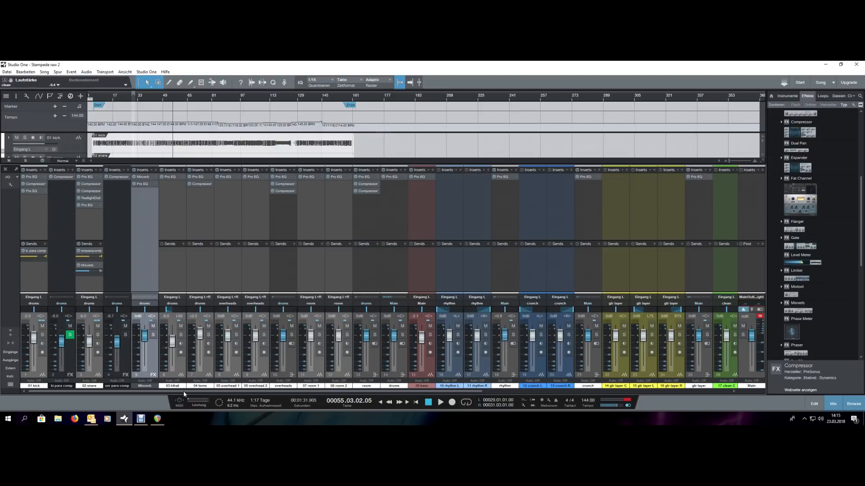
{"action": "left_click_drag", "start_coordinate": [184, 394], "coordinate": [452, 394]}
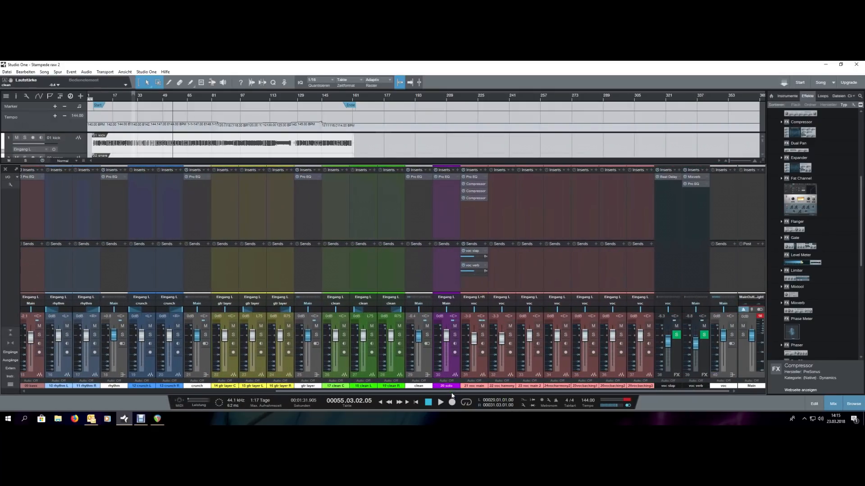